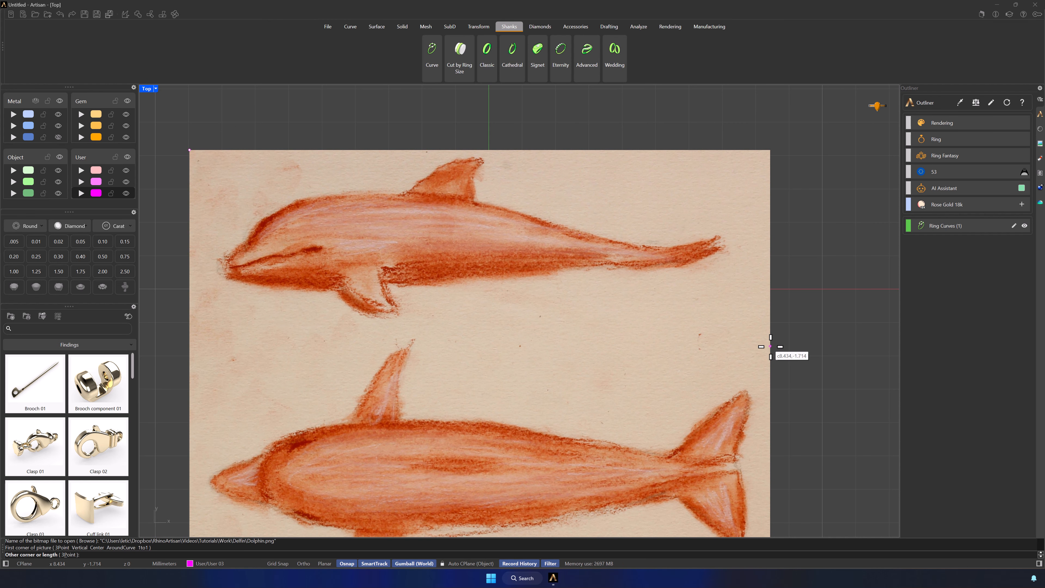
# Place the Dolphin.png picture in the Top view, then move and scale it so the side-view dolphin matches the ring curve's width
pyautogui.click(806, 352)
pyautogui.click(504, 240)
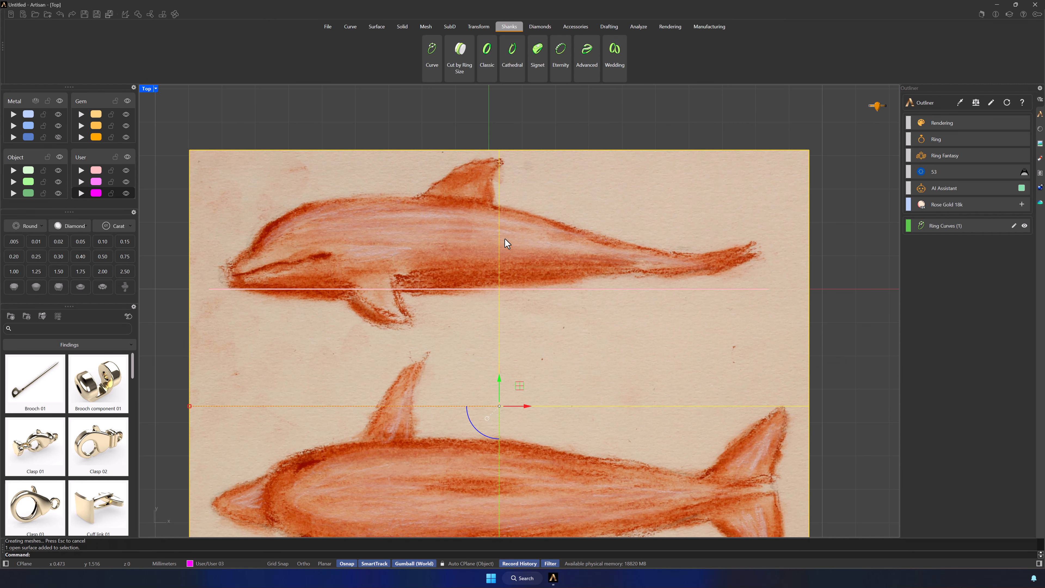
pyautogui.moveTo(520, 385)
pyautogui.mouseDown()
pyautogui.moveTo(510, 399)
pyautogui.moveTo(522, 400)
pyautogui.mouseUp()
pyautogui.scroll(-1, 465, 393)
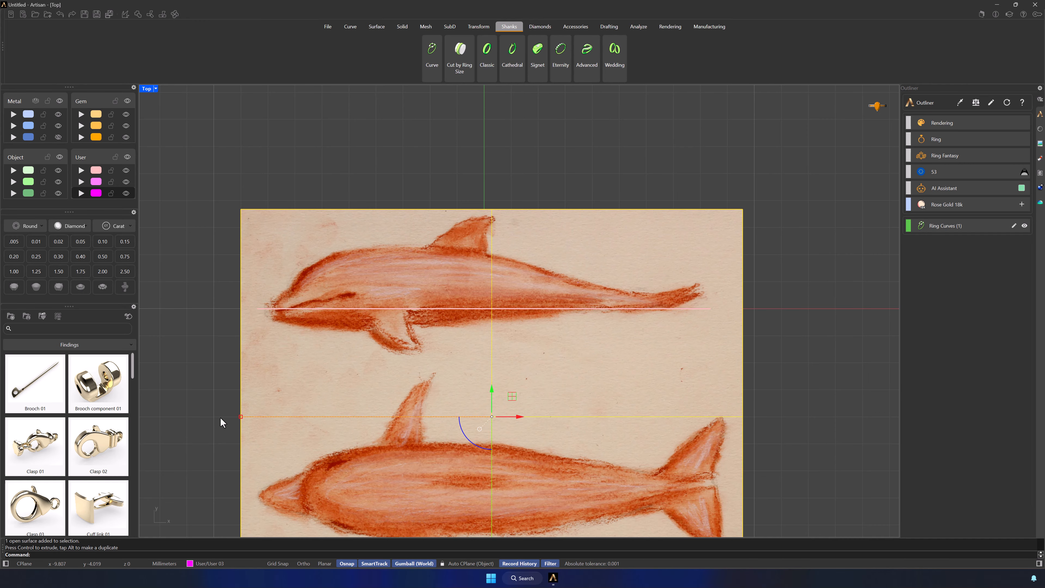
pyautogui.keyDown('shift'); pyautogui.moveTo(242, 417); pyautogui.dragTo(227, 414); pyautogui.keyUp('shift')
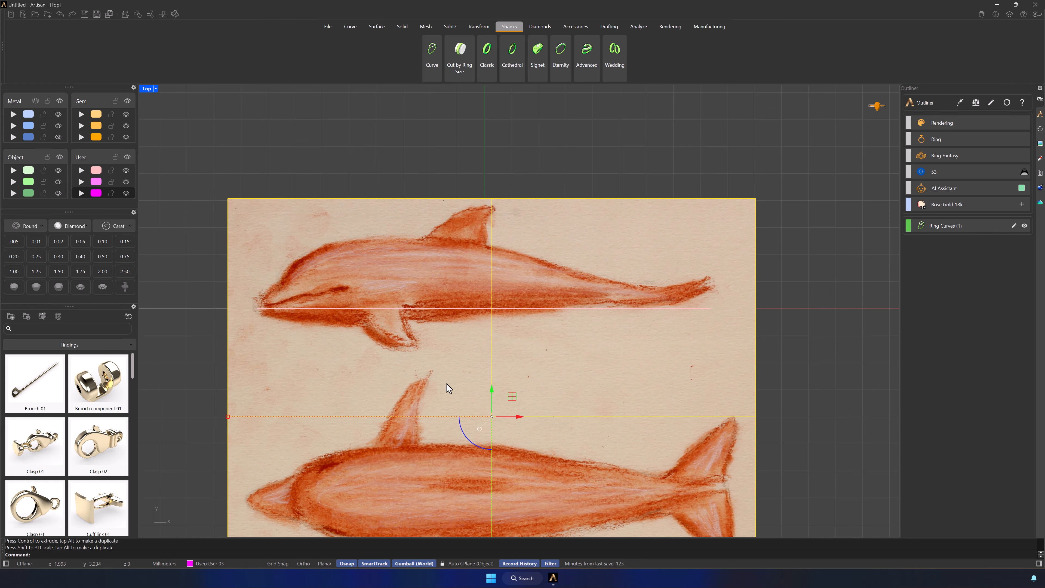
pyautogui.moveTo(491, 389)
pyautogui.mouseDown()
pyautogui.moveTo(491, 375)
pyautogui.moveTo(492, 393)
pyautogui.mouseUp()
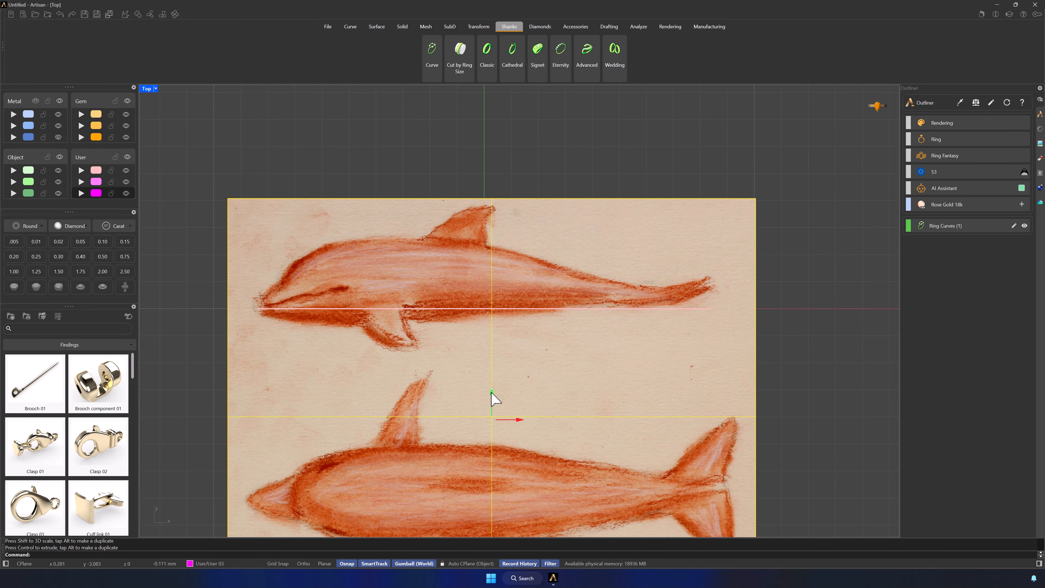
# Copy the dolphin picture in place and rotate the copy 90 degrees so it stands upright facing the Front view
pyautogui.doubleClick(146, 87)
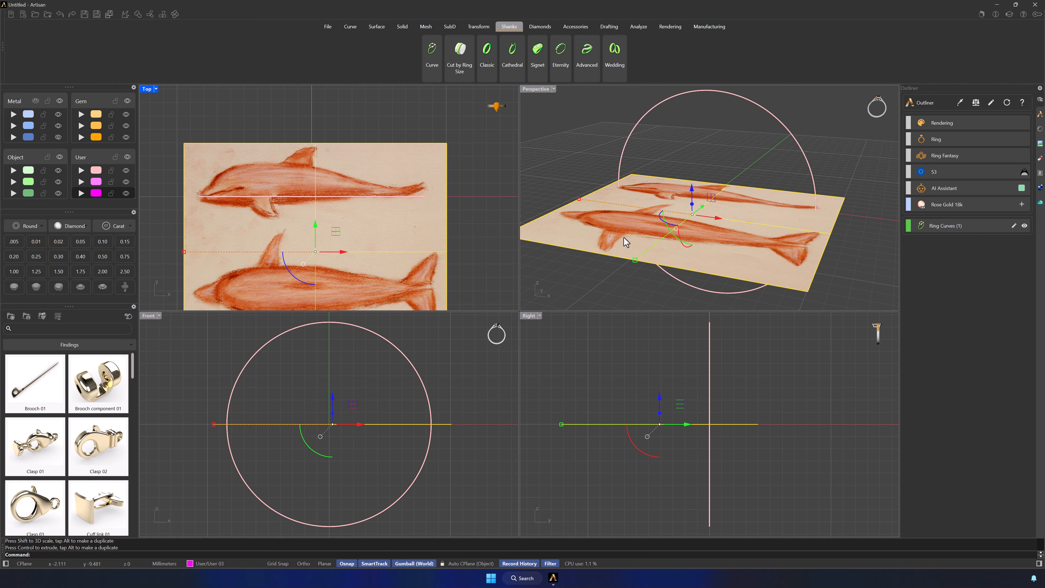
pyautogui.hotkey('ctrl', 'c')
pyautogui.hotkey('ctrl', 'v')
pyautogui.click(586, 228)
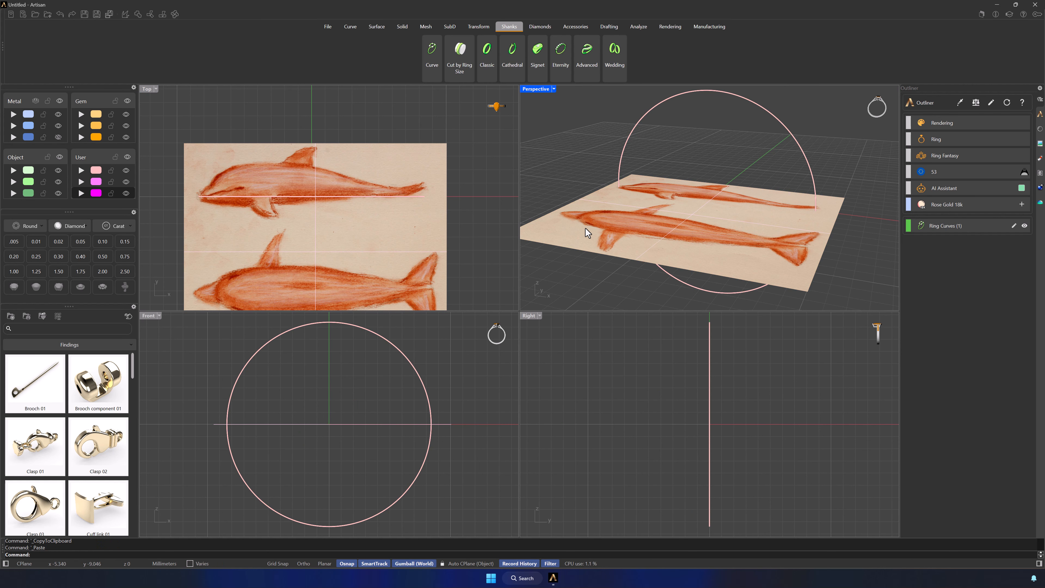
pyautogui.click(609, 250)
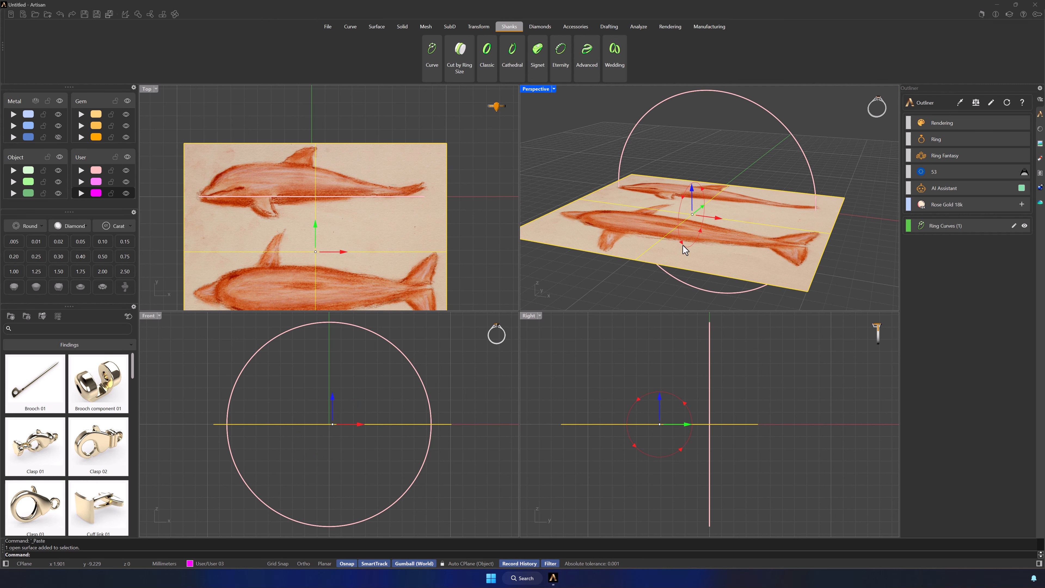
pyautogui.click(682, 245)
pyautogui.write('90')
pyautogui.press('Return')
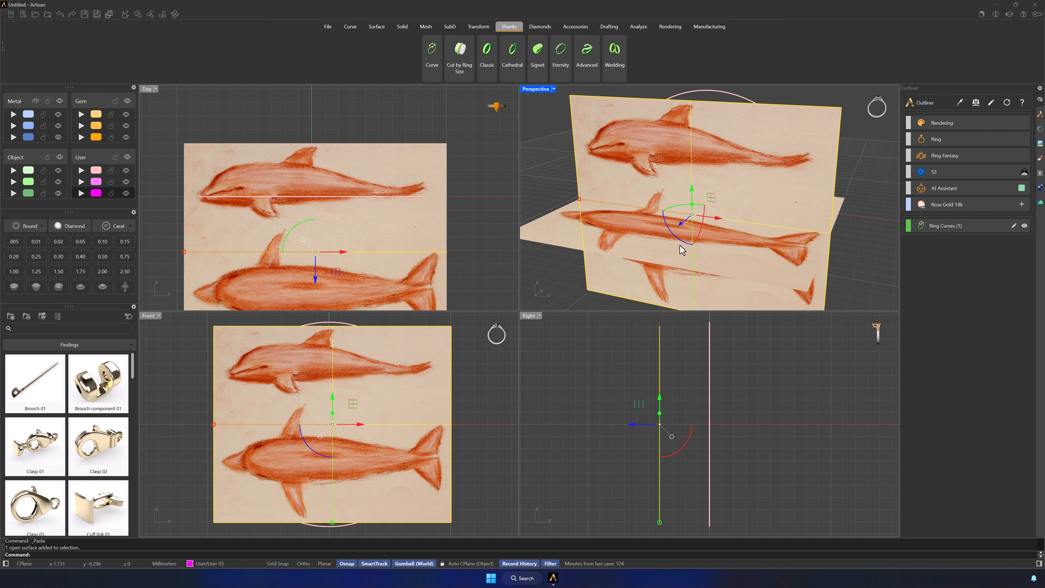
# Raise the upright picture in the Front view until the top-view dolphin is centred on the horizontal axis
pyautogui.doubleClick(147, 315)
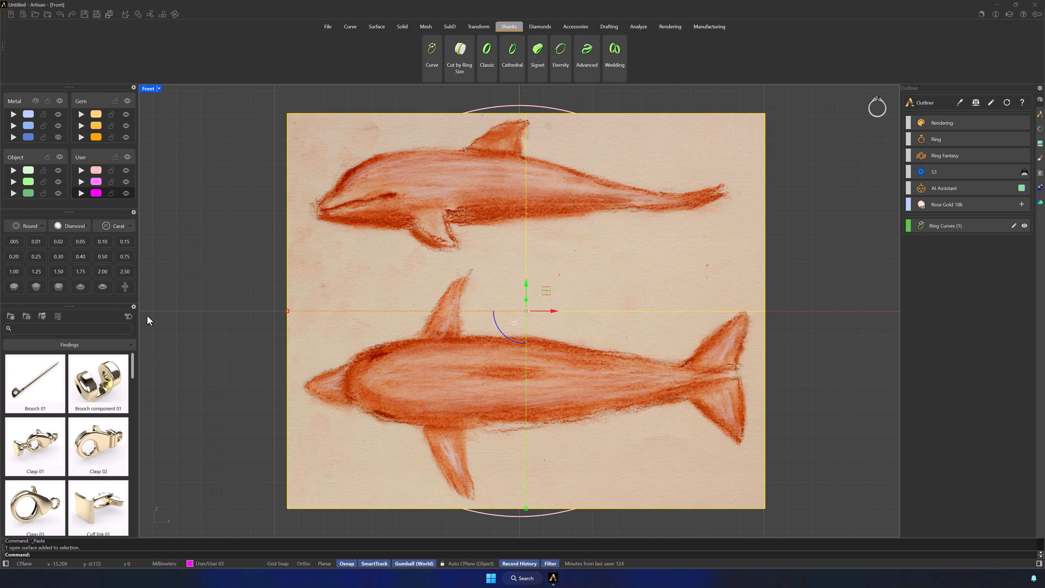
pyautogui.moveTo(526, 288); pyautogui.dragTo(540, 214)
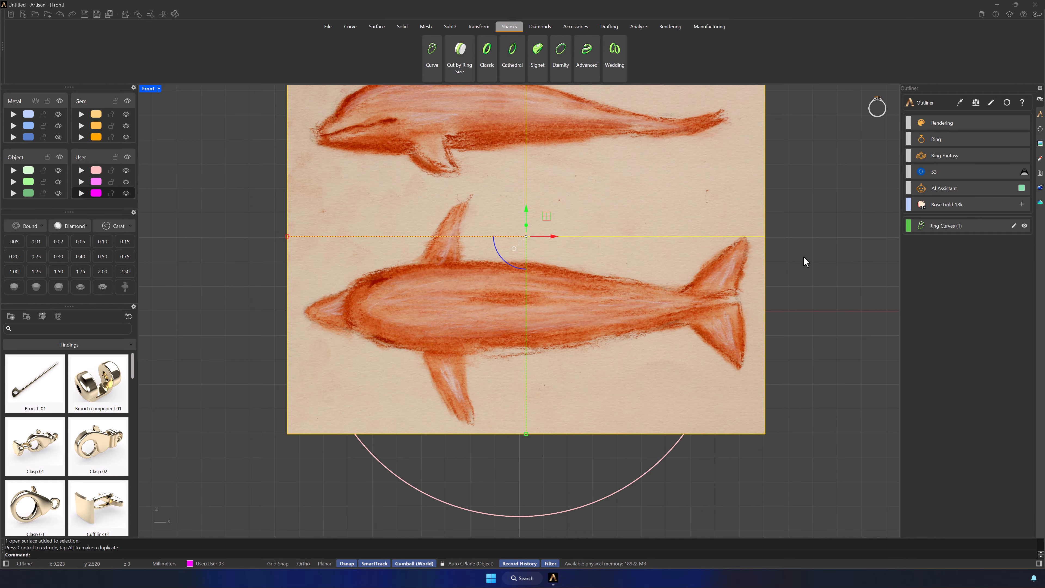
pyautogui.click(805, 261)
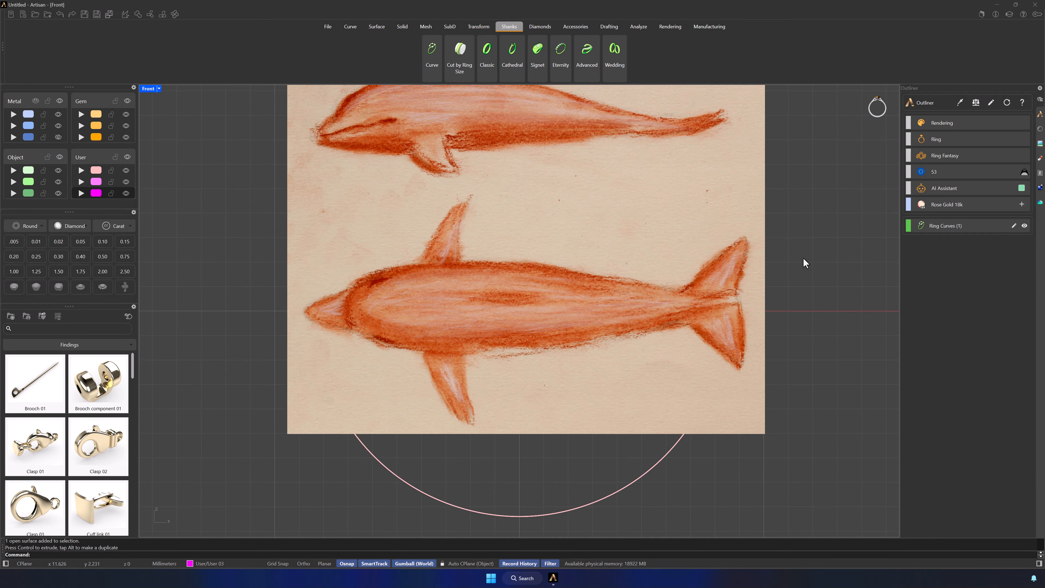
# Move the upright picture back behind the ring curve and the flat picture down beneath it
pyautogui.doubleClick(147, 89)
pyautogui.scroll(-5, 687, 254)
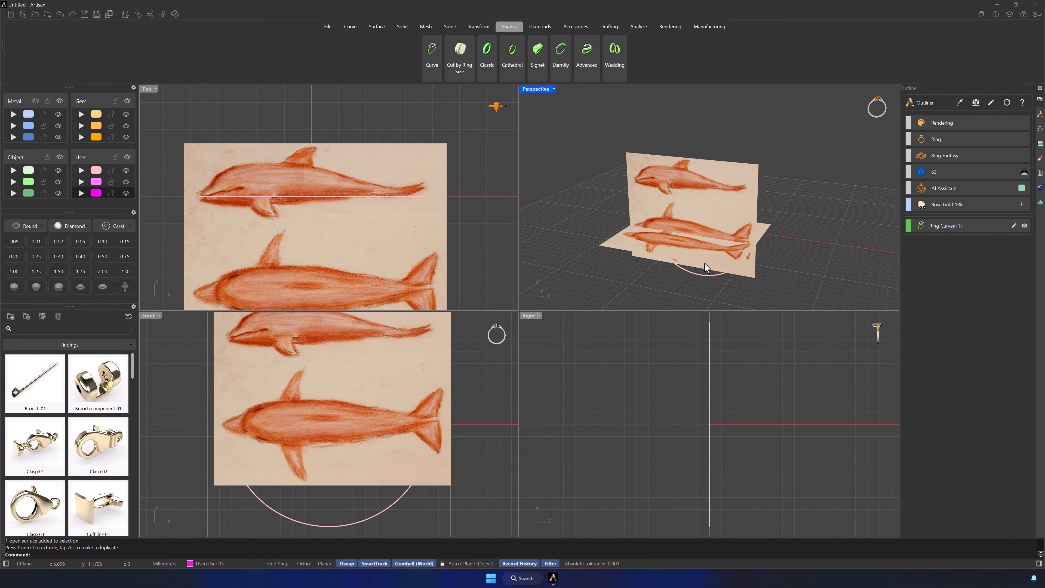
pyautogui.scroll(1, 698, 238)
pyautogui.click(691, 195)
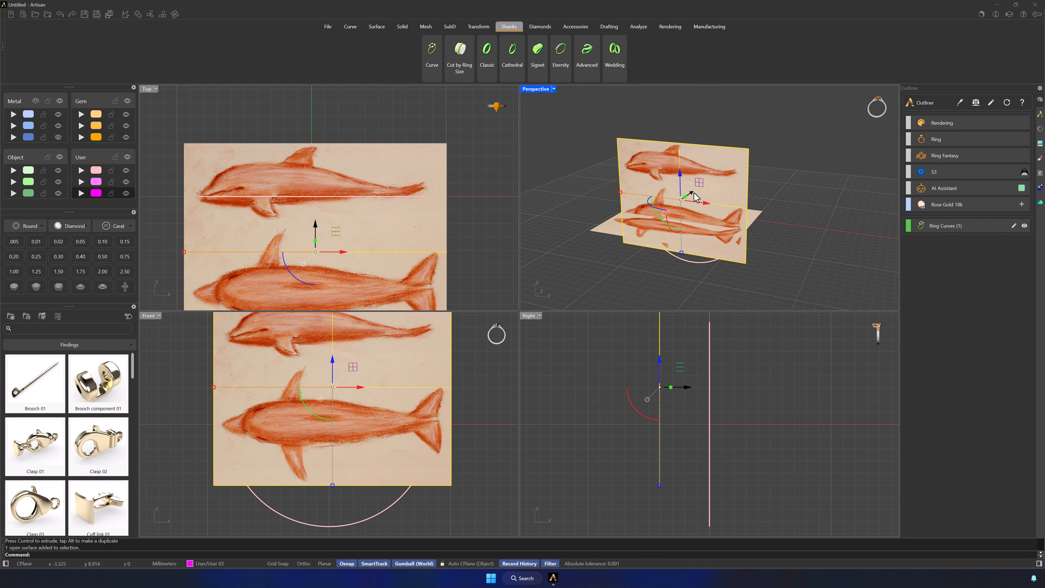
pyautogui.moveTo(691, 194); pyautogui.dragTo(683, 258)
pyautogui.click(668, 223)
pyautogui.click(612, 242)
# Hide the User 01 layer that holds the circular ring curve
pyautogui.click(642, 210)
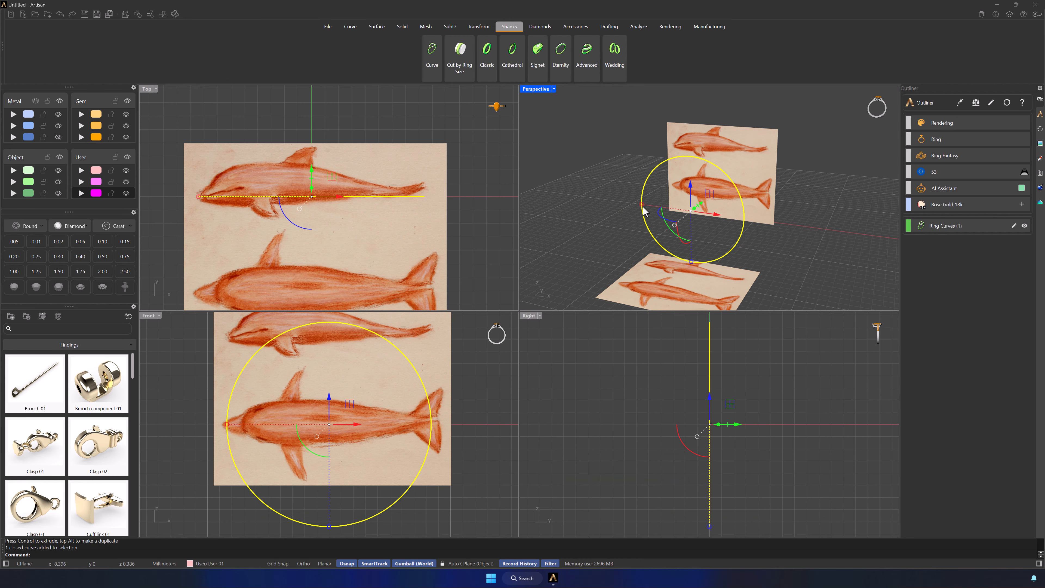
pyautogui.click(126, 170)
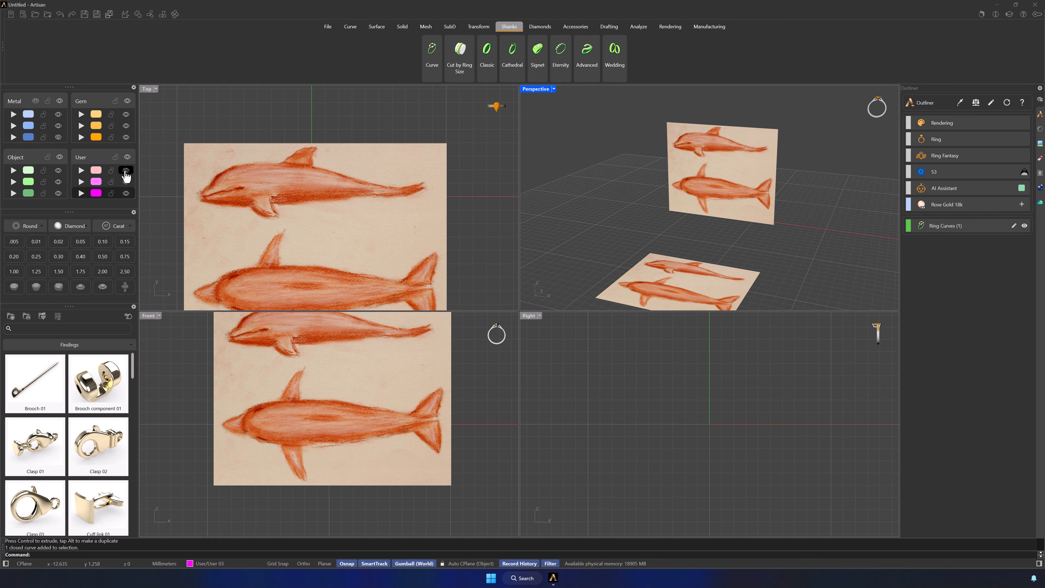
# Start an interpolated curve in the Top view behind the dorsal fin and trace the side-view dolphin's back, forehead and snout
pyautogui.doubleClick(147, 88)
pyautogui.scroll(5, 329, 243)
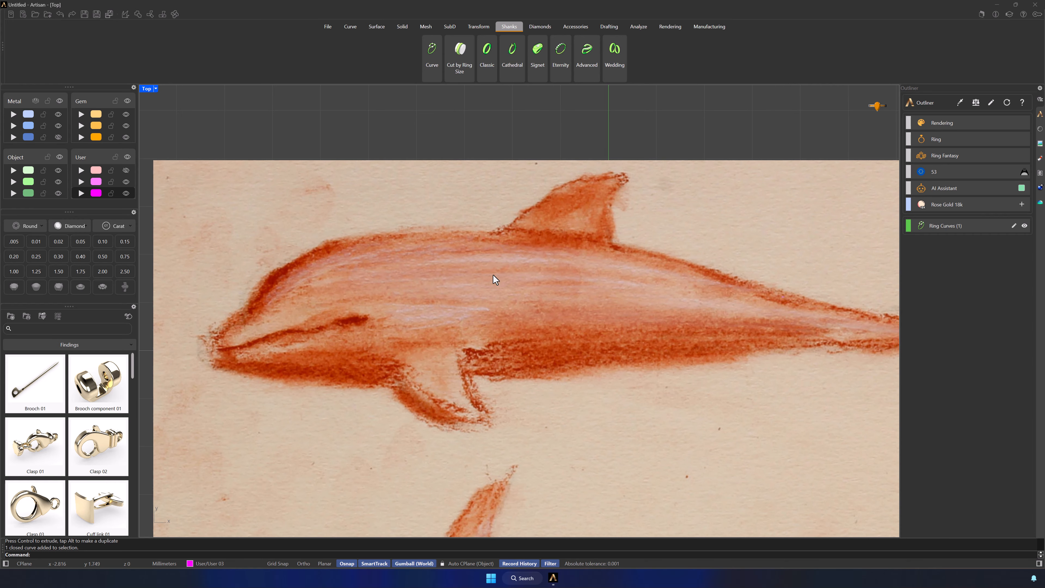
pyautogui.click(349, 27)
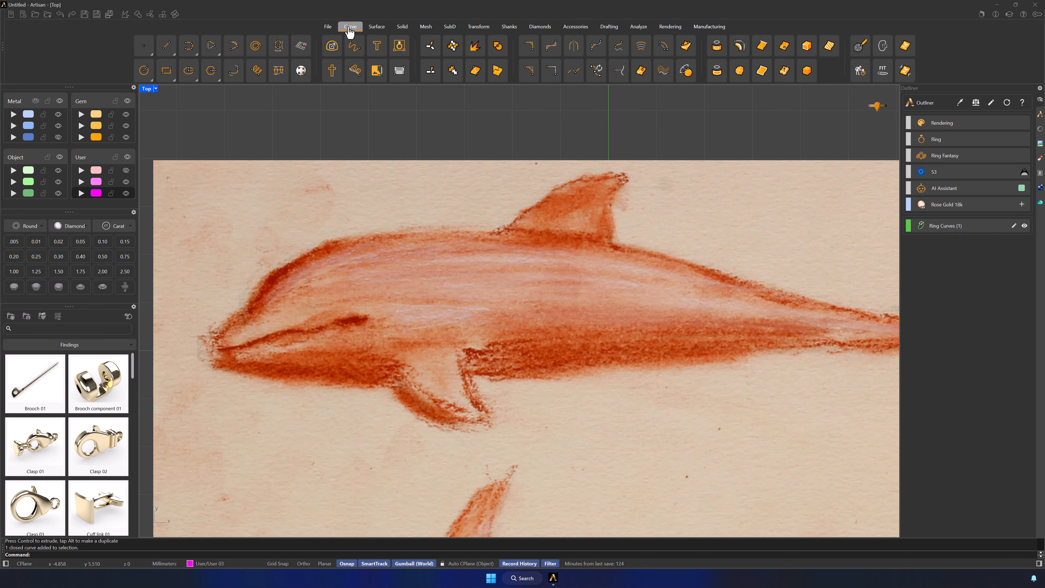
pyautogui.click(190, 46)
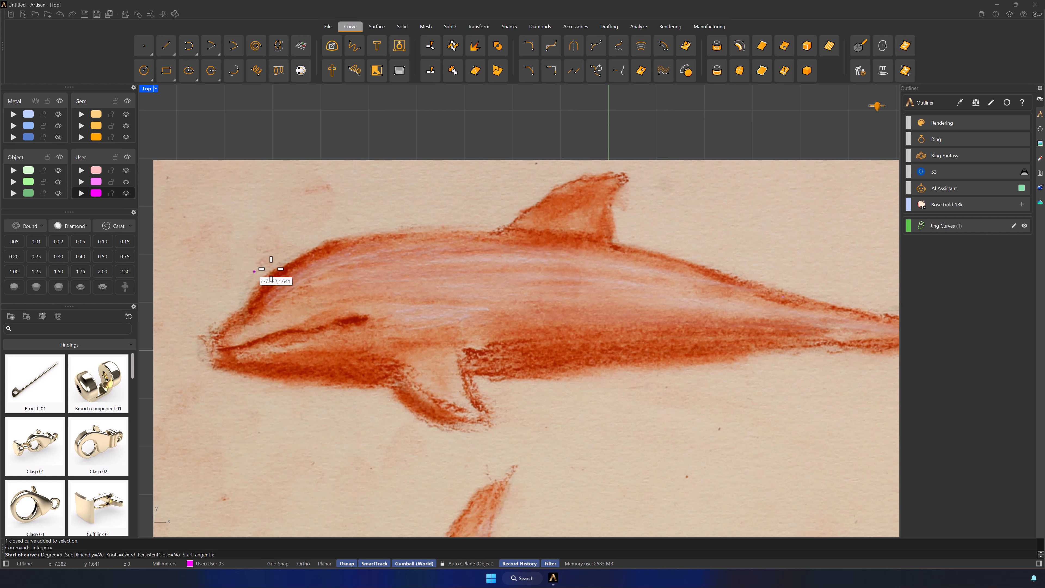
pyautogui.scroll(-2, 395, 263)
pyautogui.moveTo(594, 298); pyautogui.dragTo(560, 280, button='right')
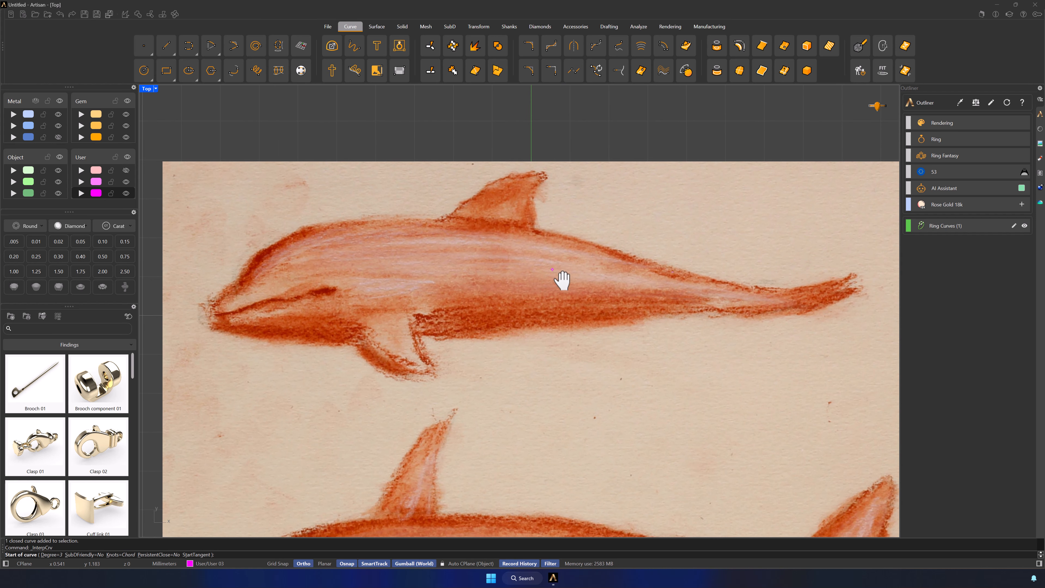
pyautogui.click(548, 230)
pyautogui.click(416, 214)
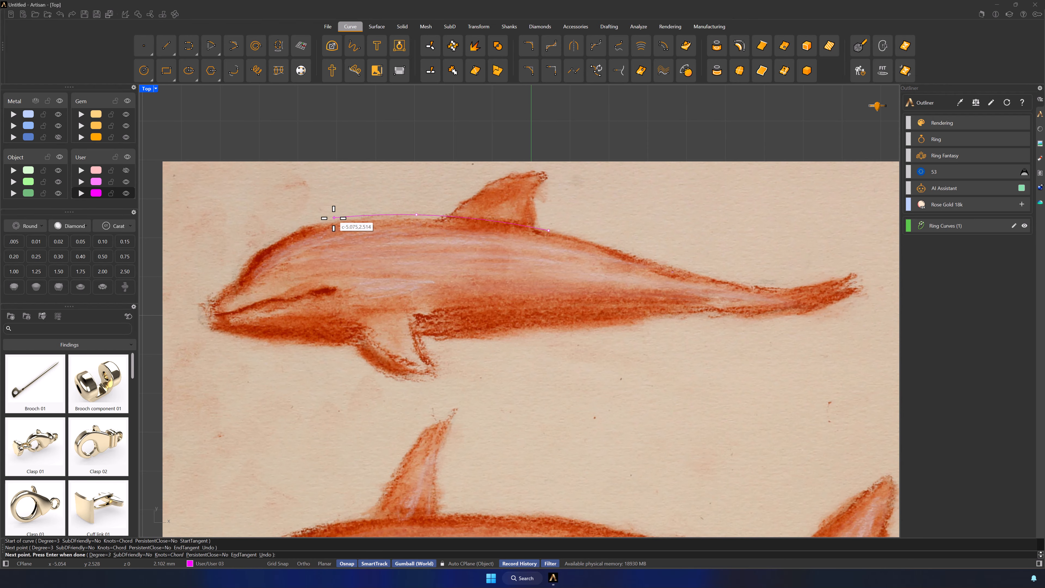
pyautogui.click(303, 225)
pyautogui.click(246, 258)
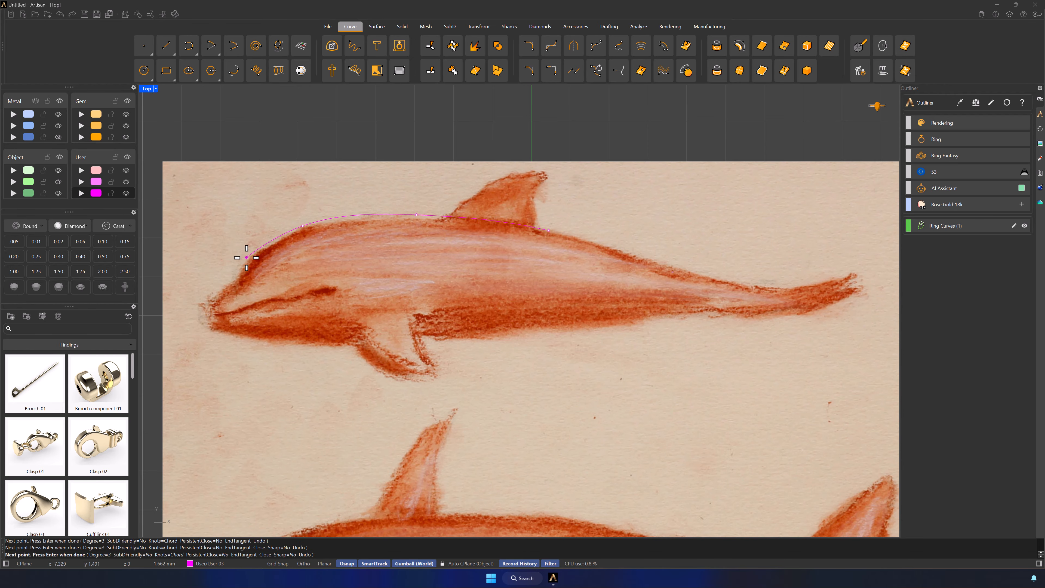
pyautogui.click(239, 279)
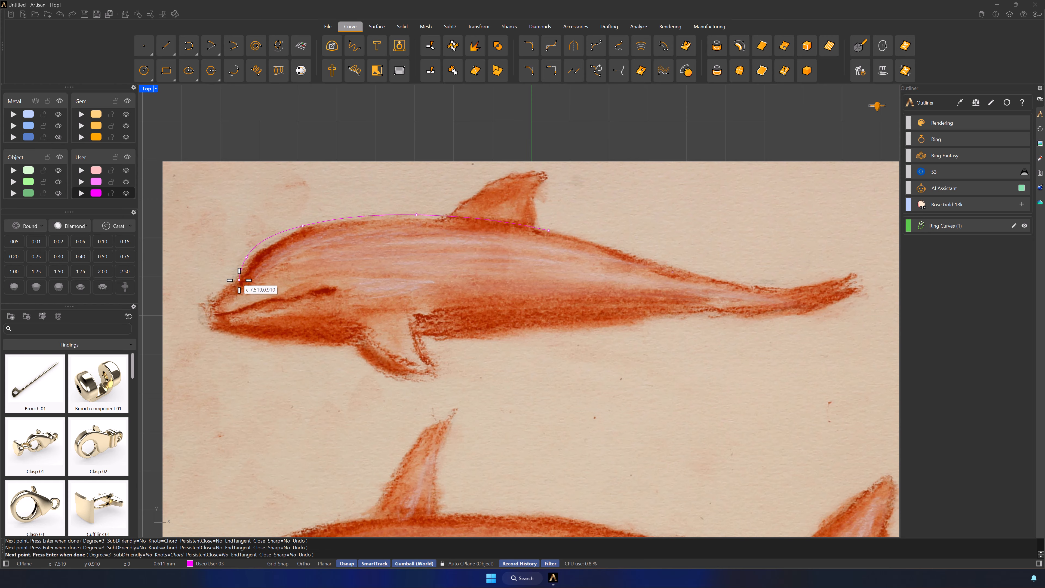
pyautogui.click(214, 296)
pyautogui.click(209, 311)
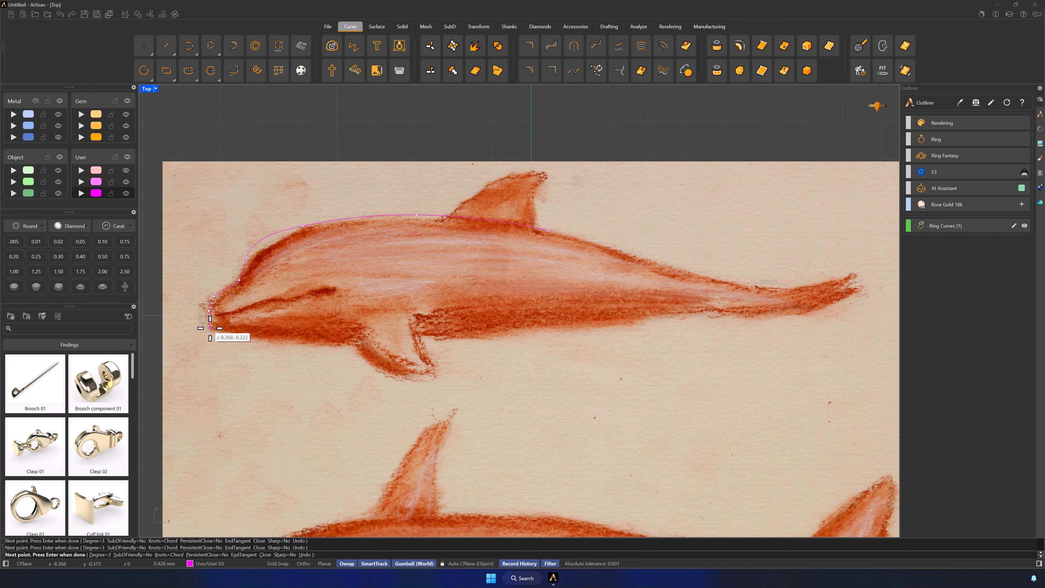
pyautogui.click(212, 328)
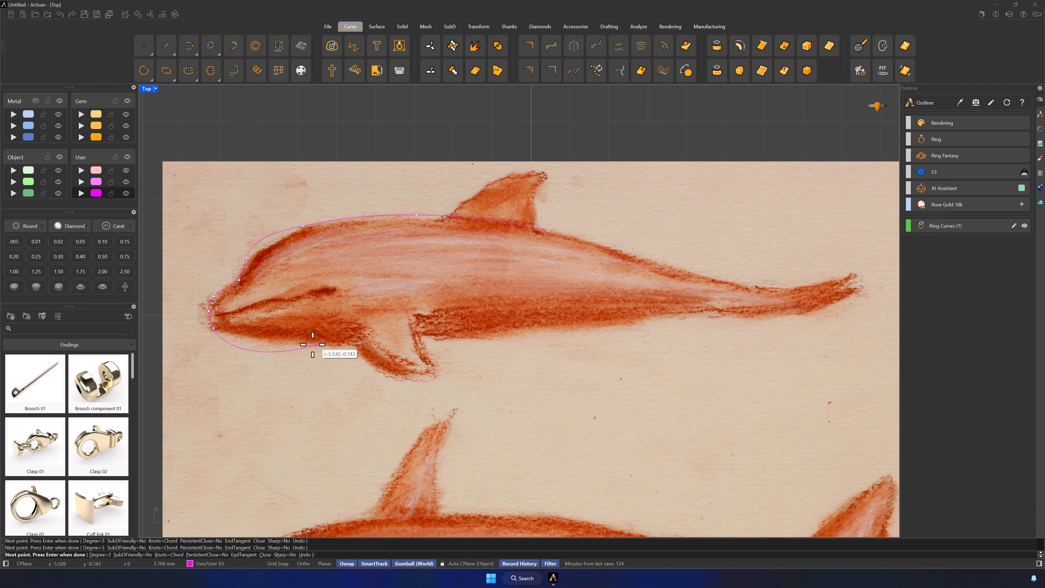
# Continue the outline curve along the chin, belly and underside of the tail to the tail tip
pyautogui.click(227, 332)
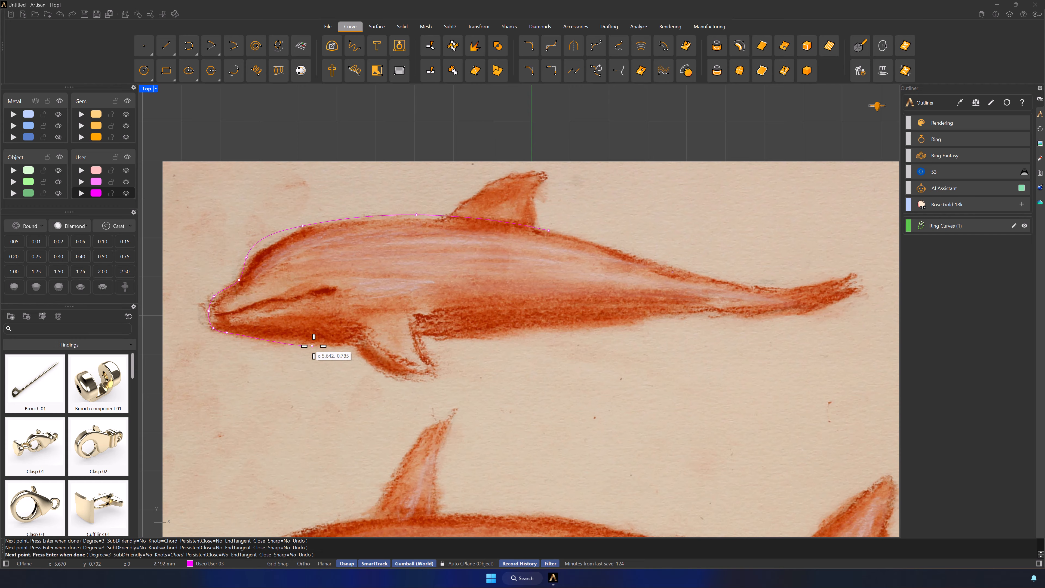
pyautogui.click(360, 347)
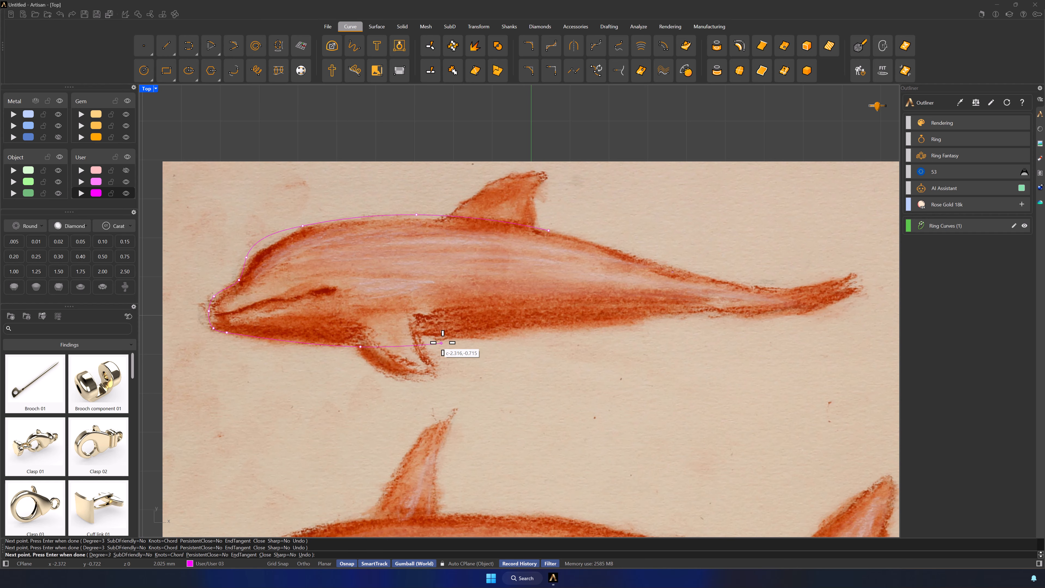
pyautogui.click(519, 332)
pyautogui.click(635, 316)
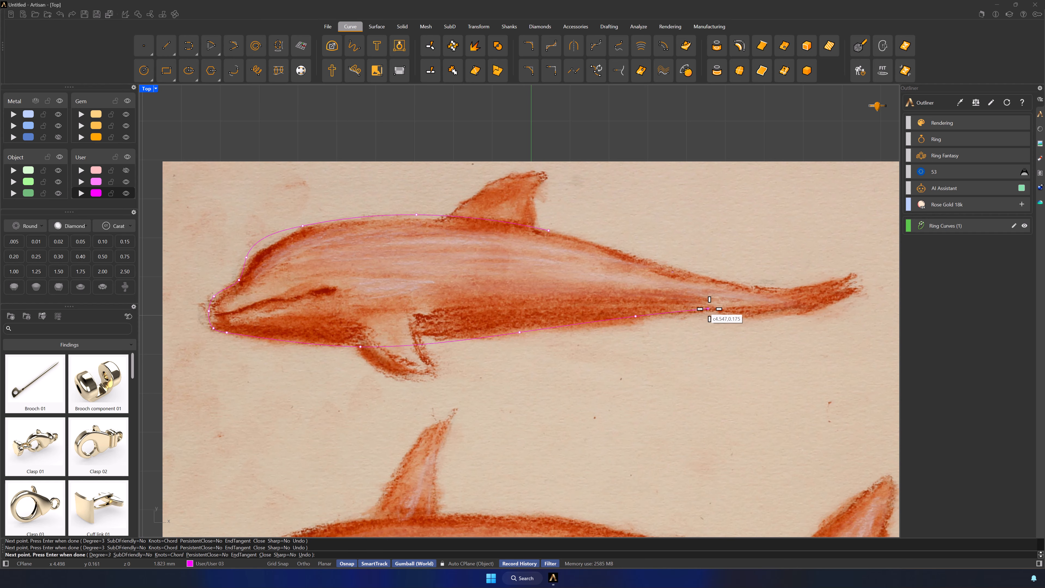
pyautogui.click(715, 308)
pyautogui.click(779, 316)
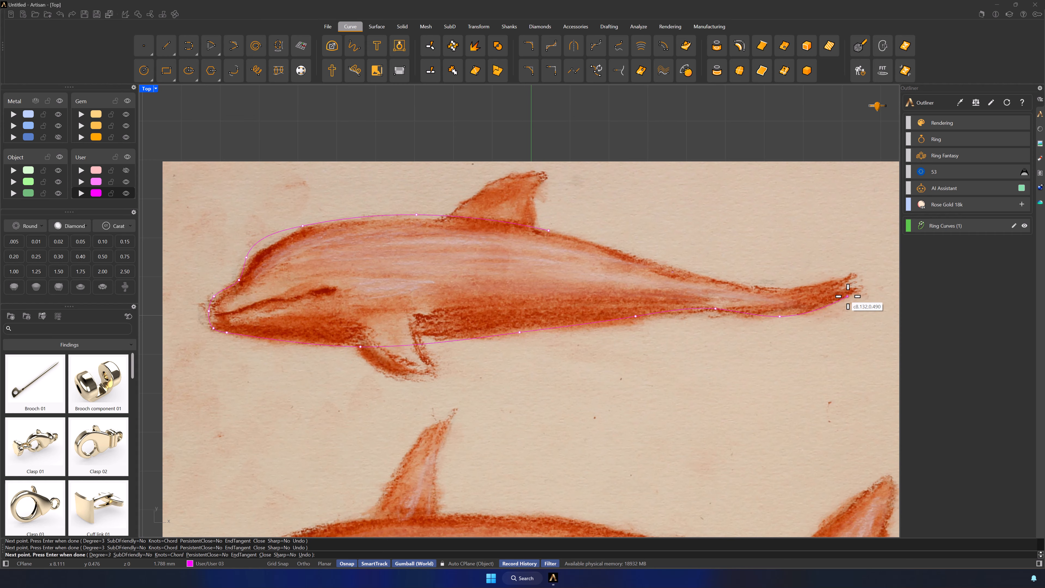
pyautogui.click(865, 286)
# Trace the upper edge of the tail and rear back, closing the curve at its start point behind the dorsal fin
pyautogui.click(840, 278)
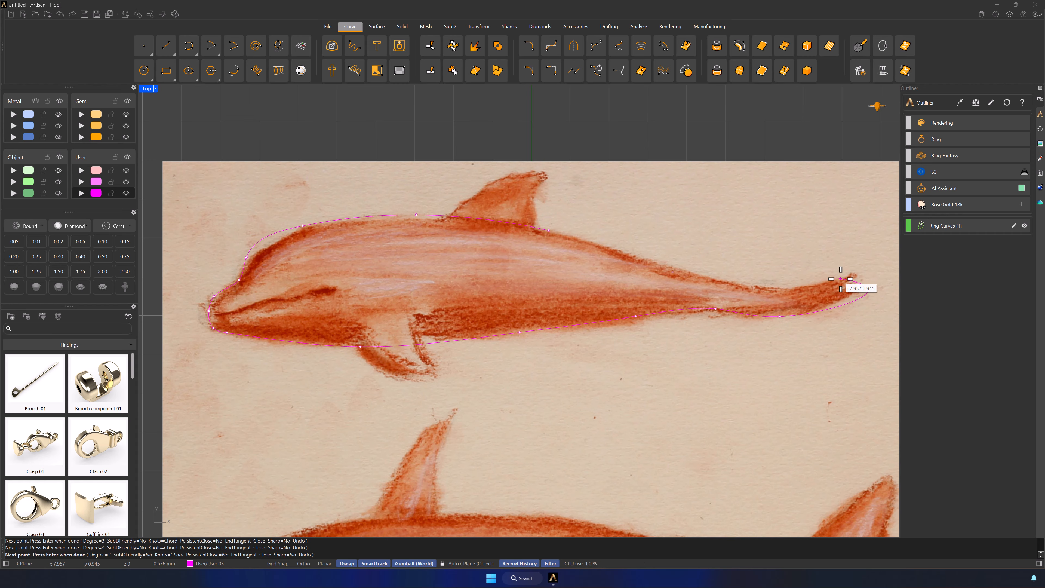
pyautogui.click(811, 284)
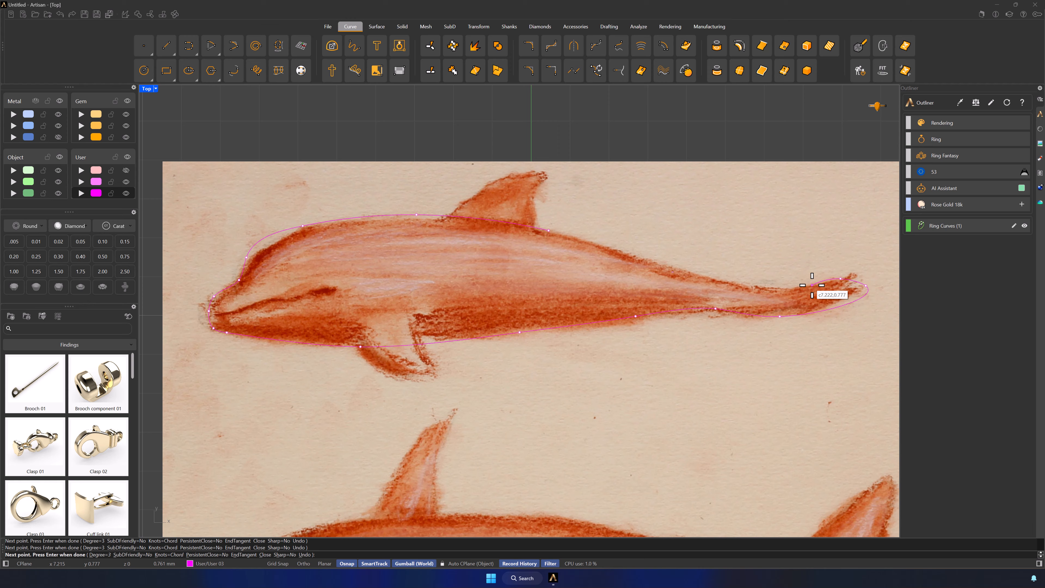
pyautogui.click(747, 285)
pyautogui.click(637, 255)
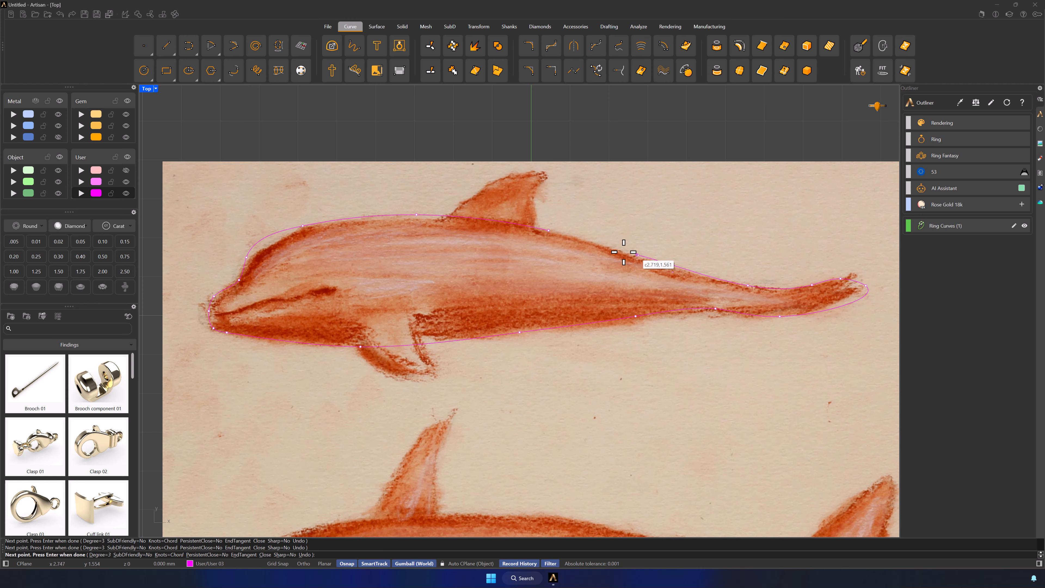
pyautogui.click(548, 230)
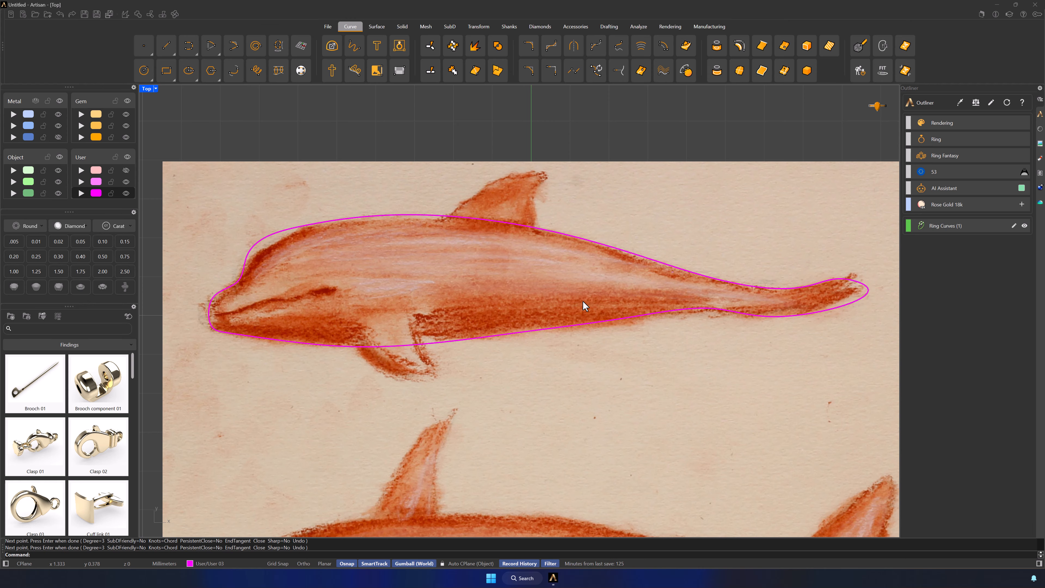
# Show the outline curve's control points and move the forehead point to fit the sketched head more closely
pyautogui.click(281, 230)
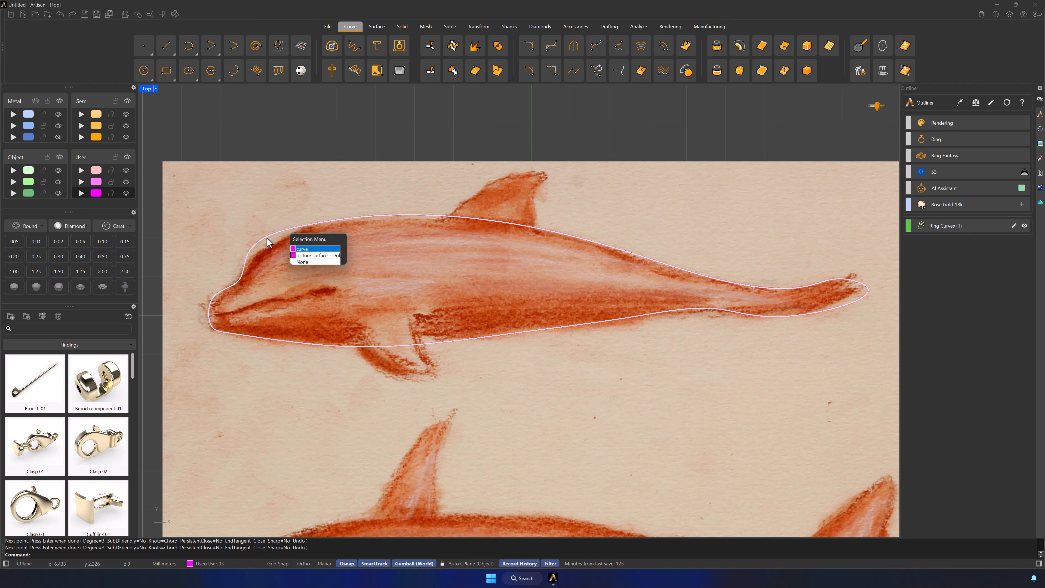
pyautogui.click(302, 249)
pyautogui.click(244, 239)
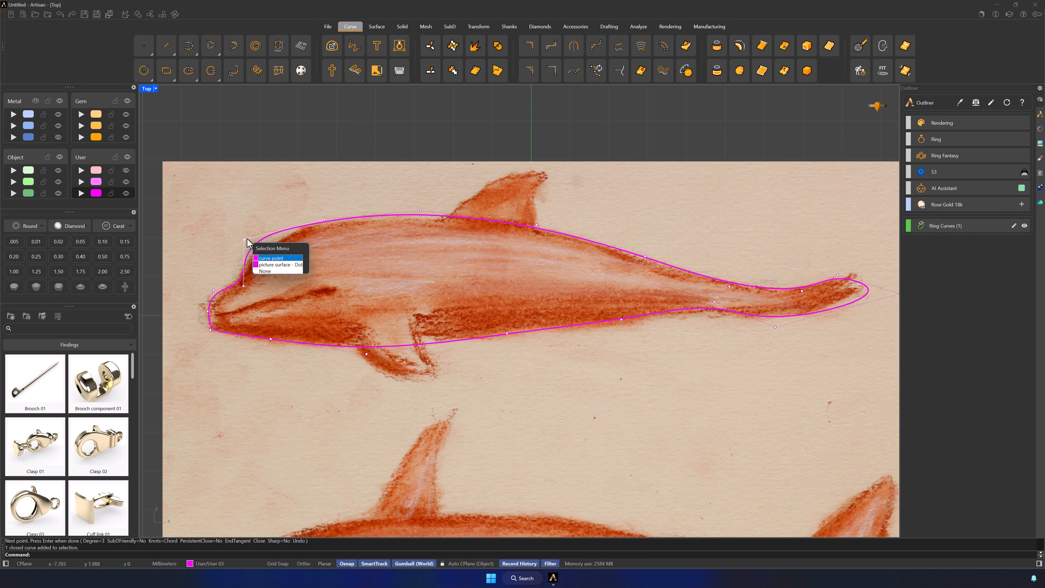
pyautogui.click(274, 260)
pyautogui.moveTo(264, 220); pyautogui.dragTo(269, 226)
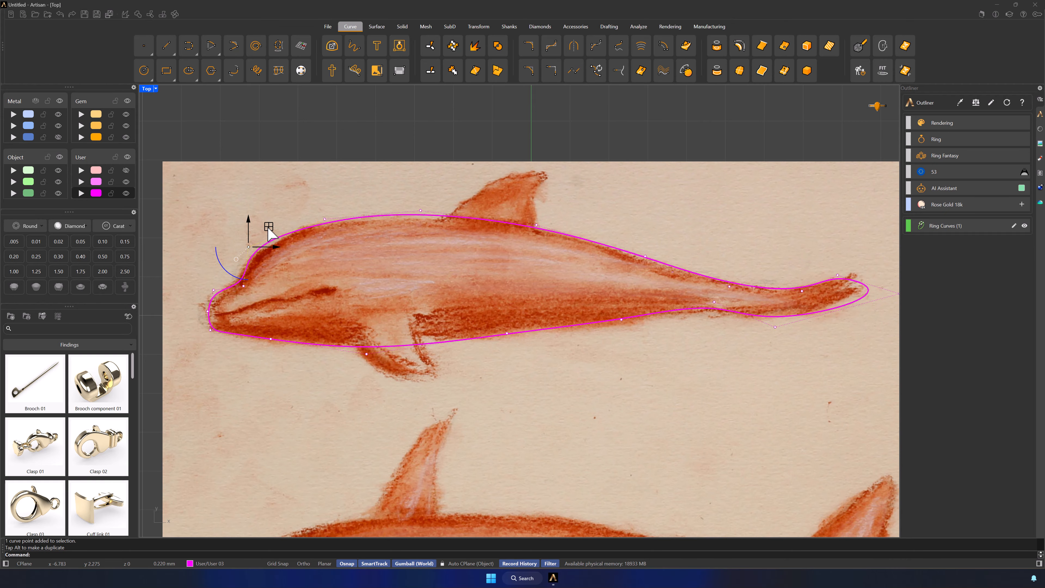
# Adjust the outline's control points at the belly near the pectoral fin and at the tail's underside to match the sketch
pyautogui.click(366, 355)
pyautogui.click(390, 374)
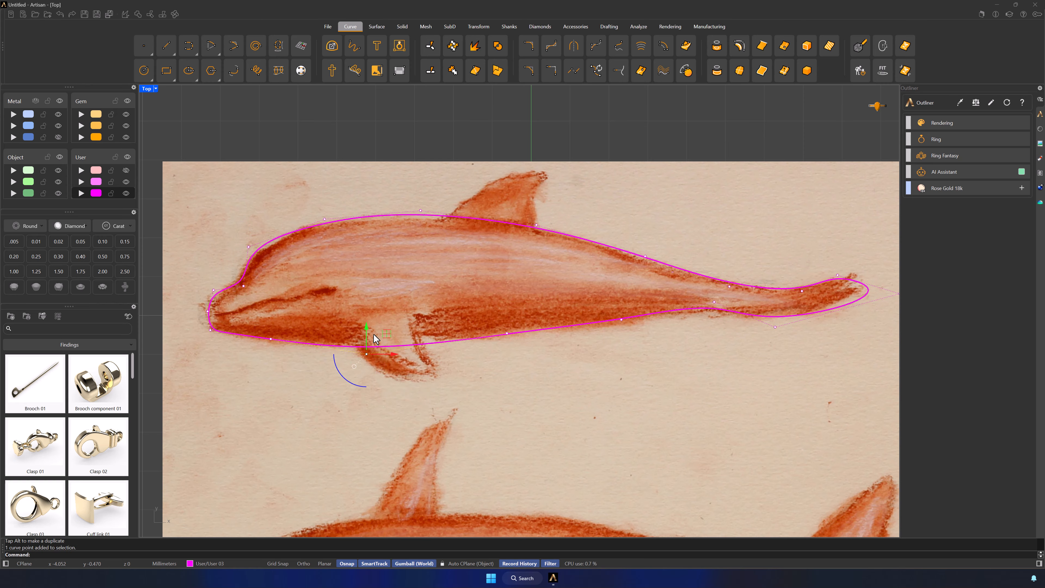
pyautogui.moveTo(383, 331); pyautogui.dragTo(391, 330)
pyautogui.click(715, 303)
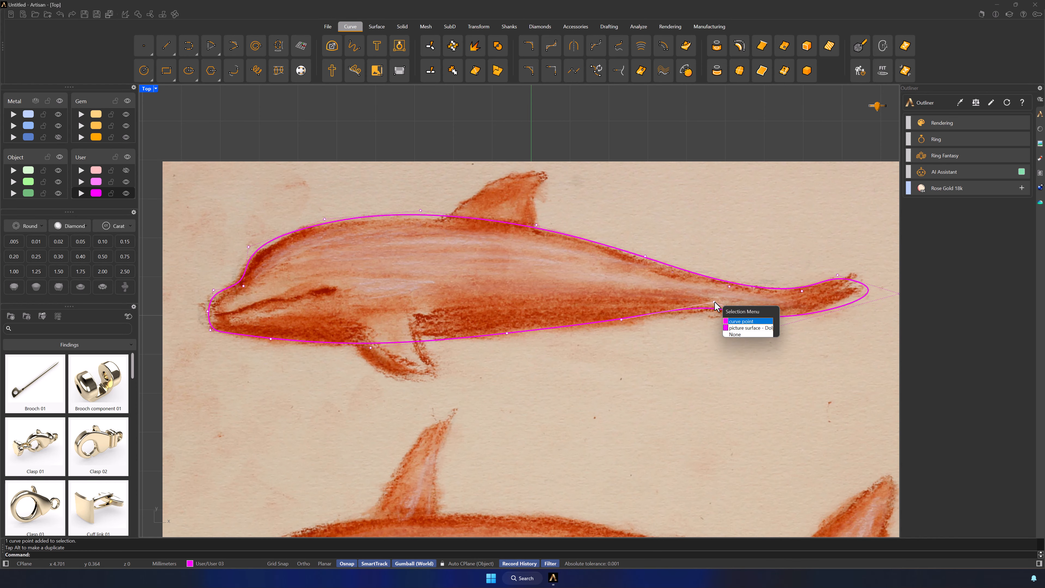
pyautogui.click(740, 321)
pyautogui.moveTo(731, 281); pyautogui.dragTo(729, 289)
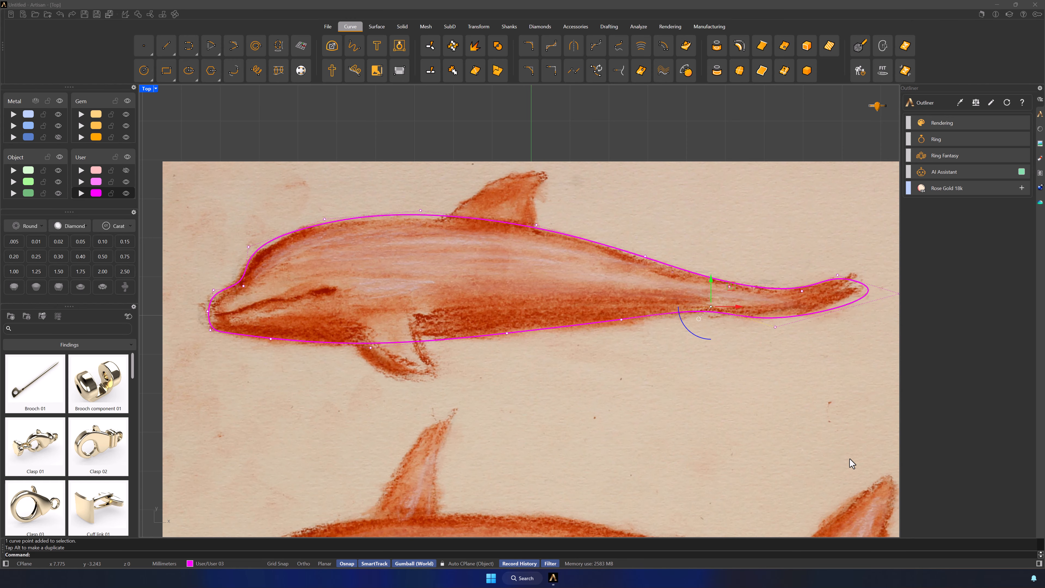
# In the Front view, narrow the reference picture to the outline's length and lower it so the dolphin centres on the curve
pyautogui.doubleClick(147, 92)
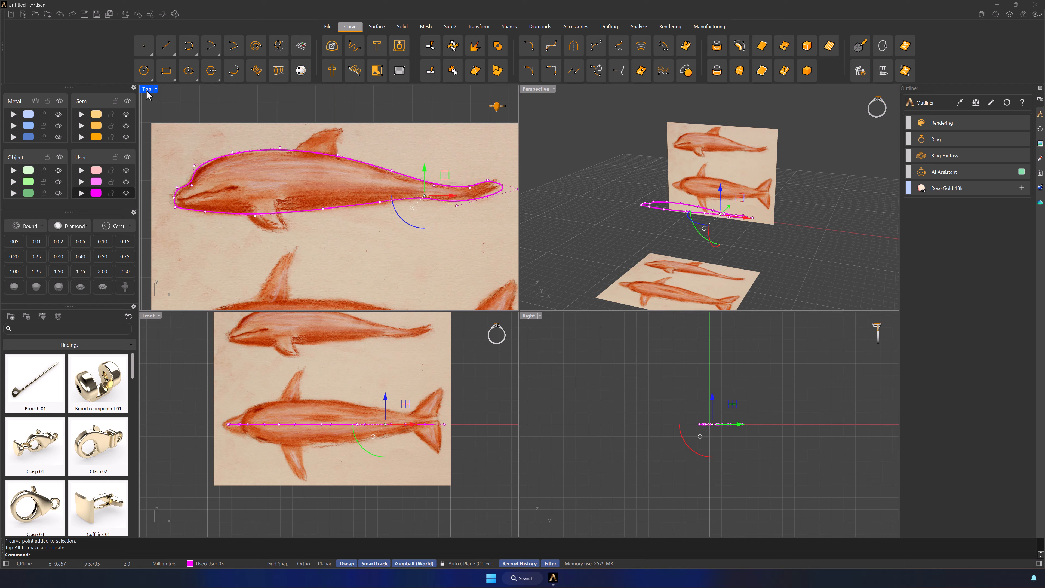
pyautogui.doubleClick(148, 316)
pyautogui.click(227, 220)
pyautogui.moveTo(225, 219); pyautogui.dragTo(241, 226)
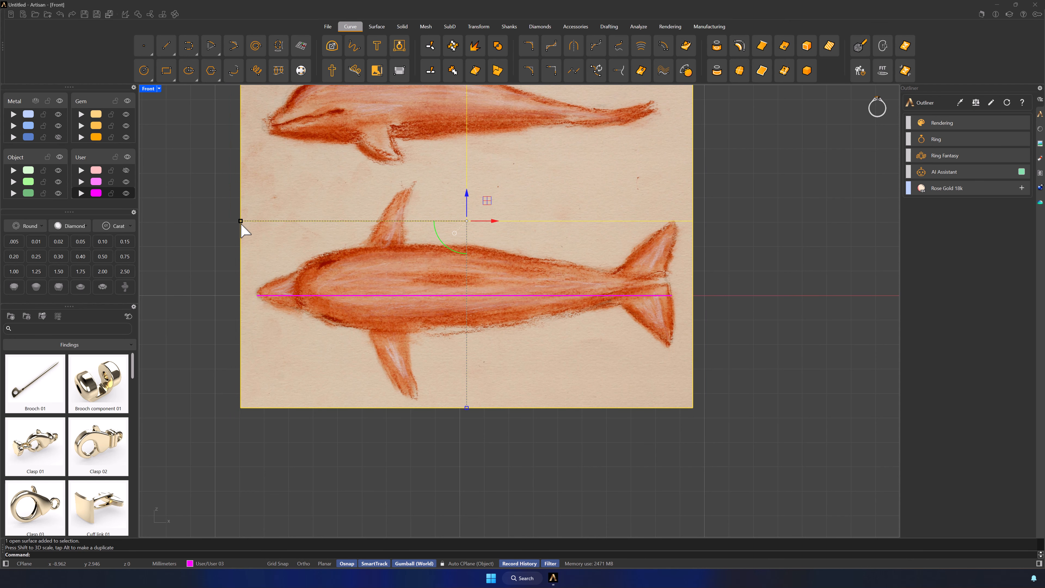
pyautogui.moveTo(466, 196); pyautogui.dragTo(466, 200)
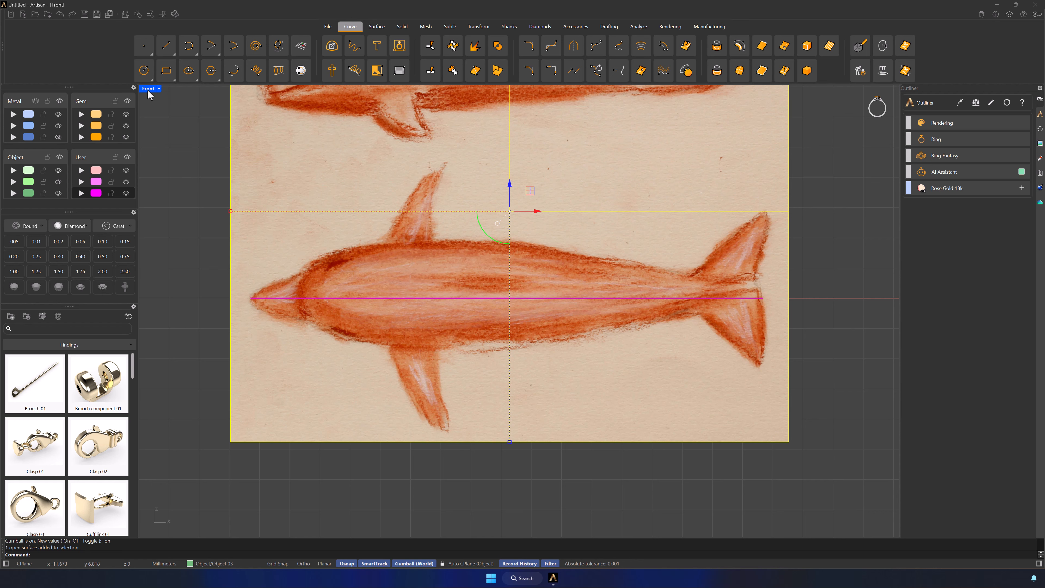
# Assign both dolphin reference pictures to the Object 03 layer and lock that layer
pyautogui.doubleClick(148, 90)
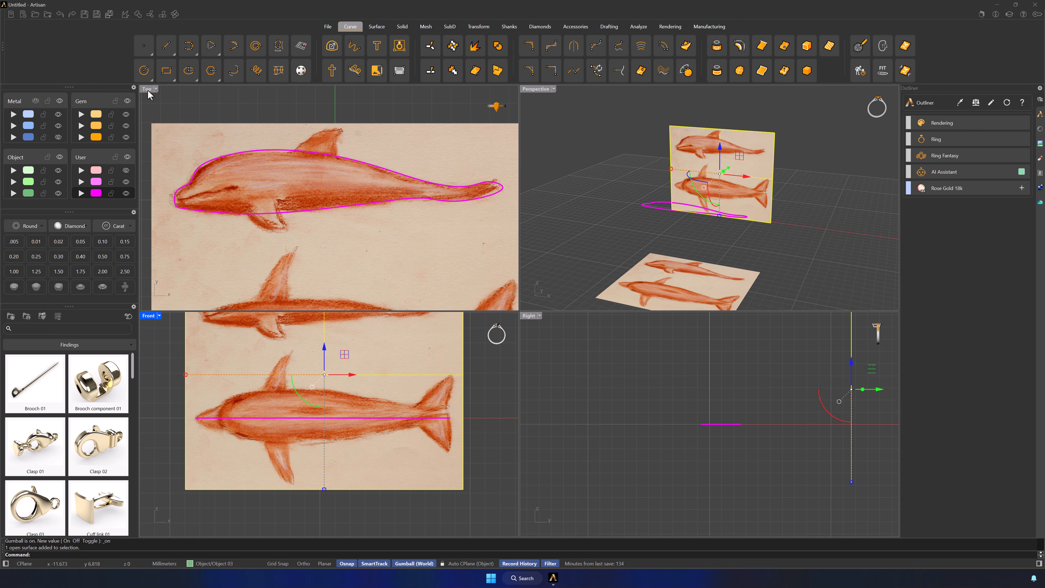
pyautogui.click(656, 266)
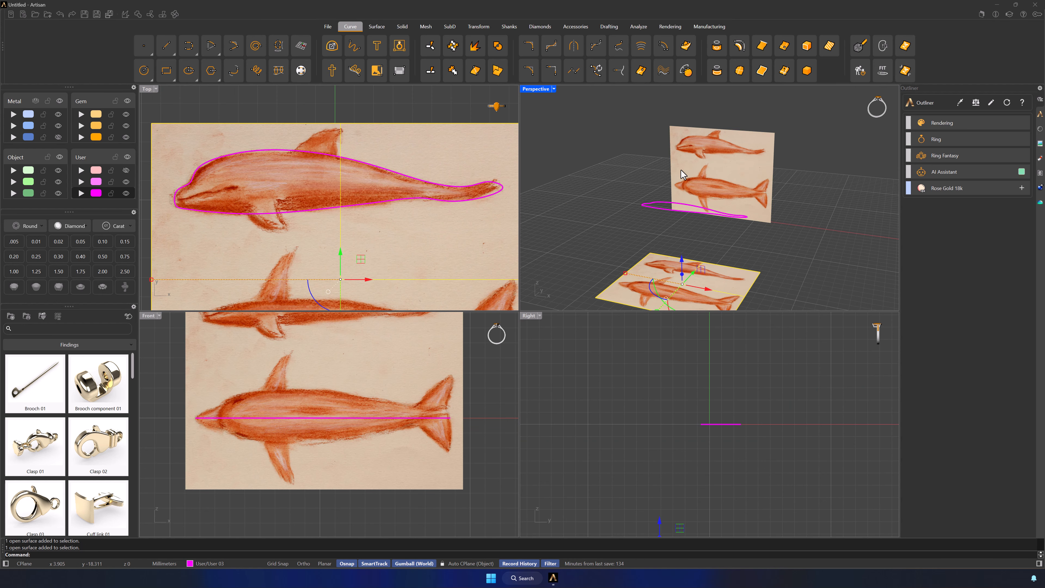
pyautogui.click(680, 170)
pyautogui.keyDown('shift'); pyautogui.click(662, 279); pyautogui.keyUp('shift')
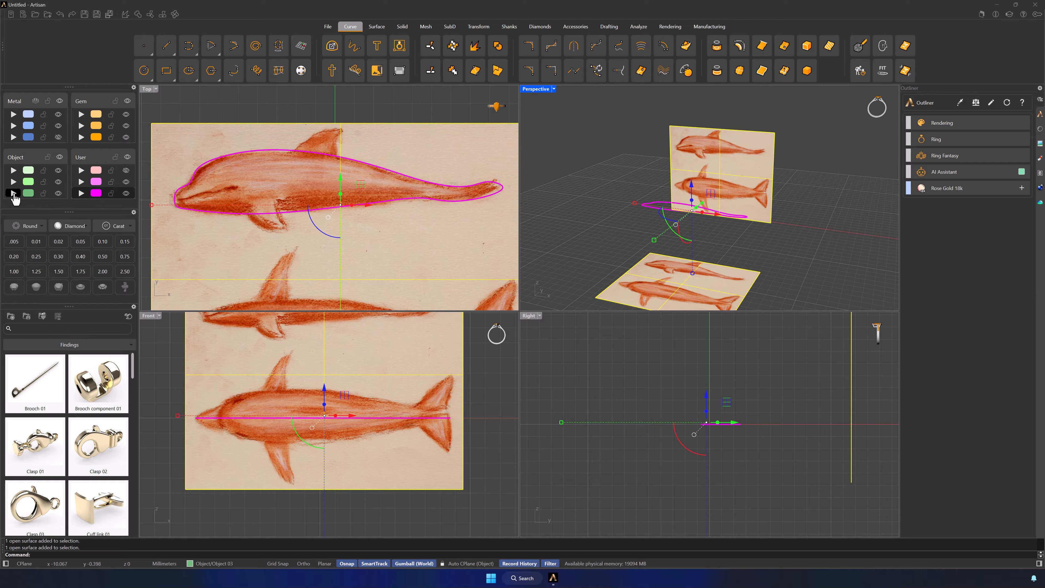
pyautogui.click(44, 193)
# Extrude the outline curve to both sides in the Front view, up to the sketched body's width
pyautogui.doubleClick(148, 315)
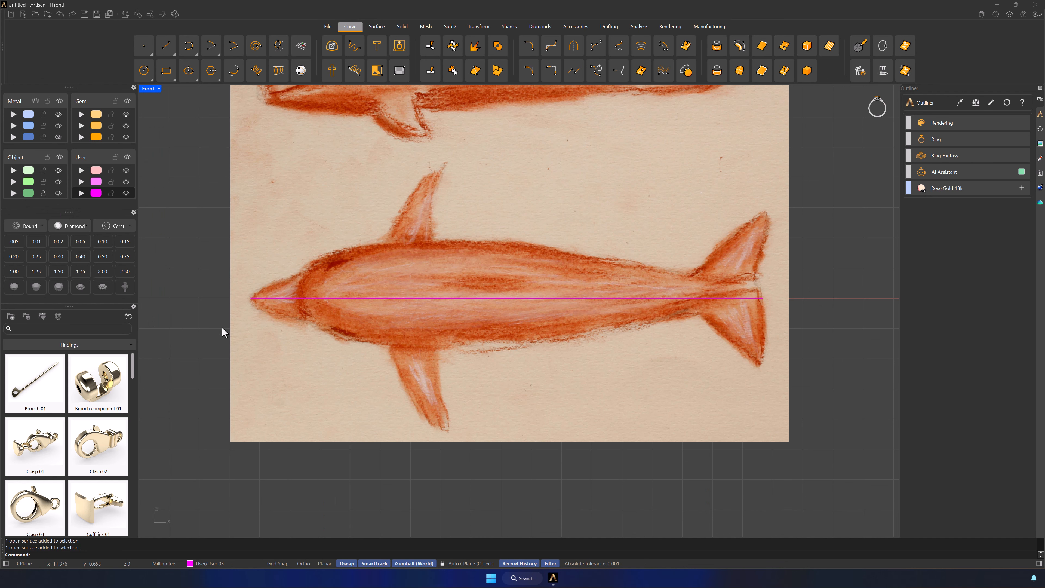
pyautogui.click(381, 299)
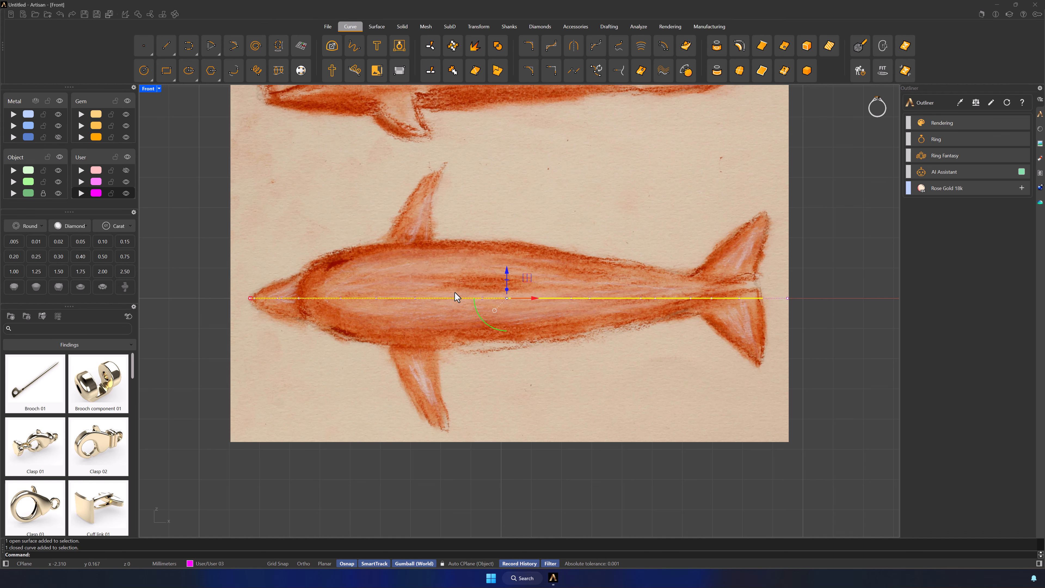
pyautogui.moveTo(507, 291); pyautogui.dragTo(509, 242)
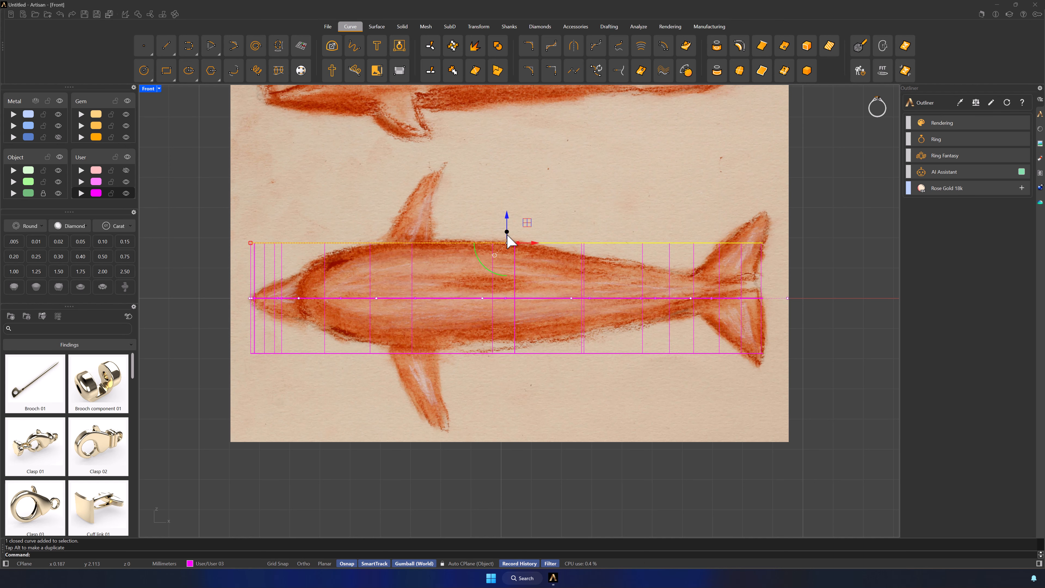
pyautogui.doubleClick(148, 89)
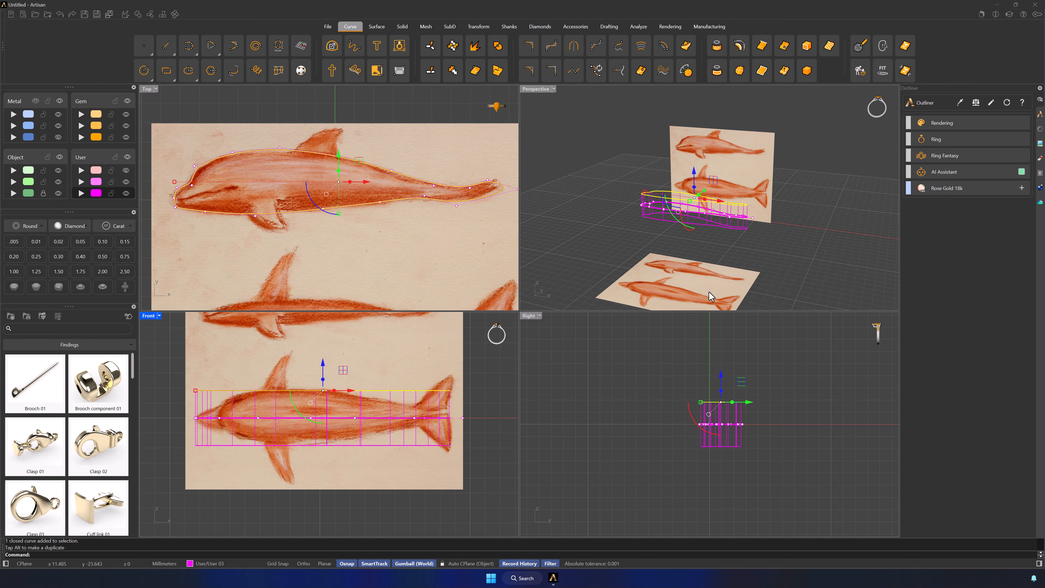
# Display all viewports as Shaded and move the dolphin body extrusion to the Metal 01 layer
pyautogui.click(728, 299)
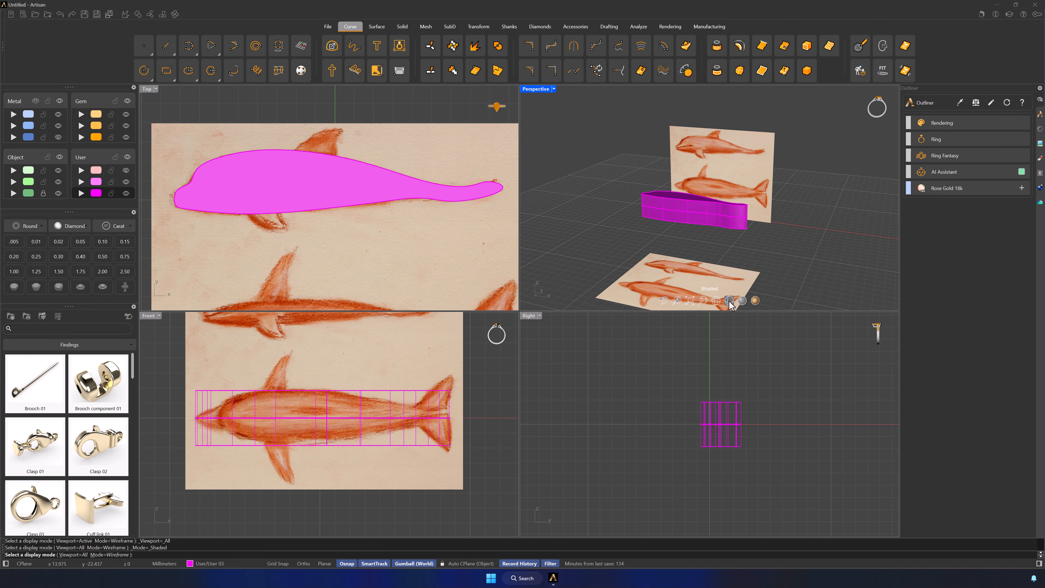
pyautogui.click(678, 207)
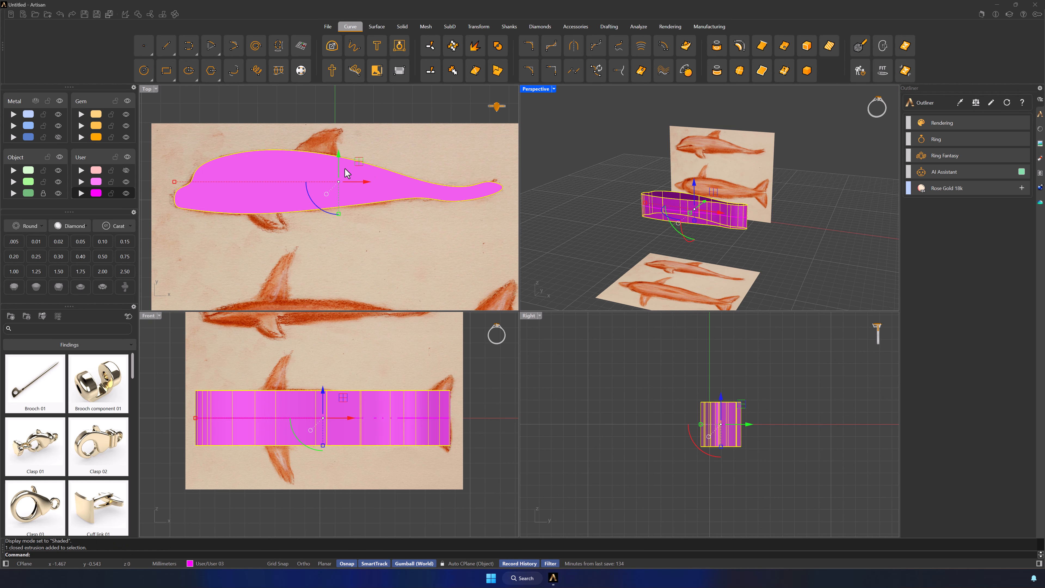
pyautogui.click(23, 122)
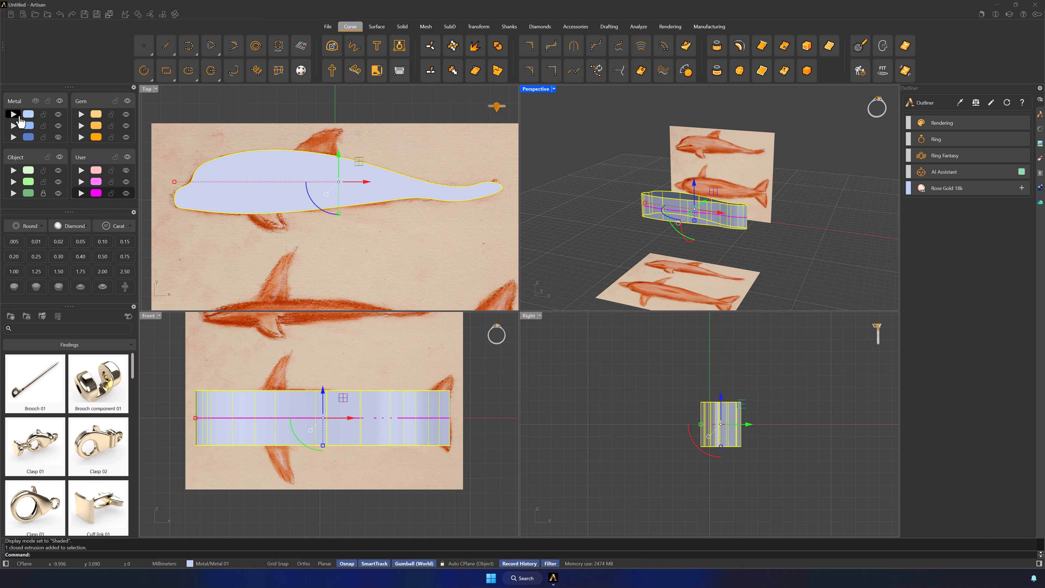
pyautogui.click(204, 132)
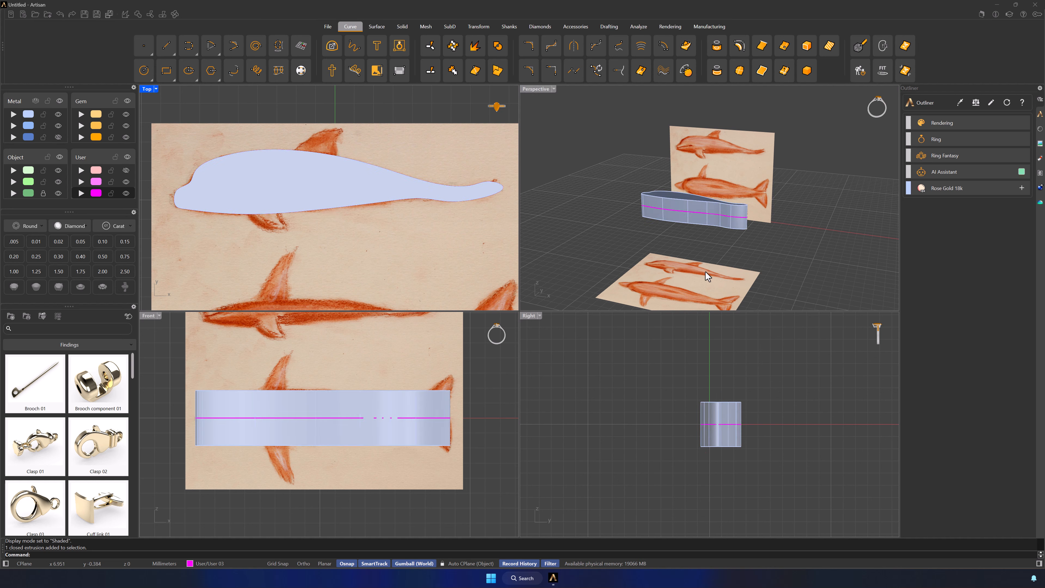
# Start a Quad Remesh of the body extrusion with Preview and Hide Input Objects turned on, keeping the options dialog clear of the model
pyautogui.scroll(5, 769, 387)
pyautogui.moveTo(751, 391); pyautogui.dragTo(791, 378, button='right')
pyautogui.scroll(6, 687, 239)
pyautogui.moveTo(695, 230); pyautogui.dragTo(739, 258, button='right')
pyautogui.keyDown('shift'); pyautogui.moveTo(739, 258); pyautogui.dragTo(753, 277, button='right'); pyautogui.keyUp('shift')
pyautogui.click(701, 198)
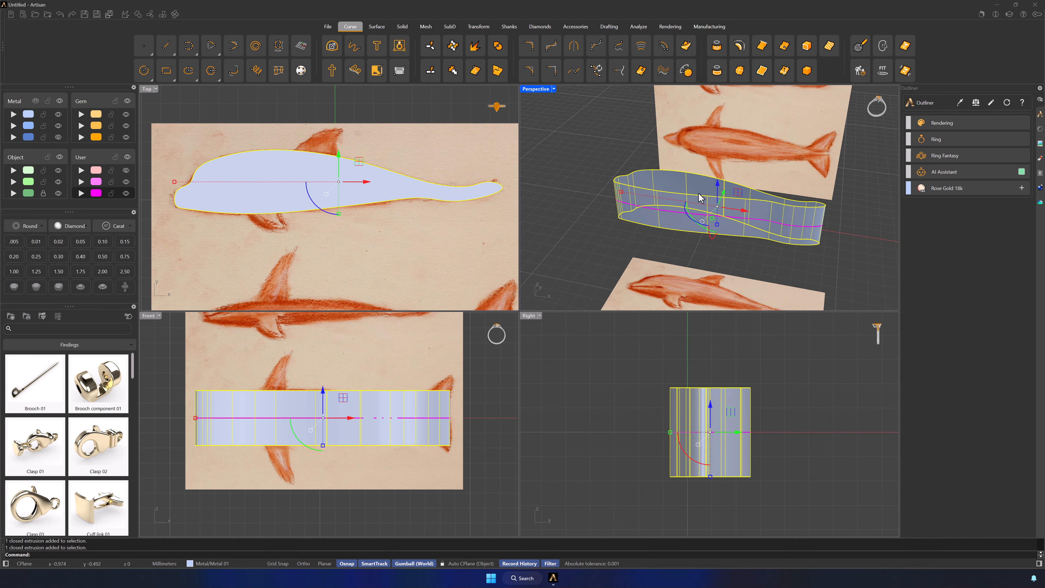
pyautogui.click(449, 27)
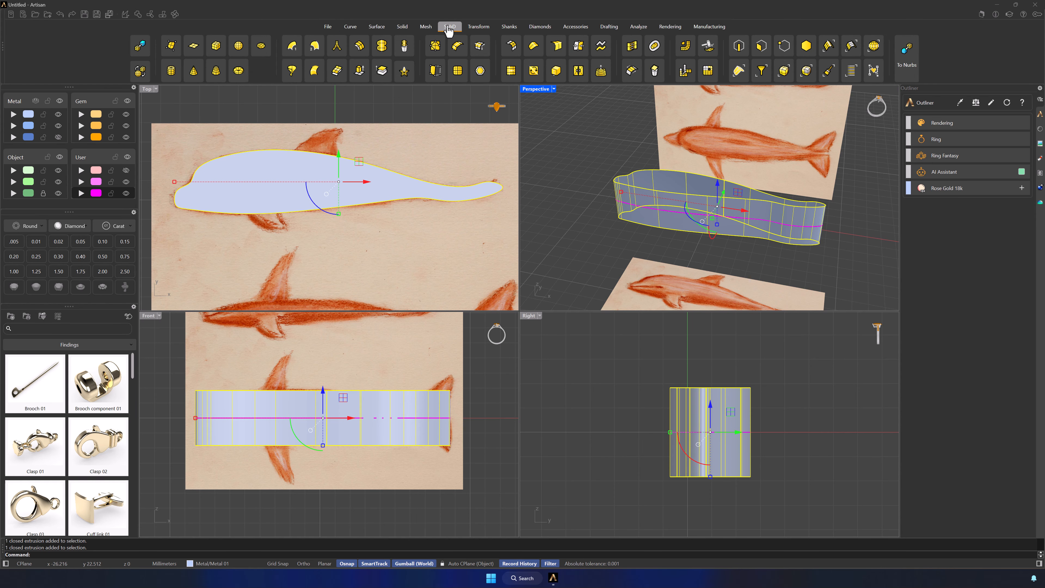
pyautogui.click(685, 45)
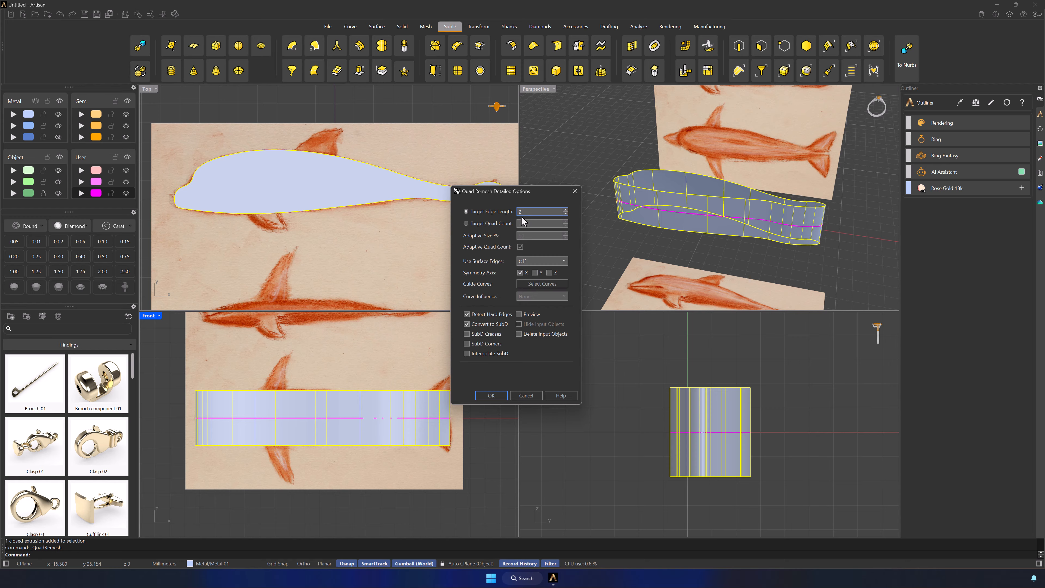
pyautogui.click(518, 314)
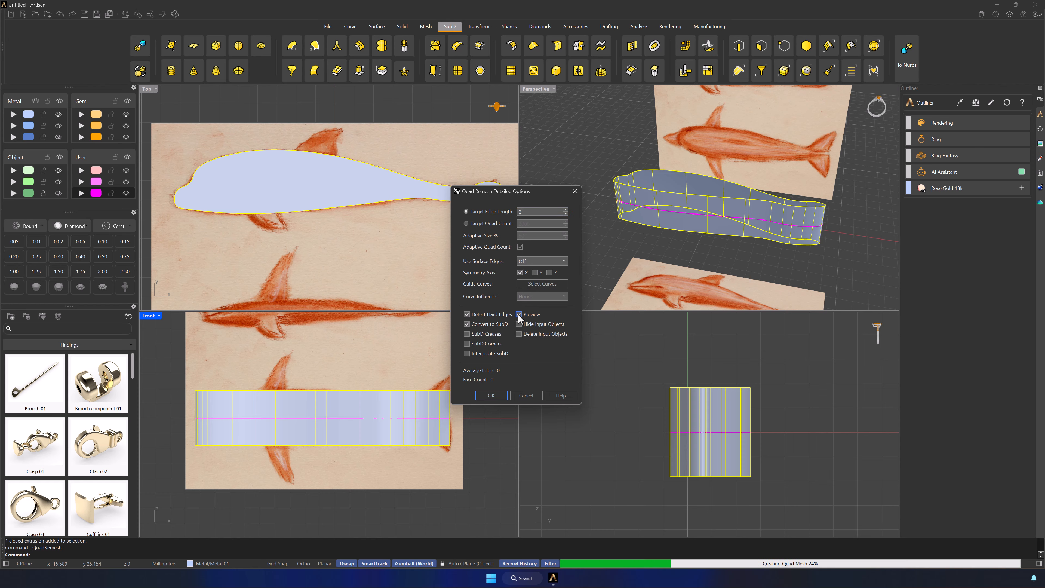
pyautogui.click(519, 324)
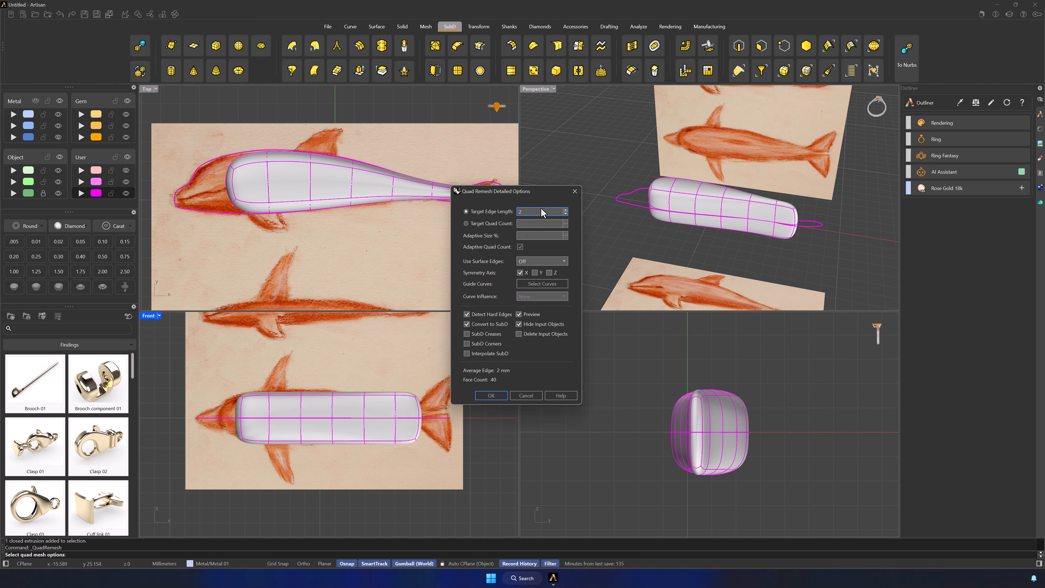
pyautogui.moveTo(547, 193); pyautogui.dragTo(609, 176)
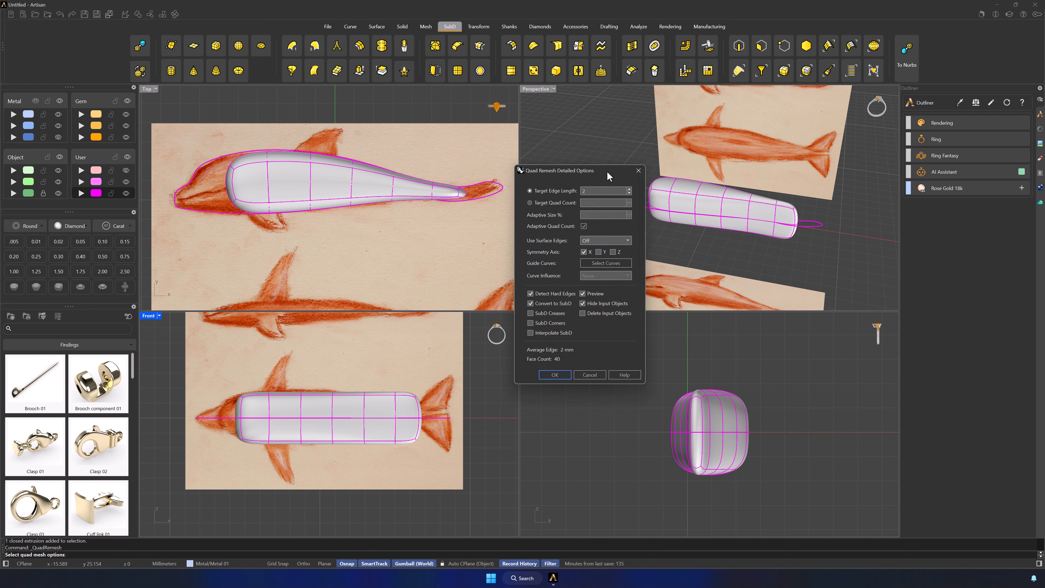
# Create the remeshed SubD body with a target edge length of 1.5 and move the original extrusion to the Metal 03 layer
pyautogui.click(629, 193)
pyautogui.click(629, 193)
pyautogui.click(629, 193)
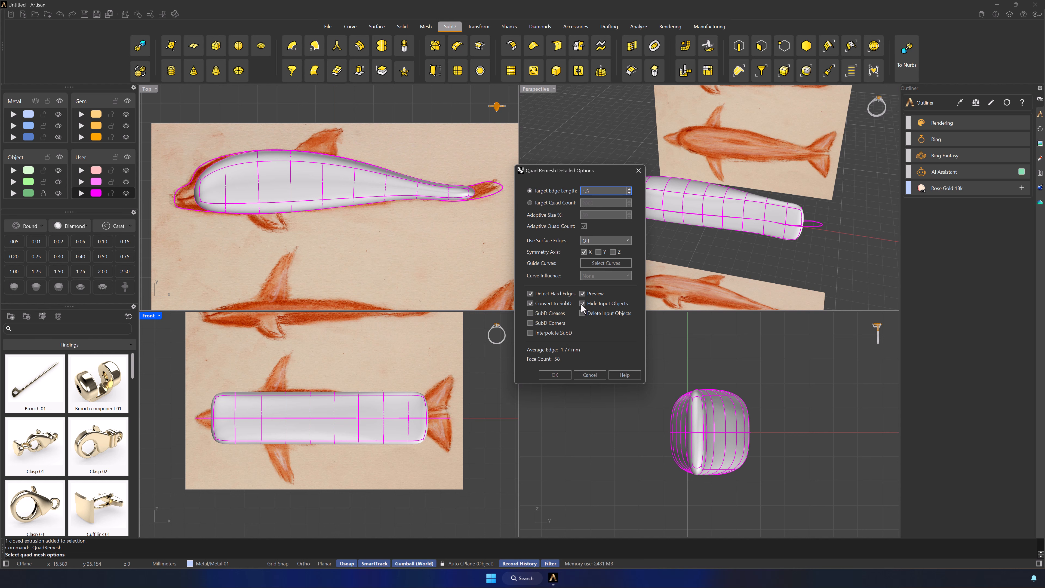
pyautogui.click(553, 373)
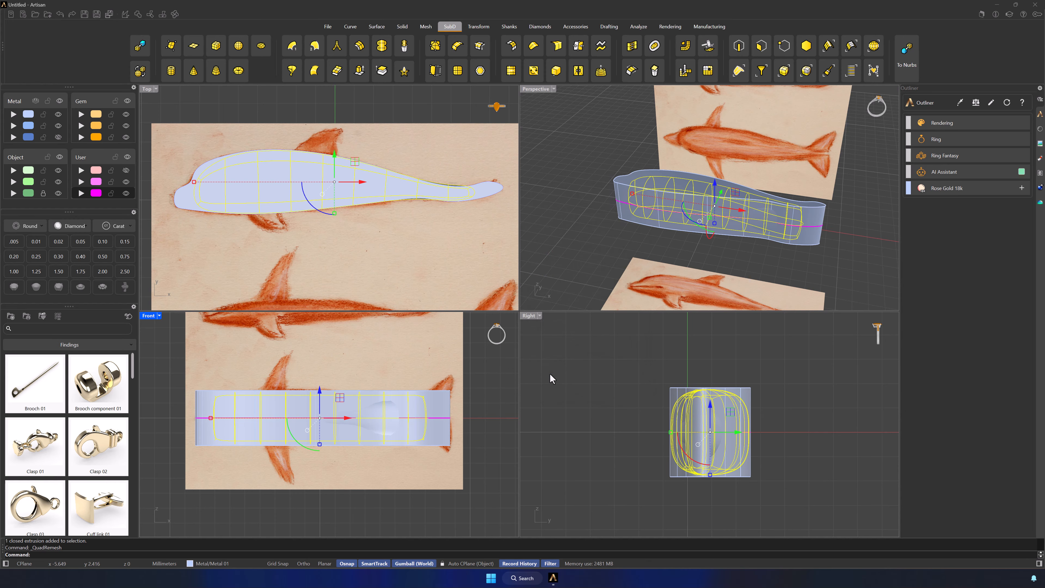
pyautogui.click(624, 180)
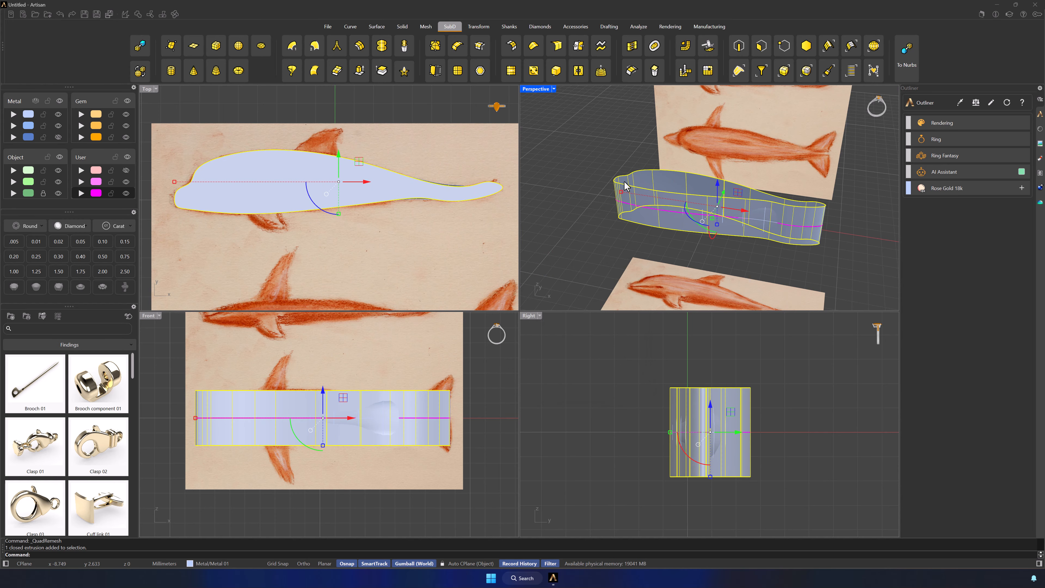
pyautogui.click(16, 137)
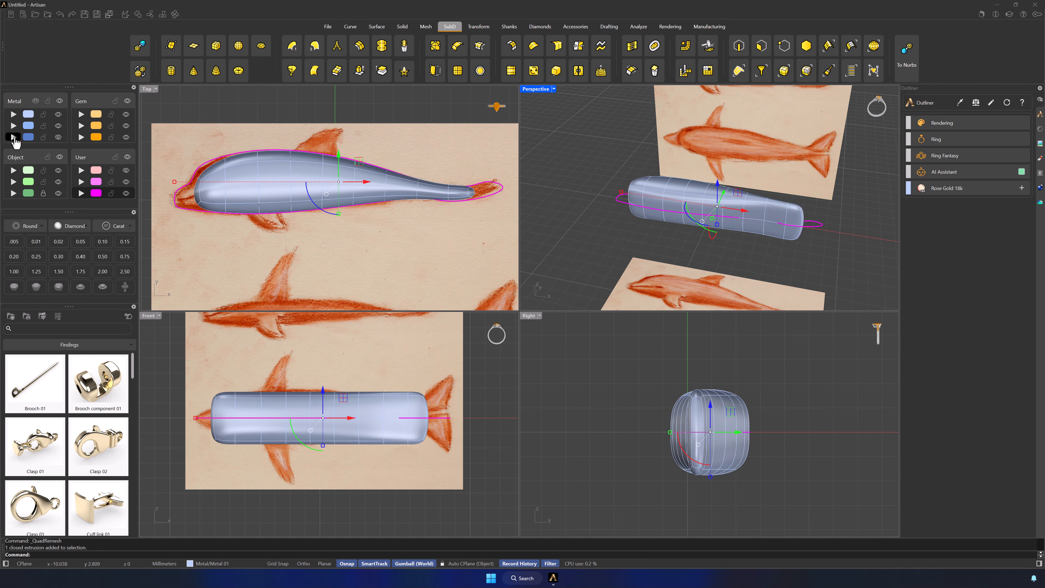
# Apply Reflect symmetry to the SubD body along the X axis, with the primary side flipped
pyautogui.click(229, 407)
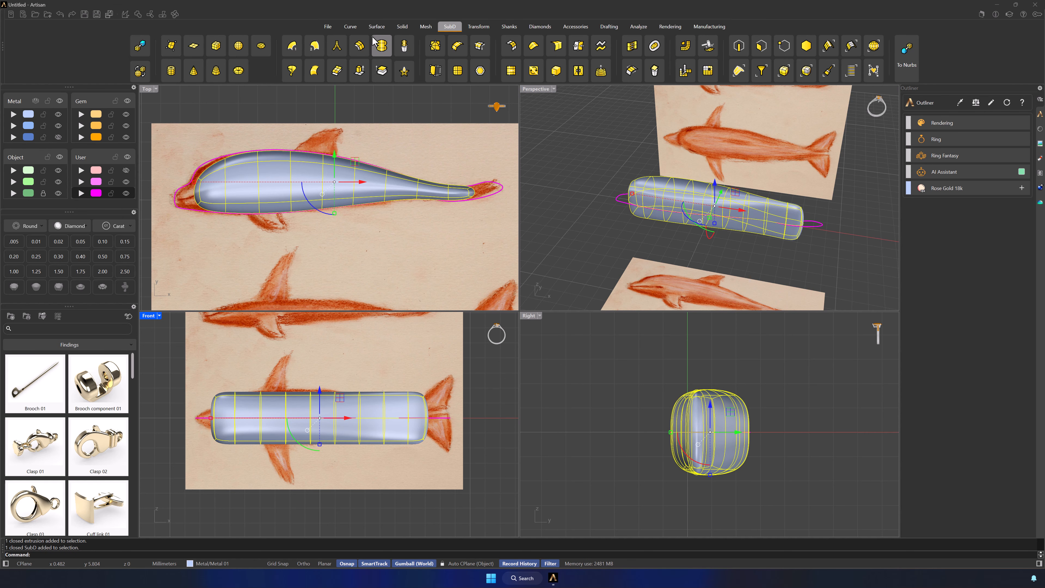
pyautogui.click(379, 71)
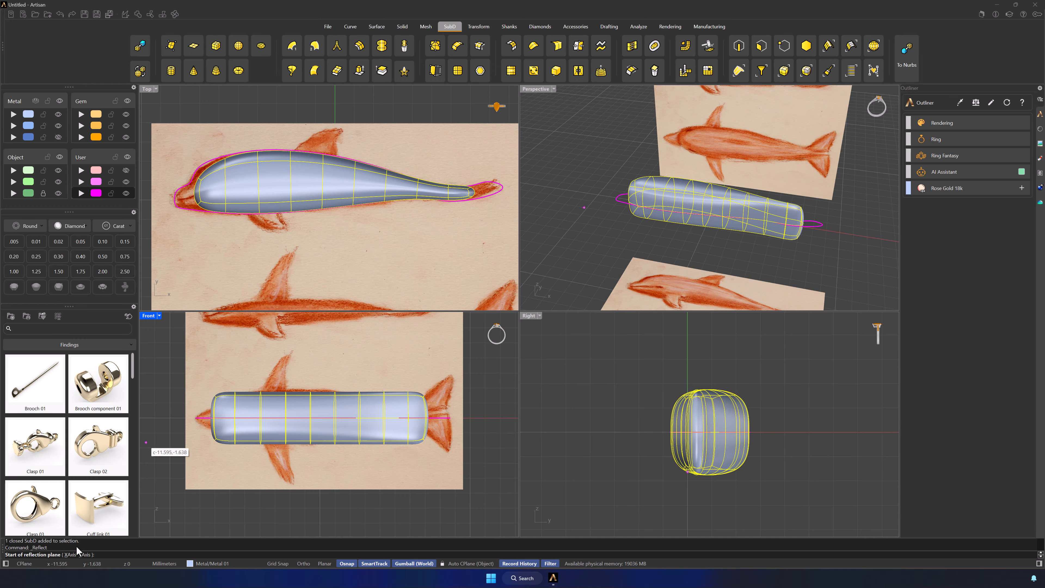
pyautogui.click(70, 554)
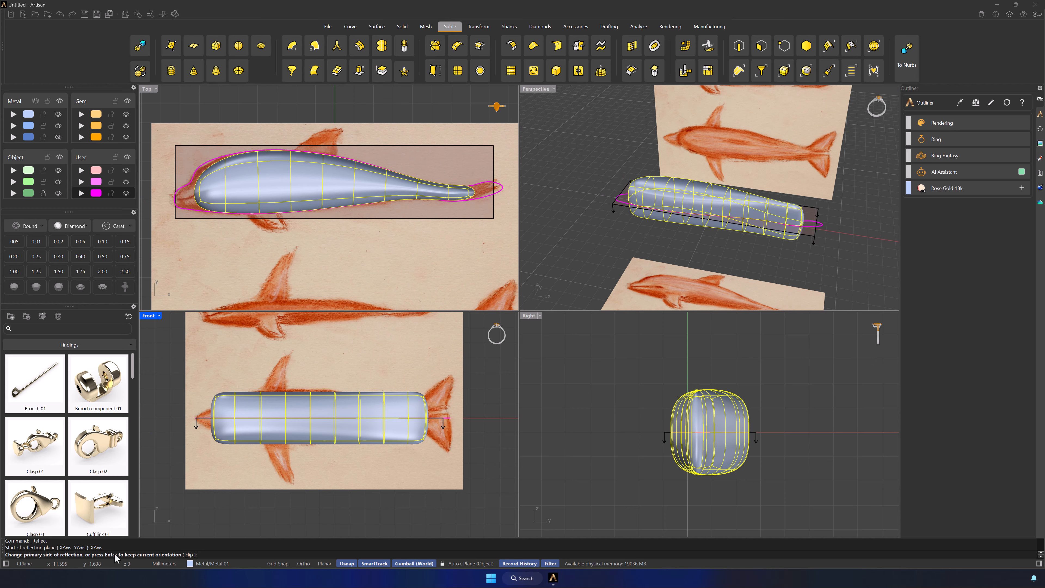
pyautogui.click(189, 554)
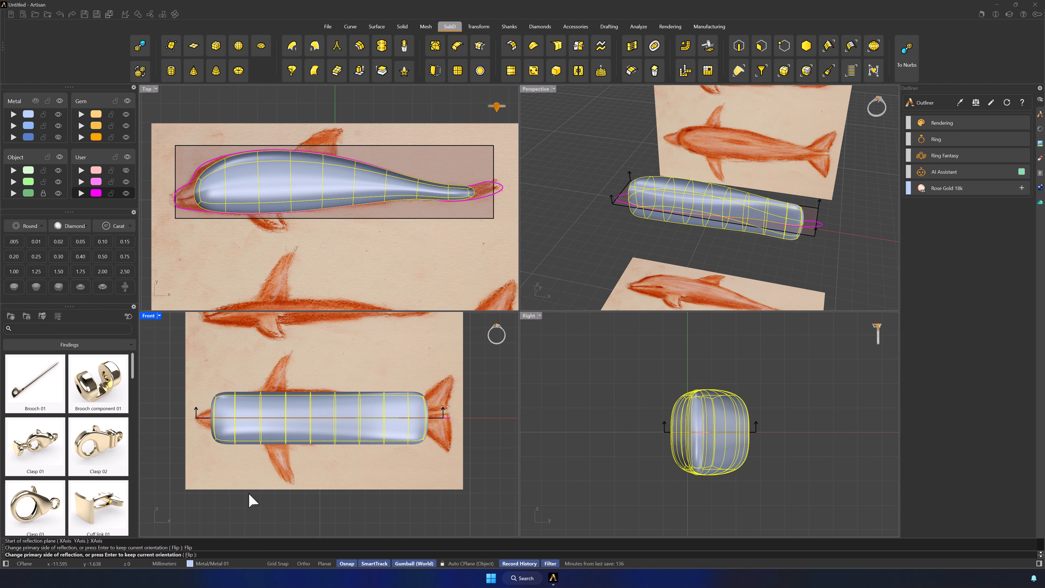
pyautogui.press('Return')
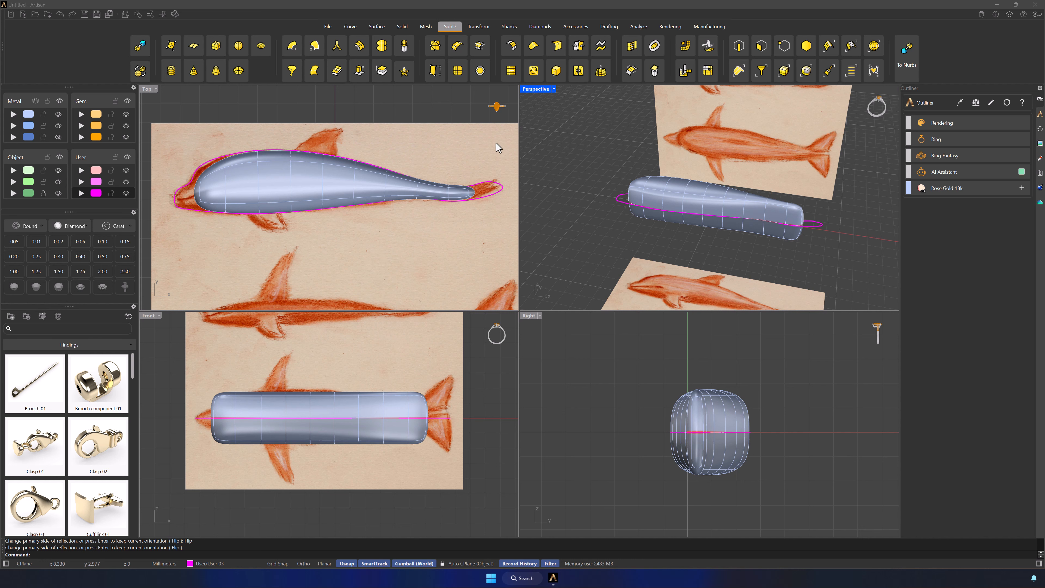
pyautogui.click(435, 46)
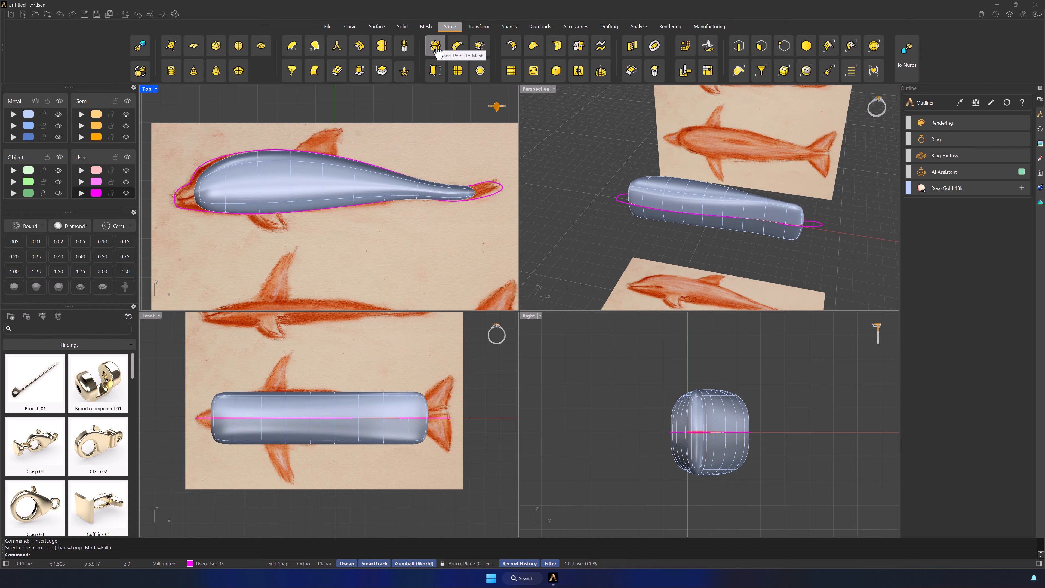
pyautogui.click(436, 49)
pyautogui.click(263, 186)
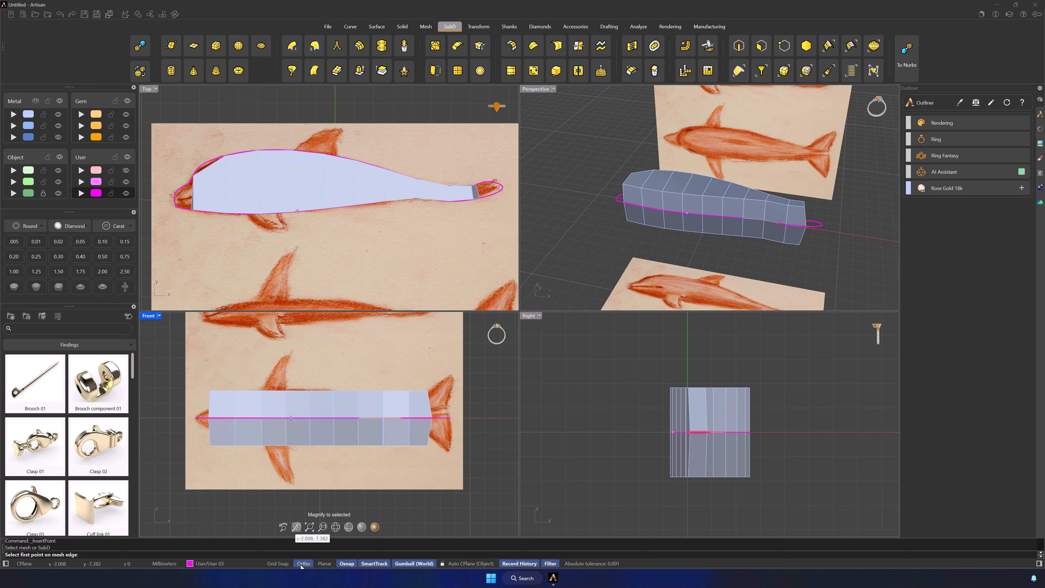
pyautogui.click(348, 564)
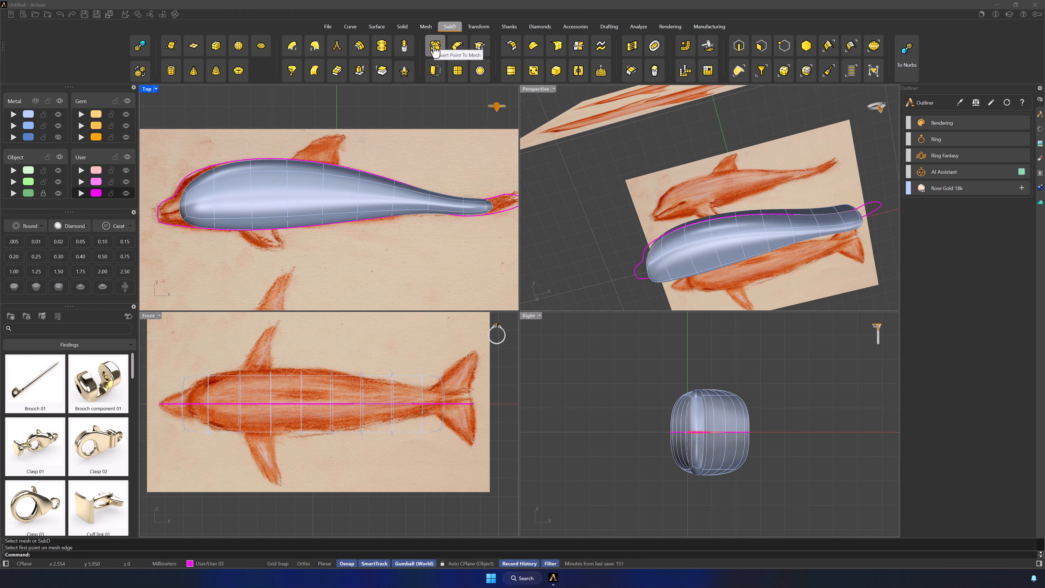
# Maximize the Top viewport and start an Insert Point edge on the SubD body from the midpoint of its head-end edge
pyautogui.doubleClick(147, 89)
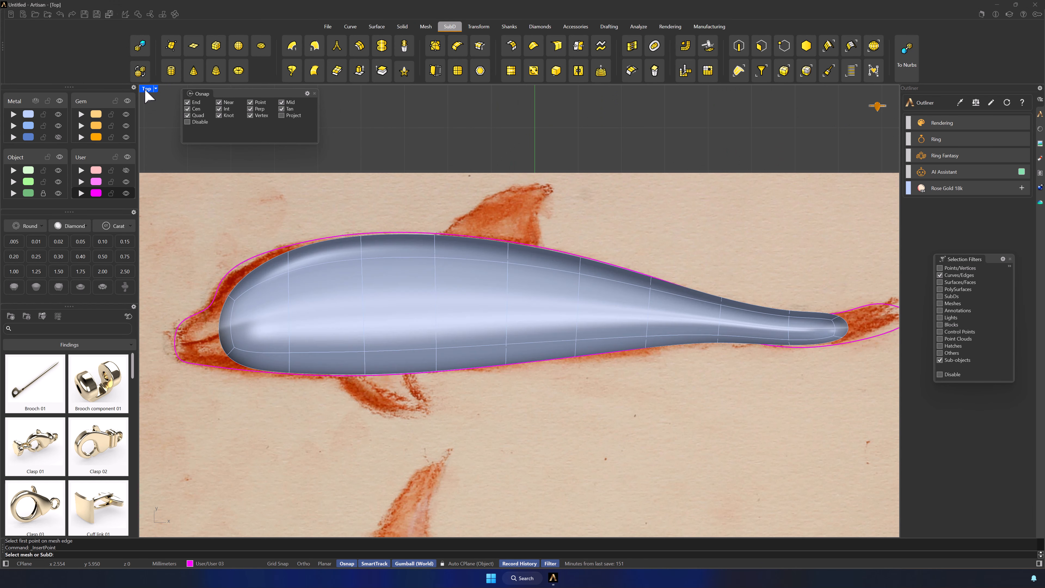
pyautogui.click(214, 329)
pyautogui.scroll(8, 218, 334)
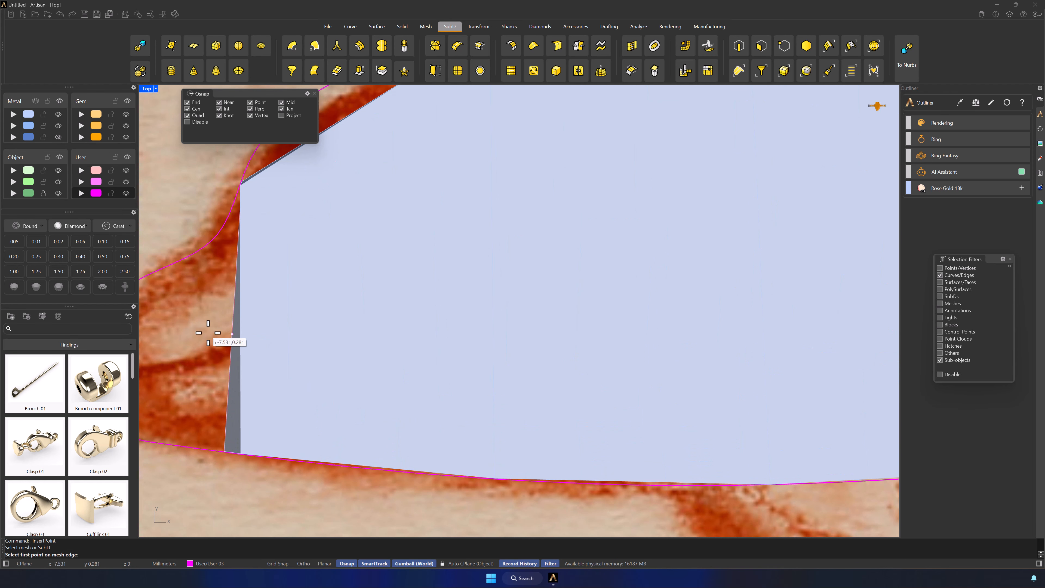
pyautogui.click(233, 317)
pyautogui.scroll(-5, 236, 316)
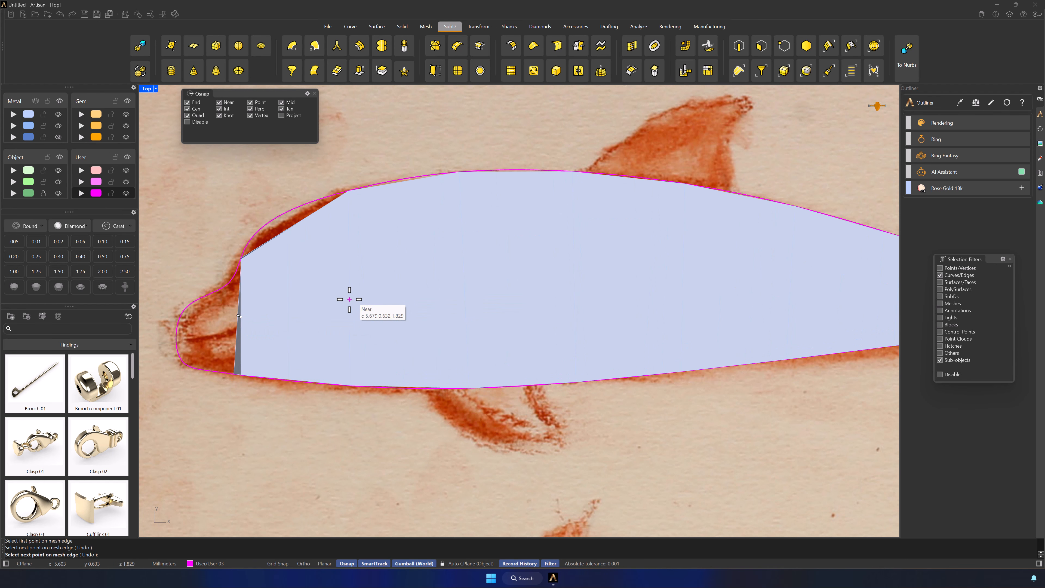
# Continue the inserted edge through each cross edge along the middle of the body, ending at the tail end's edge midpoint
pyautogui.click(350, 288)
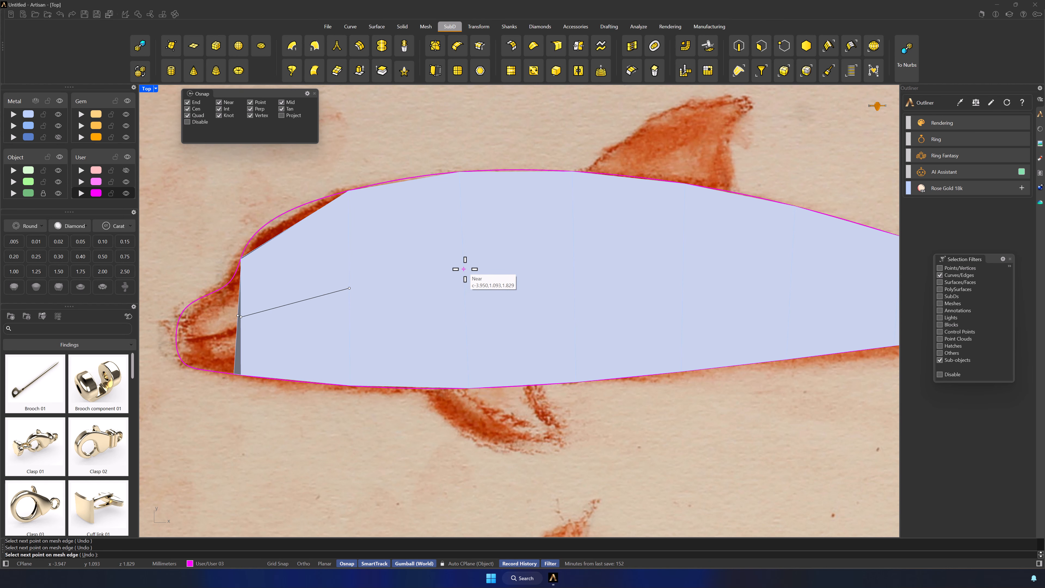
pyautogui.click(464, 280)
pyautogui.click(574, 276)
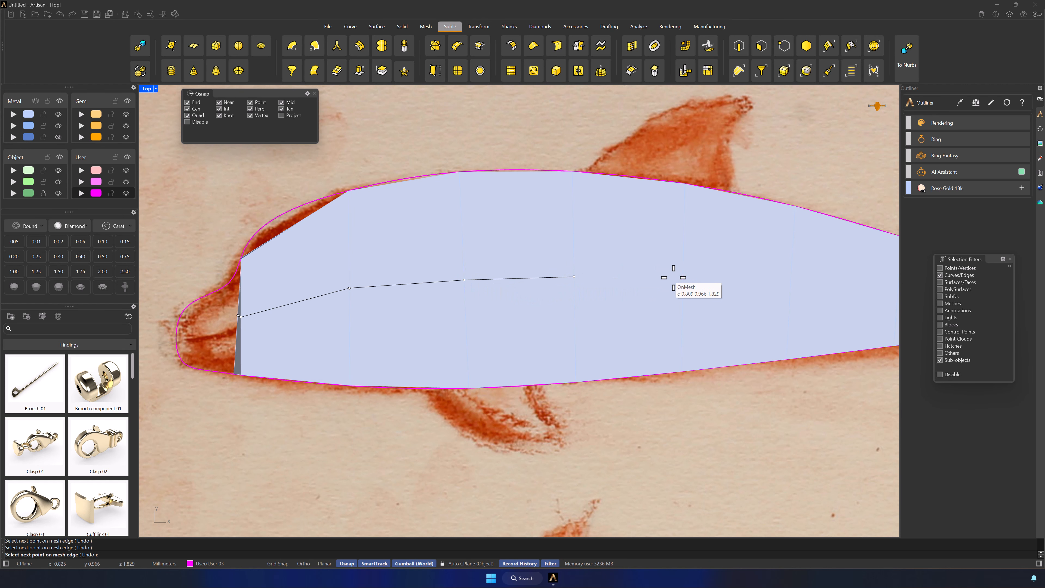
pyautogui.click(682, 277)
pyautogui.moveTo(793, 282); pyautogui.dragTo(490, 292, button='right')
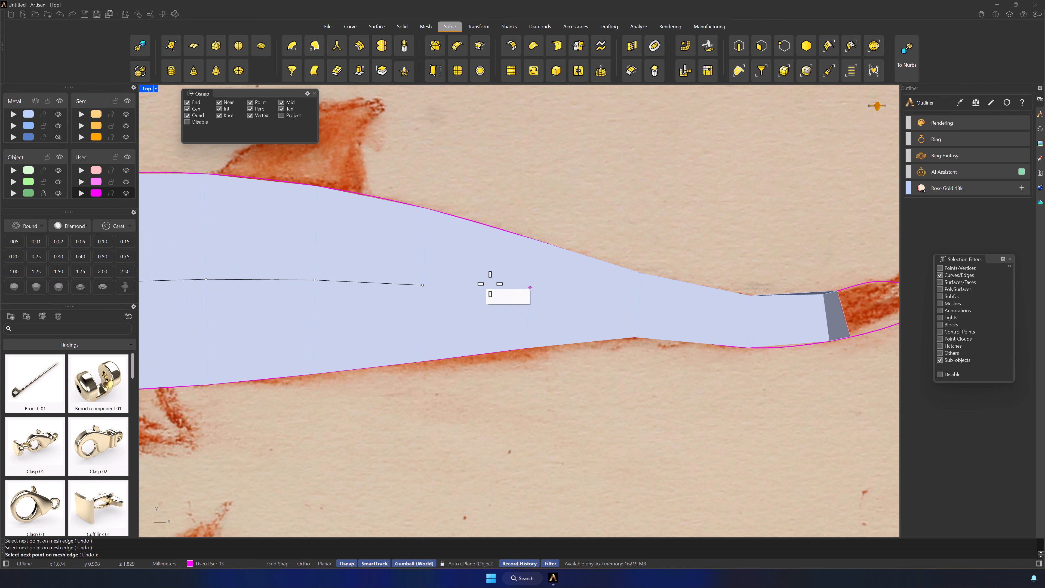
pyautogui.click(637, 305)
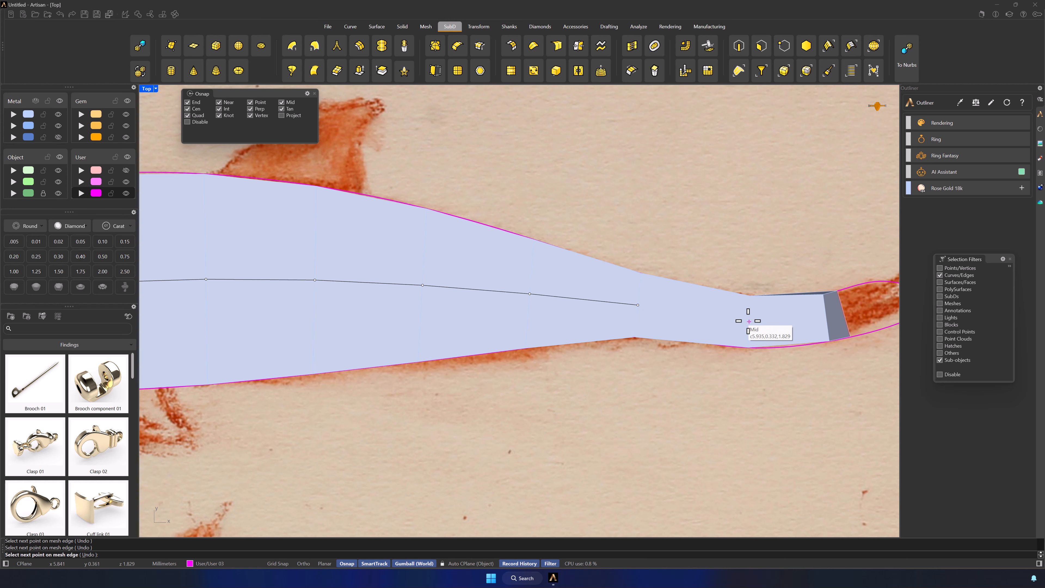
pyautogui.click(749, 321)
pyautogui.click(826, 317)
pyautogui.click(843, 313)
pyautogui.scroll(-4, 843, 312)
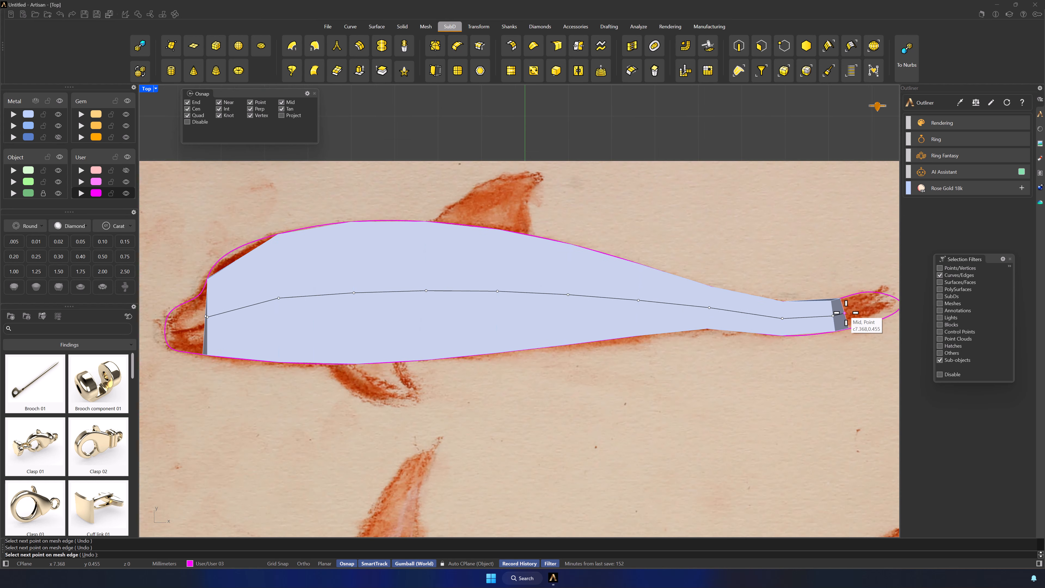
pyautogui.click(299, 315)
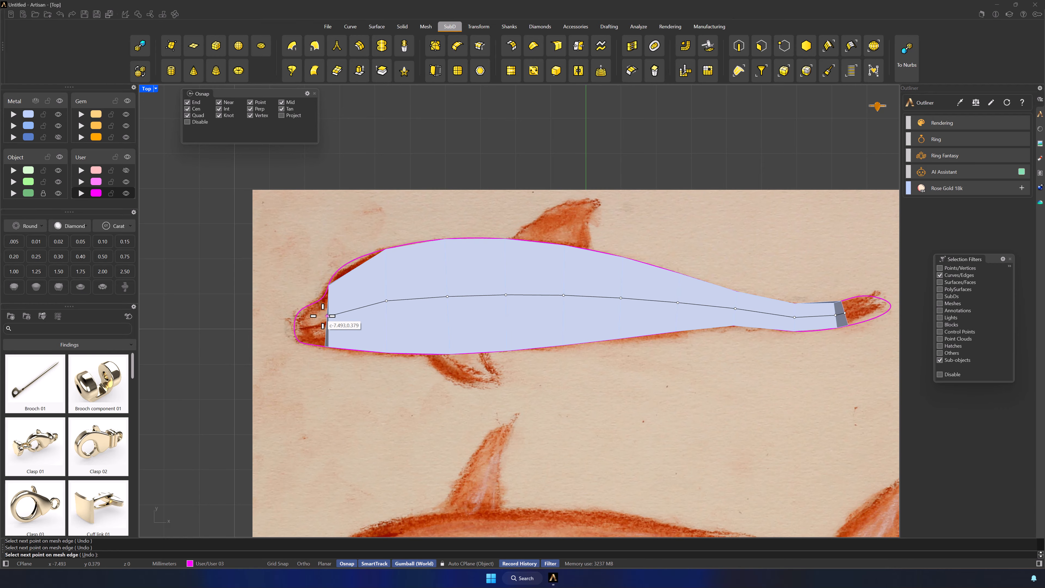
pyautogui.press('Return')
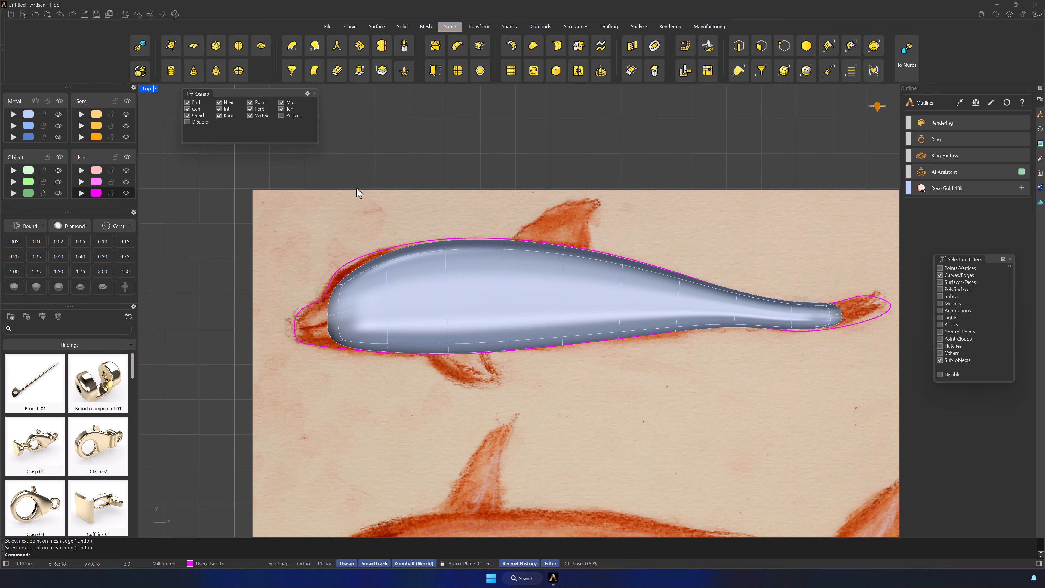
# Restore the four-viewport layout and, with only edges selectable, scale the body's nose-end edges narrower in the Front view
pyautogui.click(761, 46)
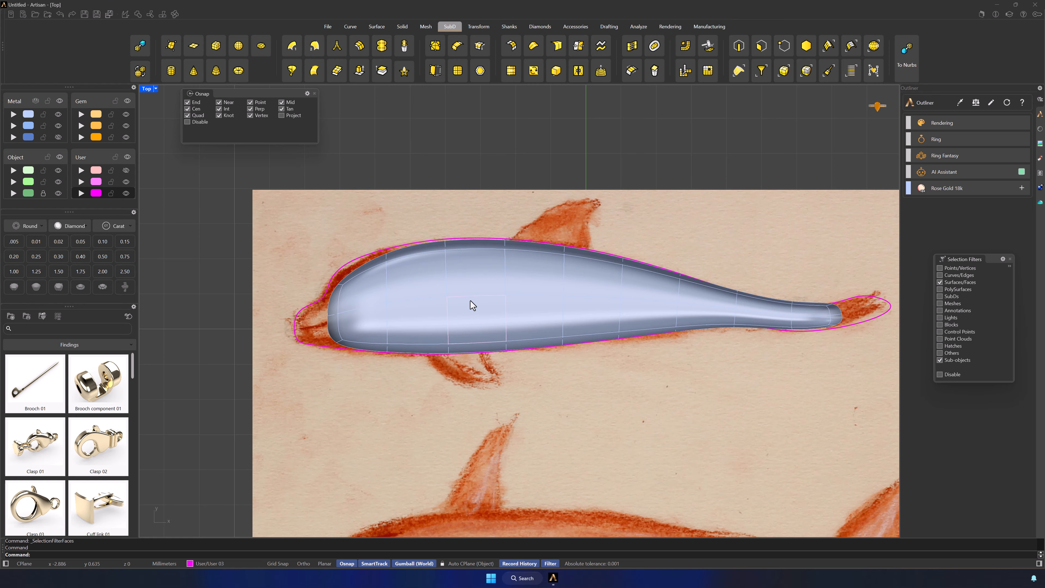
pyautogui.doubleClick(147, 89)
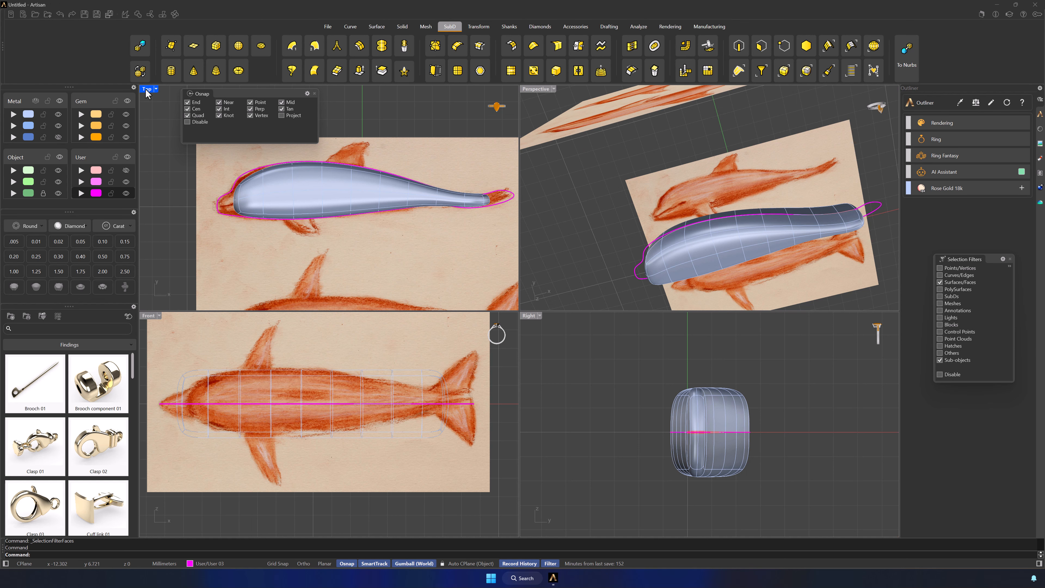
pyautogui.moveTo(183, 452); pyautogui.dragTo(183, 418)
pyautogui.click(186, 452)
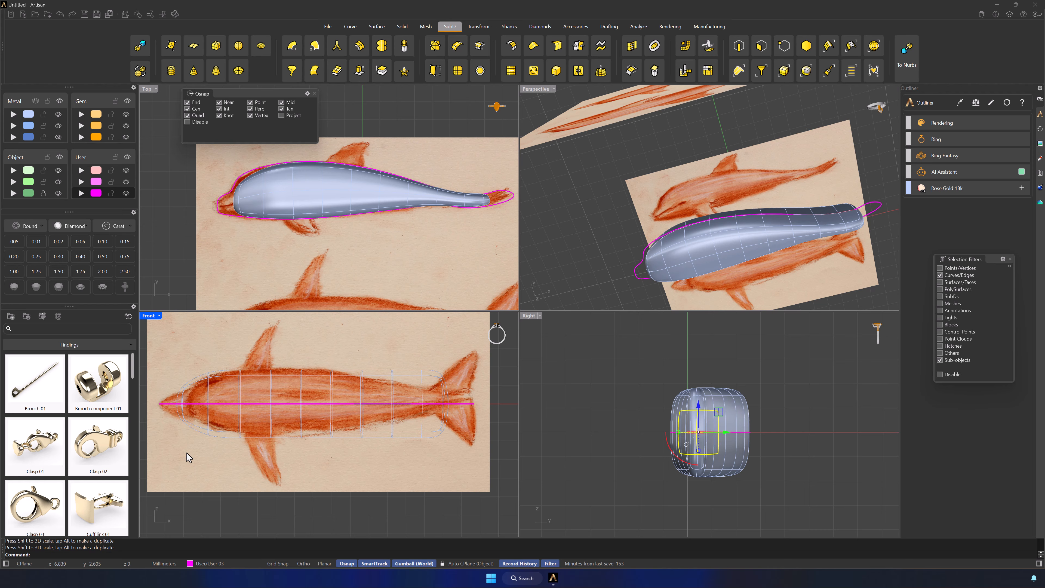
# Scale the edge loop behind the head narrower and the mid-body loop slightly wider to match the Front view sketch
pyautogui.scroll(3, 197, 432)
pyautogui.click(212, 414)
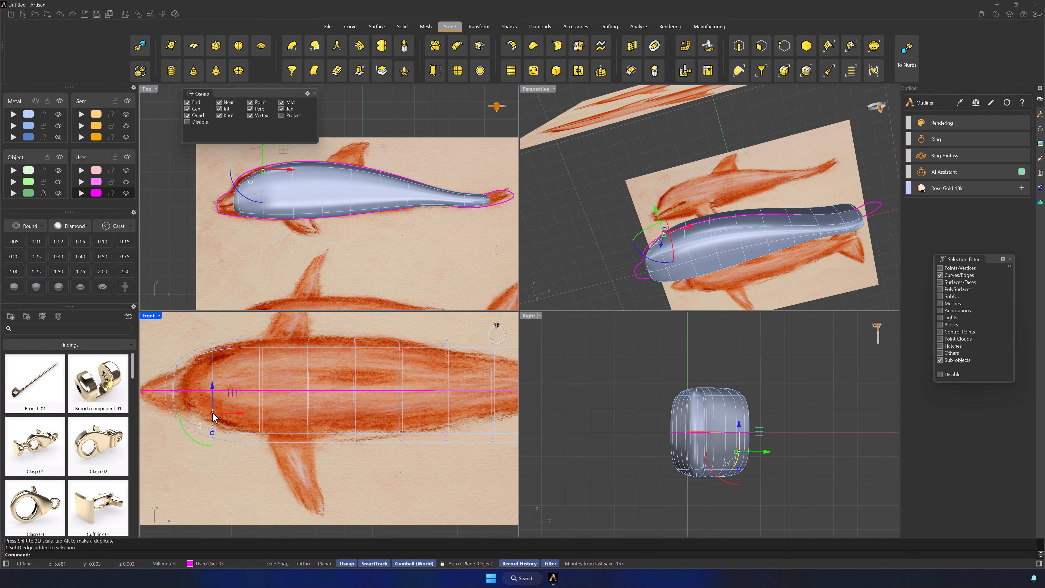
pyautogui.doubleClick(212, 413)
pyautogui.moveTo(213, 442); pyautogui.dragTo(211, 430)
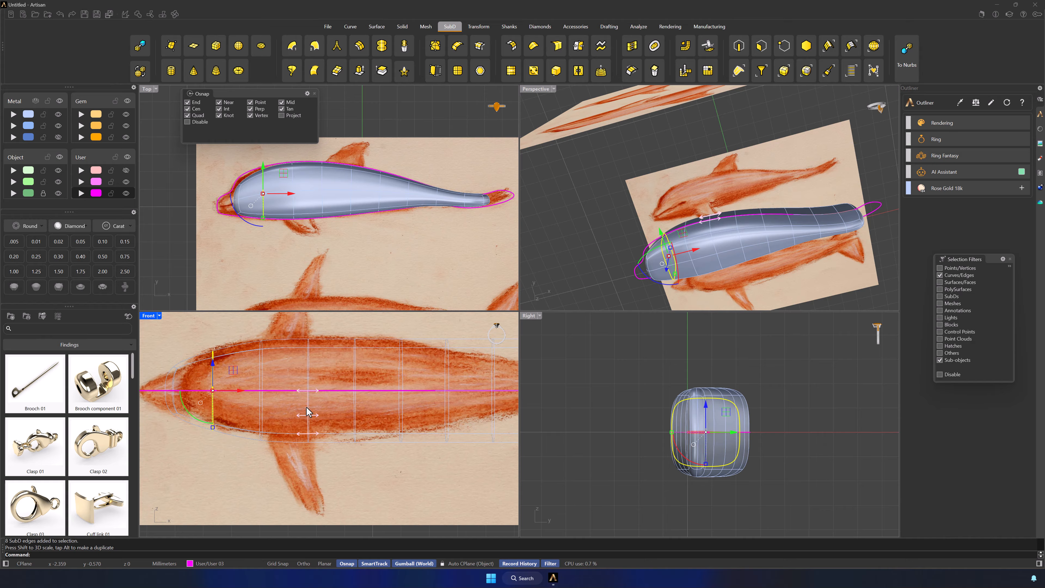
pyautogui.doubleClick(308, 438)
pyautogui.moveTo(308, 442); pyautogui.dragTo(309, 445)
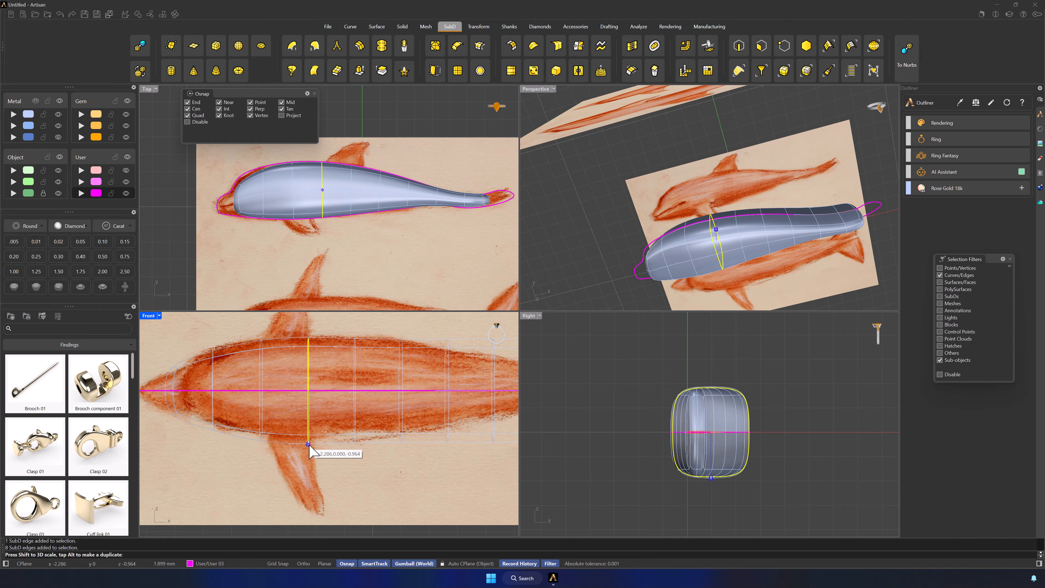
pyautogui.click(422, 483)
pyautogui.moveTo(422, 483); pyautogui.dragTo(328, 471, button='right')
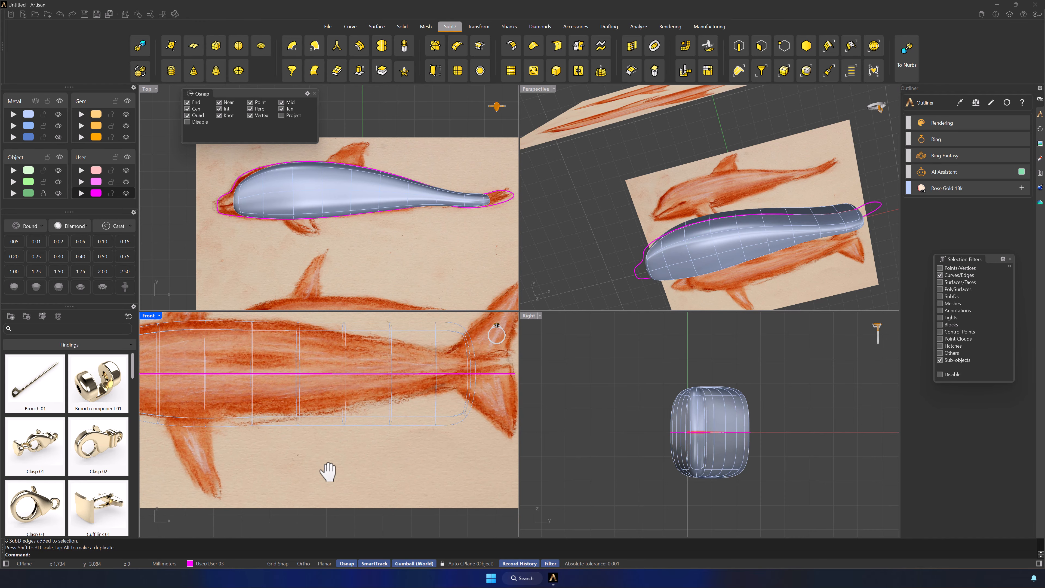
# Try to scale the individual edge loops of the rear body narrower in the Front view, and undo the scaling
pyautogui.doubleClick(297, 395)
pyautogui.moveTo(298, 425); pyautogui.dragTo(344, 410)
pyautogui.doubleClick(344, 410)
pyautogui.keyDown('shift'); pyautogui.doubleClick(389, 406); pyautogui.keyUp('shift')
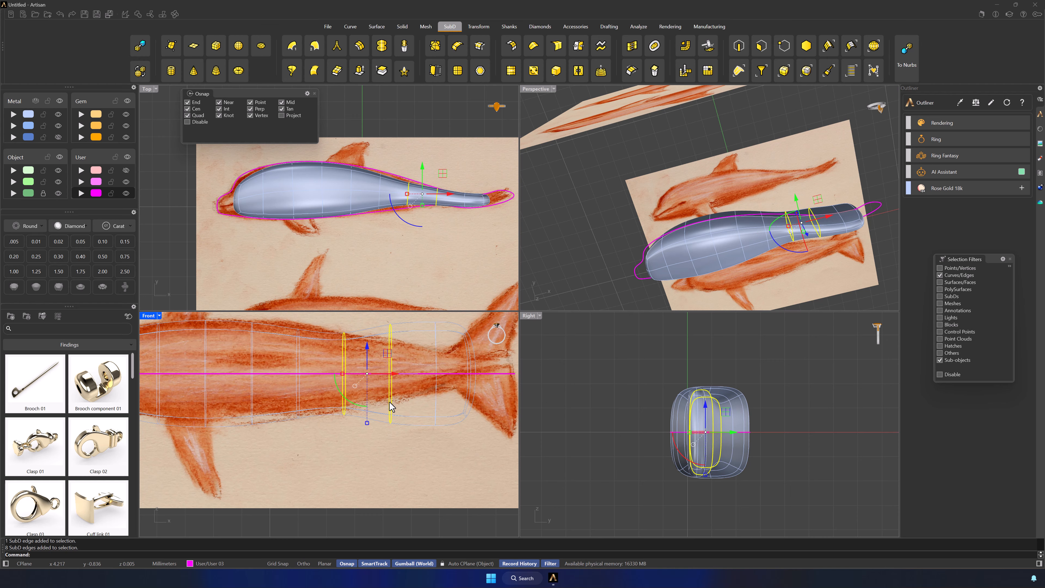
pyautogui.hotkey('ctrl', 'z')
pyautogui.hotkey('ctrl', 'z')
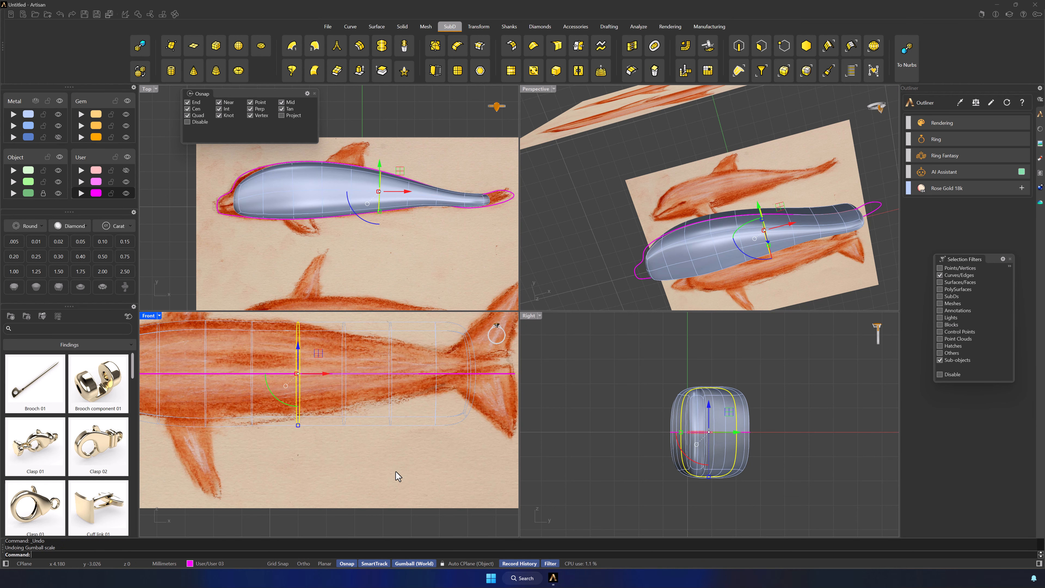
pyautogui.press('Escape')
# Enable Soft Transform with a radius of about 3.35 on the edge loop before the tail and scale that loop narrower
pyautogui.scroll(-3, 393, 473)
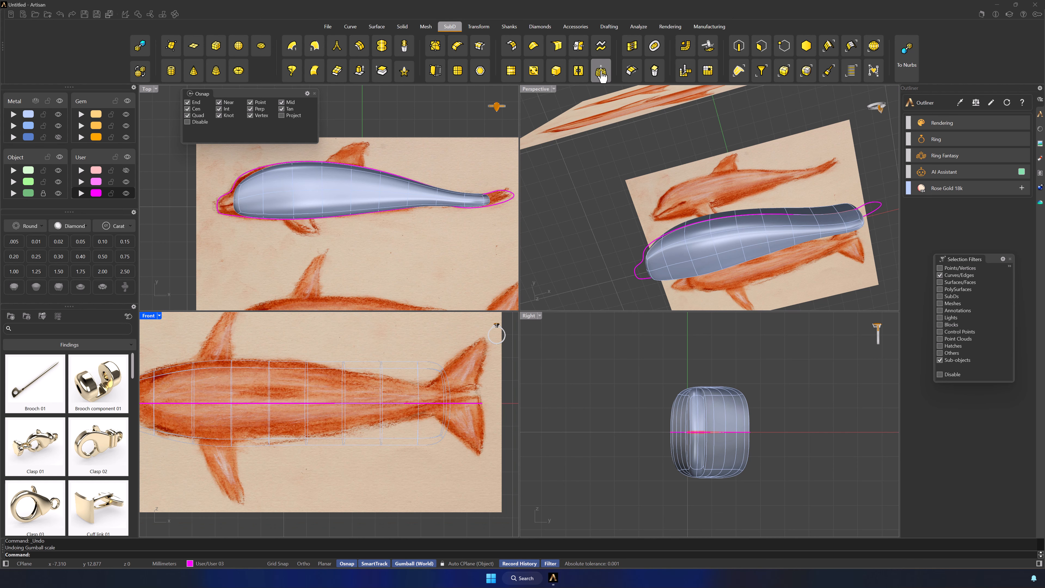
pyautogui.doubleClick(380, 409)
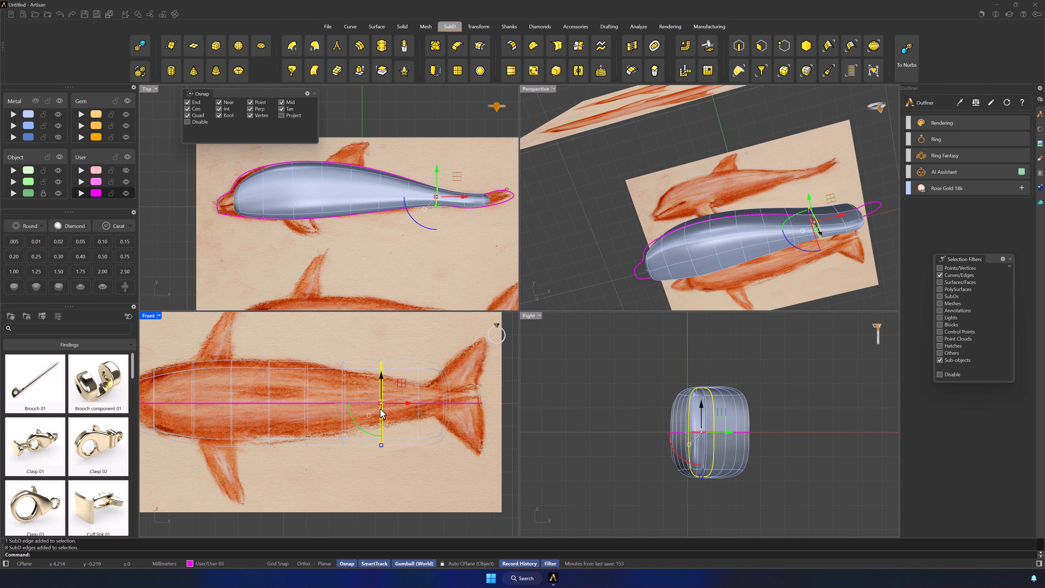
pyautogui.click(595, 81)
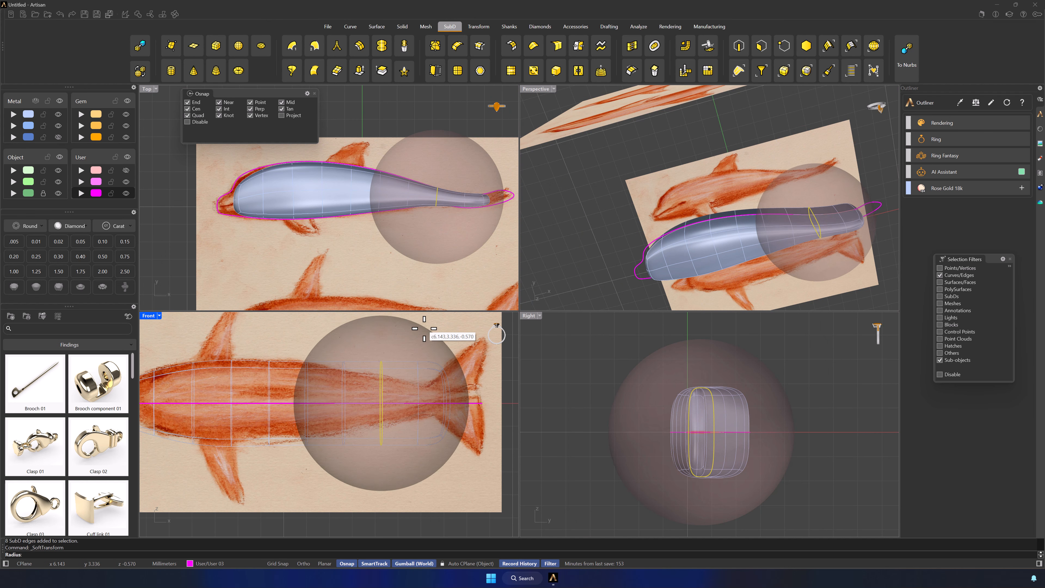
pyautogui.click(442, 355)
pyautogui.moveTo(385, 445); pyautogui.dragTo(390, 426)
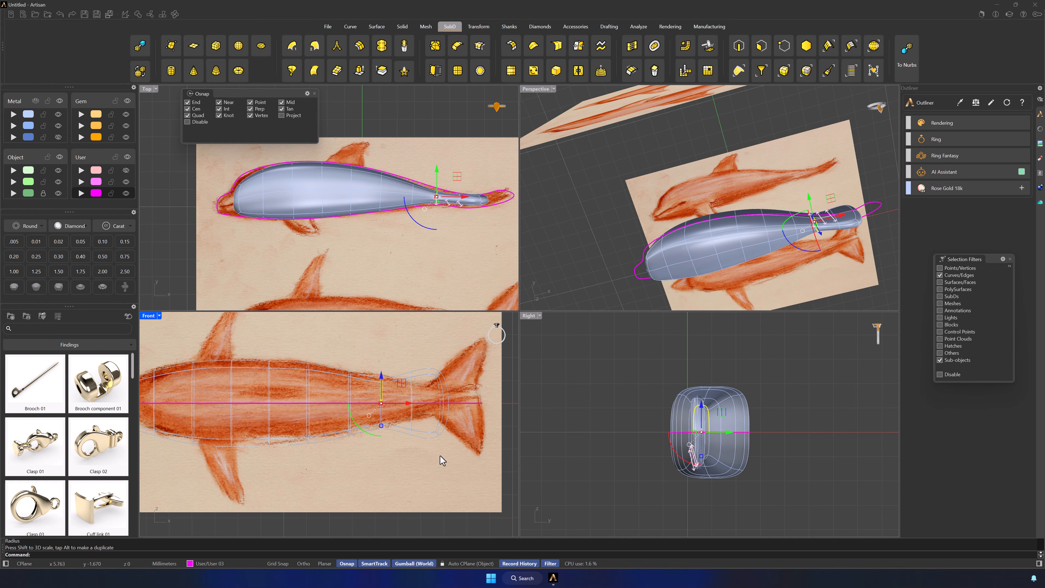
# Scale the body's tail-end edges narrower in the Front view to match the base of the sketched tail fin
pyautogui.click(478, 459)
pyautogui.moveTo(453, 436); pyautogui.dragTo(450, 409)
pyautogui.moveTo(437, 356); pyautogui.dragTo(437, 356)
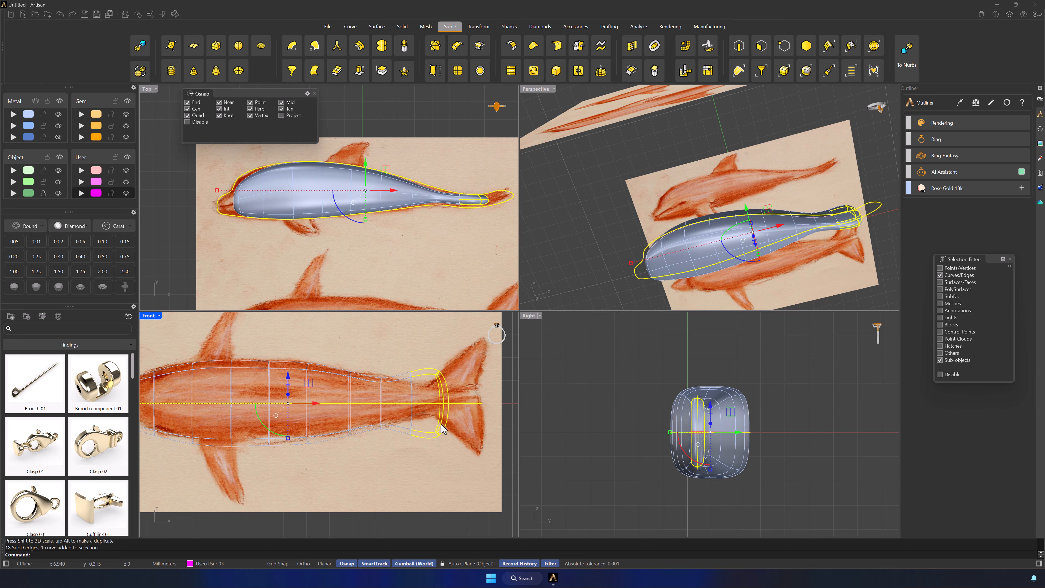
pyautogui.click(435, 454)
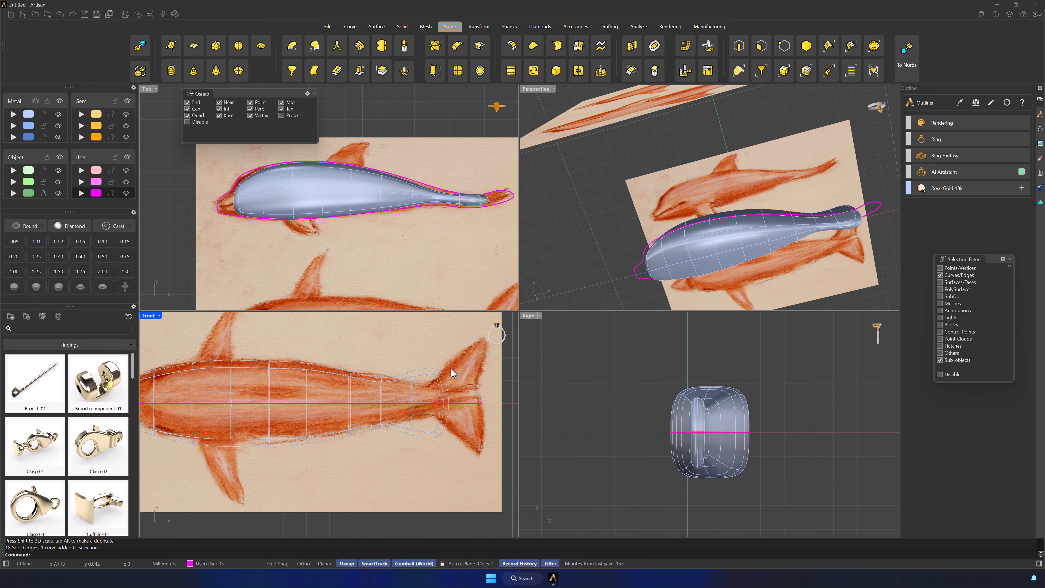
pyautogui.doubleClick(437, 384)
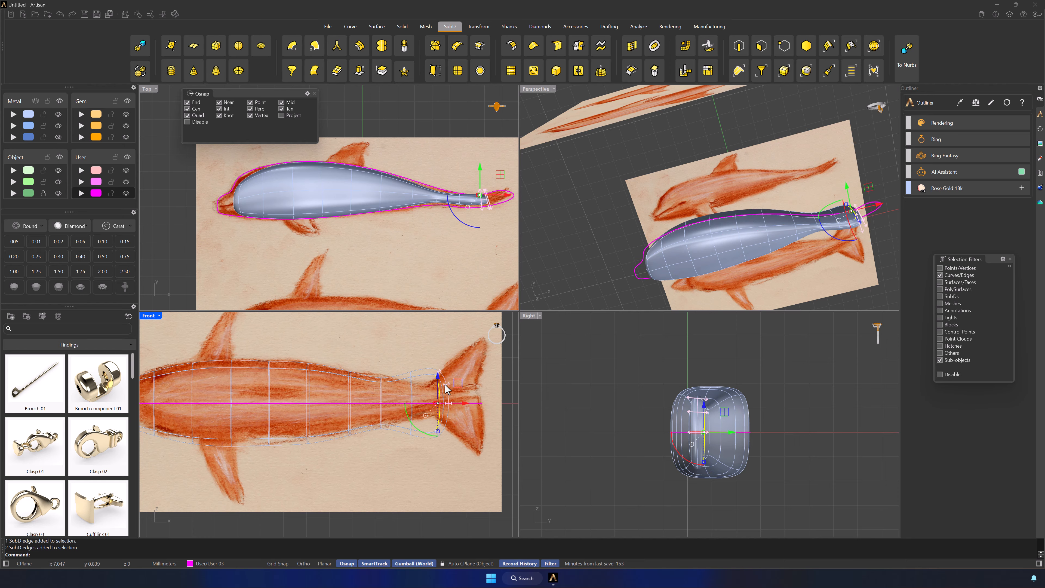
pyautogui.moveTo(438, 431); pyautogui.dragTo(440, 418)
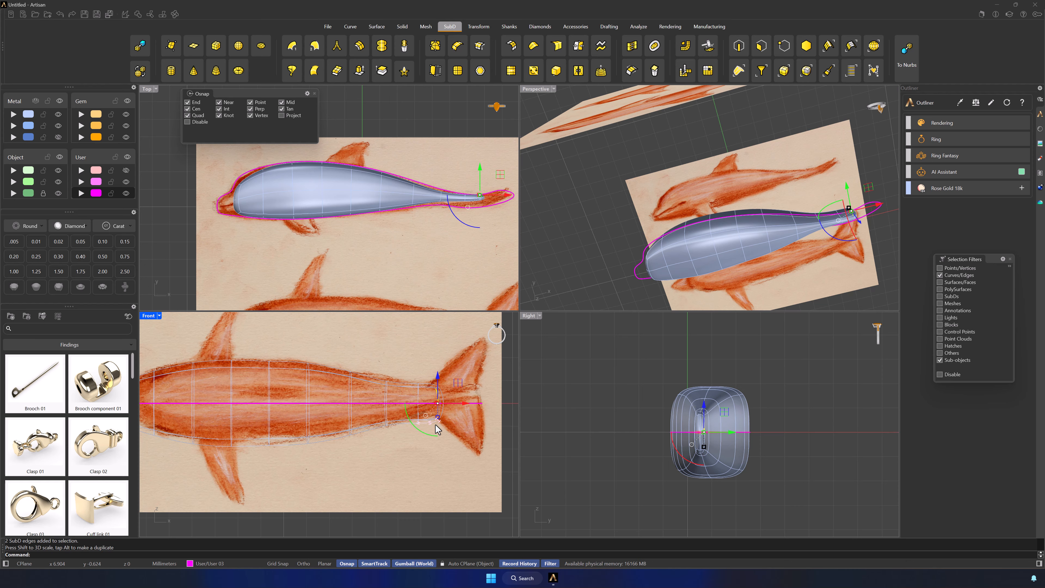
pyautogui.click(410, 459)
# Select the edge loop just behind the sketched side fins and scale it slightly wider in the Front view
pyautogui.moveTo(341, 450); pyautogui.dragTo(396, 445, button='right')
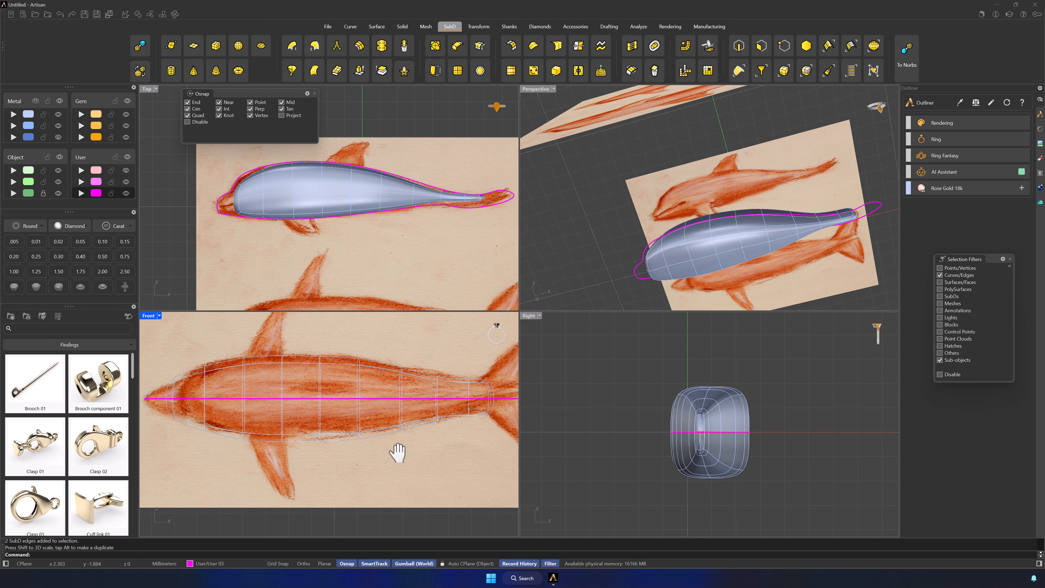
pyautogui.doubleClick(321, 384)
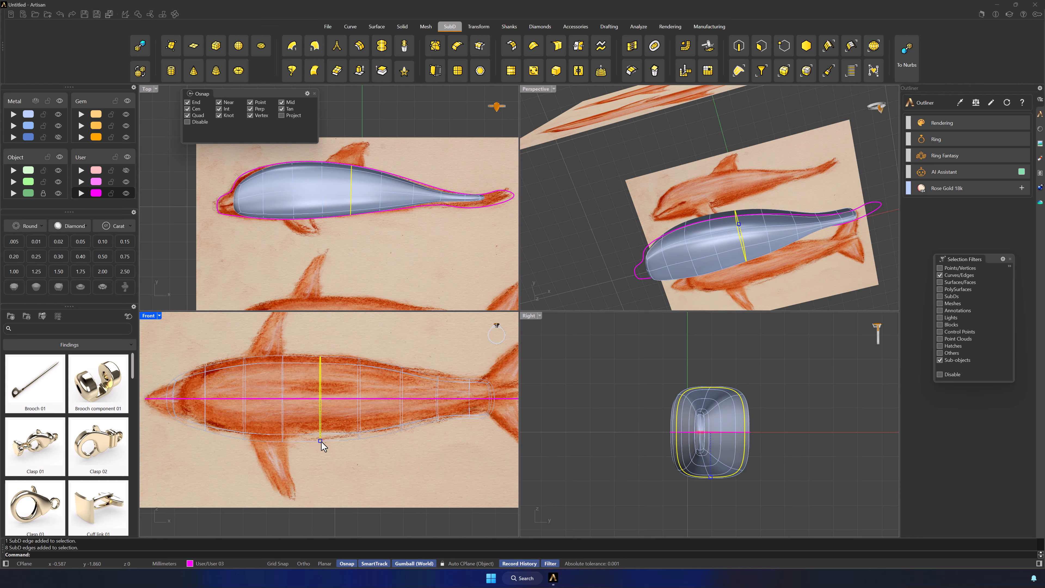
pyautogui.moveTo(322, 442); pyautogui.dragTo(322, 444)
pyautogui.press('Escape')
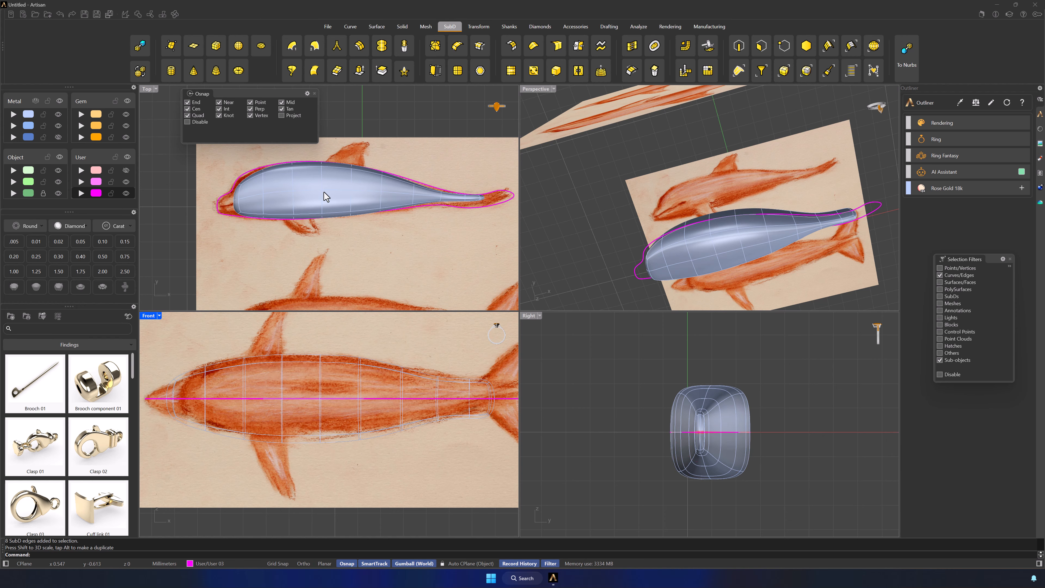
# Disable Soft Transform for SubD editing
pyautogui.click(600, 71)
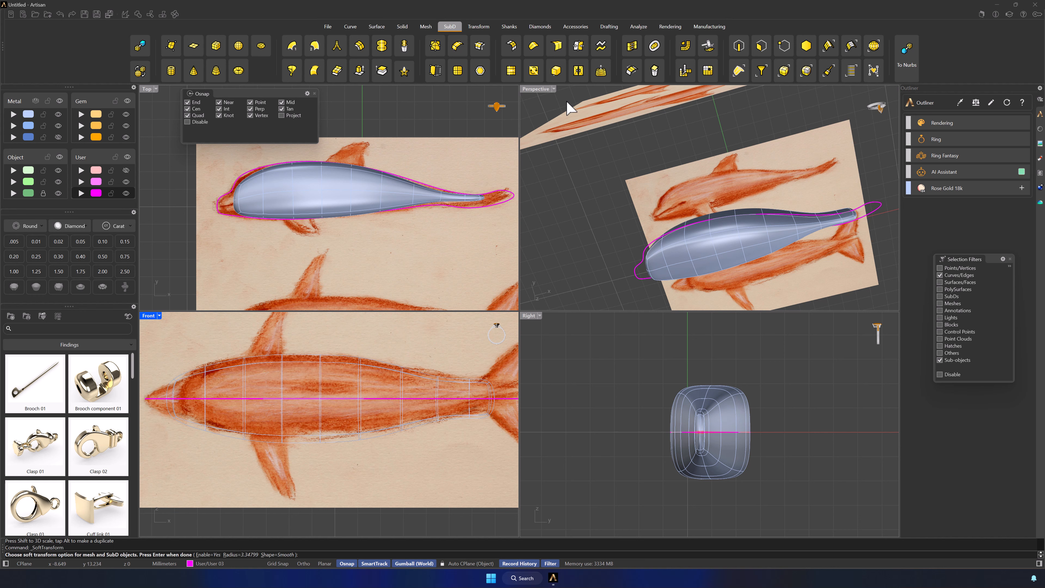
pyautogui.click(203, 554)
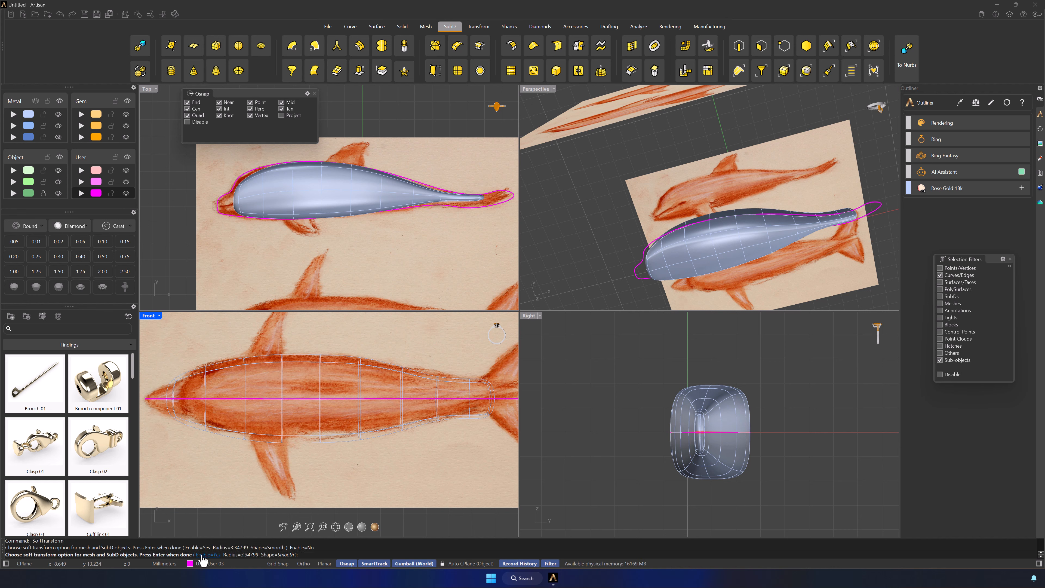
pyautogui.rightClick(353, 484)
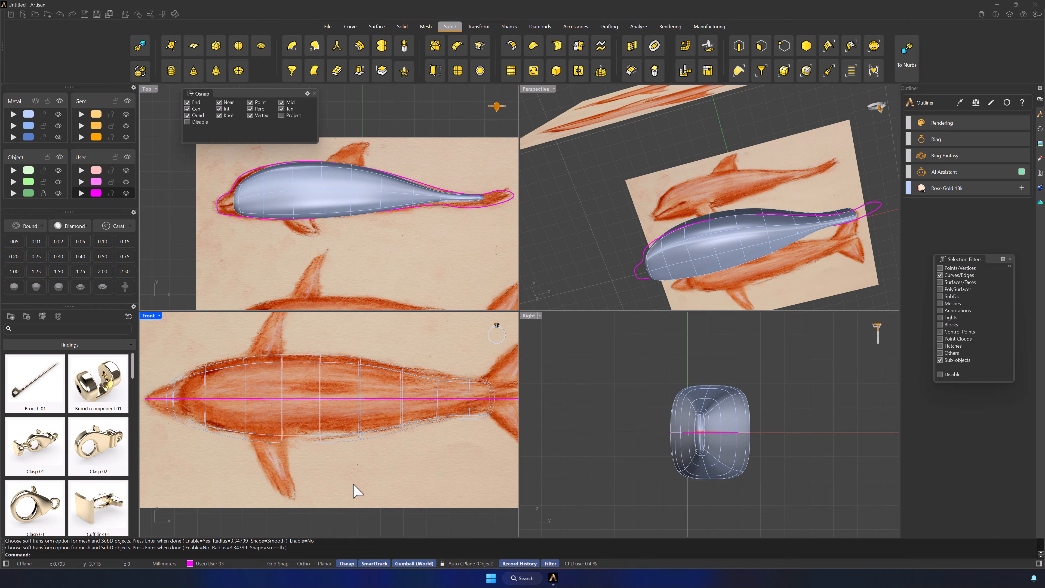
# Select only the edges along the centre of the dolphin's back and move them slightly outward in the Top view
pyautogui.moveTo(753, 236); pyautogui.dragTo(772, 163, button='right')
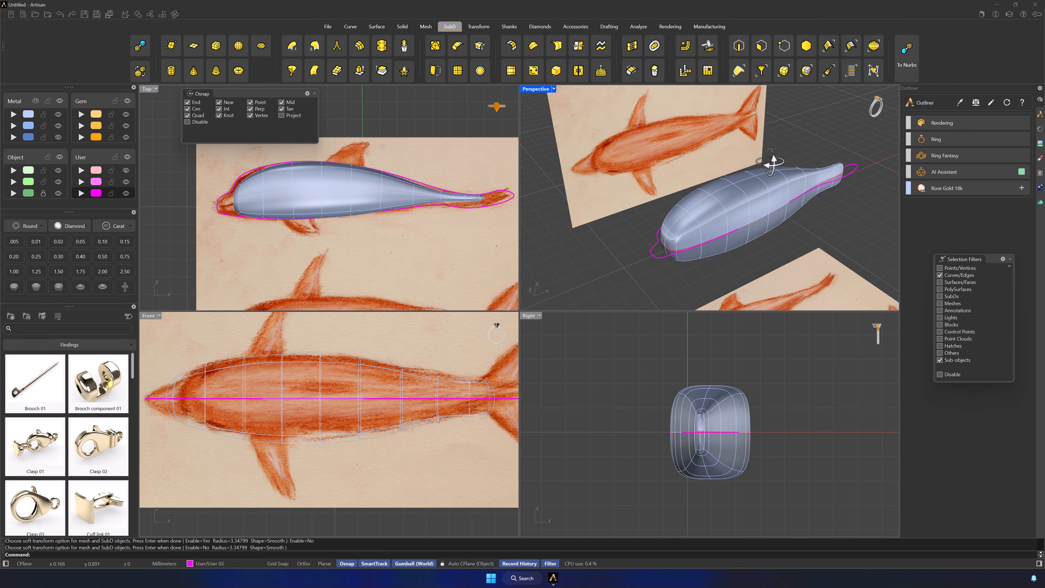
pyautogui.moveTo(771, 163); pyautogui.dragTo(679, 247, button='right')
pyautogui.doubleClick(670, 247)
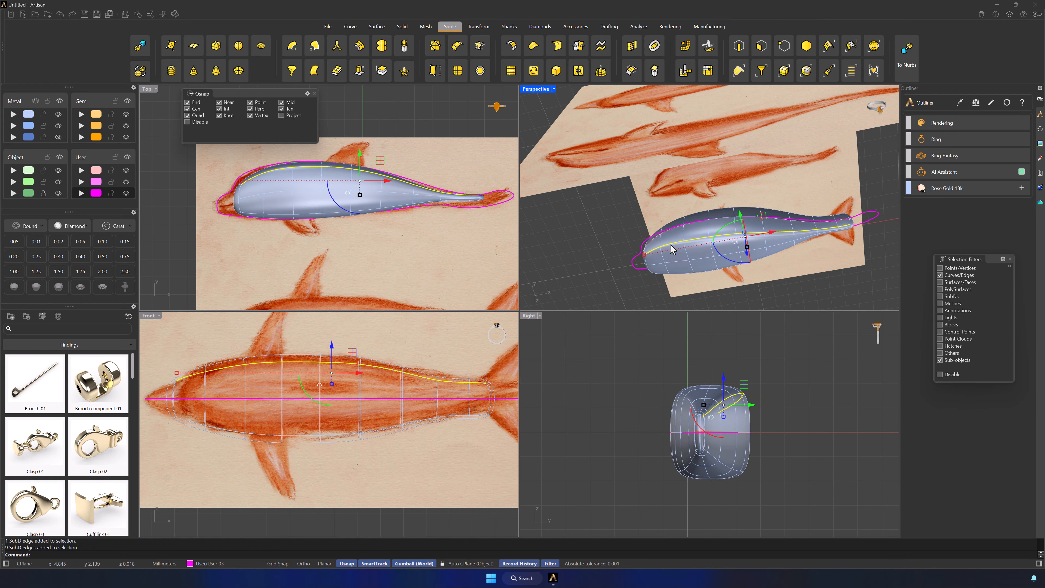
pyautogui.click(308, 164)
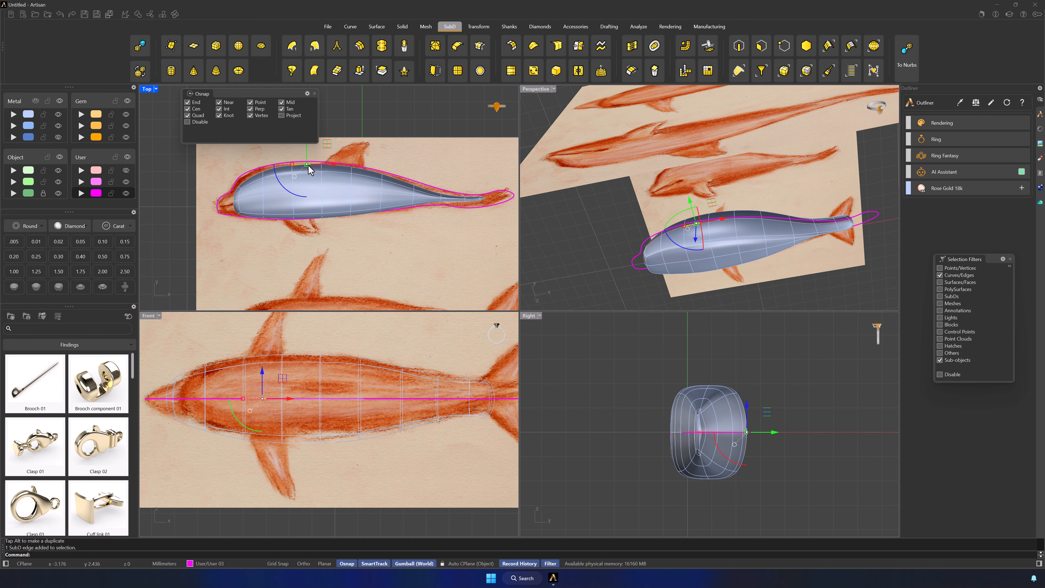
pyautogui.doubleClick(308, 165)
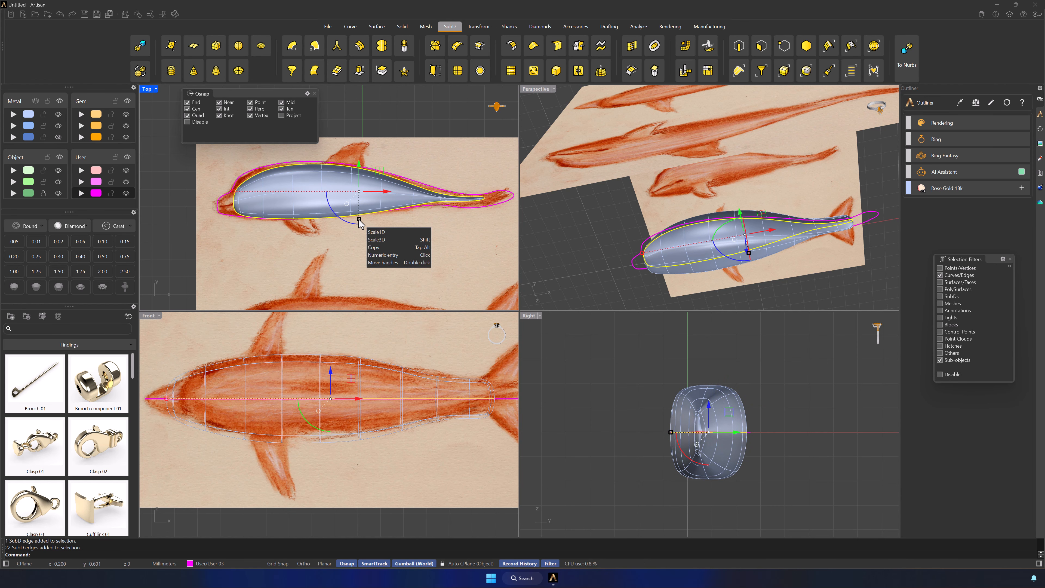
pyautogui.keyDown('ctrl'); pyautogui.moveTo(502, 238); pyautogui.dragTo(221, 203); pyautogui.keyUp('ctrl')
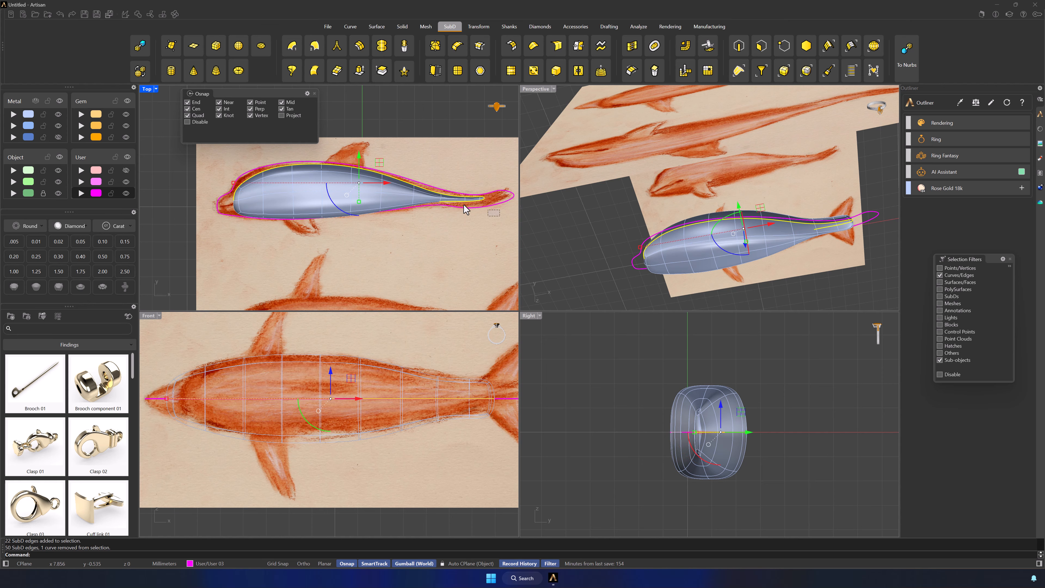
pyautogui.keyDown('ctrl'); pyautogui.moveTo(464, 205); pyautogui.dragTo(437, 201); pyautogui.keyUp('ctrl')
pyautogui.keyDown('ctrl'); pyautogui.click(481, 200); pyautogui.keyUp('ctrl')
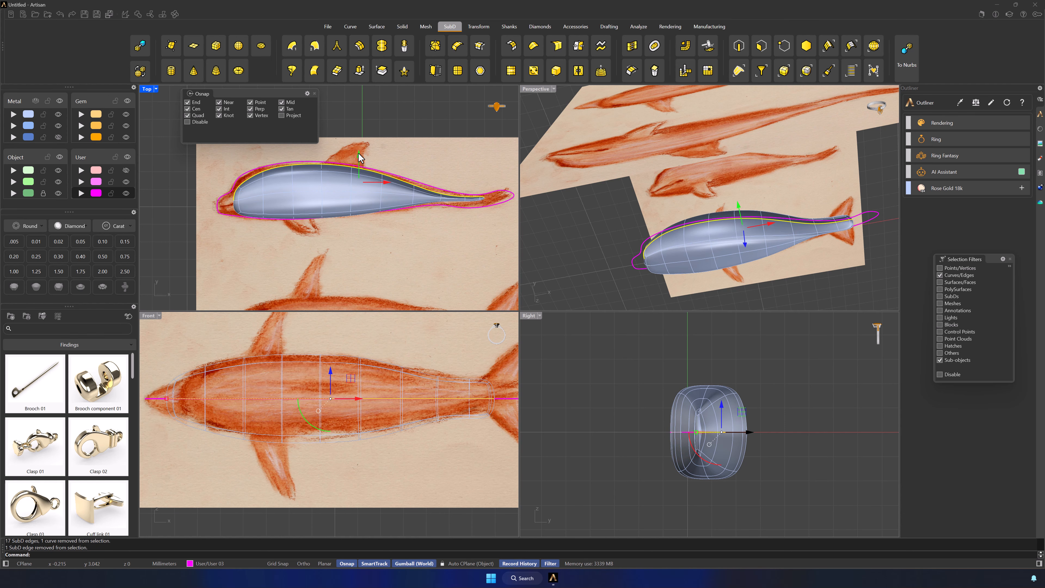
pyautogui.moveTo(359, 157); pyautogui.dragTo(359, 152)
pyautogui.click(402, 222)
# Try to move the lower side edge loop of the body upward in the Top view, and undo the move
pyautogui.moveTo(748, 201); pyautogui.dragTo(690, 209, button='right')
pyautogui.doubleClick(270, 218)
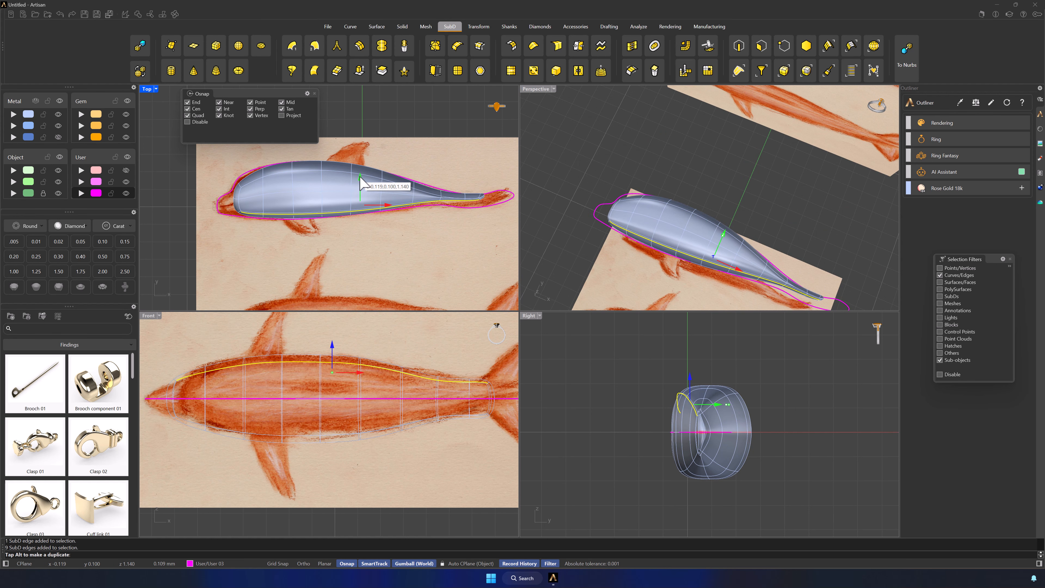
pyautogui.doubleClick(315, 217)
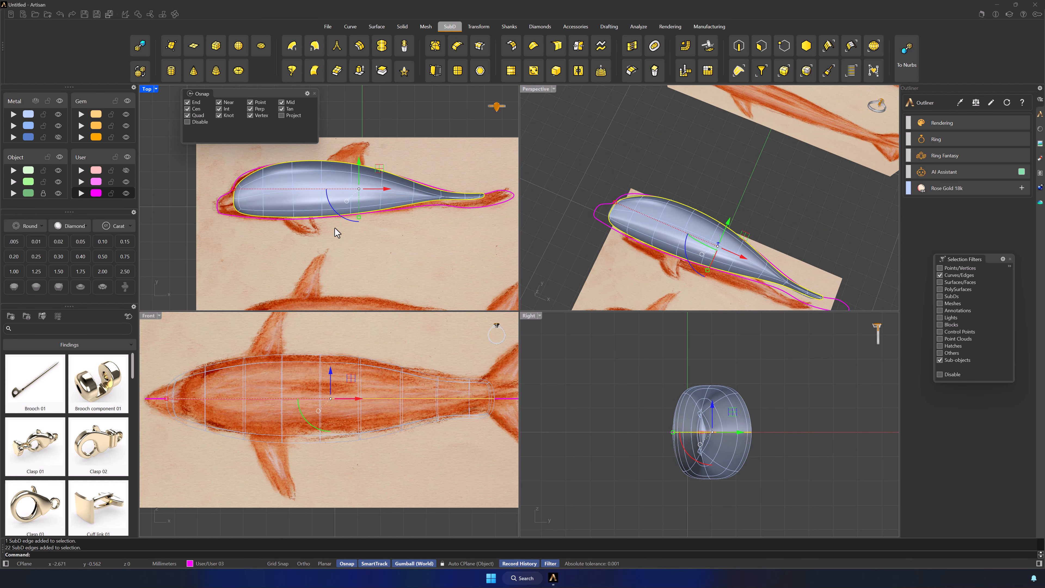
pyautogui.click(376, 250)
pyautogui.hotkey('ctrl', 'z')
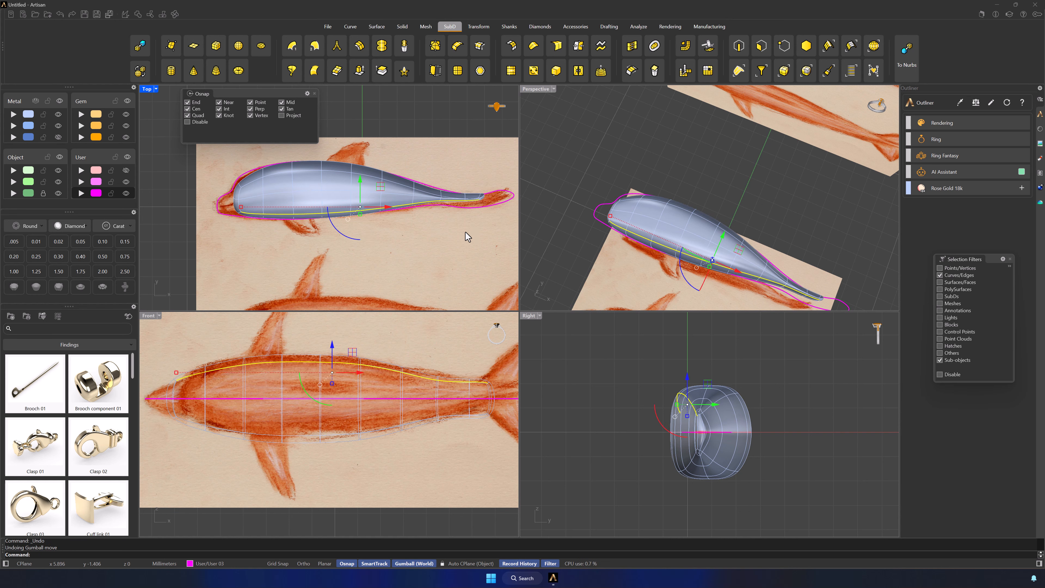
# Scale the edge loop ahead of the narrow tail section taller in the Top view to fit the traced outline
pyautogui.scroll(5, 452, 210)
pyautogui.scroll(-2, 452, 203)
pyautogui.doubleClick(430, 190)
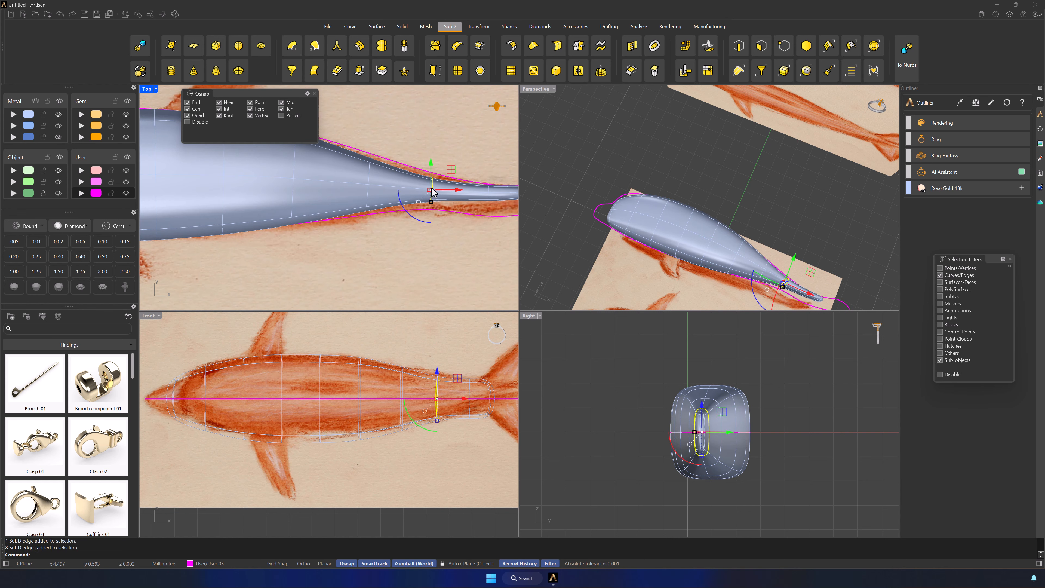
pyautogui.keyDown('shift'); pyautogui.doubleClick(365, 179); pyautogui.keyUp('shift')
pyautogui.moveTo(398, 210); pyautogui.dragTo(398, 221)
pyautogui.click(451, 268)
# Adjust the last edge loop and the end edges of the tail in the Top view to follow the traced outline
pyautogui.moveTo(452, 272); pyautogui.dragTo(314, 279, button='right')
pyautogui.doubleClick(352, 199)
pyautogui.keyDown('shift'); pyautogui.moveTo(353, 209); pyautogui.dragTo(379, 178); pyautogui.keyUp('shift')
pyautogui.click(402, 211)
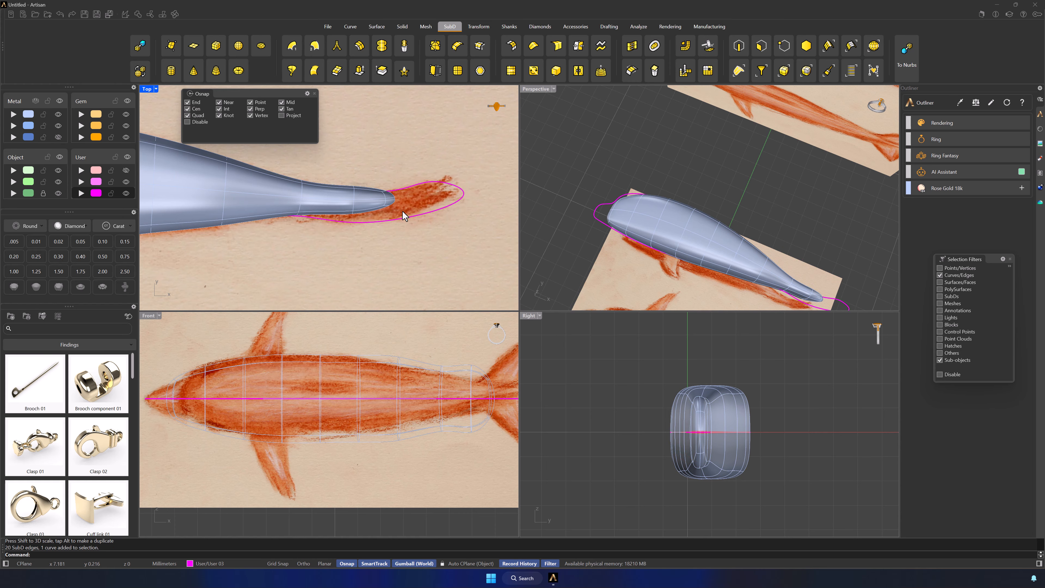
pyautogui.doubleClick(387, 200)
pyautogui.moveTo(383, 205); pyautogui.dragTo(385, 211)
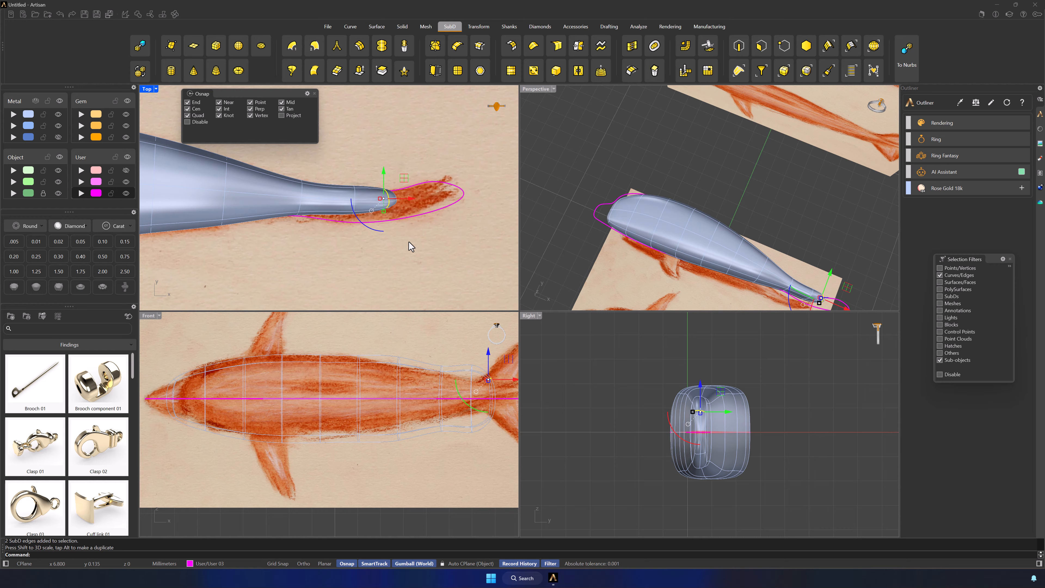
pyautogui.click(409, 244)
pyautogui.click(369, 210)
pyautogui.click(364, 240)
# Select the lower face at the body's front end and pull it forward to the tip of the traced snout
pyautogui.scroll(-6, 364, 241)
pyautogui.moveTo(364, 242); pyautogui.dragTo(517, 247, button='right')
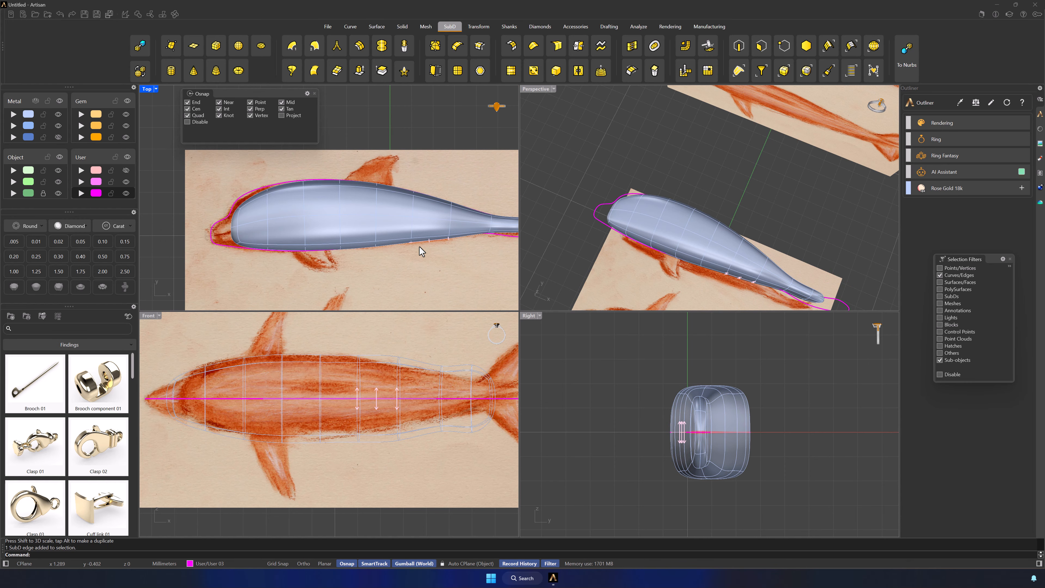
pyautogui.scroll(6, 238, 243)
pyautogui.moveTo(237, 243); pyautogui.dragTo(319, 265, button='right')
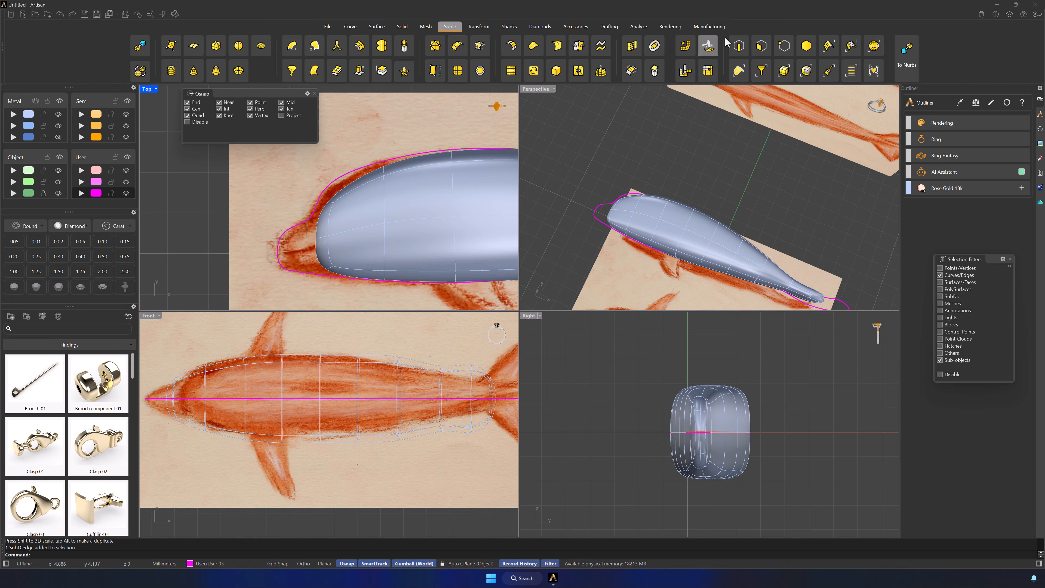
pyautogui.click(761, 46)
pyautogui.moveTo(613, 234); pyautogui.dragTo(741, 247, button='right')
pyautogui.click(325, 253)
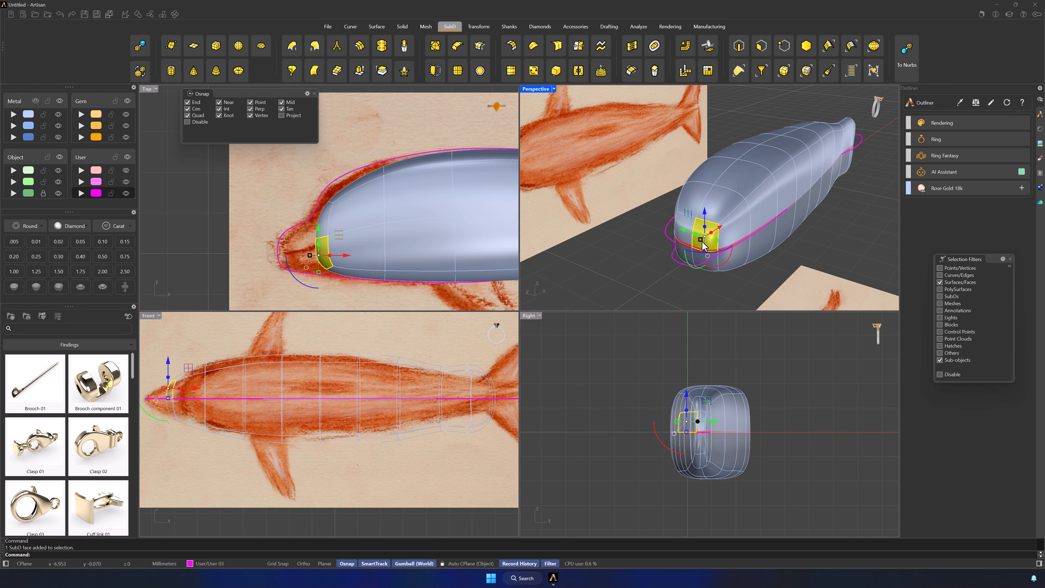
pyautogui.moveTo(329, 258); pyautogui.dragTo(287, 259)
pyautogui.press('Escape')
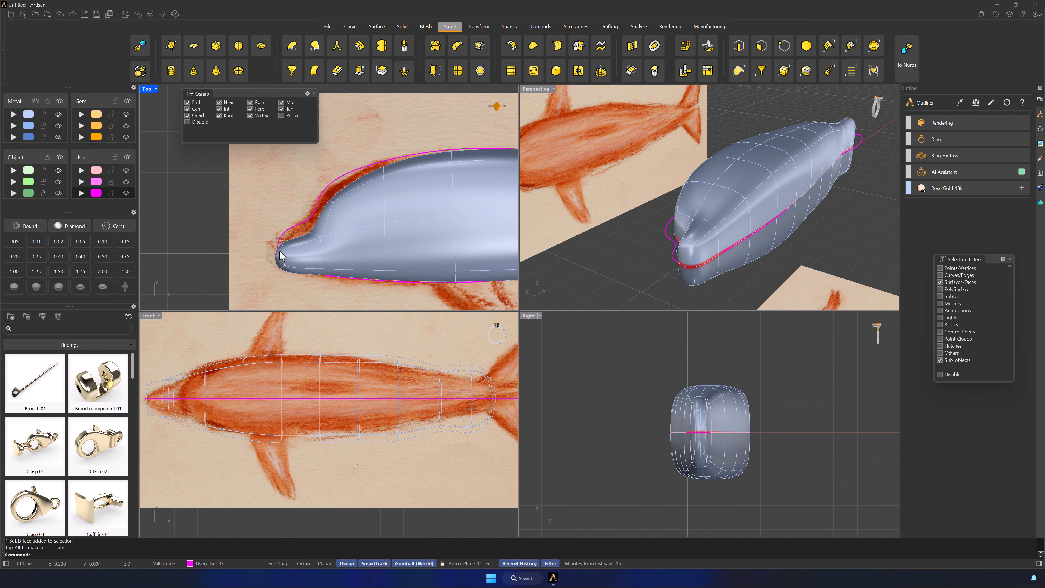
# Restrict selection to edges and adjust the snout's upper edges to the traced outline in the Top view
pyautogui.click(708, 45)
pyautogui.click(307, 234)
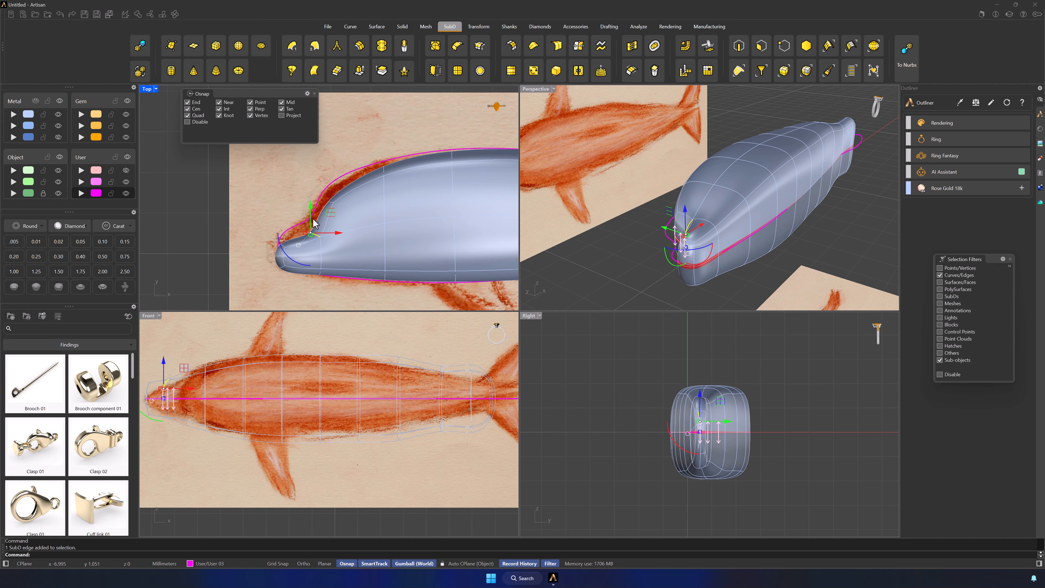
pyautogui.scroll(3, 290, 249)
pyautogui.keyDown('shift'); pyautogui.click(288, 245); pyautogui.keyUp('shift')
pyautogui.moveTo(319, 206); pyautogui.dragTo(279, 201)
pyautogui.press('Escape')
# Move the forehead edges above the snout outward to meet the traced outline in the Top view
pyautogui.click(338, 196)
pyautogui.moveTo(399, 136); pyautogui.dragTo(347, 214, button='right')
pyautogui.click(347, 212)
pyautogui.moveTo(364, 194); pyautogui.dragTo(358, 150)
pyautogui.press('Escape')
# Move the upper edges along the front of the back outward to the traced outline in the Top view
pyautogui.moveTo(418, 121); pyautogui.dragTo(382, 189, button='right')
pyautogui.click(428, 207)
pyautogui.moveTo(446, 176); pyautogui.dragTo(441, 176)
pyautogui.press('Escape')
pyautogui.moveTo(493, 173); pyautogui.dragTo(321, 227, button='right')
pyautogui.click(392, 229)
pyautogui.moveTo(413, 205); pyautogui.dragTo(410, 194)
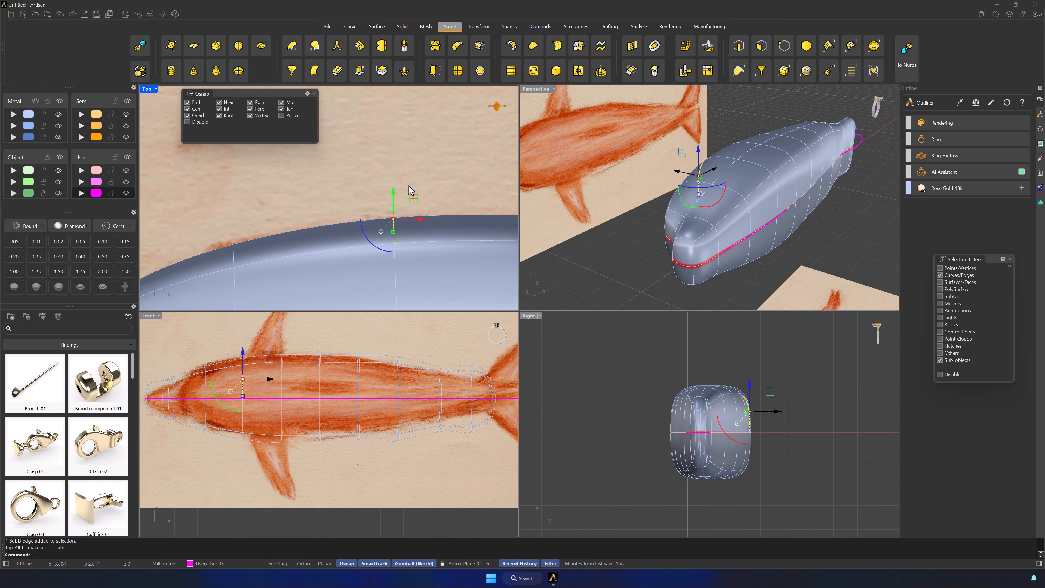
pyautogui.press('Escape')
# Set the Front viewport to Shaded display and bring the snout into close view
pyautogui.scroll(-6, 492, 186)
pyautogui.moveTo(491, 185); pyautogui.dragTo(275, 193, button='right')
pyautogui.moveTo(398, 200); pyautogui.dragTo(294, 182, button='right')
pyautogui.click(333, 304)
pyautogui.moveTo(378, 243)
pyautogui.mouseDown(button='right')
pyautogui.moveTo(238, 199)
pyautogui.moveTo(309, 233)
pyautogui.moveTo(316, 257)
pyautogui.mouseUp(button='right')
pyautogui.moveTo(161, 395); pyautogui.dragTo(300, 348, button='right')
pyautogui.click(349, 526)
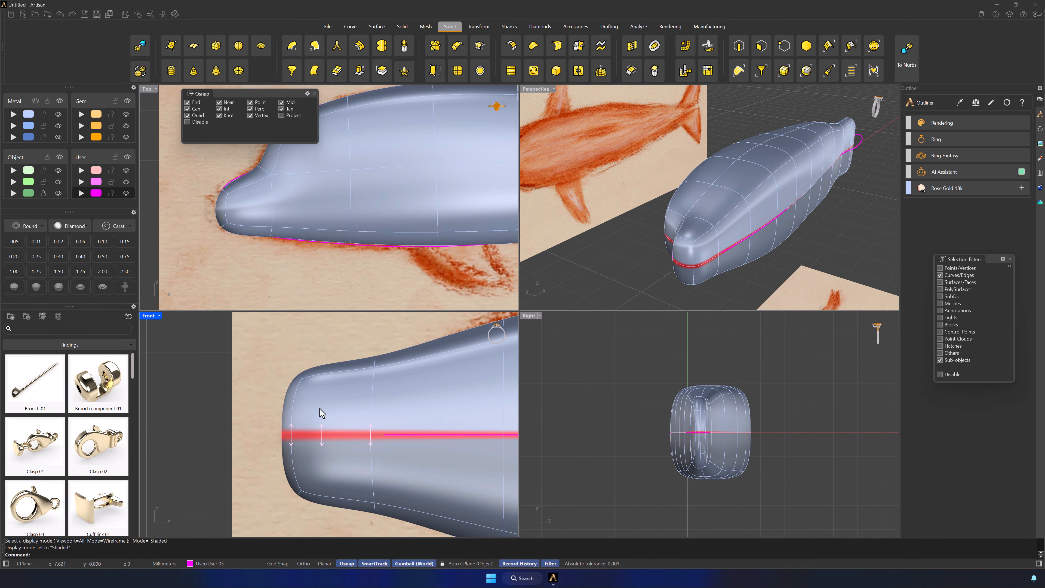
# Move the side edge at the snout's tip inward in the Front view to taper the tip
pyautogui.click(299, 376)
pyautogui.moveTo(298, 348); pyautogui.dragTo(298, 375)
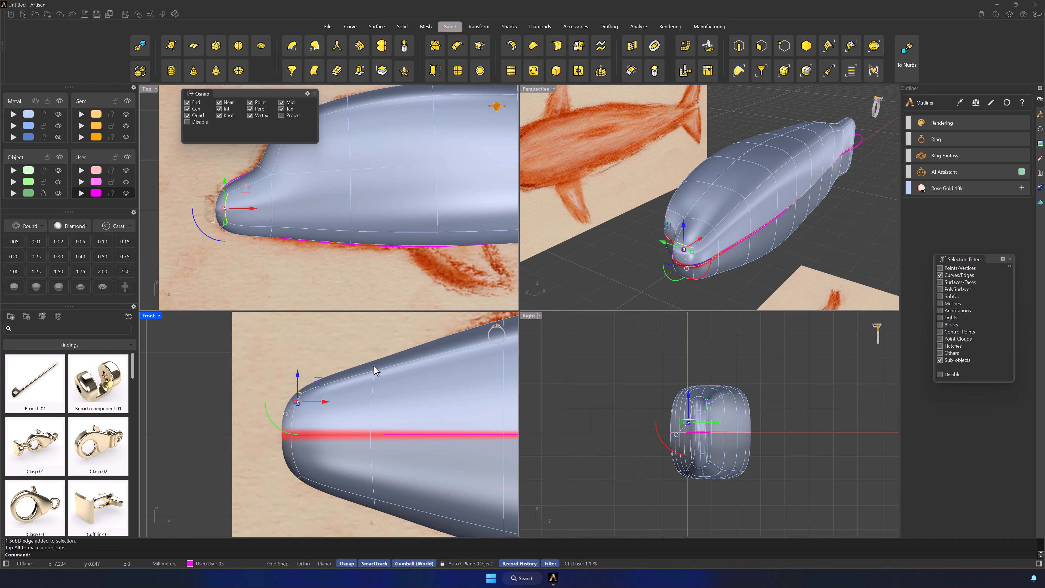
pyautogui.click(374, 366)
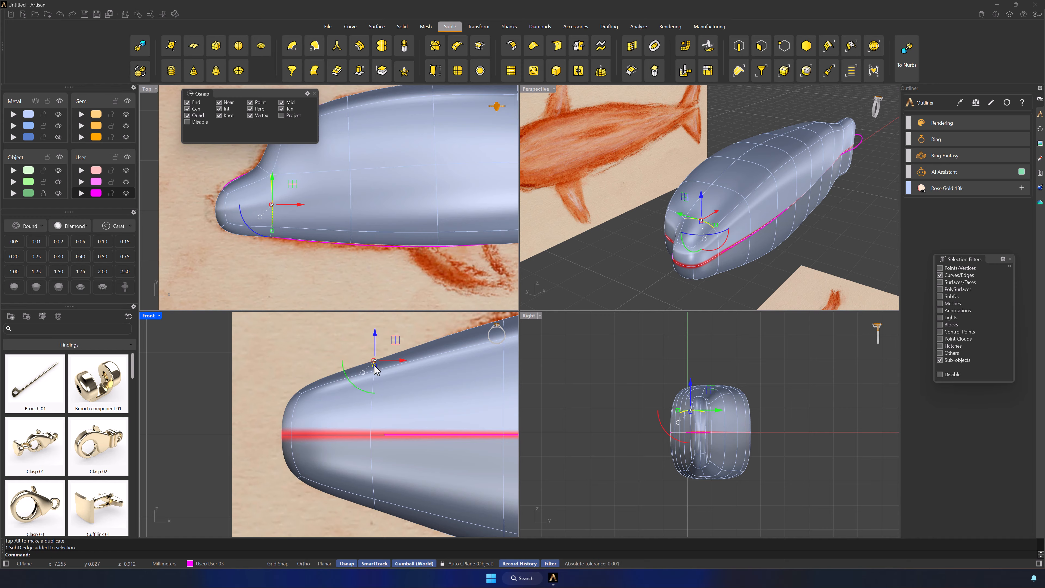
pyautogui.scroll(-4, 409, 344)
pyautogui.click(433, 336)
pyautogui.moveTo(433, 337); pyautogui.dragTo(383, 348, button='right')
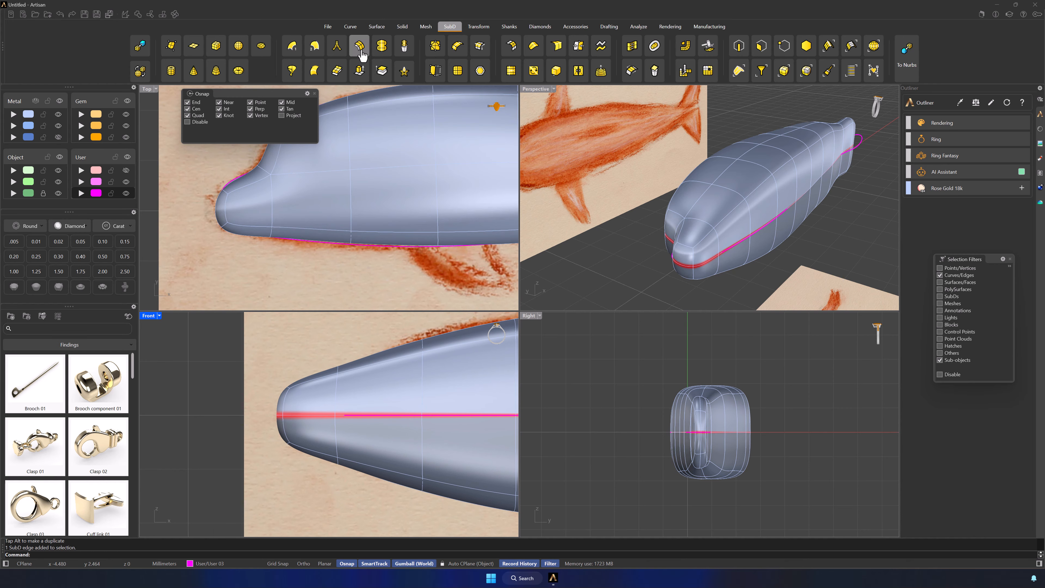
# Insert a full edge loop around the head just behind the snout's base
pyautogui.click(360, 46)
pyautogui.click(422, 376)
pyautogui.press('Return')
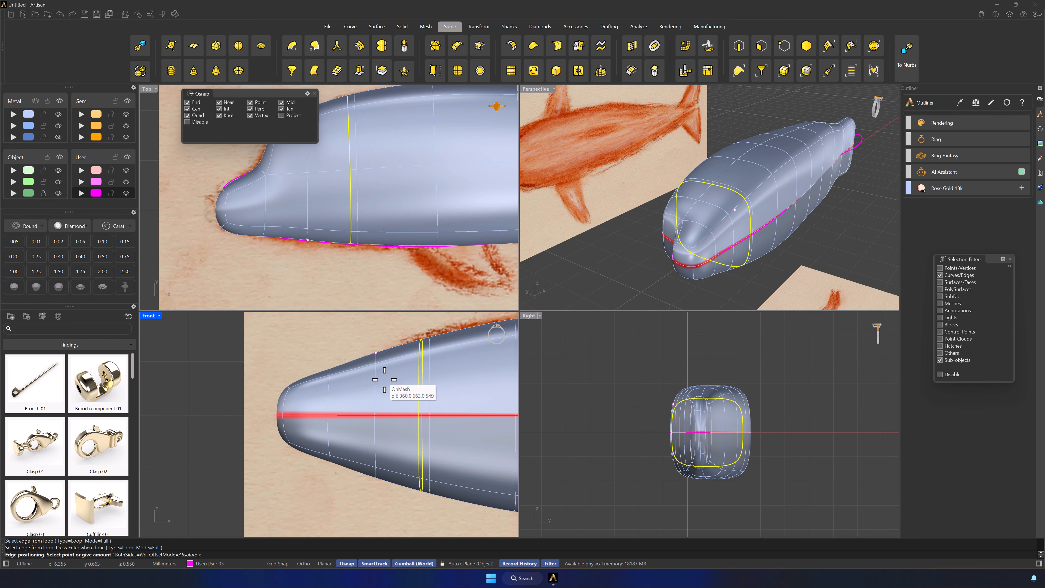
pyautogui.click(366, 381)
# Scale the edge loop at the snout's base narrower in the Front view
pyautogui.doubleClick(328, 387)
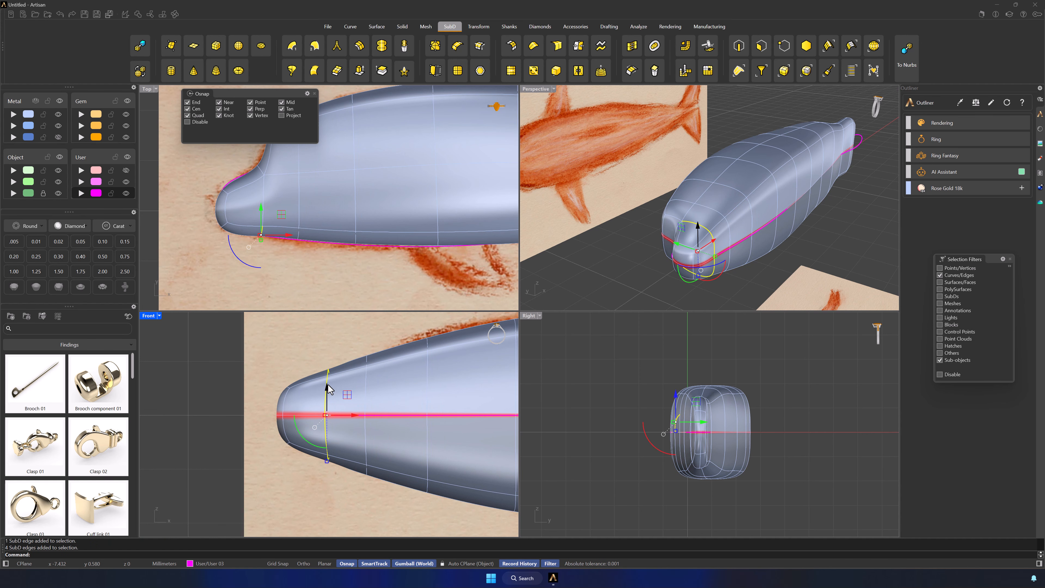
pyautogui.moveTo(327, 462); pyautogui.dragTo(330, 445)
pyautogui.click(331, 476)
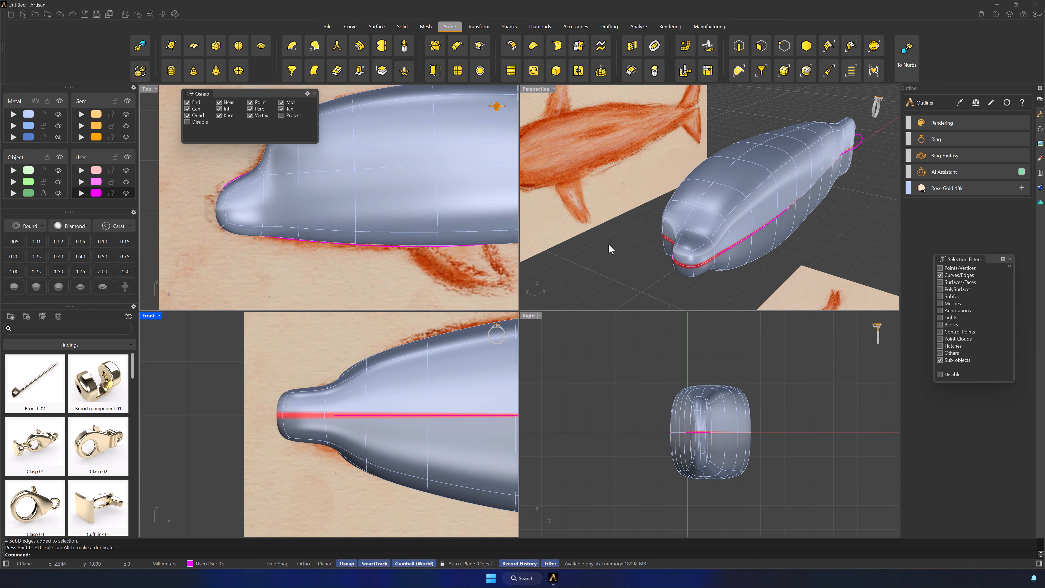
# Move the side edge above the snout's base outward in the Front view to widen the forehead
pyautogui.moveTo(610, 249); pyautogui.dragTo(817, 216, button='right')
pyautogui.click(807, 161)
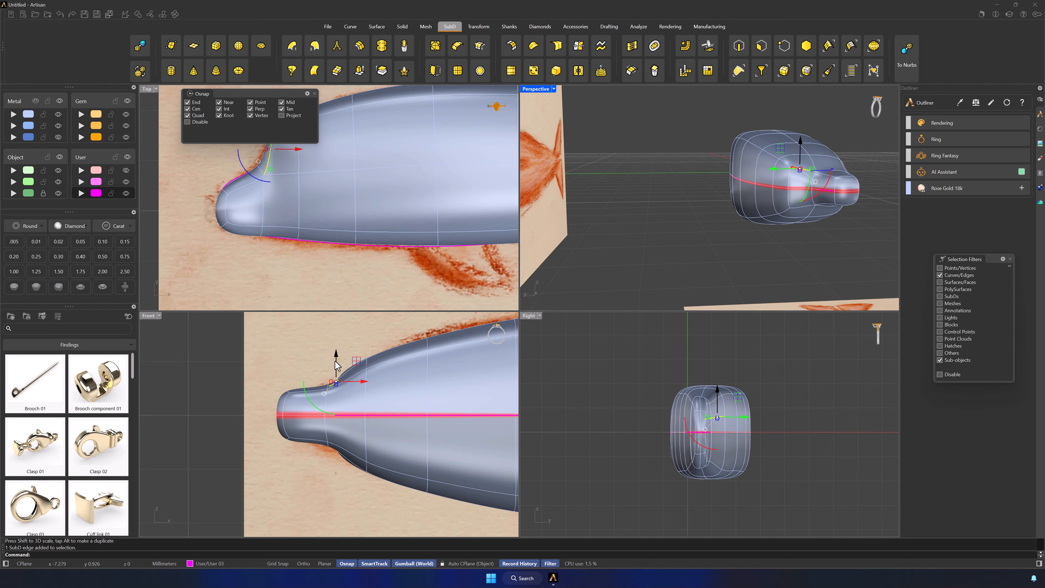
pyautogui.moveTo(335, 361); pyautogui.dragTo(335, 345)
pyautogui.click(709, 266)
# Restrict selection to vertices and shift the vertex on the side of the forehead above the snout's base
pyautogui.scroll(-2, 796, 230)
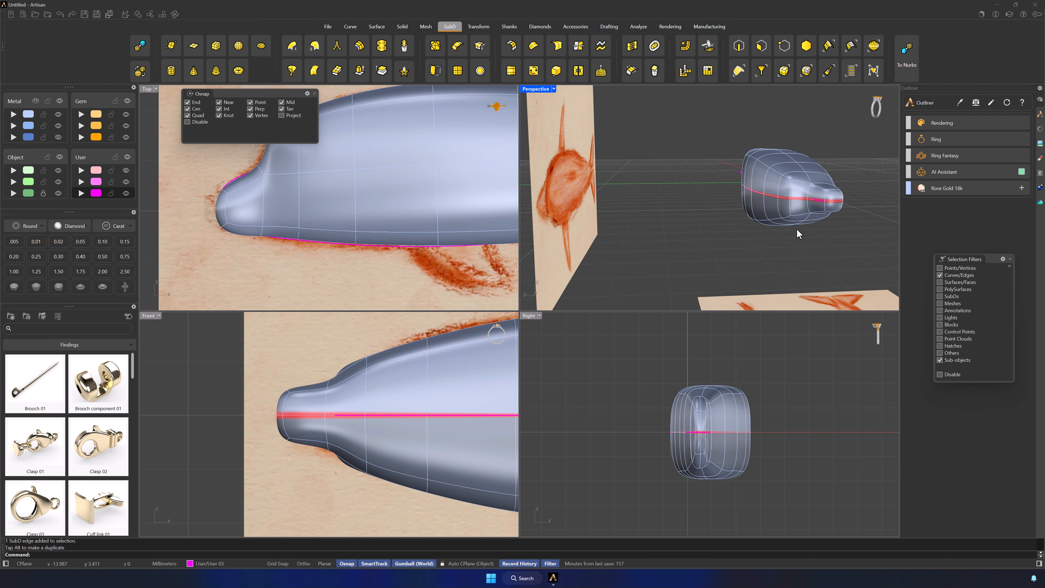
pyautogui.moveTo(796, 229); pyautogui.dragTo(810, 238, button='right')
pyautogui.scroll(5, 782, 177)
pyautogui.click(777, 46)
pyautogui.click(719, 196)
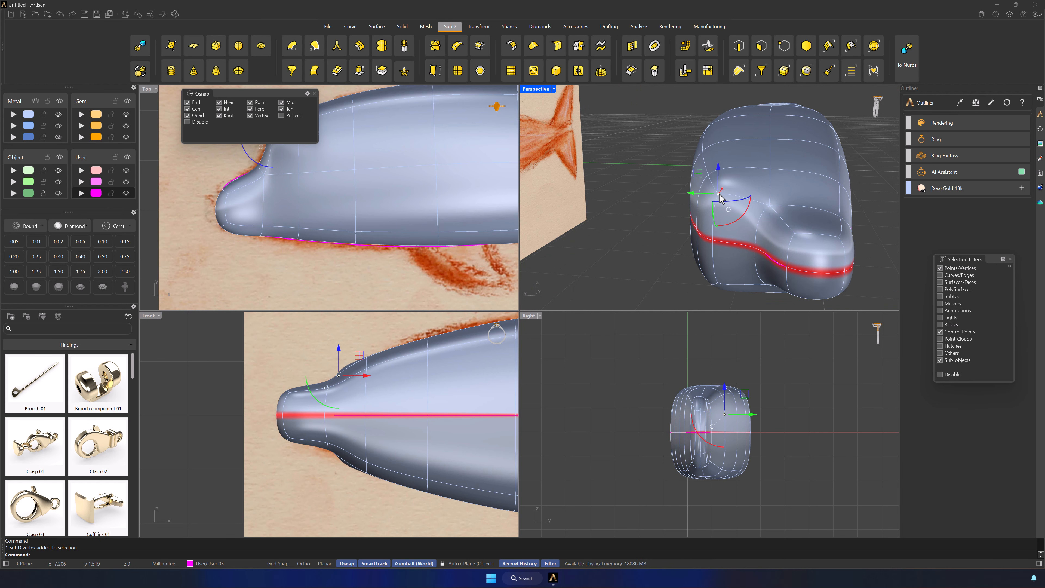
pyautogui.moveTo(694, 193); pyautogui.dragTo(715, 195)
pyautogui.click(680, 204)
# Move a vertex on the side of the head outward to widen the head behind the snout
pyautogui.moveTo(679, 206); pyautogui.dragTo(826, 164, button='right')
pyautogui.scroll(-10, 320, 253)
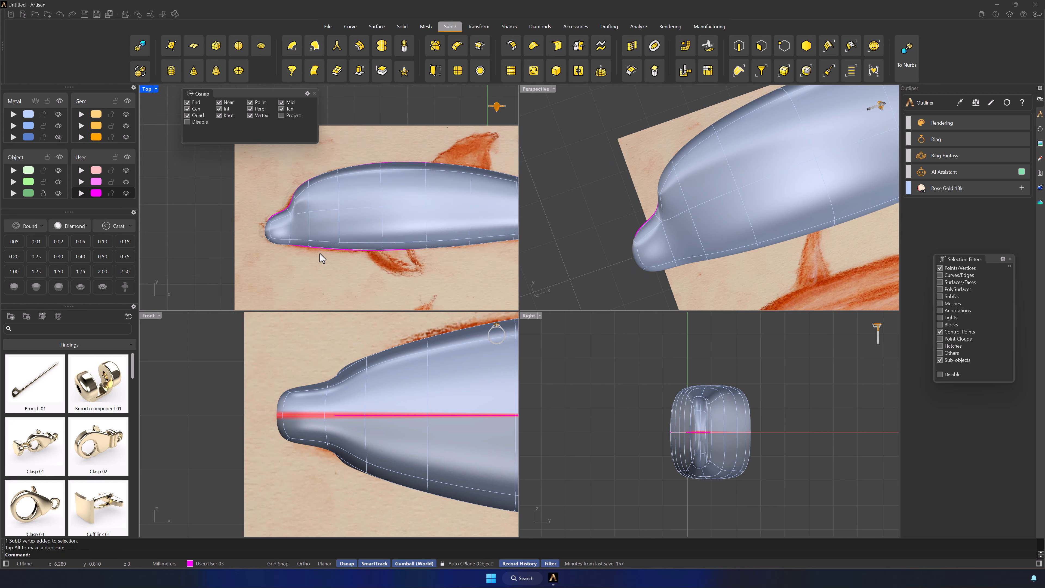
pyautogui.moveTo(425, 271); pyautogui.dragTo(364, 284, button='right')
pyautogui.scroll(5, 275, 270)
pyautogui.moveTo(266, 275); pyautogui.dragTo(303, 281, button='right')
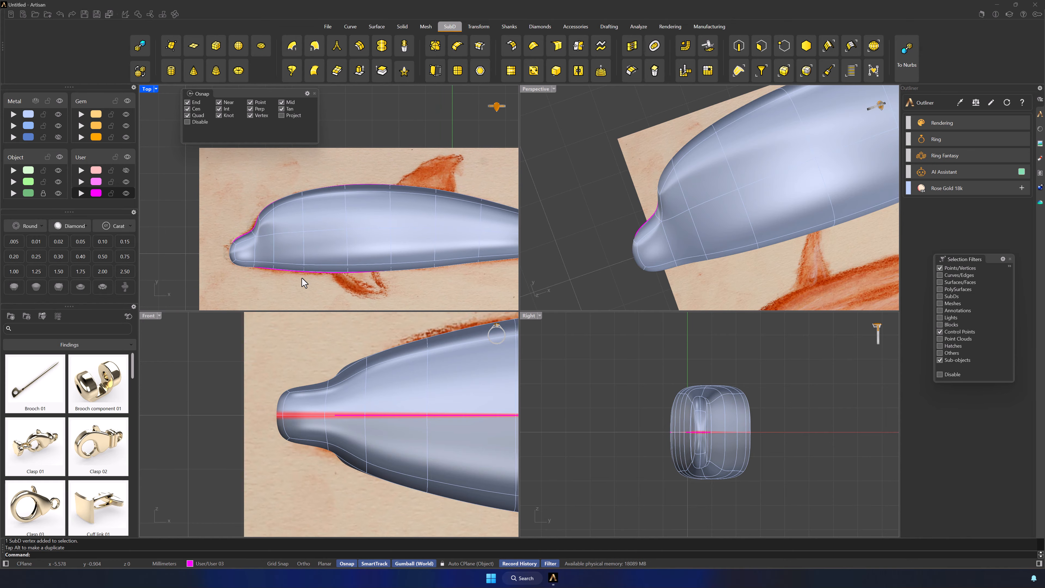
pyautogui.moveTo(740, 230); pyautogui.dragTo(741, 196, button='right')
pyautogui.click(717, 217)
pyautogui.click(717, 242)
pyautogui.moveTo(725, 139); pyautogui.dragTo(725, 132)
pyautogui.click(455, 348)
# Restrict selection to faces and maximize the Top viewport
pyautogui.moveTo(766, 200); pyautogui.dragTo(718, 269, button='right')
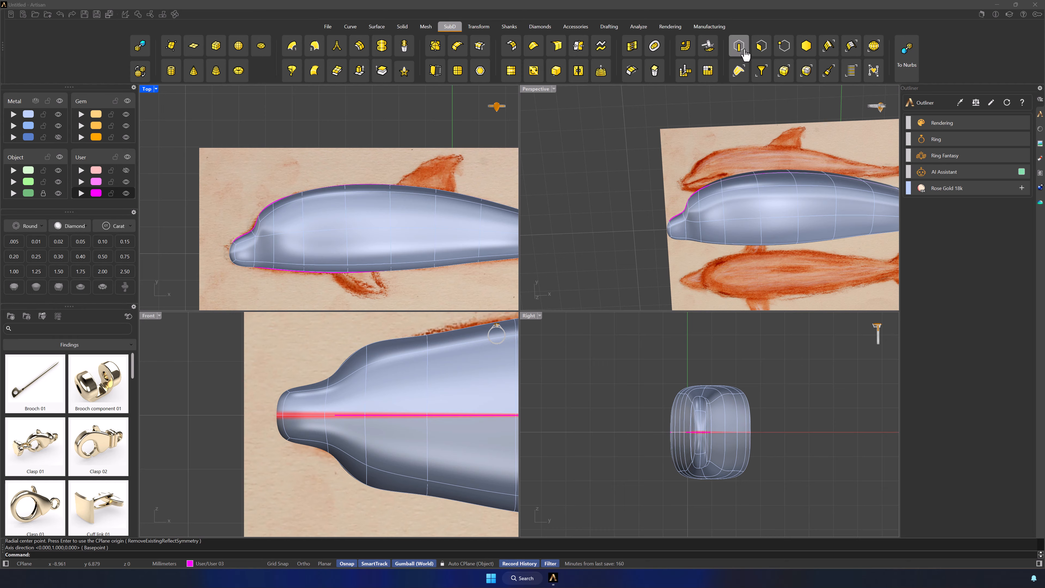
pyautogui.click(744, 50)
pyautogui.doubleClick(149, 89)
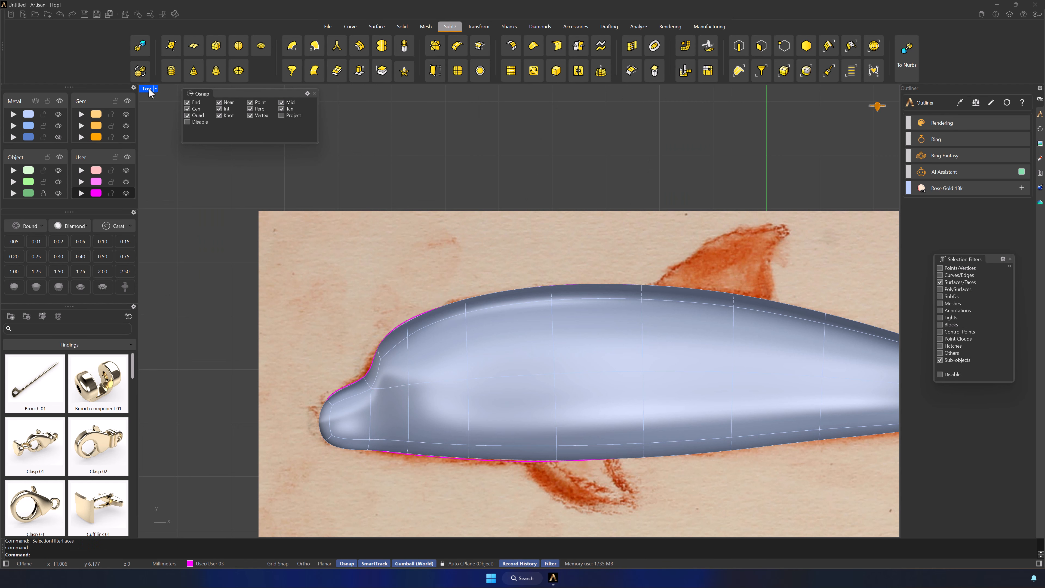
# Subdivide the face on the side of the head just behind the snout's base
pyautogui.scroll(2, 405, 434)
pyautogui.click(390, 365)
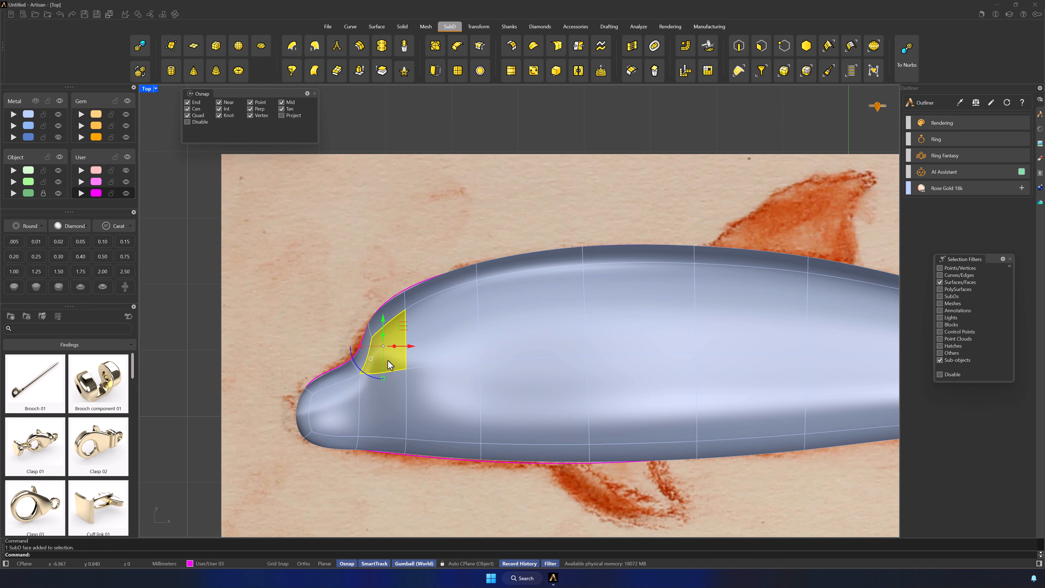
pyautogui.click(457, 71)
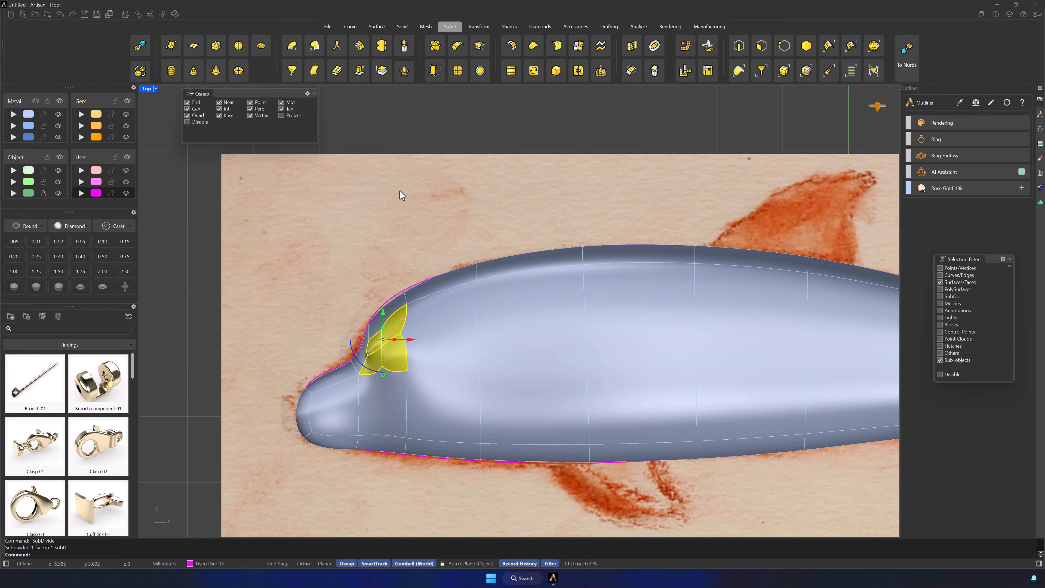
pyautogui.click(392, 200)
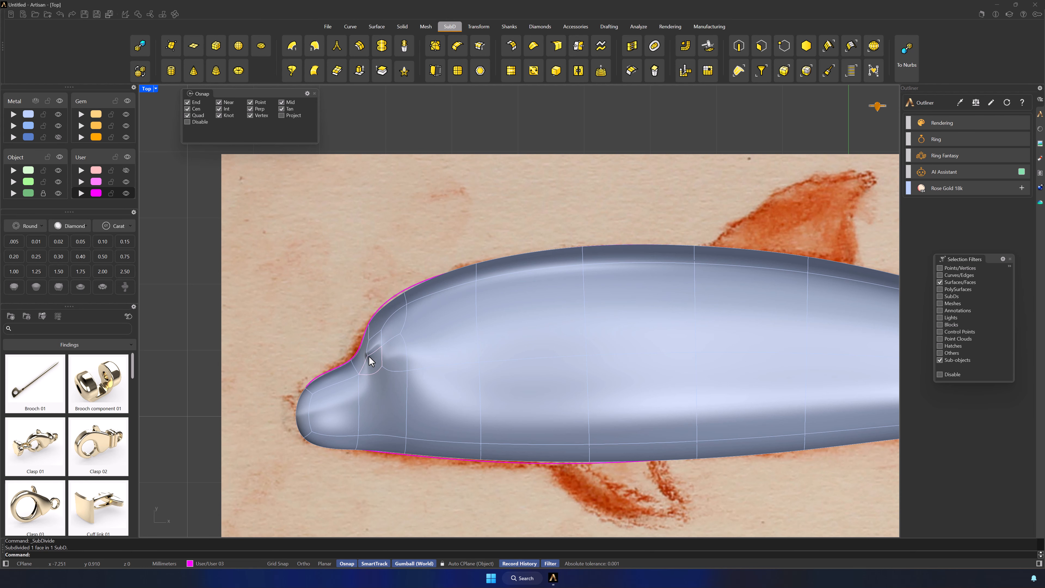
# Push the rear face of the subdivided area into the head in the Front view to form the eye socket
pyautogui.click(395, 364)
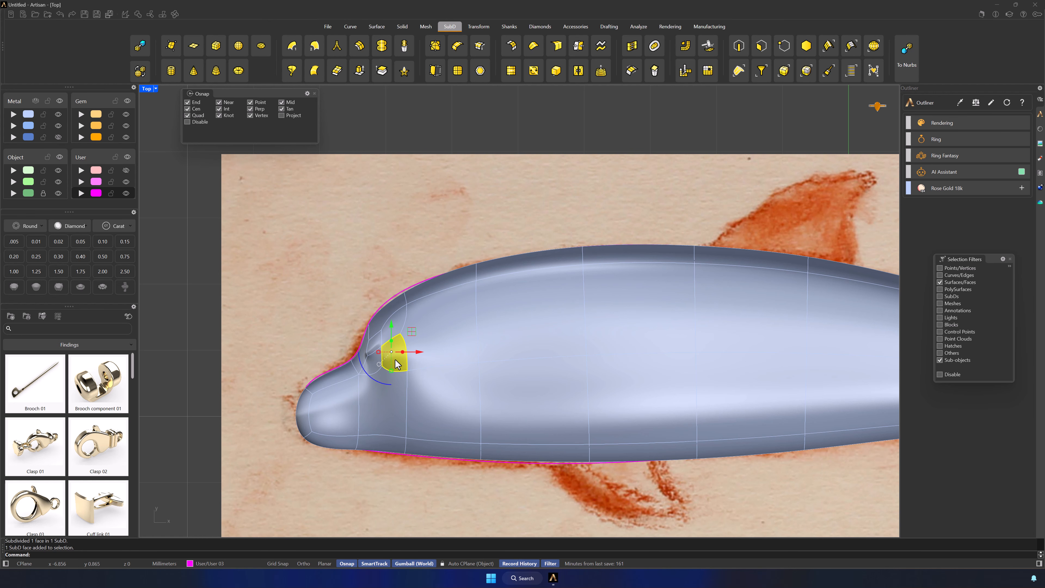
pyautogui.doubleClick(147, 88)
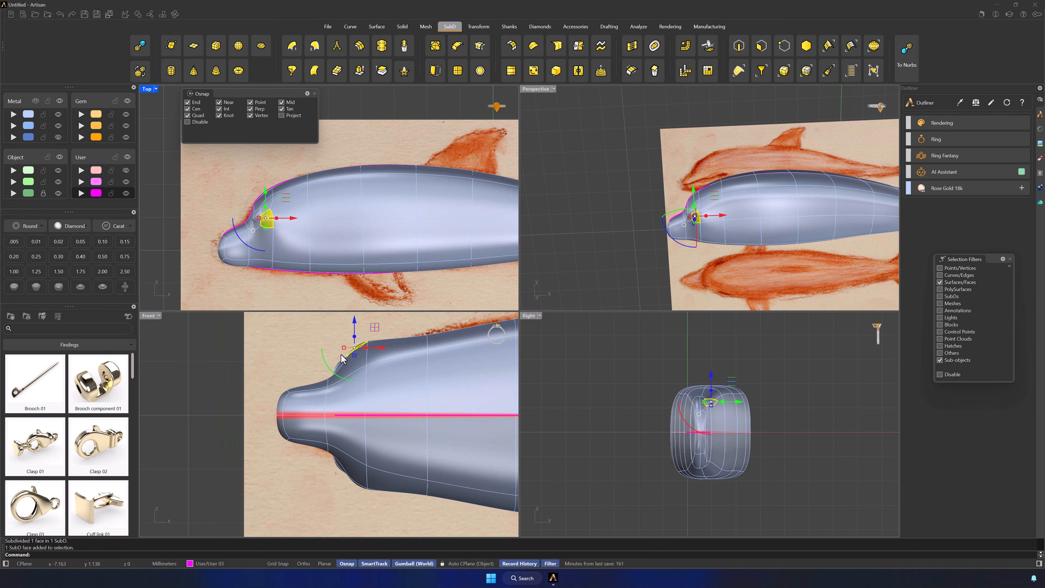
pyautogui.moveTo(355, 340); pyautogui.dragTo(390, 357)
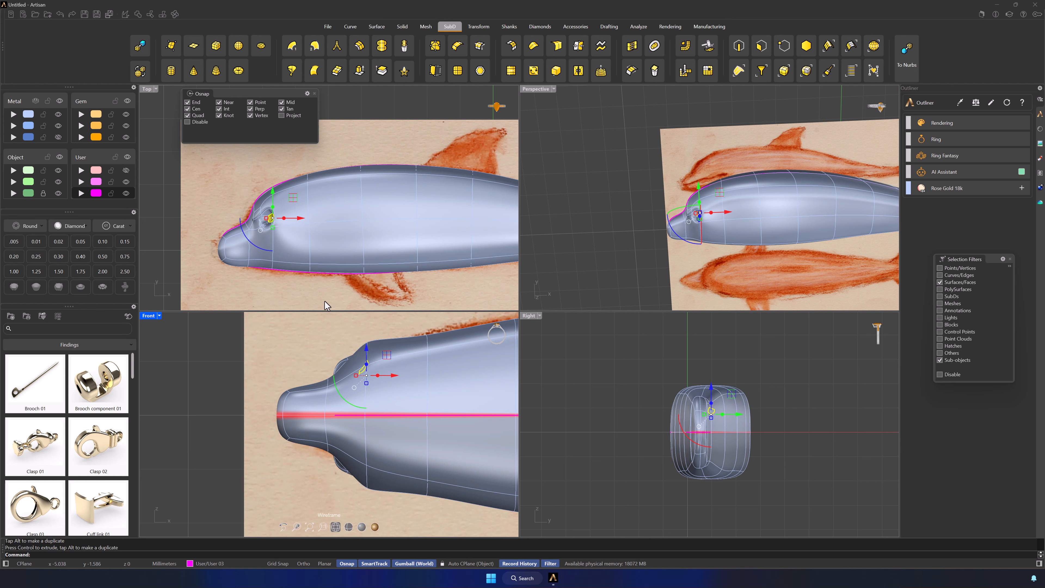
pyautogui.click(311, 290)
# Restrict selection to vertices and insert an edge from the vertex in front of the eye socket to the head's centre line
pyautogui.moveTo(641, 267); pyautogui.dragTo(761, 207, button='right')
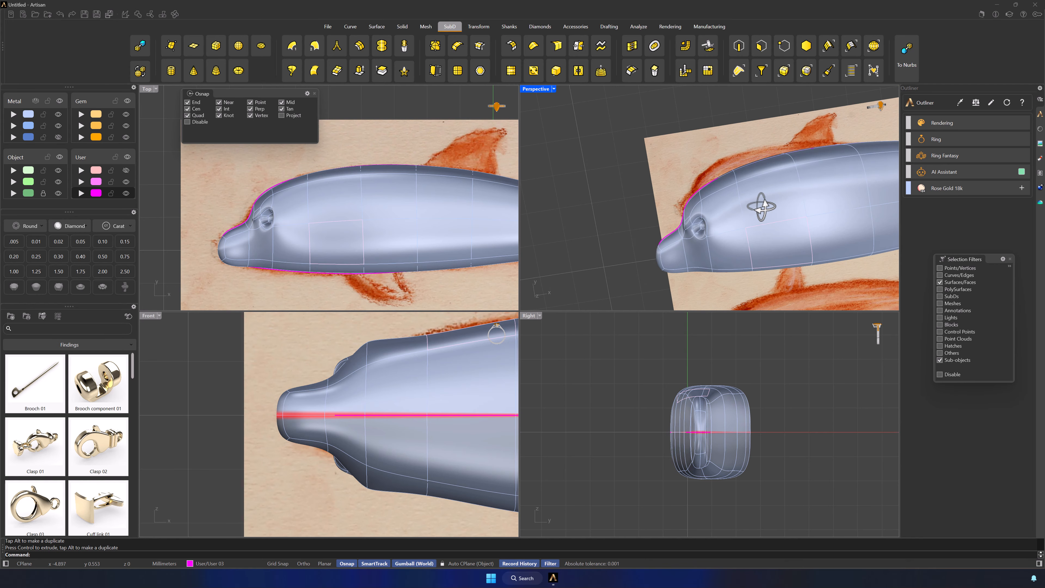
pyautogui.press('F1')
pyautogui.scroll(8, 238, 216)
pyautogui.scroll(2, 237, 216)
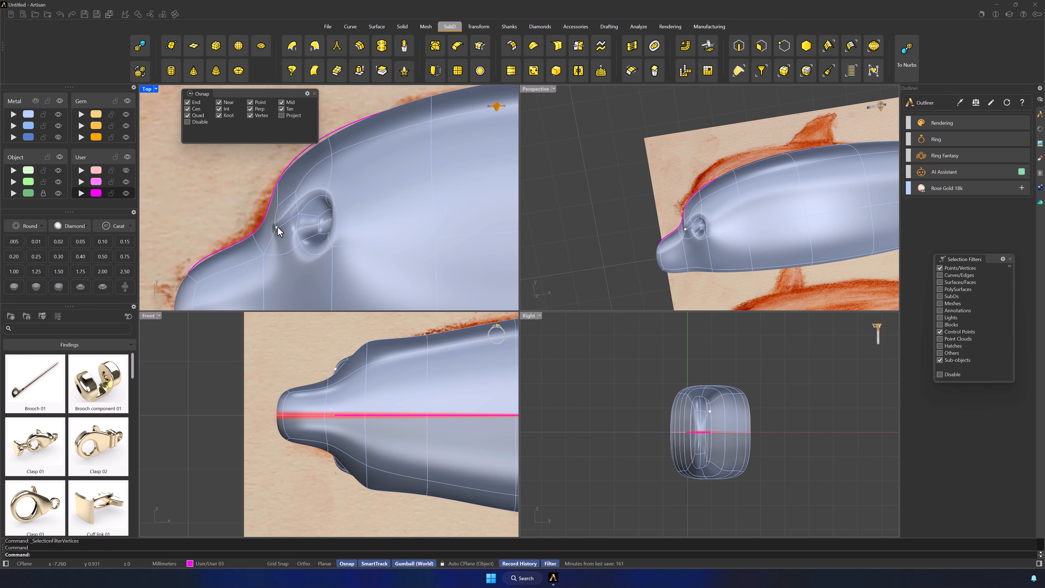
pyautogui.click(275, 227)
pyautogui.moveTo(769, 265); pyautogui.dragTo(720, 127, button='right')
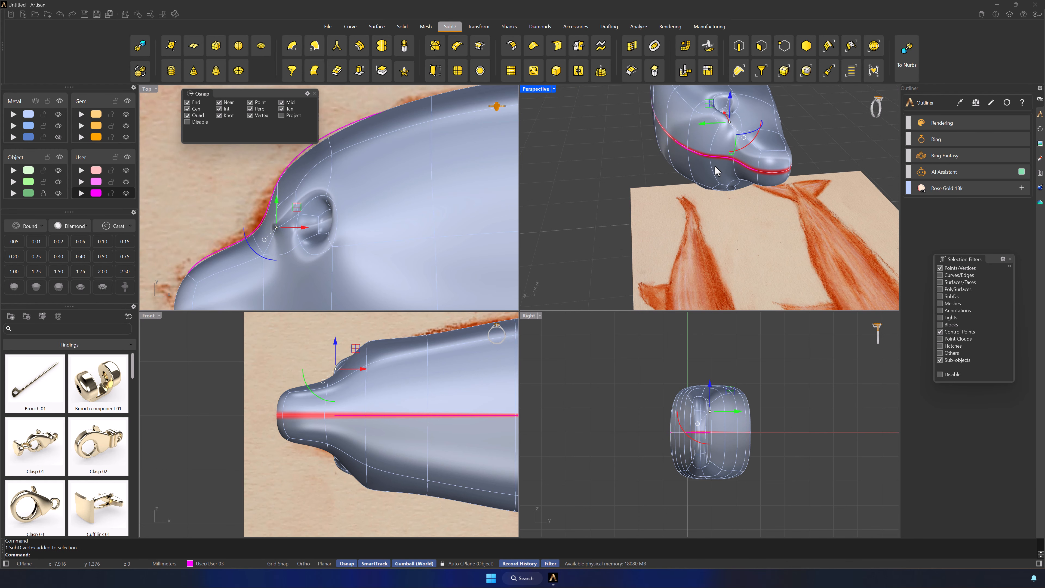
pyautogui.click(428, 50)
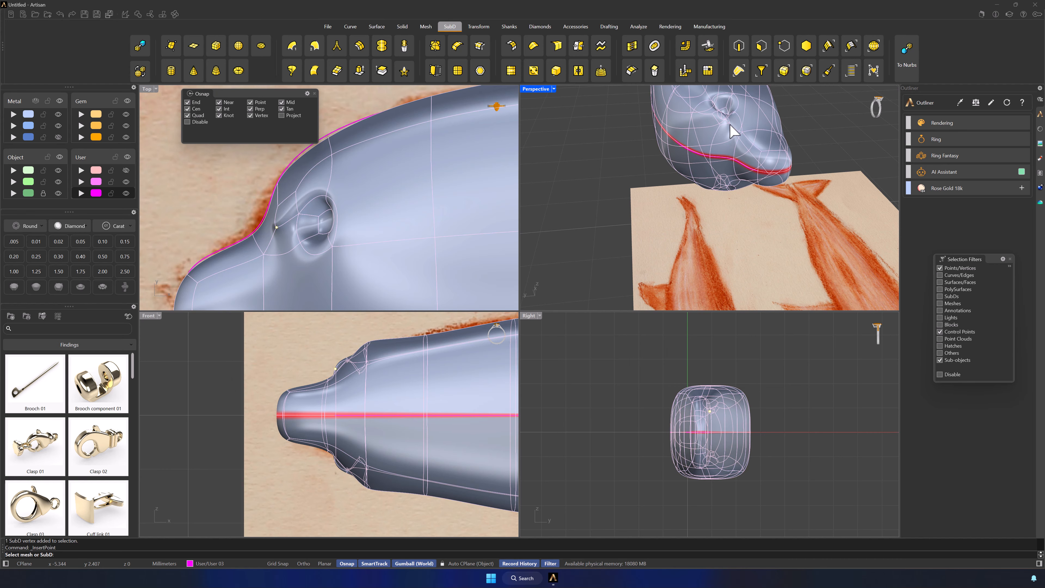
pyautogui.click(726, 103)
pyautogui.click(713, 158)
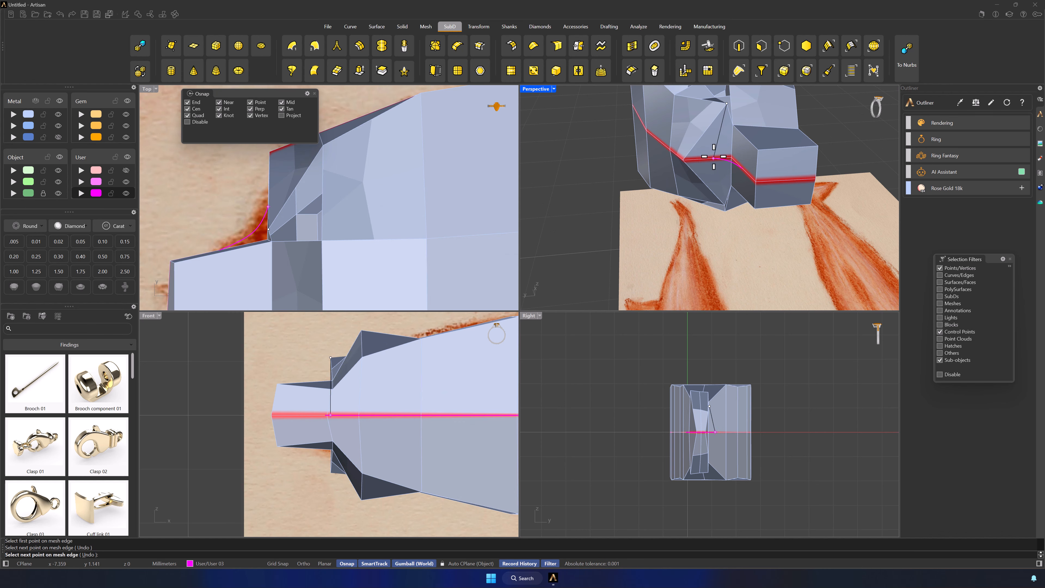
pyautogui.rightClick(713, 157)
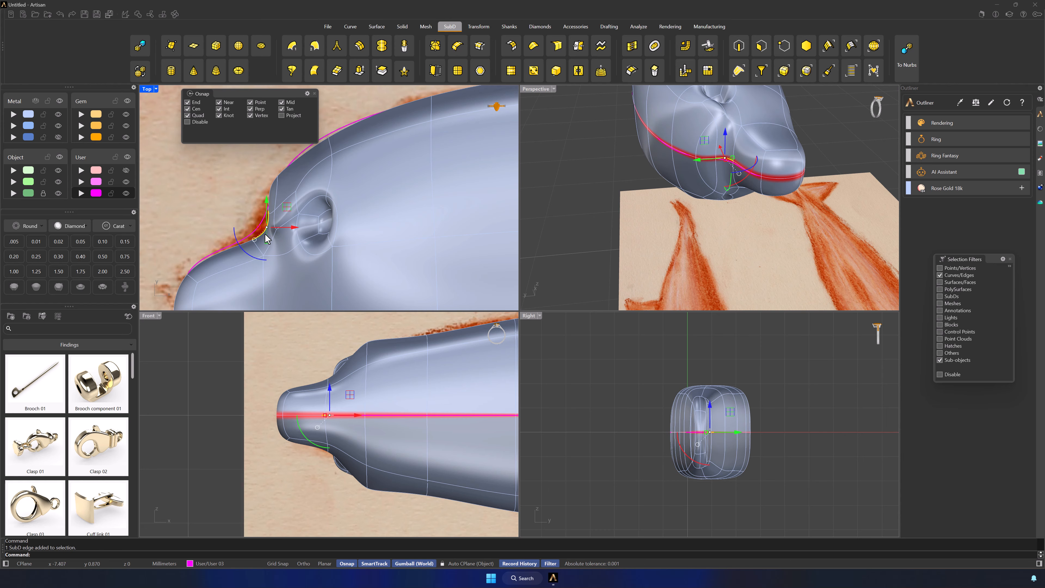
# Restrict selection to edges and move the centre-line edges along the snout's base and forehead onto the reference outline in the Top view
pyautogui.keyDown('ctrl'); pyautogui.keyDown('shift'); pyautogui.click(256, 220); pyautogui.keyUp('shift'); pyautogui.keyUp('ctrl')
pyautogui.moveTo(271, 193)
pyautogui.mouseDown()
pyautogui.moveTo(264, 168)
pyautogui.moveTo(299, 164)
pyautogui.moveTo(273, 229)
pyautogui.moveTo(283, 197)
pyautogui.mouseUp()
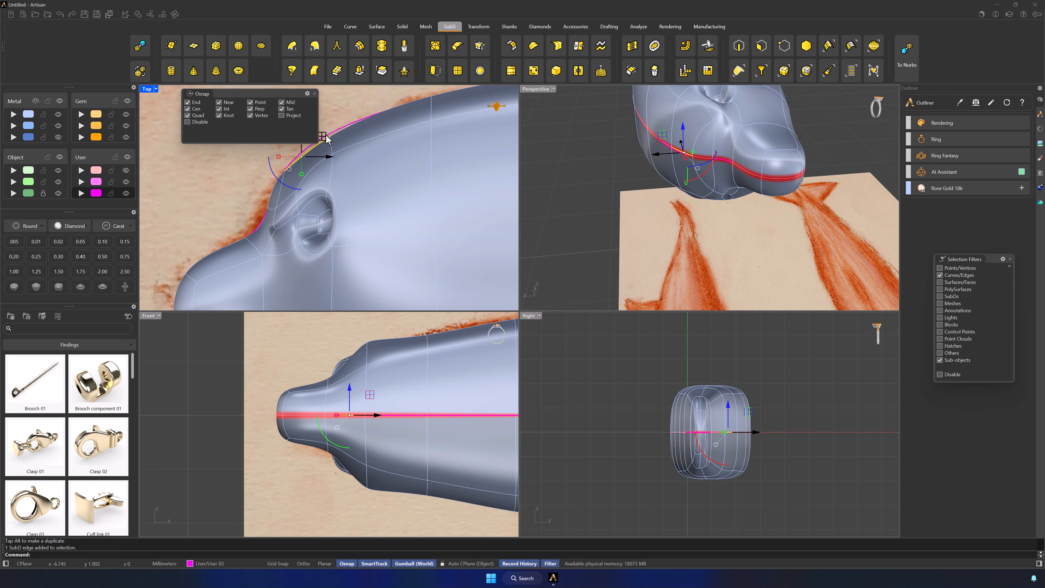
pyautogui.click(340, 116)
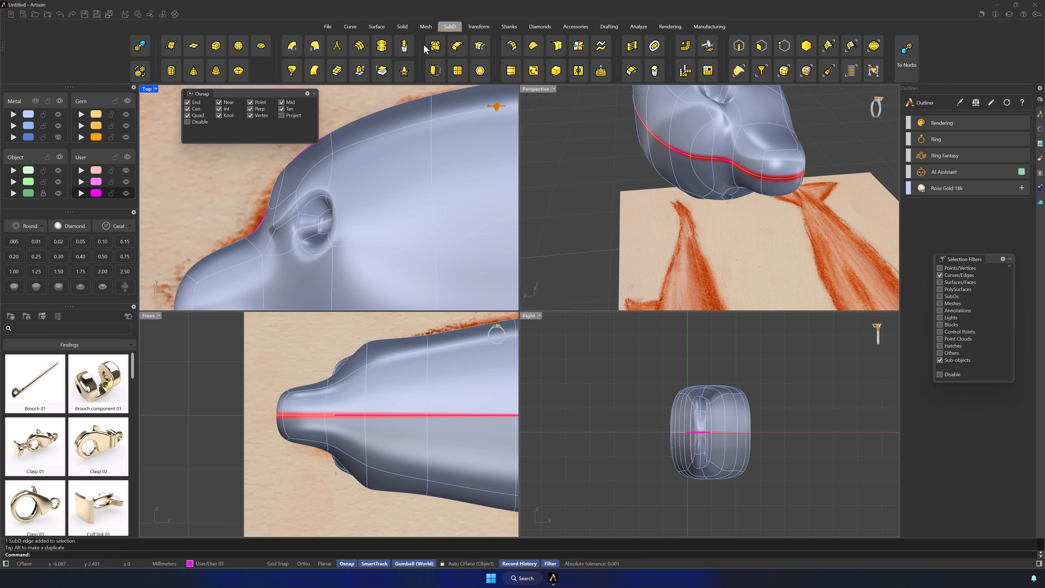
# Insert edges from the points in front of the eye socket to the centre line at the snout's base
pyautogui.click(432, 46)
pyautogui.click(269, 229)
pyautogui.click(255, 227)
pyautogui.rightClick(247, 224)
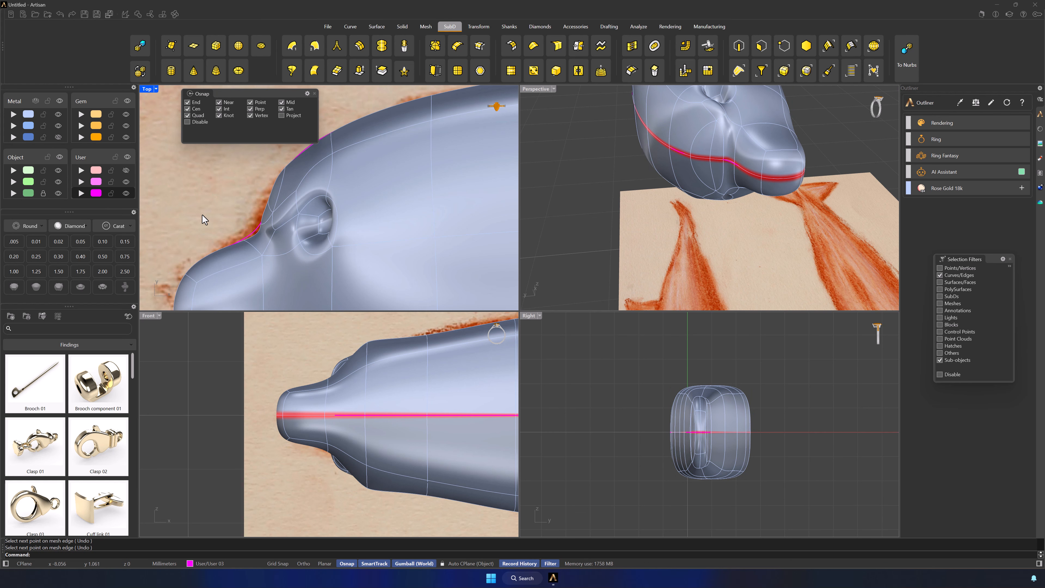
pyautogui.click(274, 231)
pyautogui.click(437, 48)
pyautogui.click(286, 246)
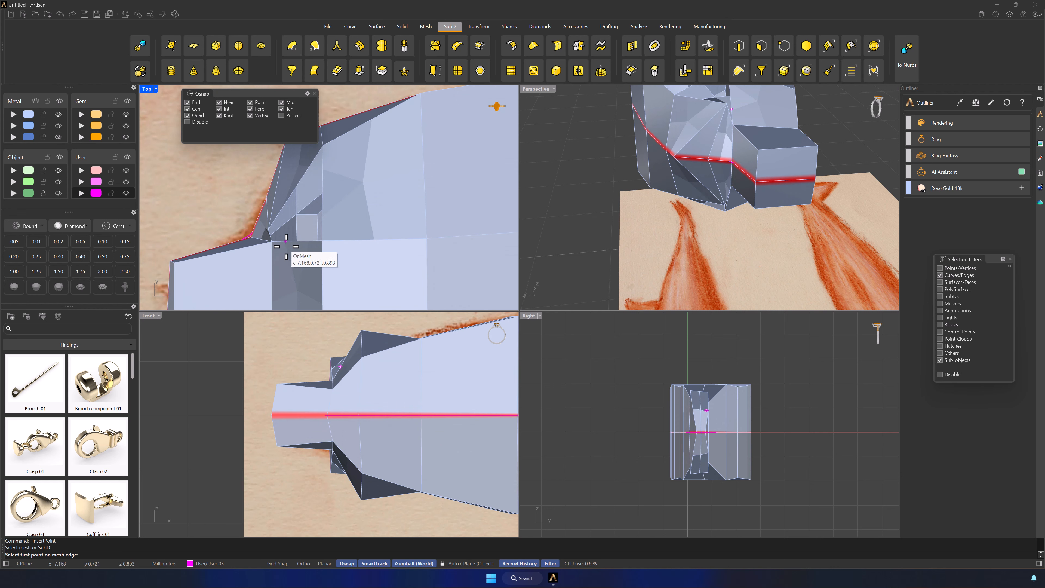
pyautogui.click(271, 238)
pyautogui.click(254, 231)
pyautogui.rightClick(244, 232)
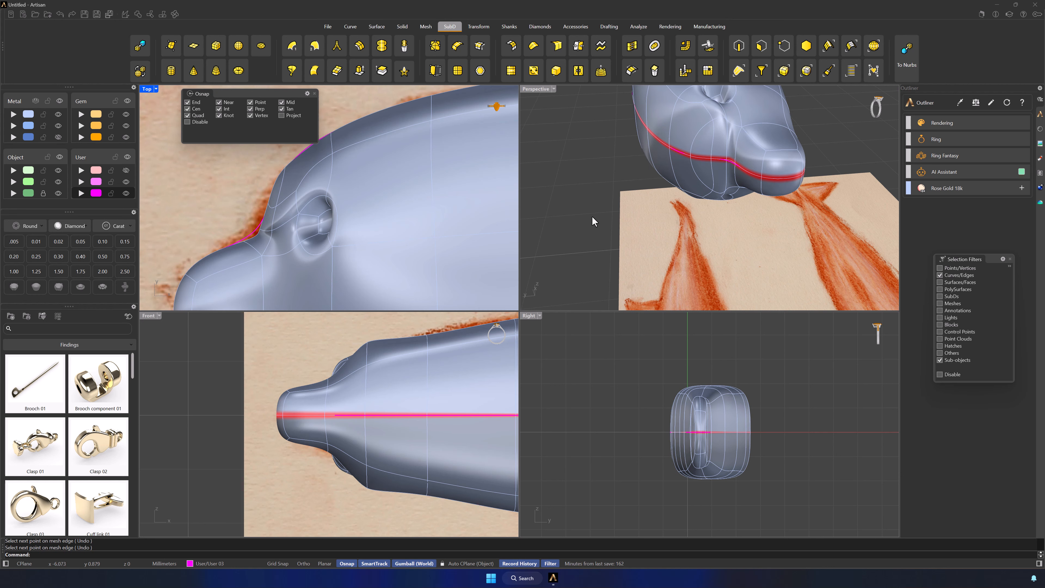
# Reposition the edges between the eye socket and the snout's upper side in the Top view to follow the reference outline
pyautogui.scroll(-6, 595, 206)
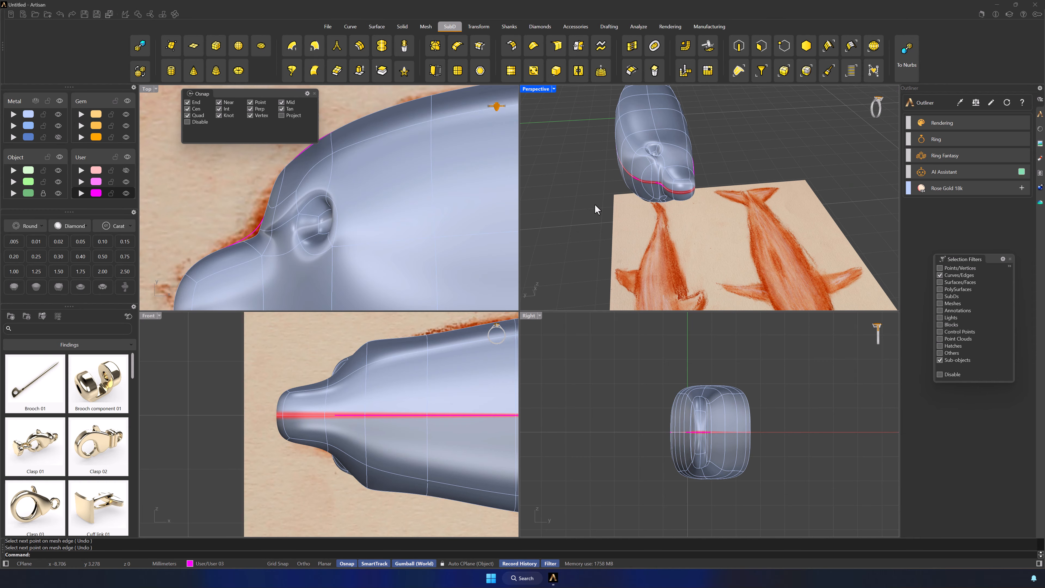
pyautogui.moveTo(595, 206); pyautogui.dragTo(740, 237, button='right')
pyautogui.scroll(9, 693, 181)
pyautogui.click(663, 206)
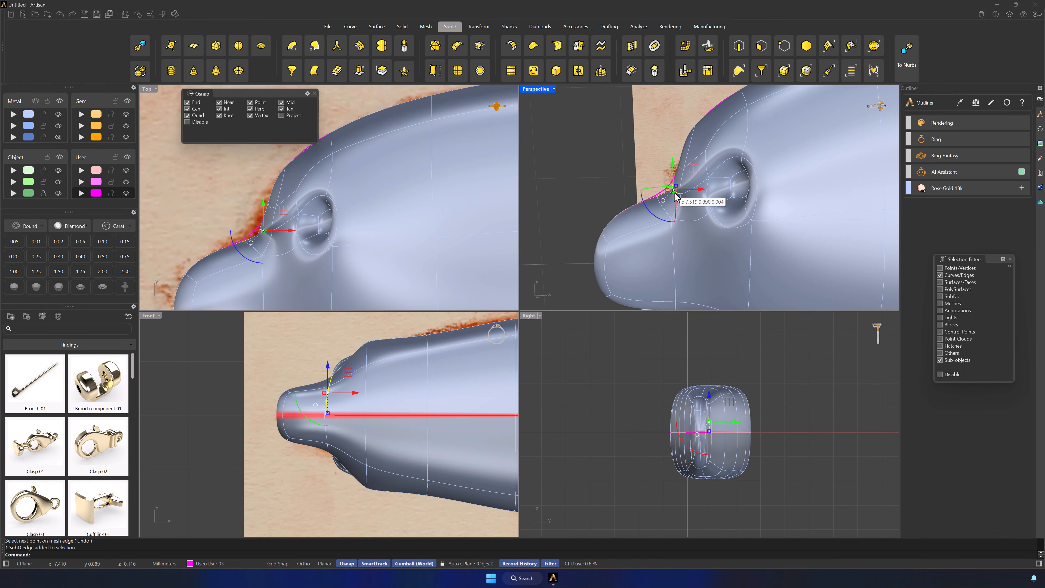
pyautogui.moveTo(265, 225); pyautogui.dragTo(238, 236)
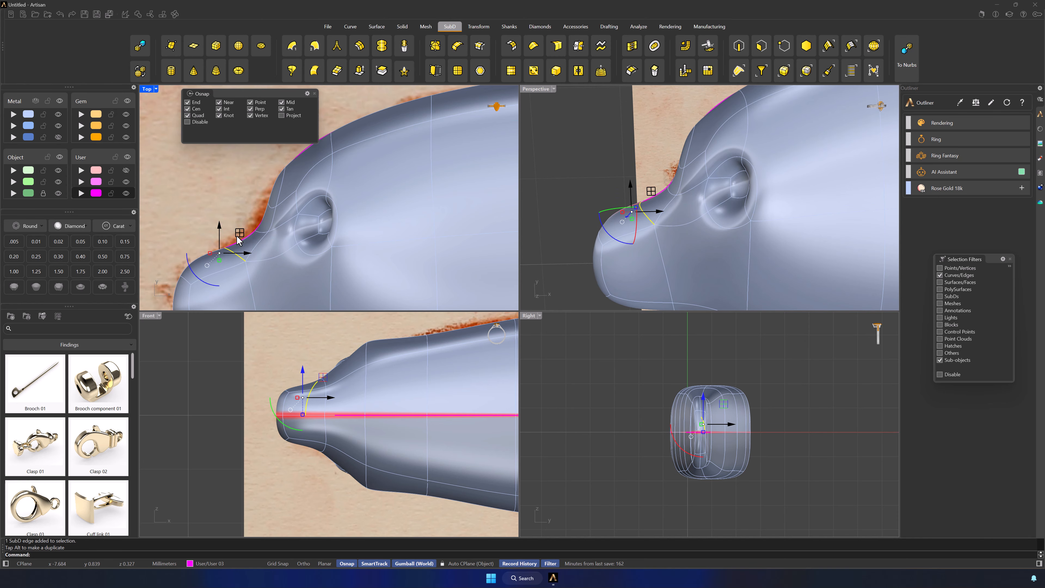
pyautogui.moveTo(238, 235); pyautogui.dragTo(284, 181, button='right')
pyautogui.scroll(-2, 284, 181)
pyautogui.click(241, 214)
pyautogui.moveTo(258, 194); pyautogui.dragTo(257, 199)
pyautogui.click(214, 190)
pyautogui.scroll(-2, 222, 188)
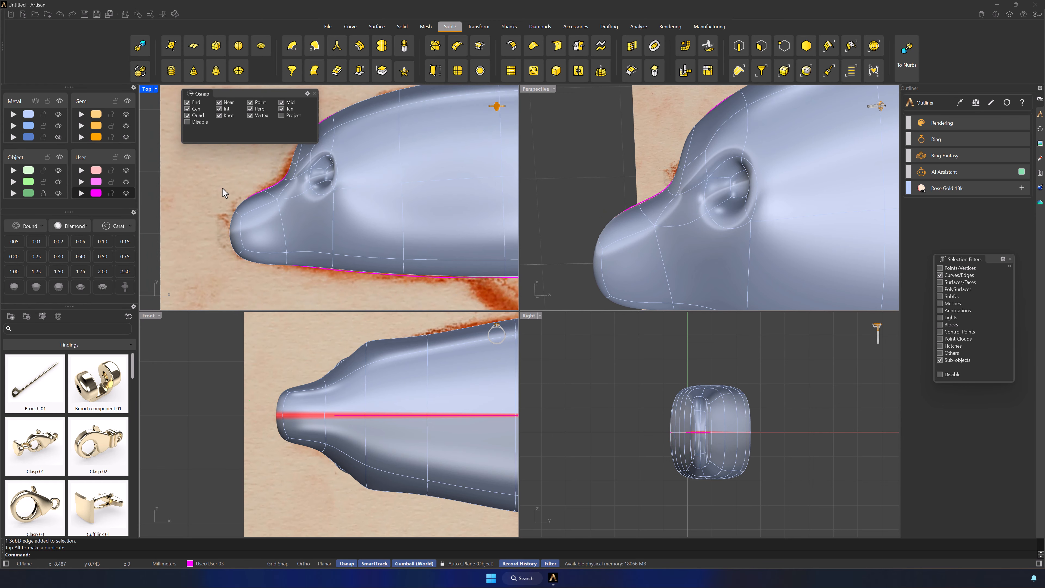
# Shift the edge at the snout's base slightly down and raise the edge across the snout's upper side
pyautogui.moveTo(222, 188); pyautogui.dragTo(216, 239, button='right')
pyautogui.scroll(-6, 703, 203)
pyautogui.moveTo(707, 203); pyautogui.dragTo(794, 252, button='right')
pyautogui.click(690, 196)
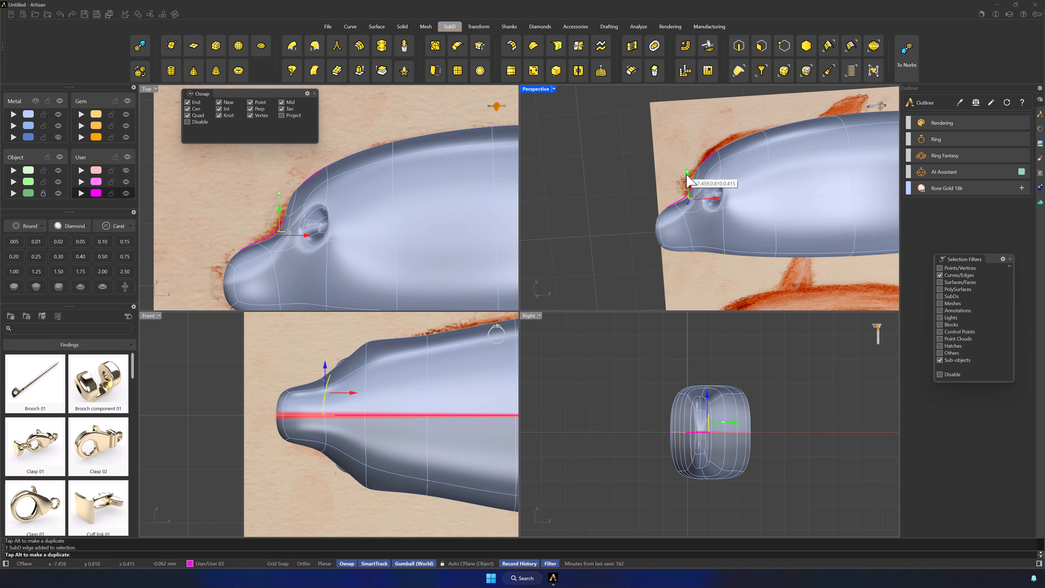
pyautogui.click(214, 244)
pyautogui.click(232, 266)
pyautogui.moveTo(230, 234); pyautogui.dragTo(230, 232)
pyautogui.click(218, 229)
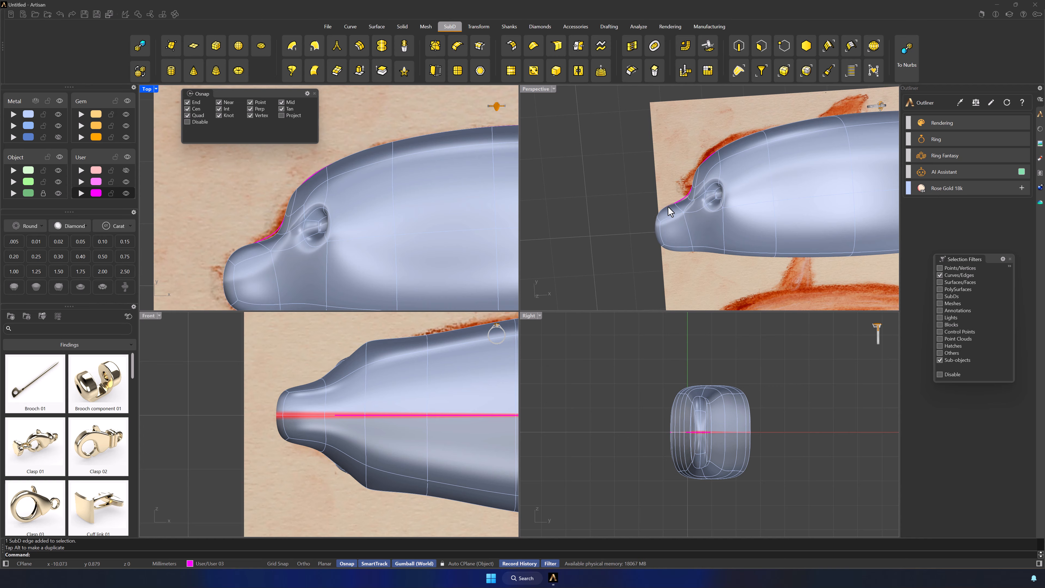
# Move the snout's side edge slightly inward in the Front view and clear the selection filter
pyautogui.click(686, 220)
pyautogui.keyDown('shift'); pyautogui.click(287, 392); pyautogui.keyUp('shift')
pyautogui.moveTo(305, 356); pyautogui.dragTo(305, 360)
pyautogui.click(597, 242)
pyautogui.scroll(-7, 603, 240)
pyautogui.moveTo(699, 231)
pyautogui.mouseDown(button='right')
pyautogui.moveTo(723, 235)
pyautogui.moveTo(724, 250)
pyautogui.mouseUp(button='right')
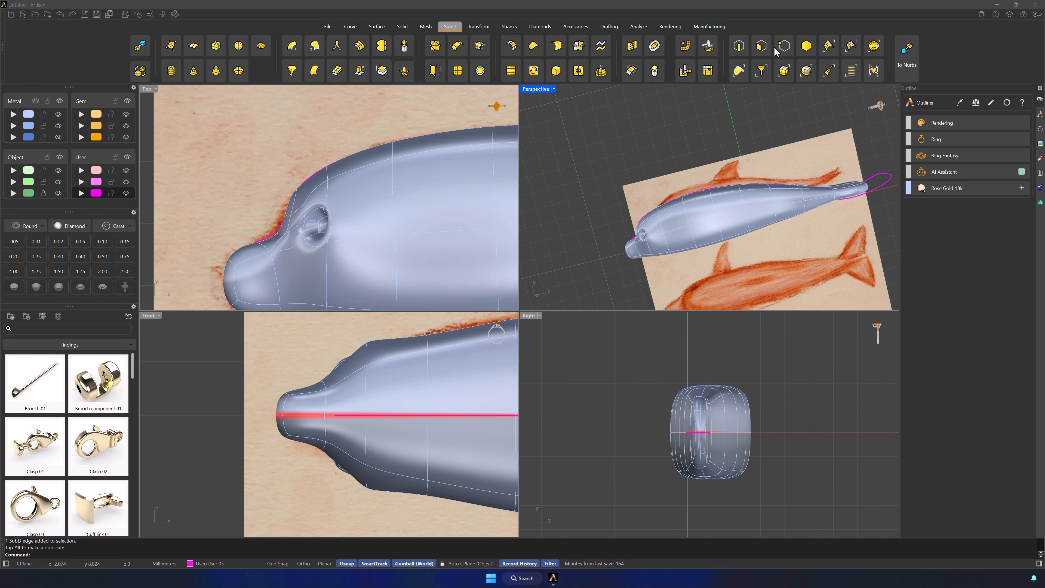
pyautogui.click(812, 48)
# Insert a lengthwise edge across the body's side face at the pectoral fin's root, between its two neighbouring cross edges
pyautogui.scroll(-5, 423, 214)
pyautogui.moveTo(424, 214); pyautogui.dragTo(300, 256, button='right')
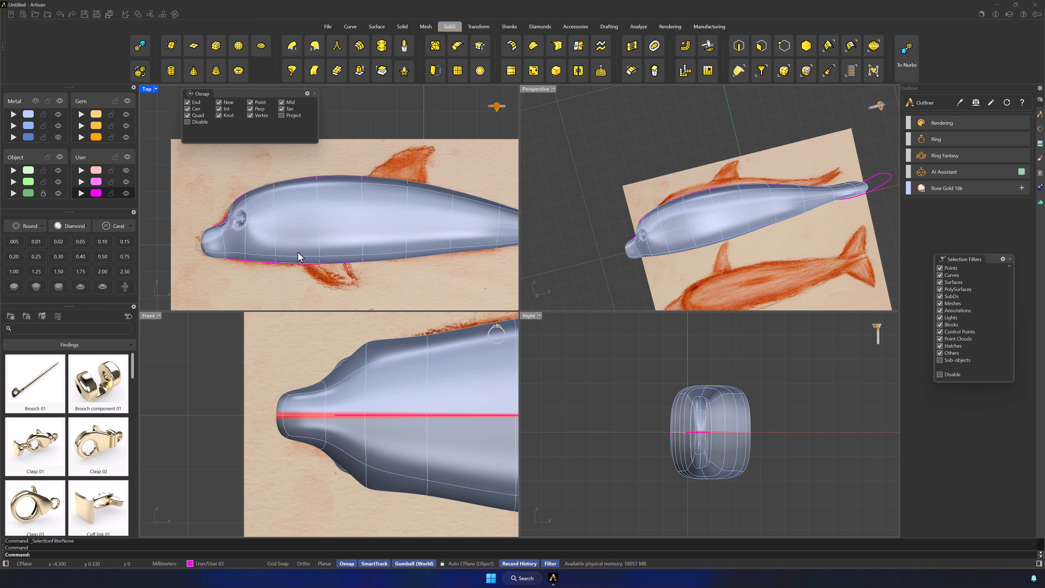
pyautogui.scroll(-5, 361, 355)
pyautogui.moveTo(465, 413); pyautogui.dragTo(361, 387, button='right')
pyautogui.scroll(7, 385, 412)
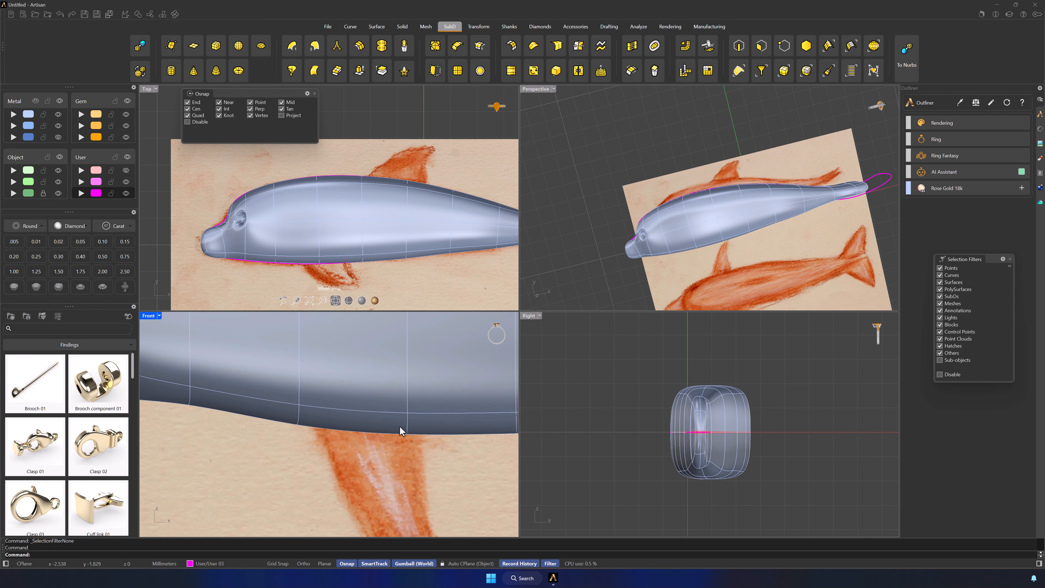
pyautogui.click(401, 430)
pyautogui.click(555, 156)
pyautogui.click(436, 47)
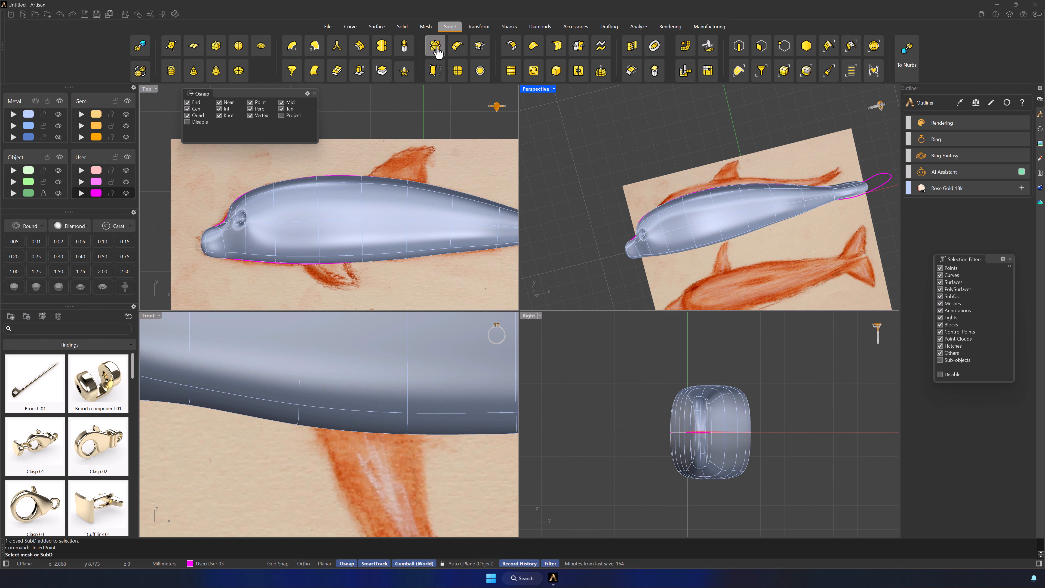
pyautogui.click(320, 242)
pyautogui.click(362, 239)
pyautogui.press('Return')
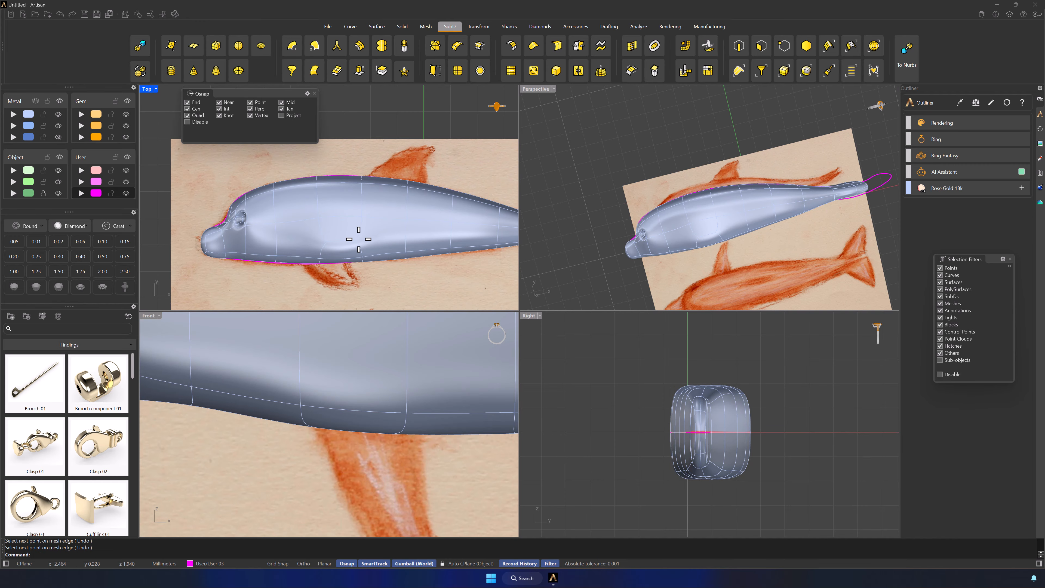
# Restrict selection to faces and extrude the face at the pectoral fin's root outward along the sketched fin in the Front view
pyautogui.scroll(-3, 365, 363)
pyautogui.moveTo(365, 363); pyautogui.dragTo(391, 426, button='right')
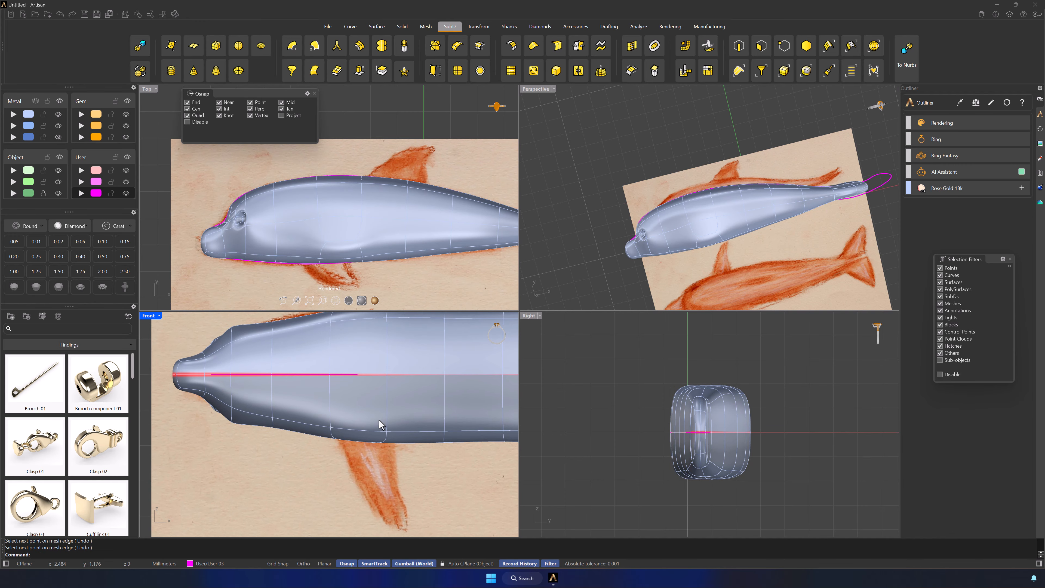
pyautogui.scroll(2, 347, 224)
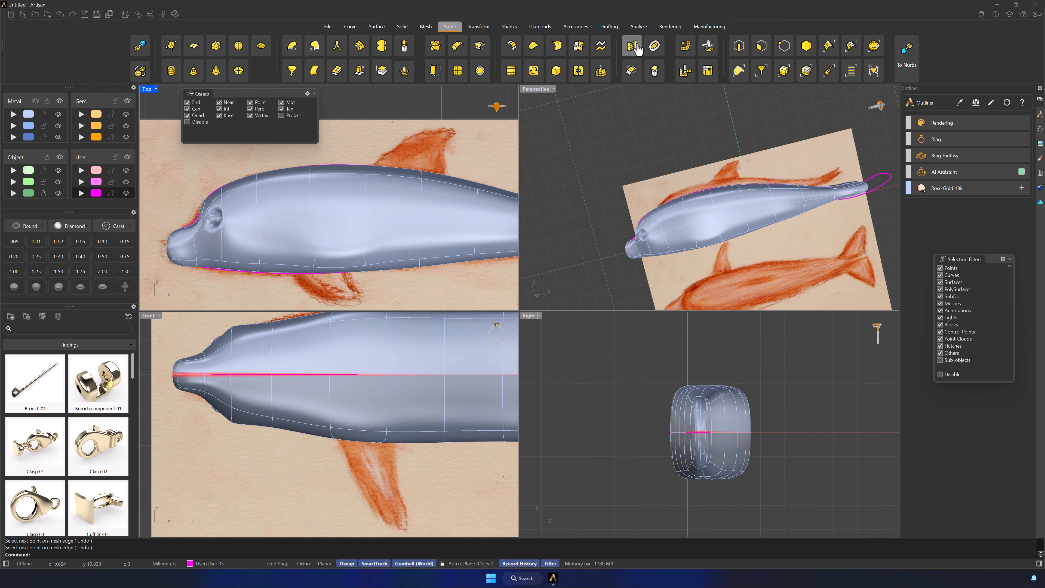
pyautogui.click(752, 46)
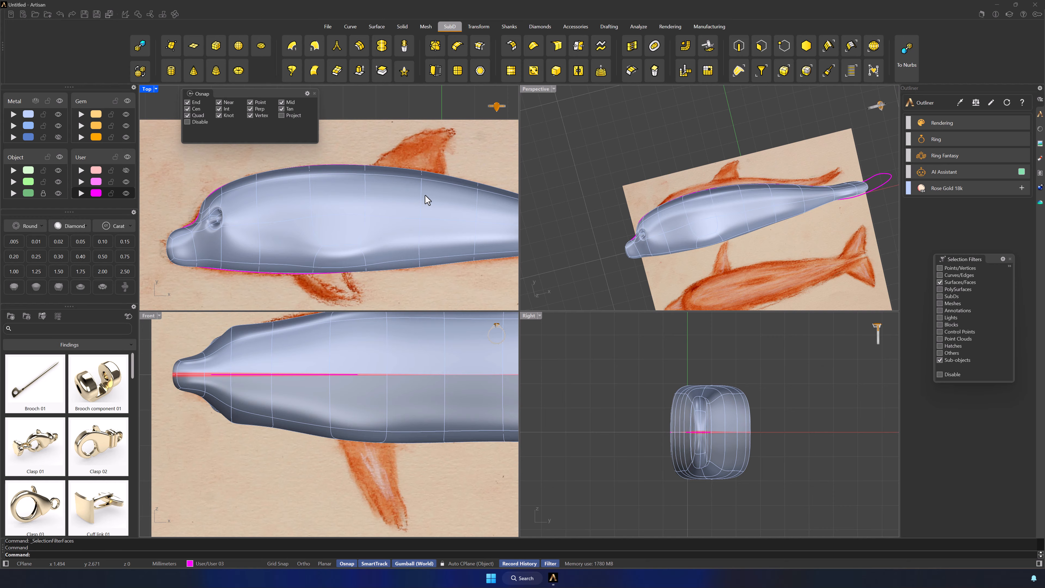
pyautogui.click(338, 236)
pyautogui.scroll(-4, 347, 338)
pyautogui.moveTo(371, 357); pyautogui.dragTo(371, 424, button='right')
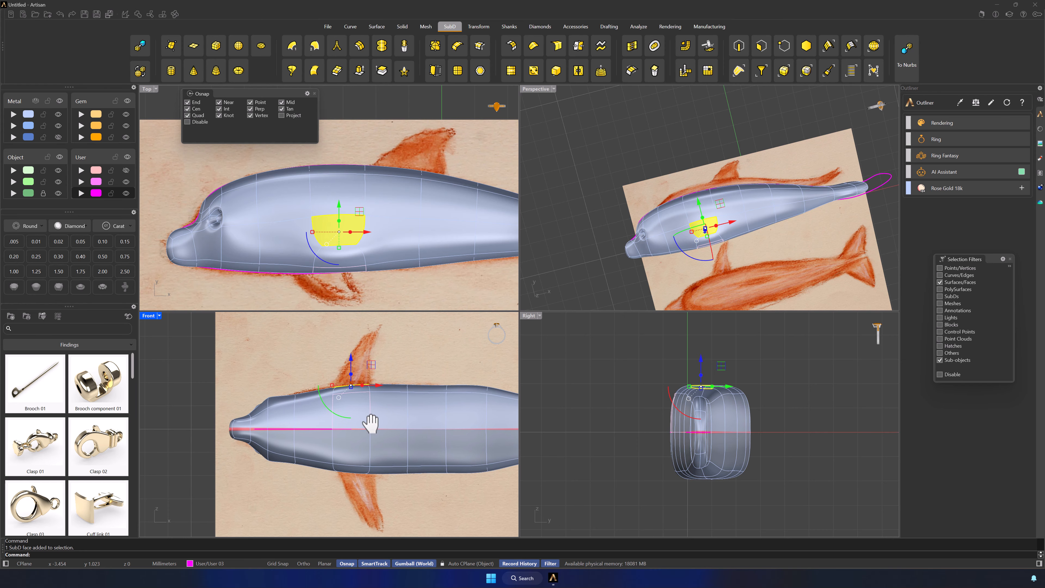
pyautogui.scroll(6, 354, 372)
pyautogui.moveTo(419, 374); pyautogui.dragTo(413, 380, button='right')
pyautogui.scroll(2, 342, 387)
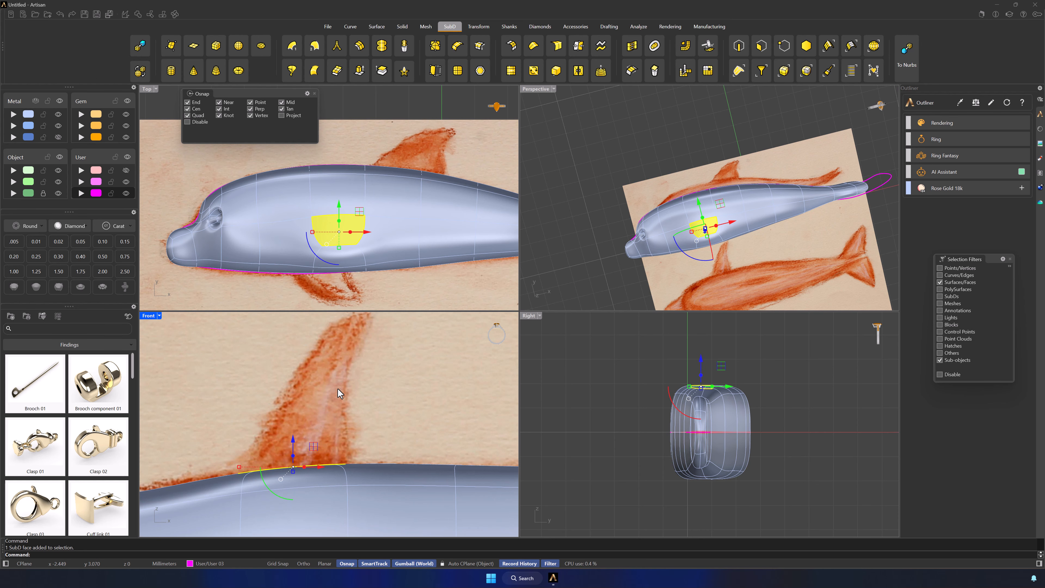
pyautogui.moveTo(294, 458); pyautogui.dragTo(299, 381)
# Extend the pectoral fin to the tip of the reference sketch and taper its end face
pyautogui.moveTo(370, 396); pyautogui.dragTo(367, 451, button='right')
pyautogui.moveTo(310, 423); pyautogui.dragTo(384, 329)
pyautogui.moveTo(309, 346); pyautogui.dragTo(332, 349)
pyautogui.click(411, 437)
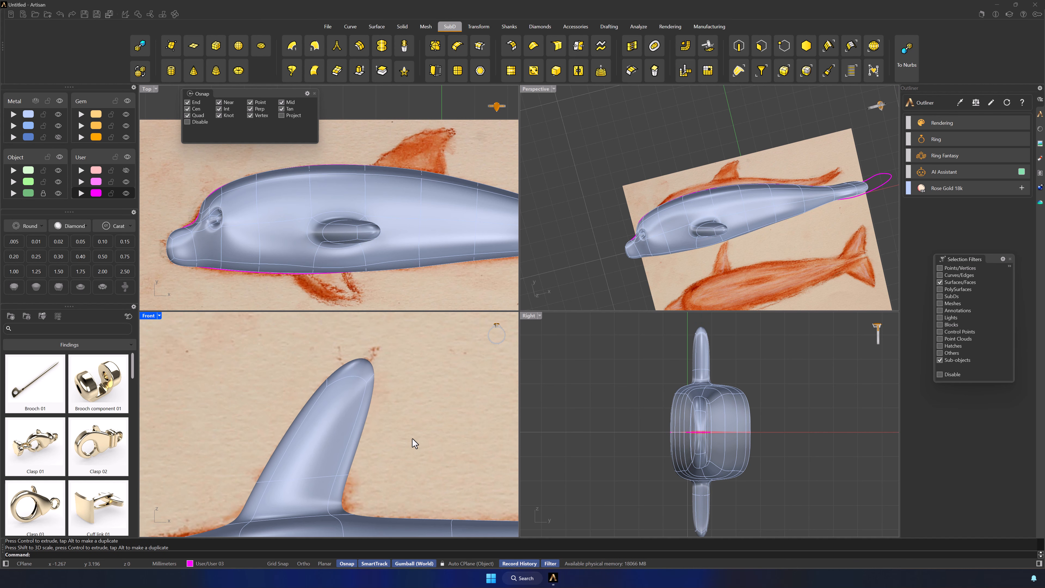
# Insert an edge loop around the pectoral fin at about mid-length in the Front view
pyautogui.moveTo(413, 439); pyautogui.dragTo(441, 406, button='right')
pyautogui.click(457, 46)
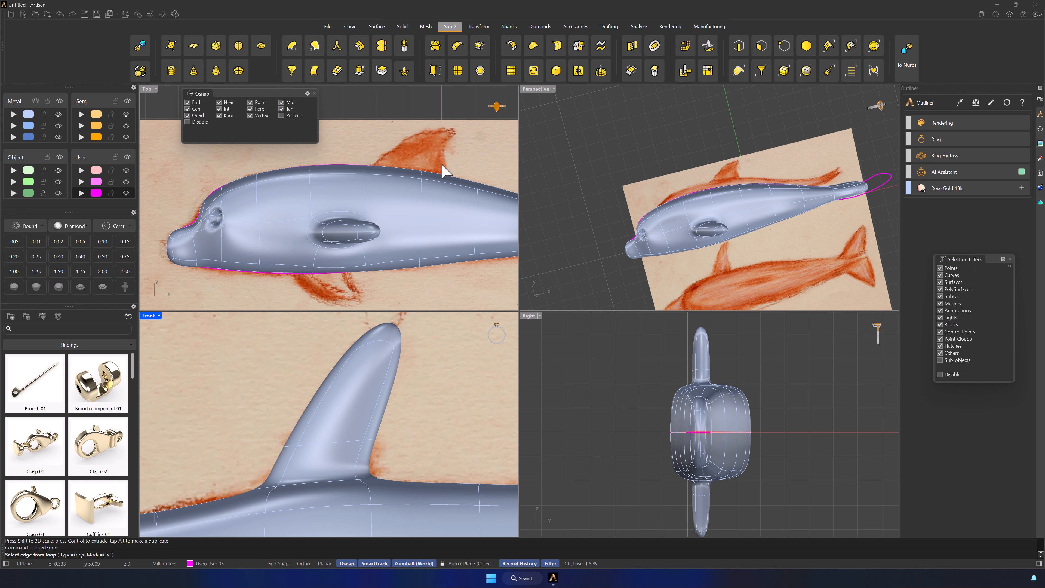
pyautogui.click(336, 441)
pyautogui.press('Return')
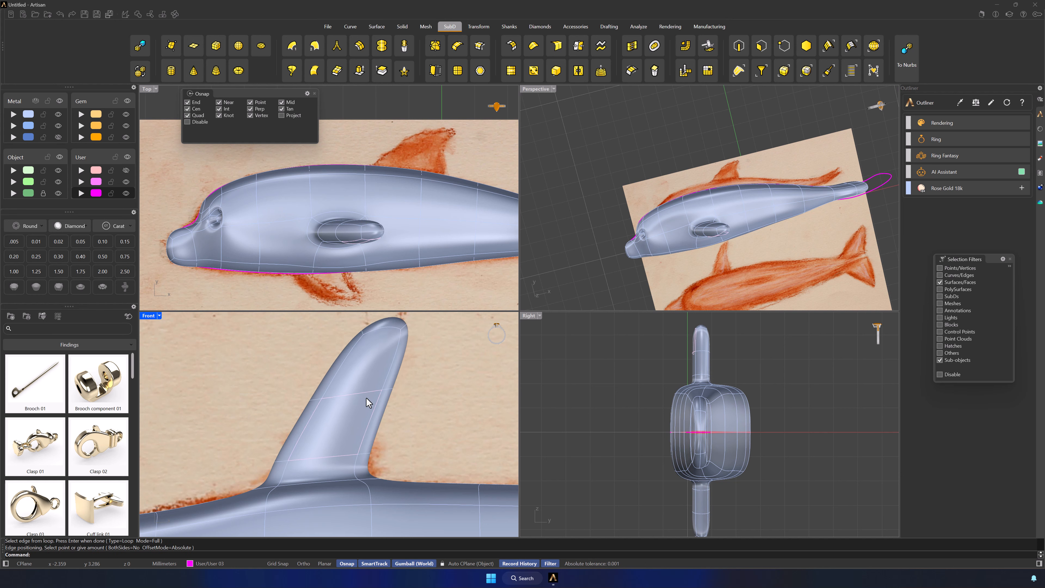
# In a wireframe Front view with only edges selectable, move the pectoral fin's middle edge loop slightly toward the head to follow the sketch
pyautogui.scroll(-6, 367, 398)
pyautogui.click(339, 526)
pyautogui.scroll(9, 355, 417)
pyautogui.scroll(-5, 356, 417)
pyautogui.moveTo(415, 419)
pyautogui.mouseDown(button='right')
pyautogui.moveTo(432, 407)
pyautogui.moveTo(420, 422)
pyautogui.mouseUp(button='right')
pyautogui.press('F2')
pyautogui.doubleClick(365, 382)
pyautogui.moveTo(395, 382); pyautogui.dragTo(380, 387)
# Try to widen the edge loop near the pectoral fin's root in the Front view
pyautogui.doubleClick(356, 432)
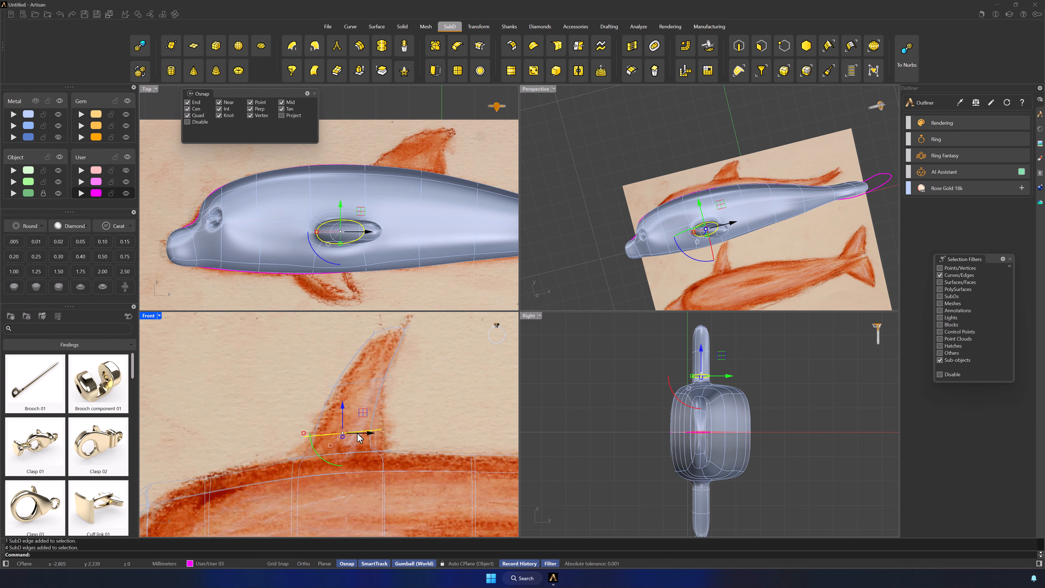
pyautogui.moveTo(309, 433); pyautogui.dragTo(288, 435)
pyautogui.press('shift')
pyautogui.hotkey('ctrl', 'z')
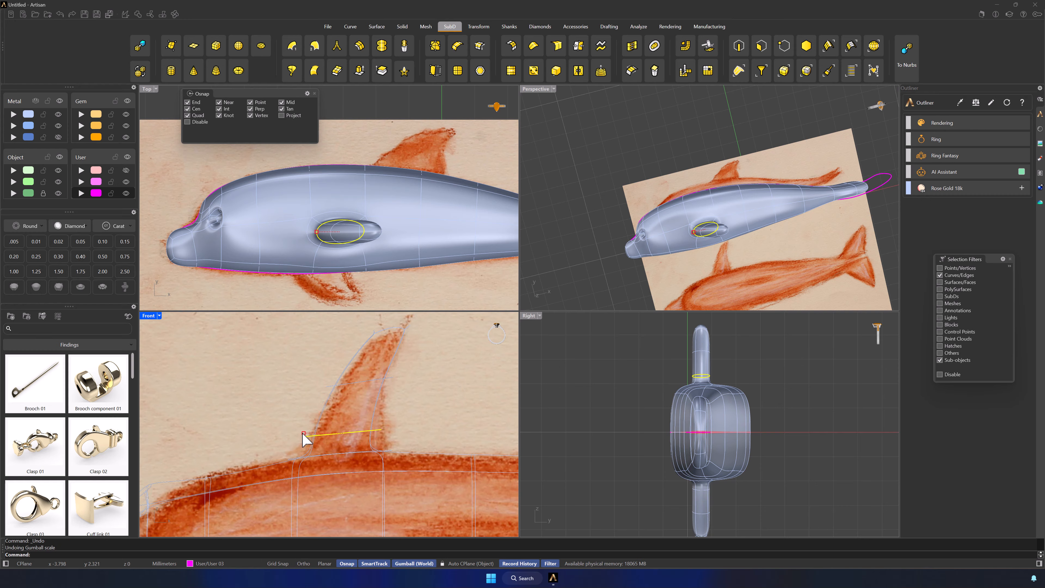
# Rotate the pectoral fin's middle and lower edge loops to follow the fin's curve, and return the Front view to shaded display
pyautogui.click(403, 328)
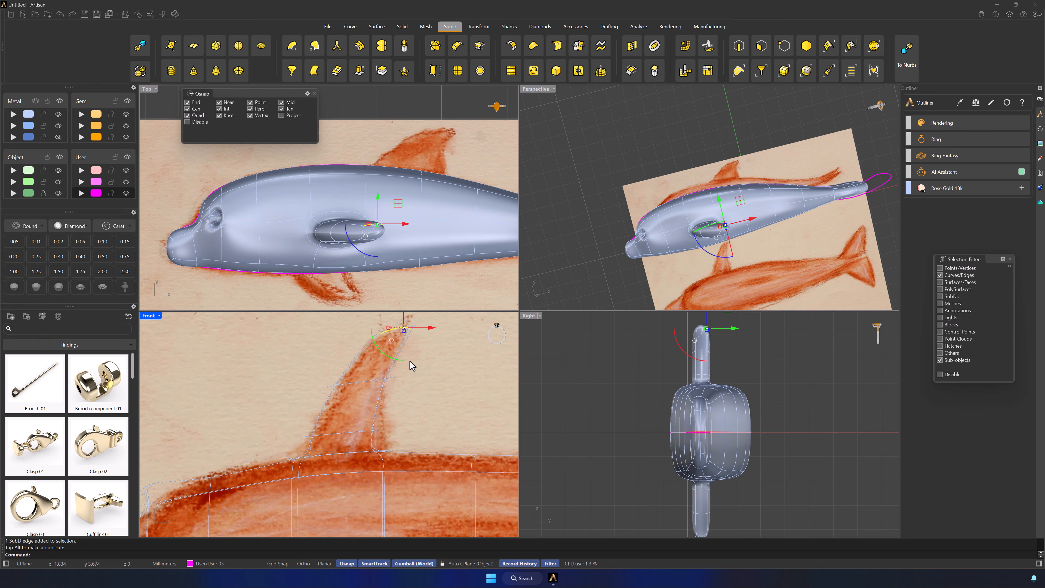
pyautogui.click(361, 385)
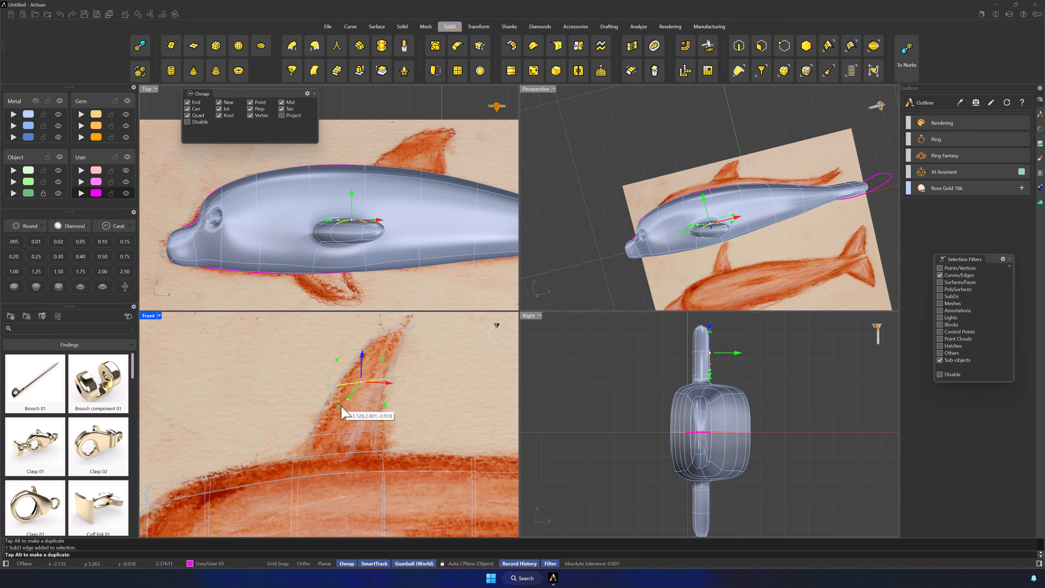
pyautogui.click(403, 405)
pyautogui.doubleClick(375, 381)
pyautogui.moveTo(335, 402); pyautogui.dragTo(339, 395)
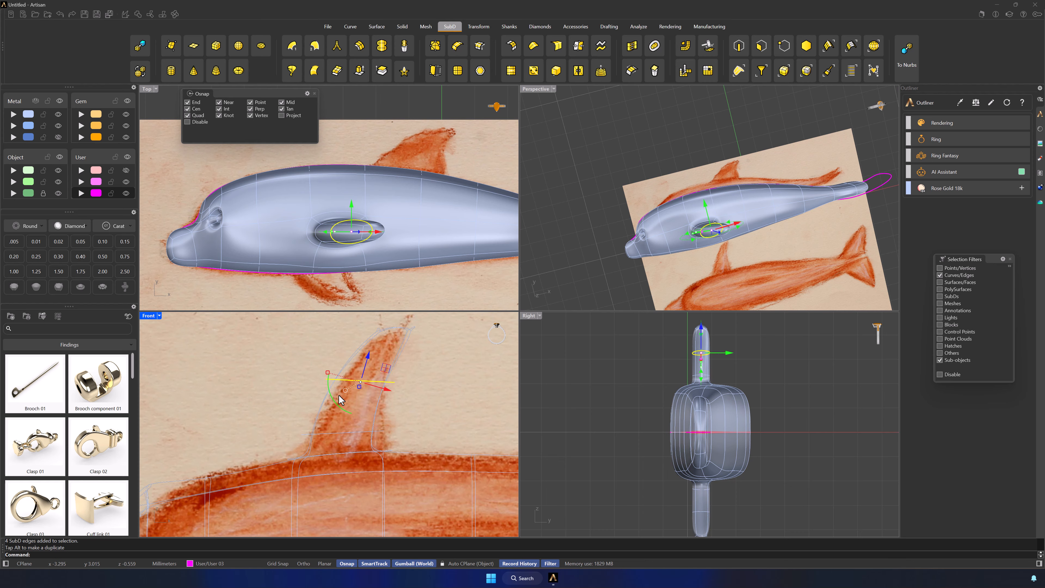
pyautogui.click(349, 417)
pyautogui.doubleClick(355, 431)
pyautogui.moveTo(315, 451); pyautogui.dragTo(311, 445)
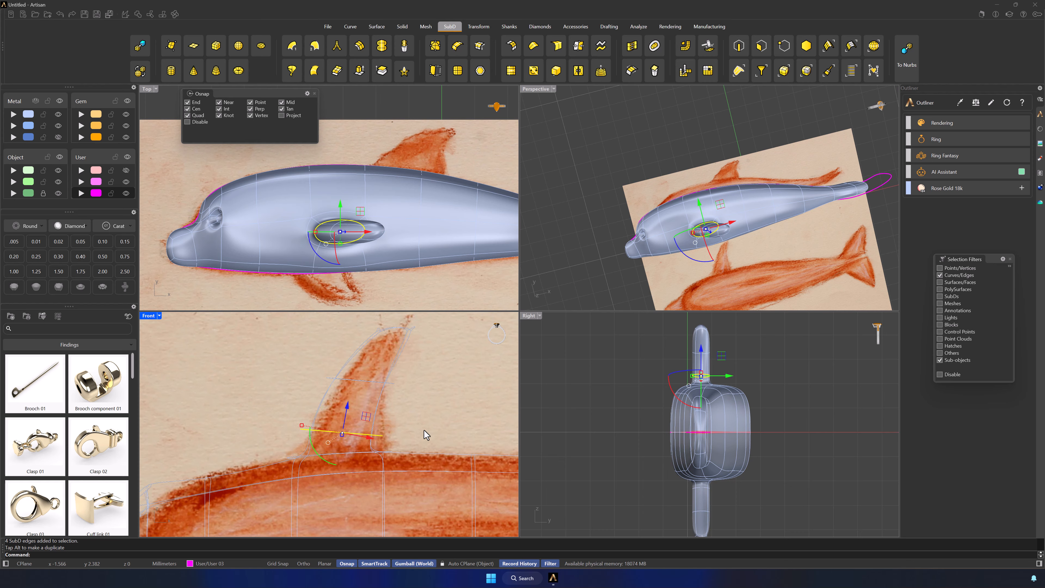
pyautogui.click(447, 367)
pyautogui.click(350, 527)
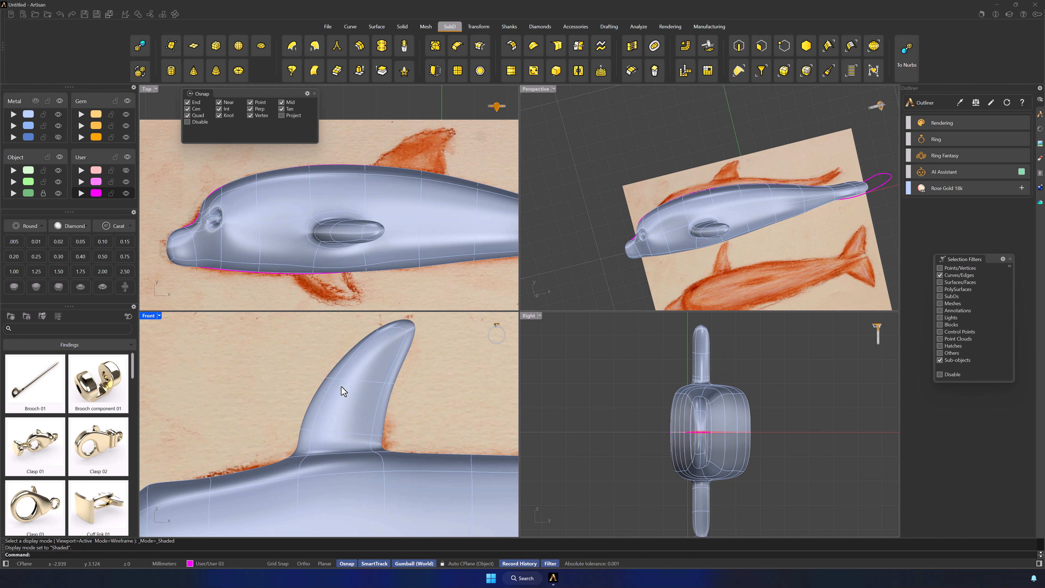
# Try to move the edge loop running along the pectoral fin's leading side and across the body toward the head
pyautogui.doubleClick(325, 407)
pyautogui.scroll(-3, 342, 404)
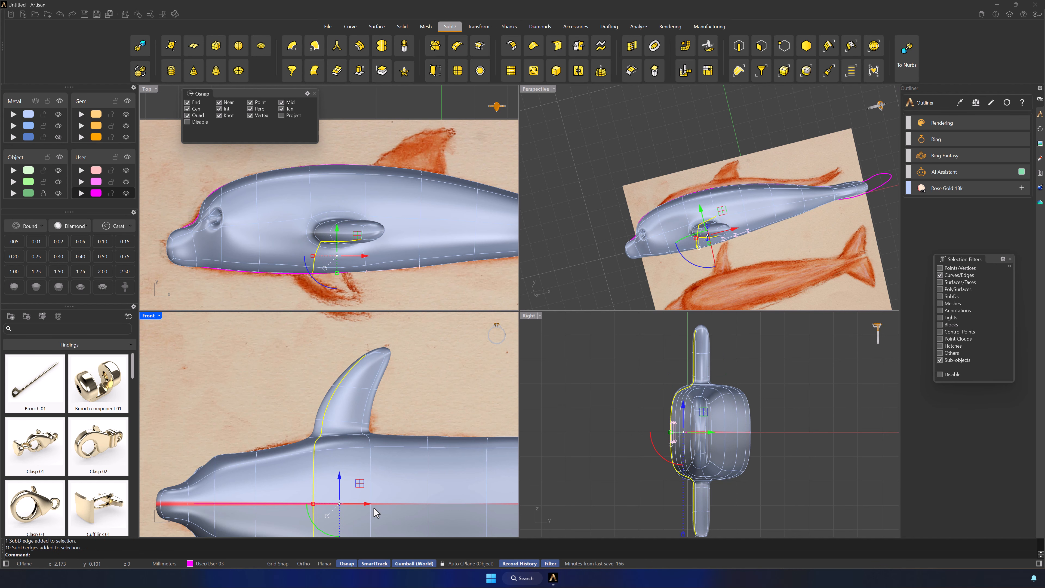
pyautogui.moveTo(367, 504); pyautogui.dragTo(363, 505)
pyautogui.hotkey('ctrl', 'z')
pyautogui.click(424, 413)
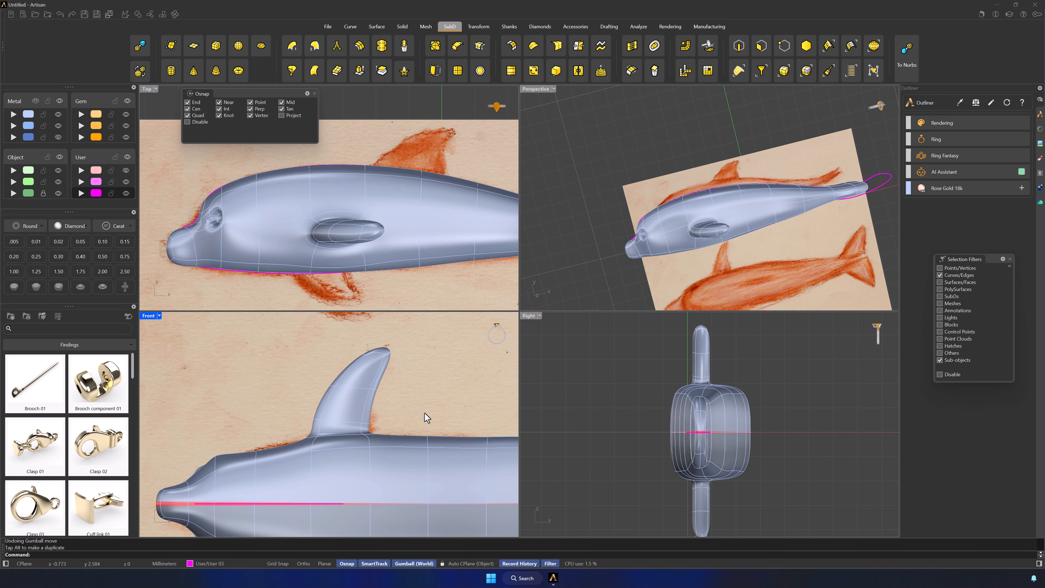
# Thin the pectoral fin by scaling its middle and lower edge loops down in the thickness direction
pyautogui.scroll(-4, 425, 413)
pyautogui.scroll(6, 397, 387)
pyautogui.moveTo(723, 264); pyautogui.dragTo(736, 244, button='right')
pyautogui.scroll(6, 727, 280)
pyautogui.scroll(7, 736, 244)
pyautogui.doubleClick(643, 205)
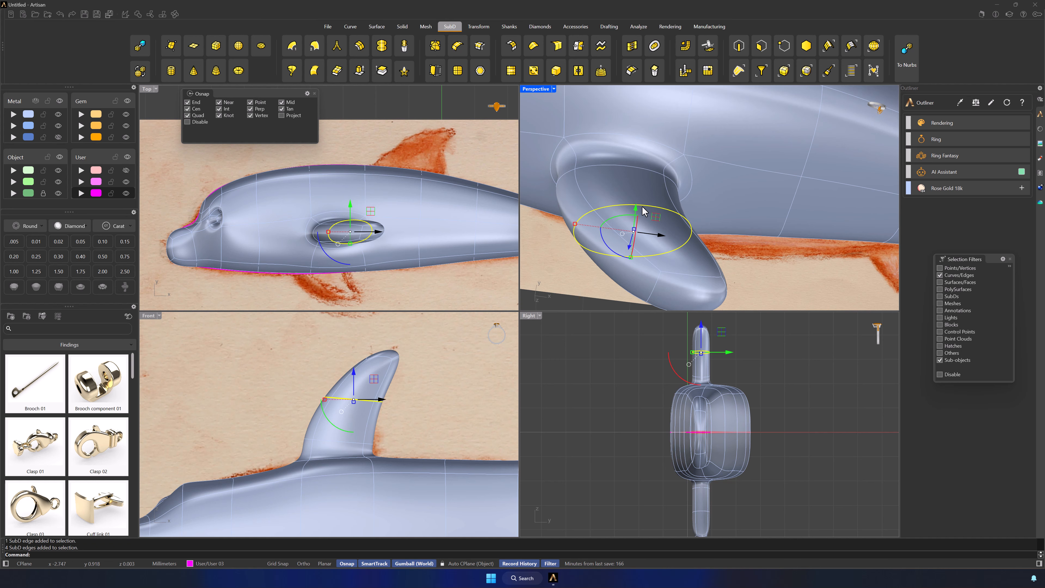
pyautogui.keyDown('shift'); pyautogui.doubleClick(631, 172); pyautogui.keyUp('shift')
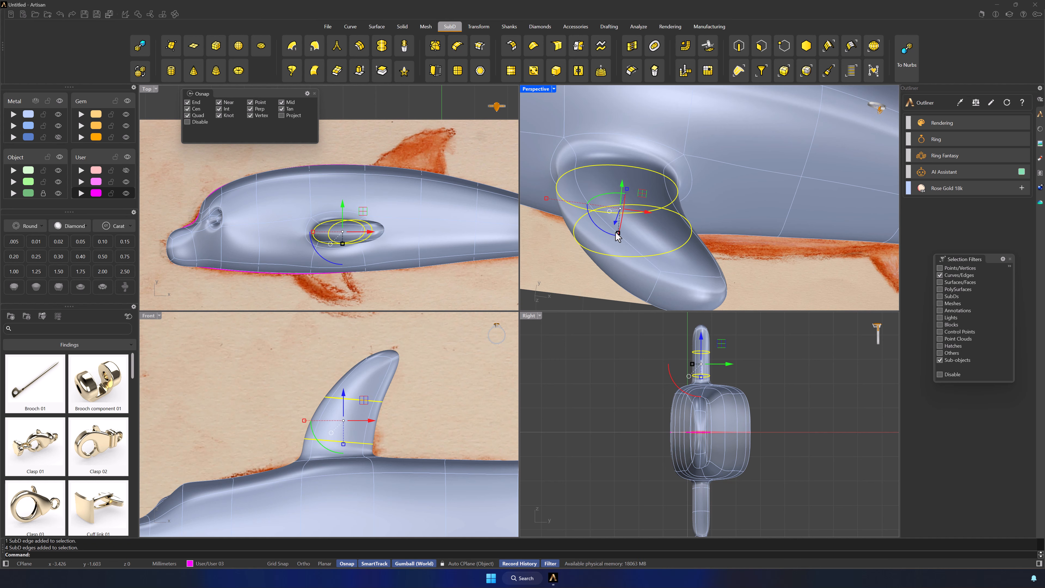
pyautogui.moveTo(617, 233); pyautogui.dragTo(617, 225)
pyautogui.click(564, 269)
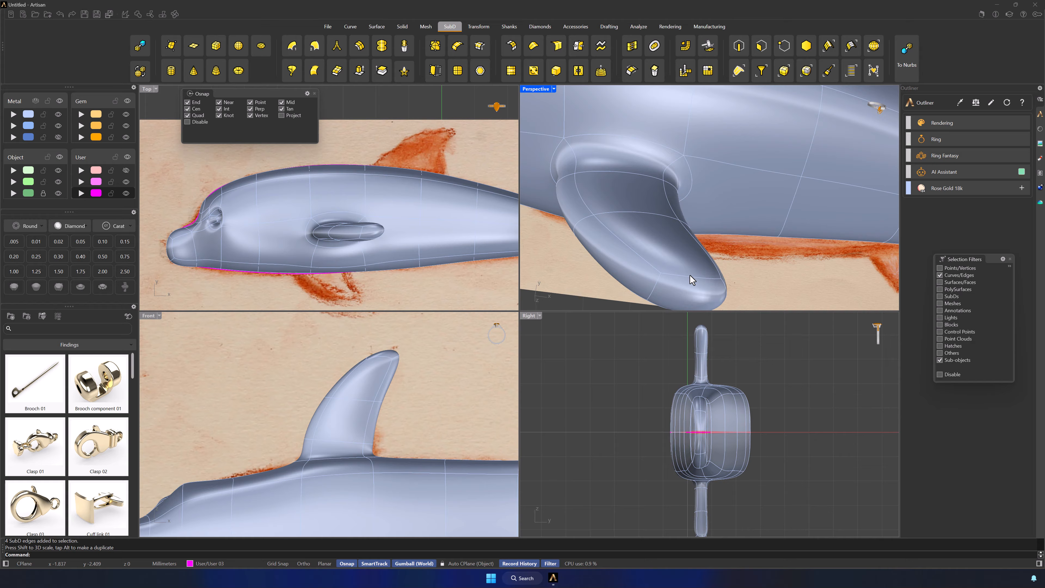
# Flatten the pectoral fin's tip by moving its end edges toward the fin's mid-plane
pyautogui.click(690, 277)
pyautogui.moveTo(702, 257); pyautogui.dragTo(700, 270)
pyautogui.keyDown('shift'); pyautogui.moveTo(738, 286); pyautogui.dragTo(756, 249, button='right'); pyautogui.keyUp('shift')
pyautogui.moveTo(690, 132); pyautogui.dragTo(689, 141)
pyautogui.click(592, 220)
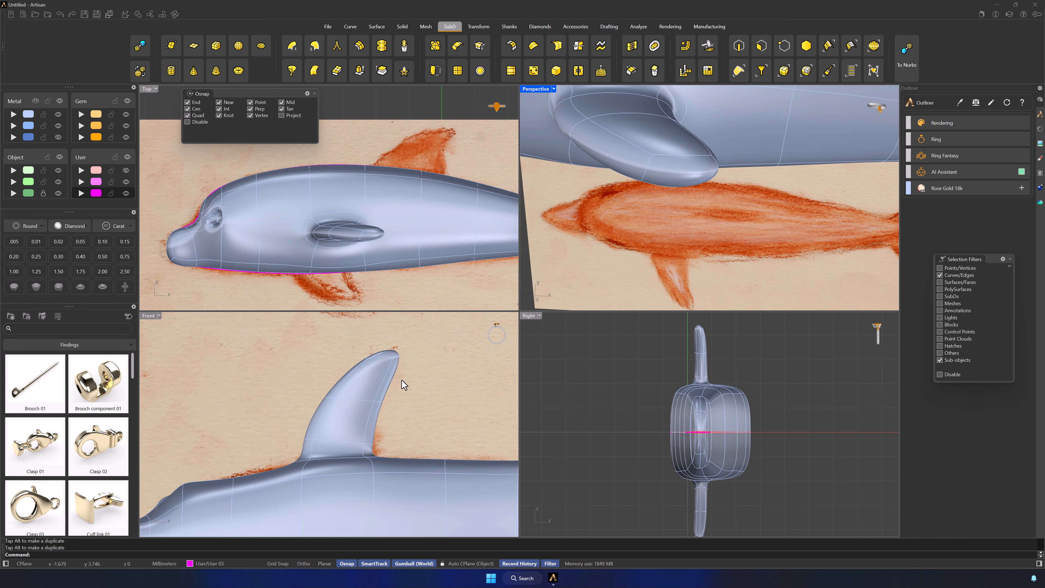
# Move the edge along the dolphin's back toward the tail in the Top view to span the sketched dorsal fin's base
pyautogui.scroll(-6, 403, 384)
pyautogui.moveTo(735, 202); pyautogui.dragTo(763, 203, button='right')
pyautogui.scroll(-7, 767, 182)
pyautogui.moveTo(420, 387); pyautogui.dragTo(327, 367, button='right')
pyautogui.moveTo(449, 195); pyautogui.dragTo(354, 235, button='right')
pyautogui.scroll(4, 378, 230)
pyautogui.click(413, 239)
pyautogui.moveTo(394, 215); pyautogui.dragTo(427, 223)
pyautogui.click(234, 192)
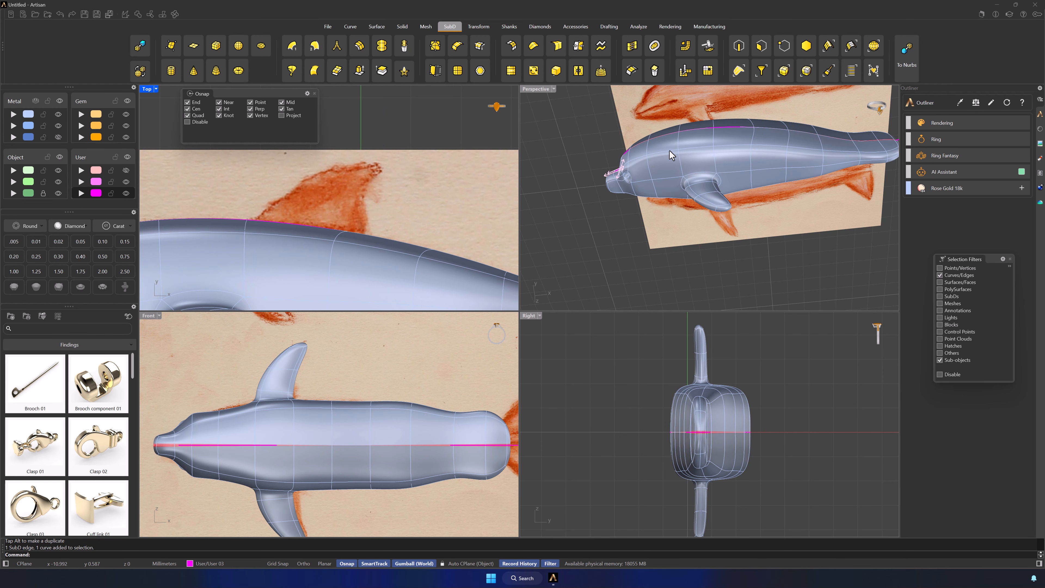
pyautogui.click(695, 131)
pyautogui.click(731, 129)
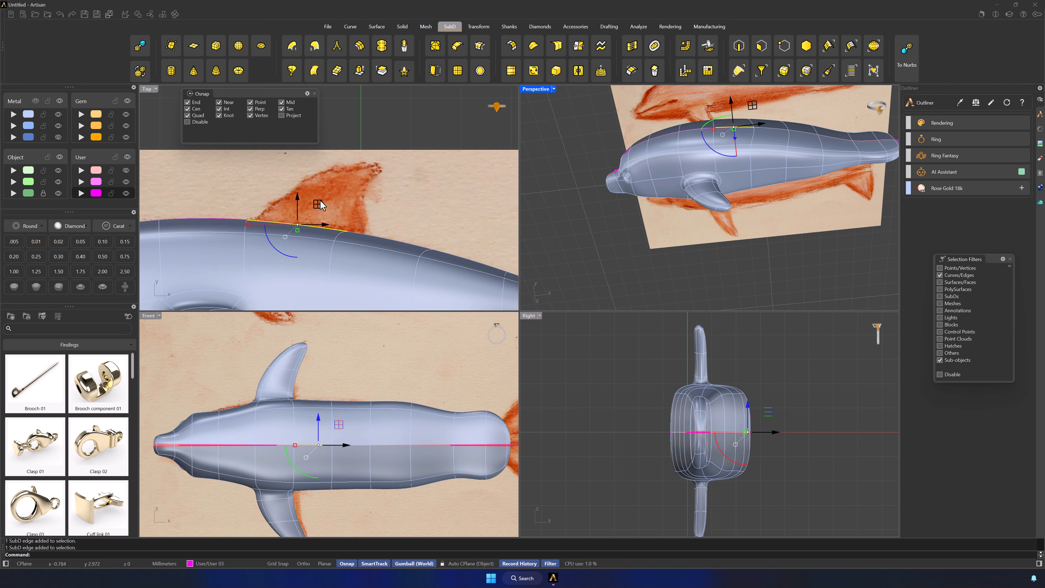
pyautogui.moveTo(320, 202); pyautogui.dragTo(344, 201)
pyautogui.click(397, 219)
pyautogui.moveTo(401, 236); pyautogui.dragTo(436, 238, button='right')
pyautogui.click(345, 225)
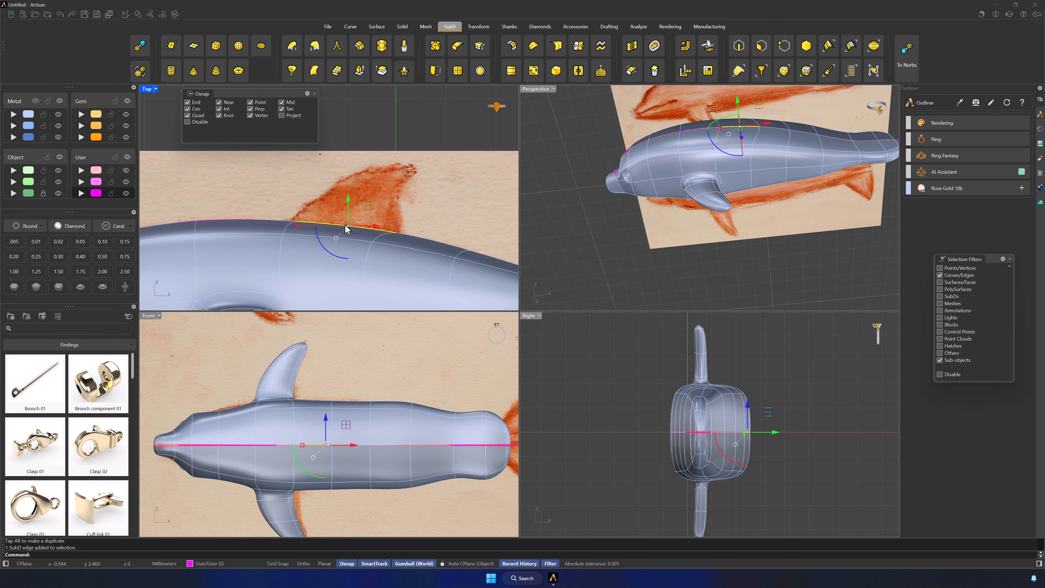
# Remove the existing reflection symmetry from the dolphin's SubD body
pyautogui.scroll(5, 309, 453)
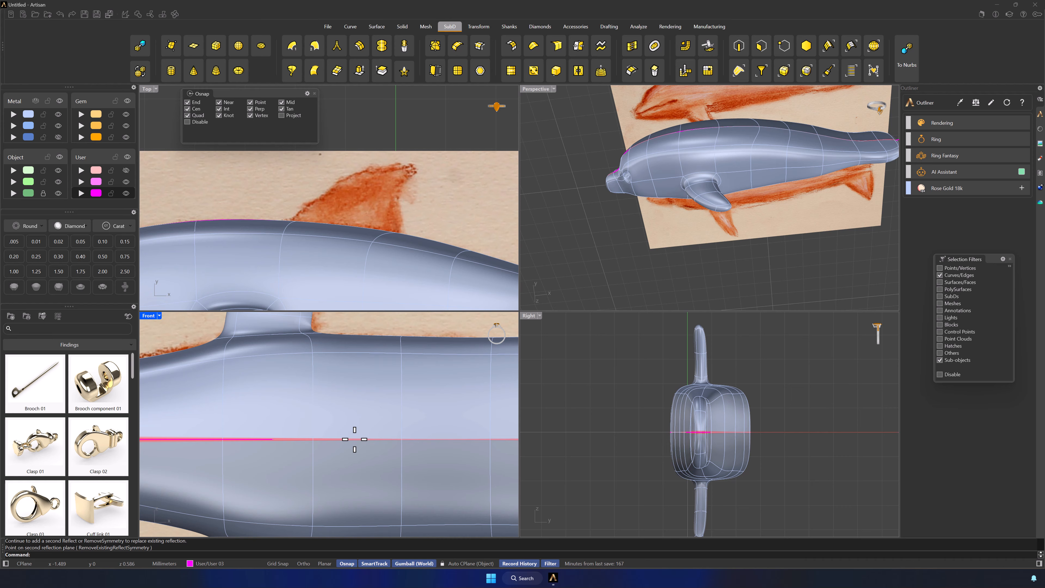
pyautogui.click(386, 79)
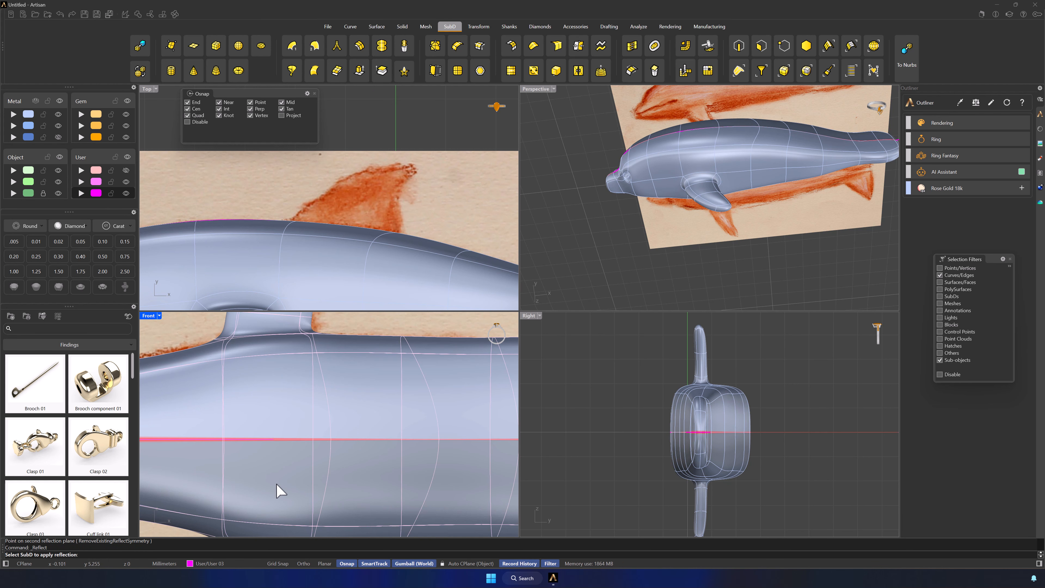
pyautogui.click(117, 554)
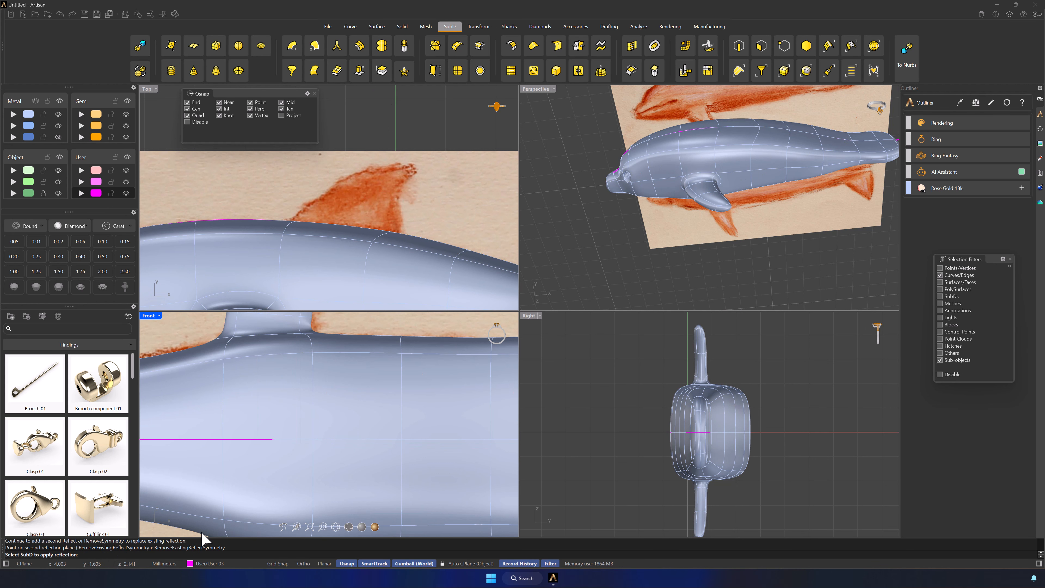
pyautogui.click(359, 451)
pyautogui.keyDown('shift'); pyautogui.click(354, 478); pyautogui.keyUp('shift')
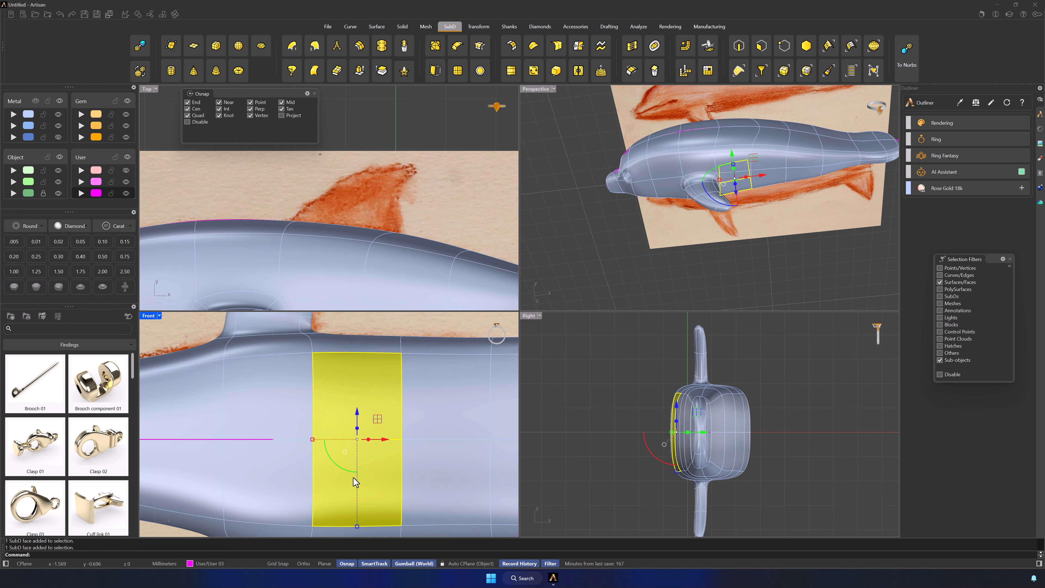
pyautogui.scroll(-3, 387, 397)
pyautogui.click(415, 331)
pyautogui.scroll(-5, 413, 354)
pyautogui.moveTo(411, 358); pyautogui.dragTo(334, 435, button='right')
pyautogui.scroll(3, 334, 435)
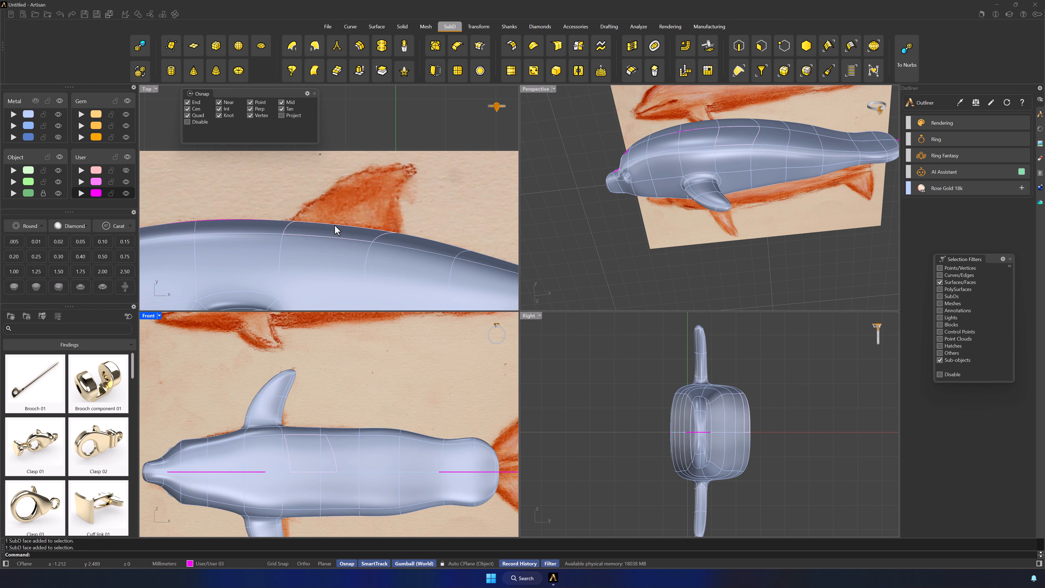
# Change the Front viewport to a Back view and subdivide the two faces on the back beneath the sketched dorsal fin
pyautogui.click(745, 129)
pyautogui.moveTo(187, 356); pyautogui.dragTo(198, 331, button='right')
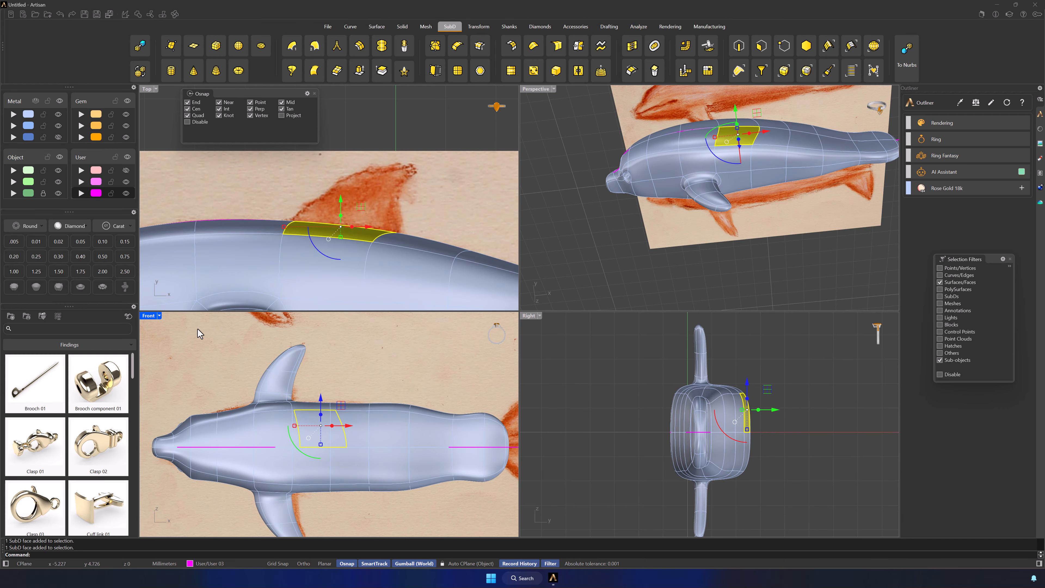
pyautogui.click(160, 316)
pyautogui.moveTo(180, 438)
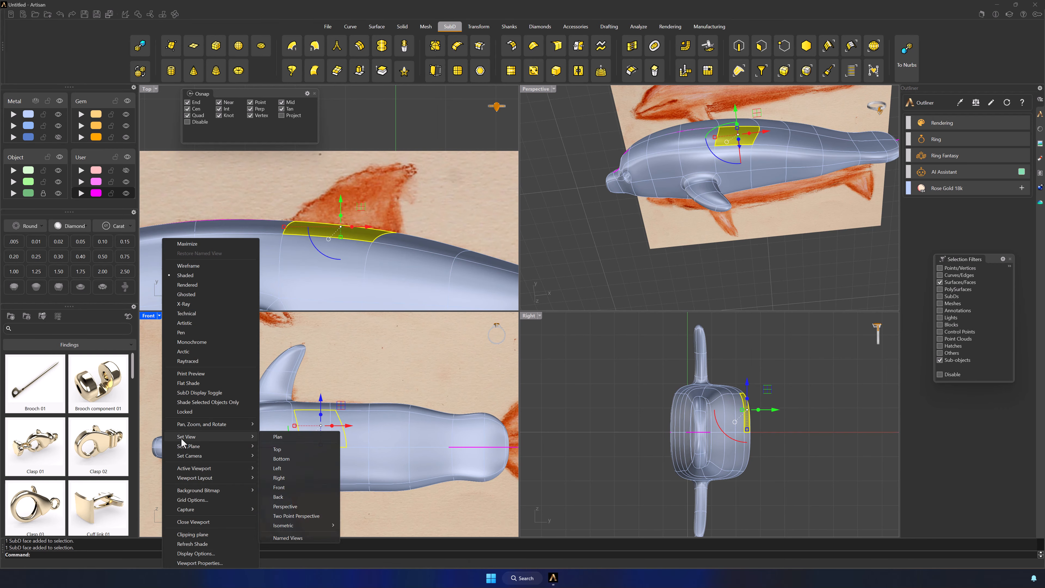
pyautogui.click(278, 497)
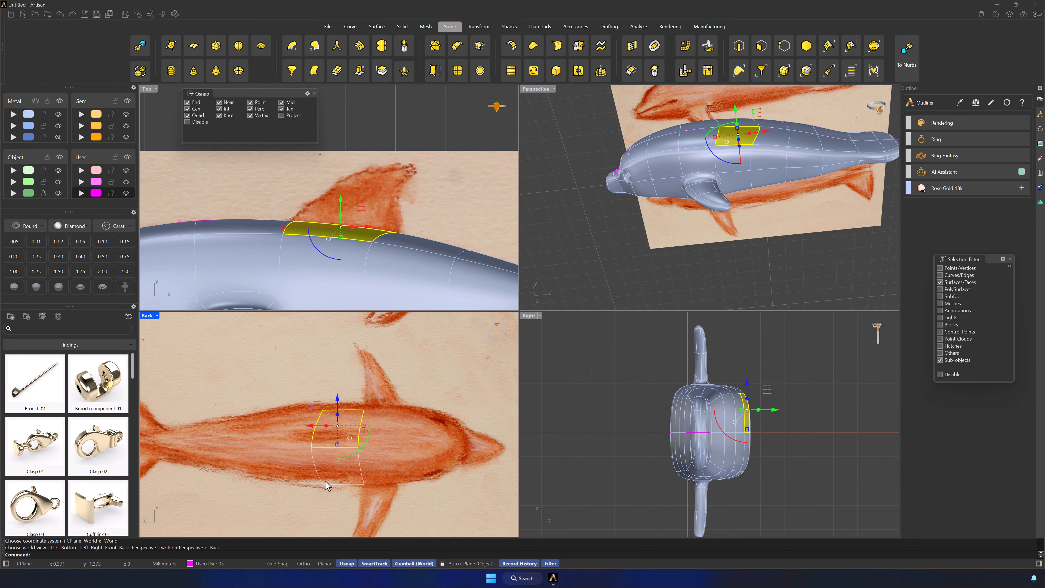
pyautogui.keyDown('shift'); pyautogui.click(339, 475); pyautogui.keyUp('shift')
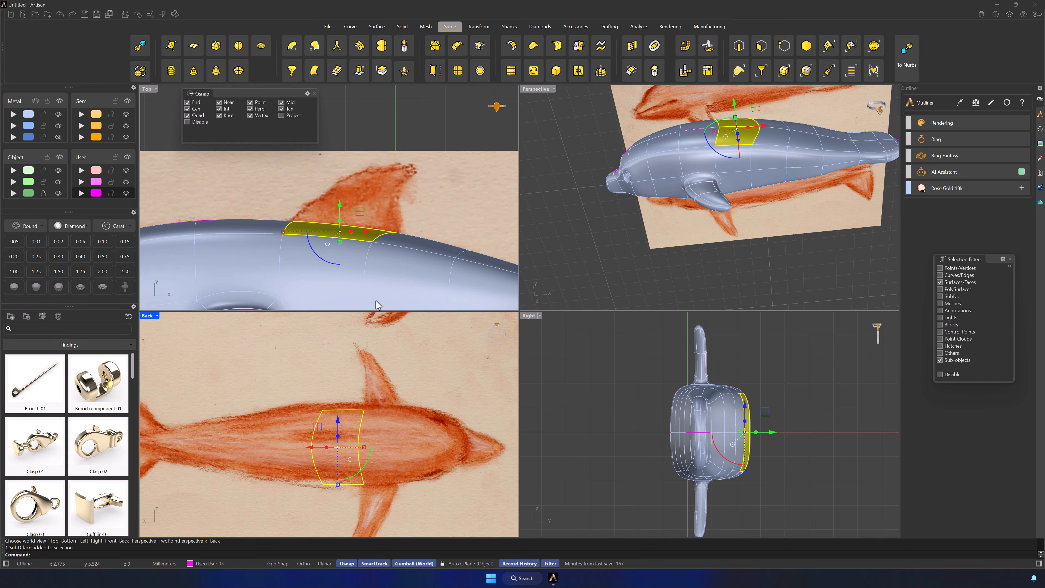
pyautogui.moveTo(464, 201); pyautogui.dragTo(460, 218, button='right')
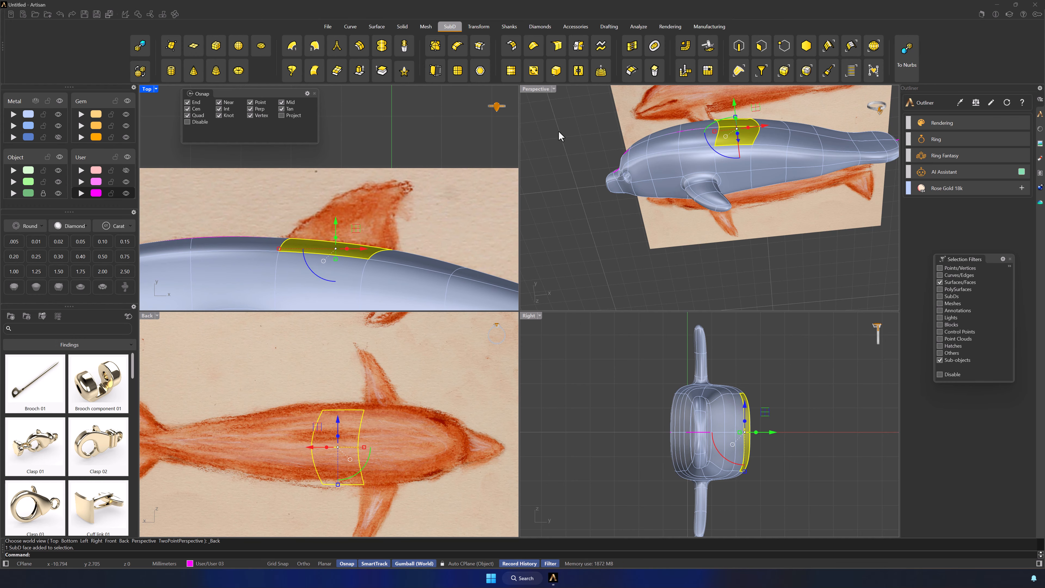
pyautogui.click(457, 71)
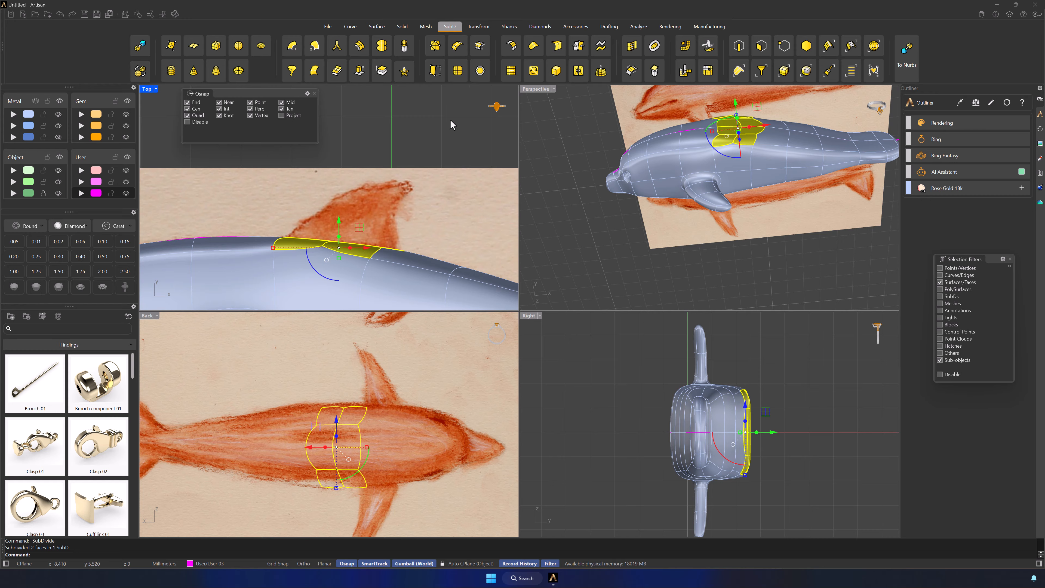
pyautogui.click(433, 202)
# Select the four subdivided faces around the centre line at the dorsal fin's base and narrow them across the body's width
pyautogui.scroll(10, 773, 157)
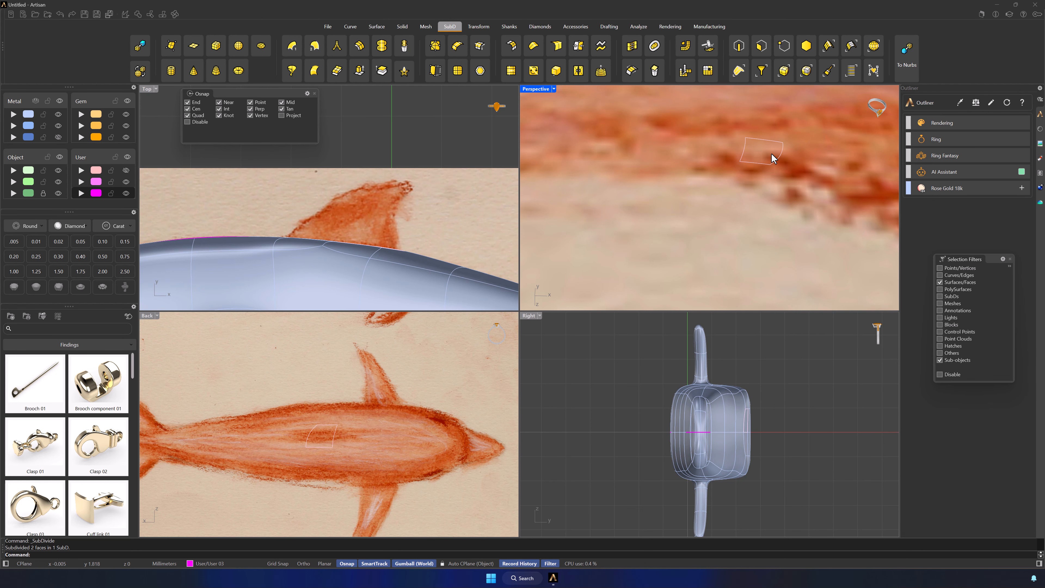
pyautogui.scroll(-4, 772, 158)
pyautogui.moveTo(772, 159); pyautogui.dragTo(777, 213, button='right')
pyautogui.click(691, 176)
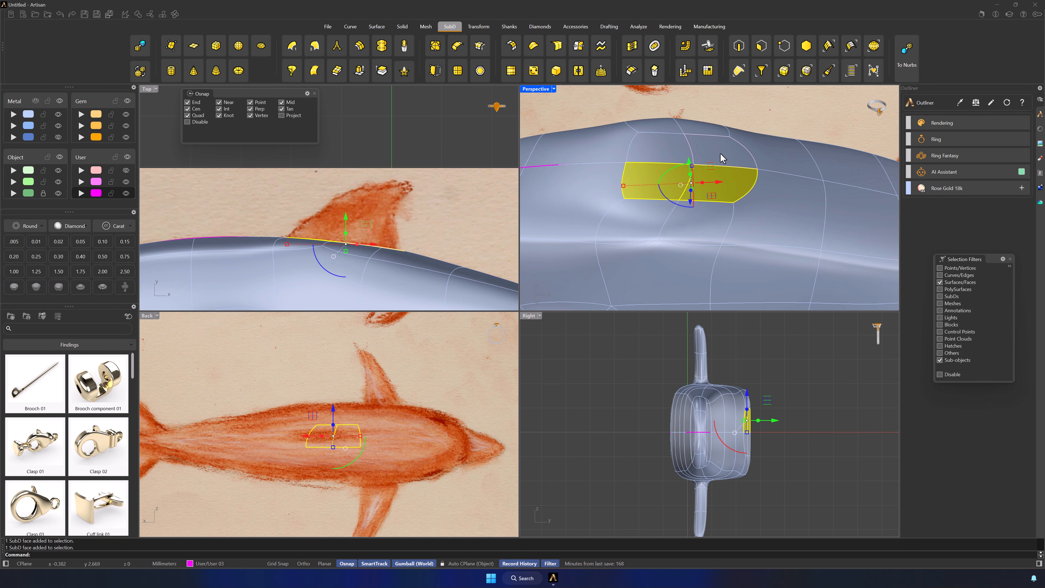
pyautogui.keyDown('shift'); pyautogui.click(722, 158); pyautogui.keyUp('shift')
pyautogui.moveTo(365, 237); pyautogui.dragTo(349, 269, button='right')
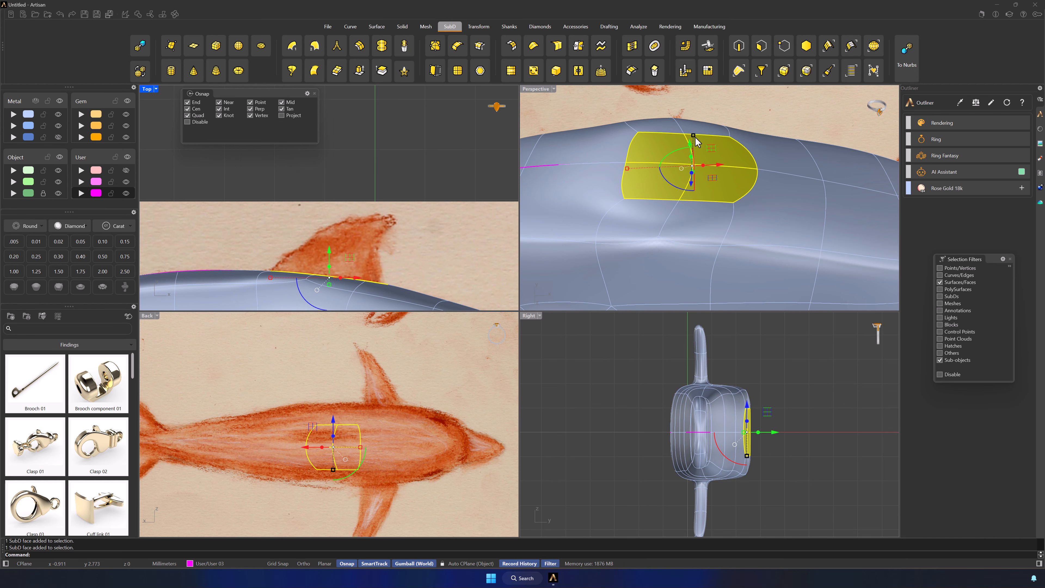
pyautogui.moveTo(333, 469); pyautogui.dragTo(333, 455)
# Extrude the narrowed faces in stages along the sketched dorsal fin in the Top view and taper the end into a tip
pyautogui.moveTo(328, 266); pyautogui.dragTo(333, 253)
pyautogui.scroll(2, 365, 245)
pyautogui.moveTo(366, 246); pyautogui.dragTo(368, 252, button='right')
pyautogui.moveTo(323, 263); pyautogui.dragTo(405, 200)
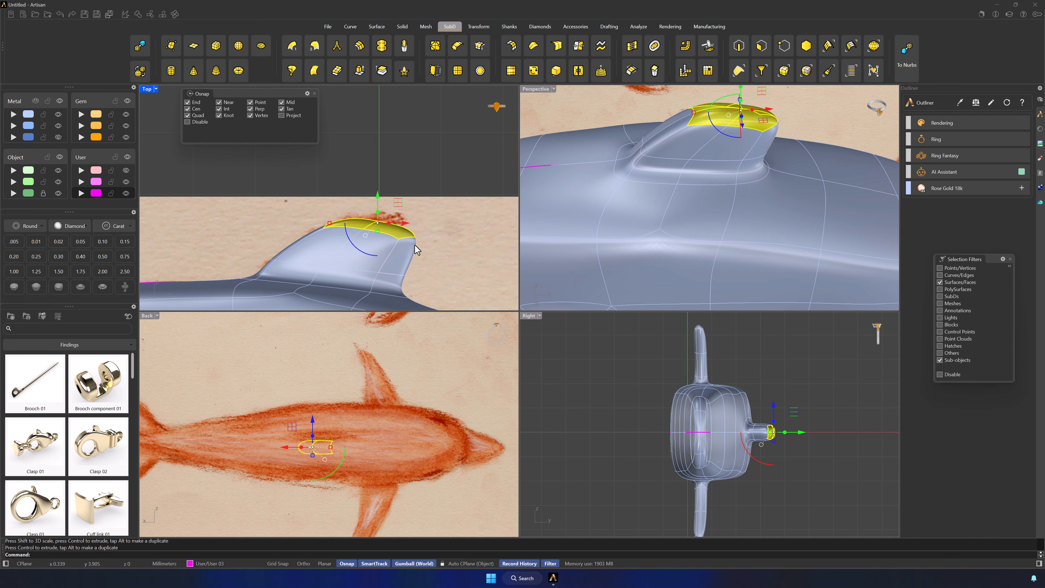
pyautogui.moveTo(465, 237); pyautogui.dragTo(430, 272, button='right')
pyautogui.moveTo(344, 248); pyautogui.dragTo(290, 256)
pyautogui.press('Escape')
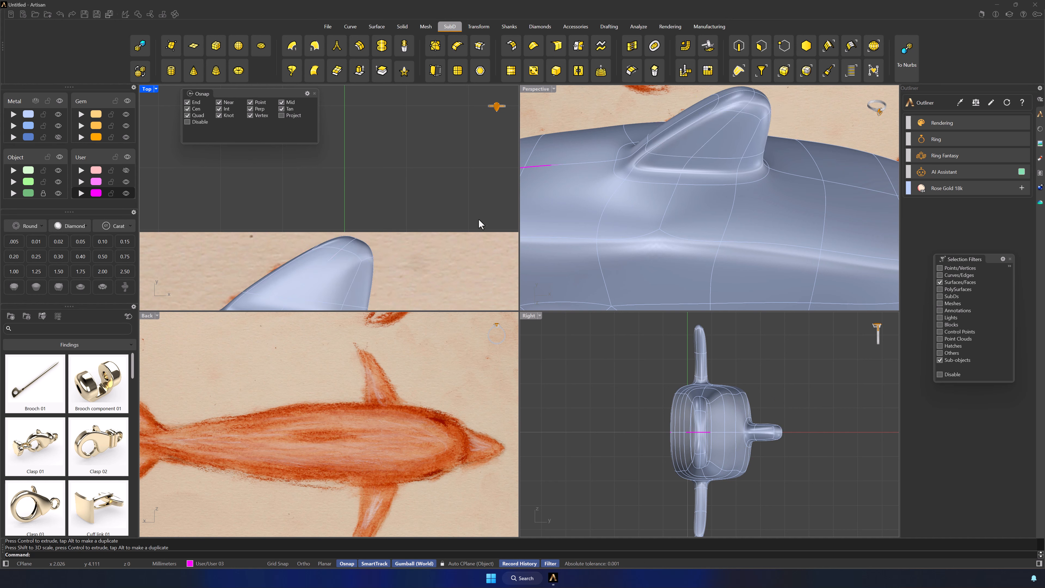
# Select the edge loop around the dorsal fin's middle, set the Top view to wireframe, and rotate, move and scale the loop to fit the sketched fin
pyautogui.doubleClick(669, 156)
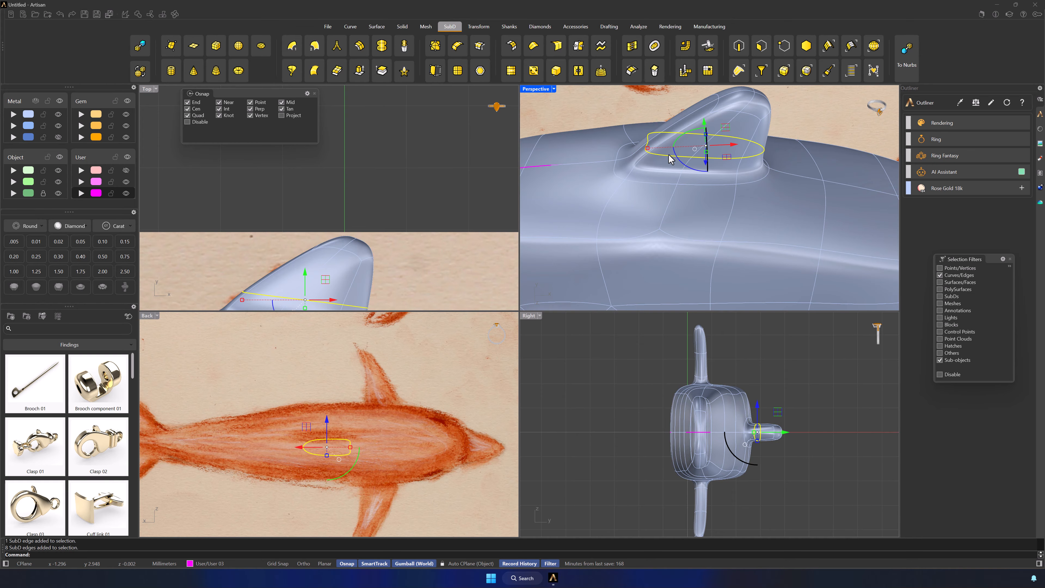
pyautogui.scroll(-4, 387, 259)
pyautogui.moveTo(380, 270); pyautogui.dragTo(404, 160, button='right')
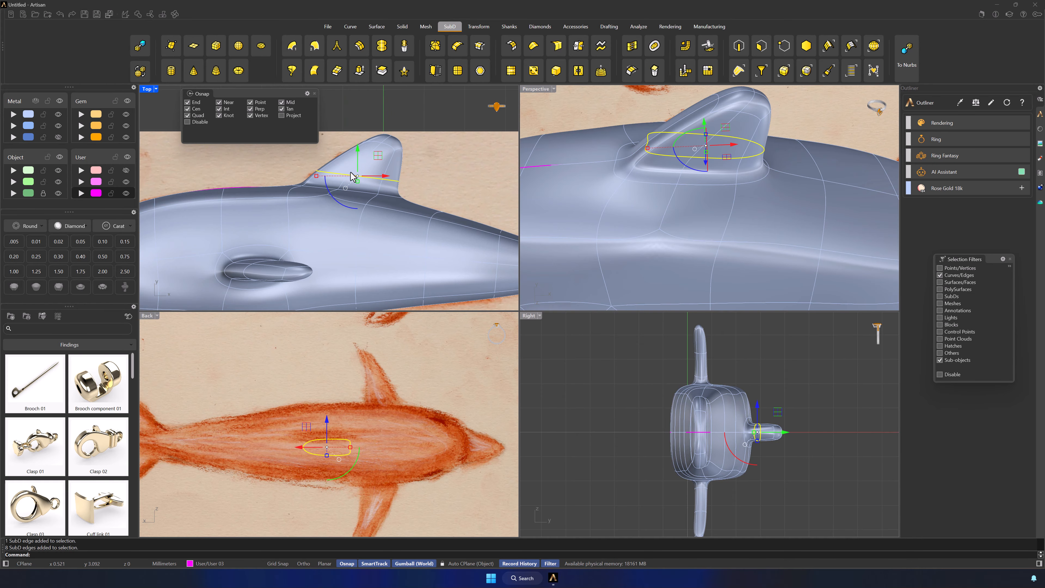
pyautogui.click(335, 301)
pyautogui.scroll(3, 395, 246)
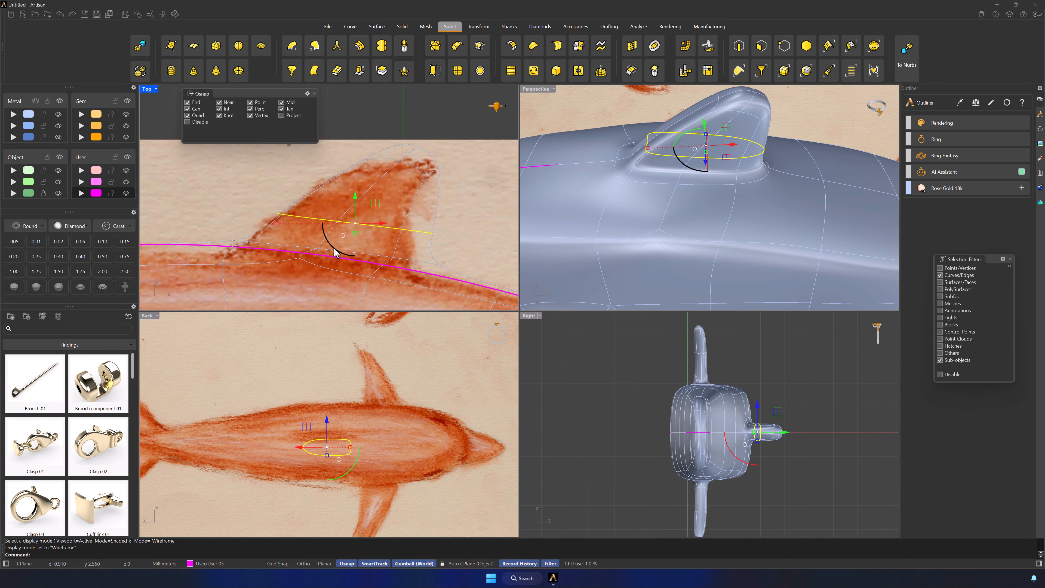
pyautogui.moveTo(334, 248); pyautogui.dragTo(332, 241)
pyautogui.moveTo(379, 207); pyautogui.dragTo(360, 192)
pyautogui.moveTo(261, 194); pyautogui.dragTo(292, 201)
pyautogui.moveTo(418, 199); pyautogui.dragTo(423, 207, button='right')
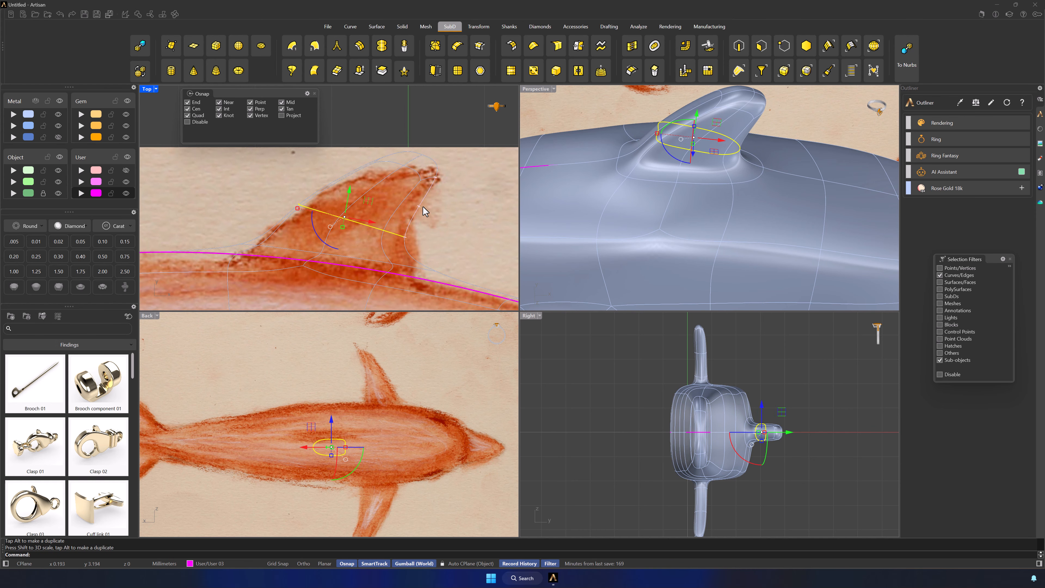
# Shift the dorsal fin's upper trailing edge onto the sketched fin outline in the Top view and filter the selection to vertices
pyautogui.click(423, 206)
pyautogui.moveTo(440, 186); pyautogui.dragTo(448, 189)
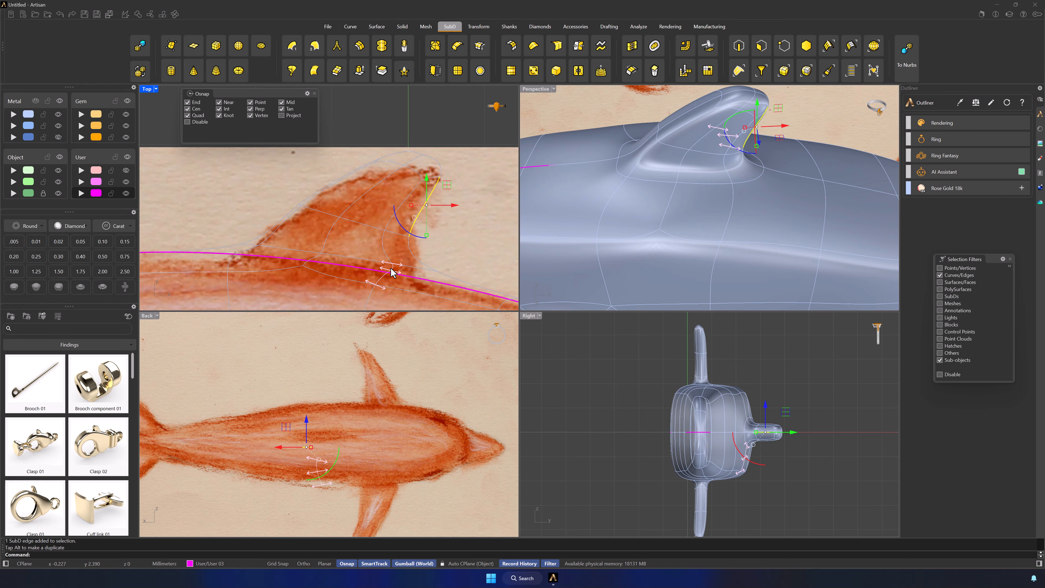
pyautogui.moveTo(391, 272); pyautogui.dragTo(357, 257)
pyautogui.doubleClick(303, 254)
pyautogui.click(475, 212)
pyautogui.moveTo(475, 212); pyautogui.dragTo(471, 255, button='right')
pyautogui.click(390, 198)
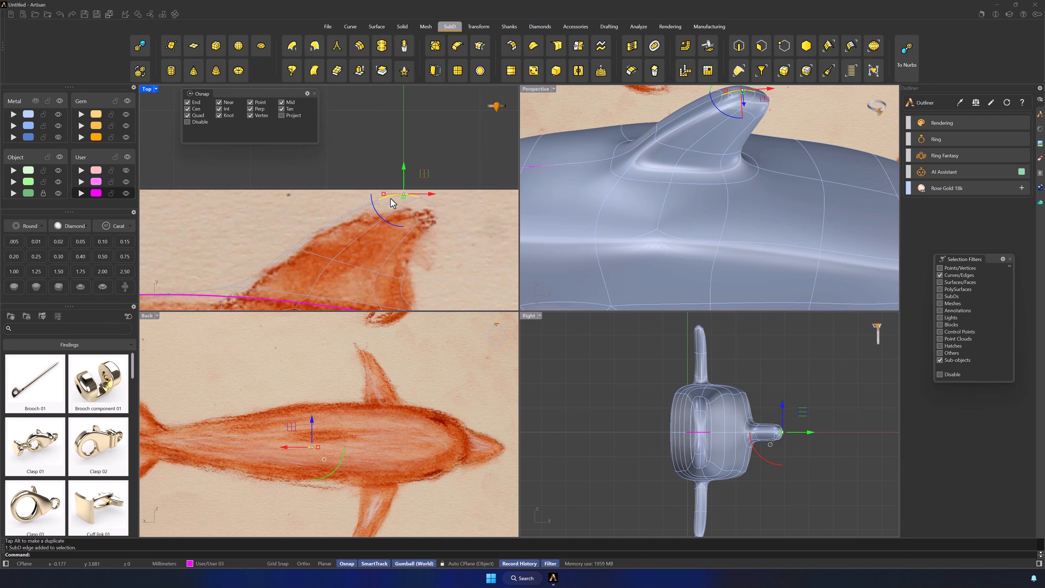
pyautogui.doubleClick(390, 198)
pyautogui.click(451, 194)
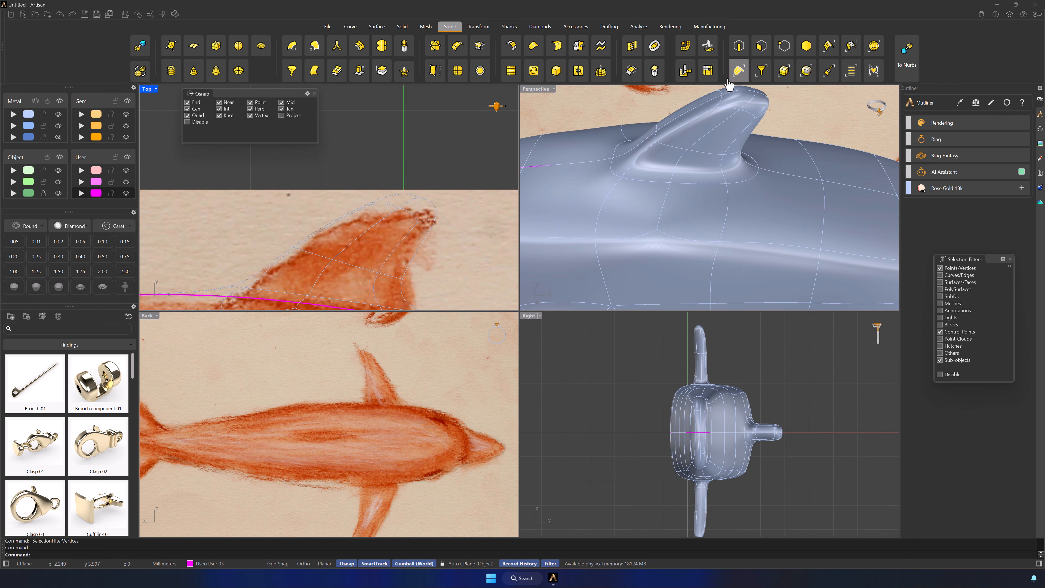
# Select the vertices on both sides of the dorsal fin's leading edge and move them slightly toward the tail
pyautogui.click(722, 96)
pyautogui.keyDown('shift'); pyautogui.click(657, 130); pyautogui.keyUp('shift')
pyautogui.moveTo(359, 224); pyautogui.dragTo(333, 224)
pyautogui.moveTo(618, 192); pyautogui.dragTo(669, 194, button='right')
pyautogui.click(627, 188)
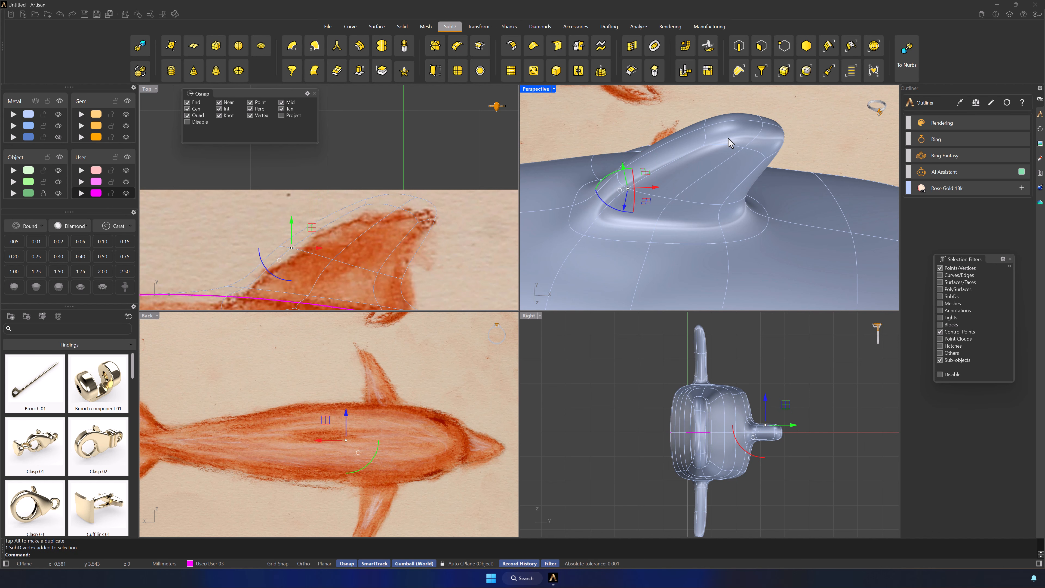
pyautogui.keyDown('shift'); pyautogui.click(703, 145); pyautogui.keyUp('shift')
pyautogui.moveTo(694, 249); pyautogui.dragTo(678, 228, button='right')
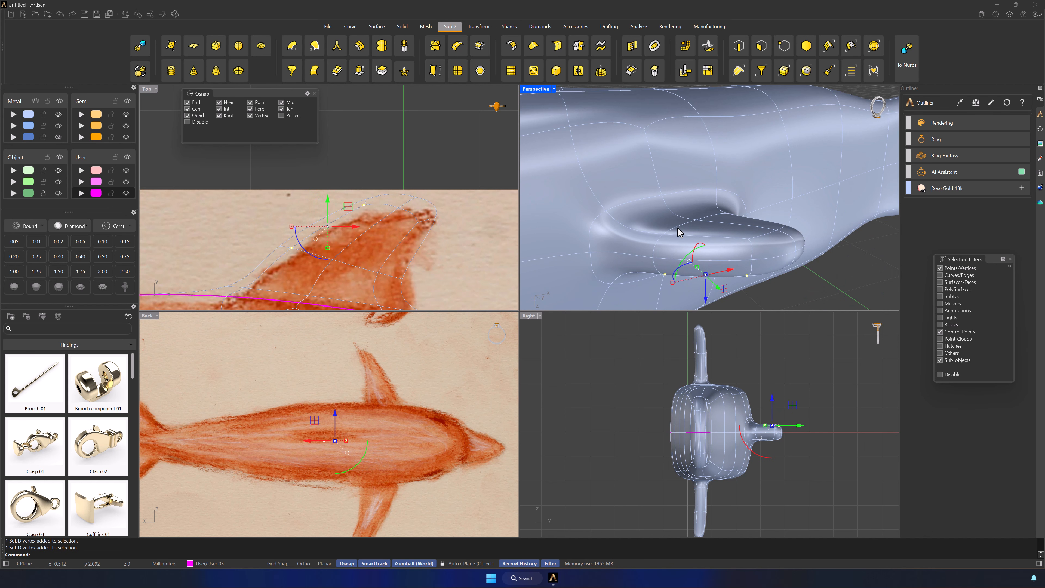
pyautogui.keyDown('shift'); pyautogui.click(663, 234); pyautogui.keyUp('shift')
pyautogui.moveTo(720, 268); pyautogui.dragTo(743, 265)
pyautogui.moveTo(787, 261); pyautogui.dragTo(837, 236, button='right')
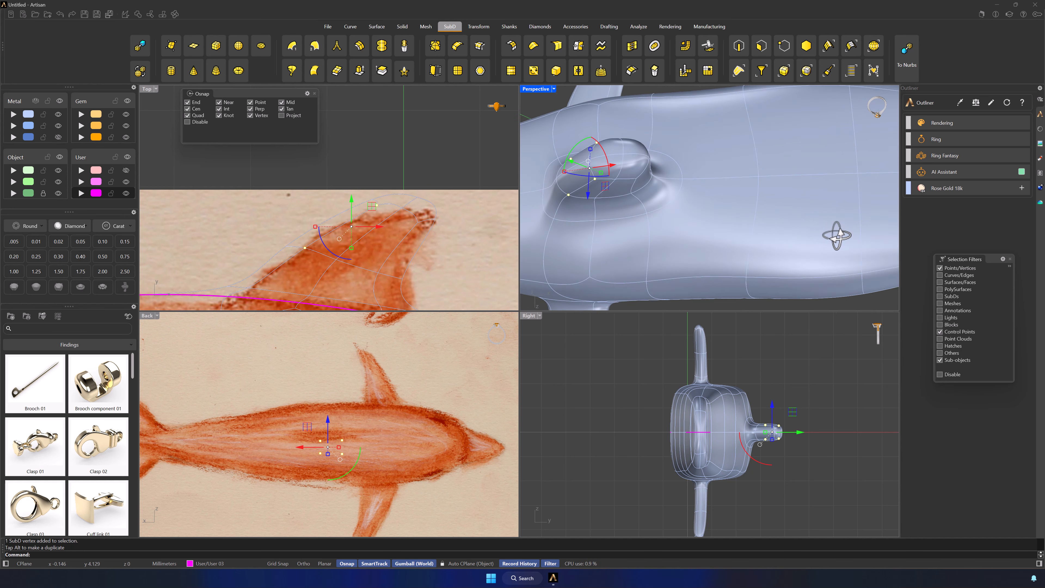
pyautogui.click(625, 179)
# Filter the selection to edges, select the edges around the dorsal fin's tip and narrow them across the body's width
pyautogui.click(738, 46)
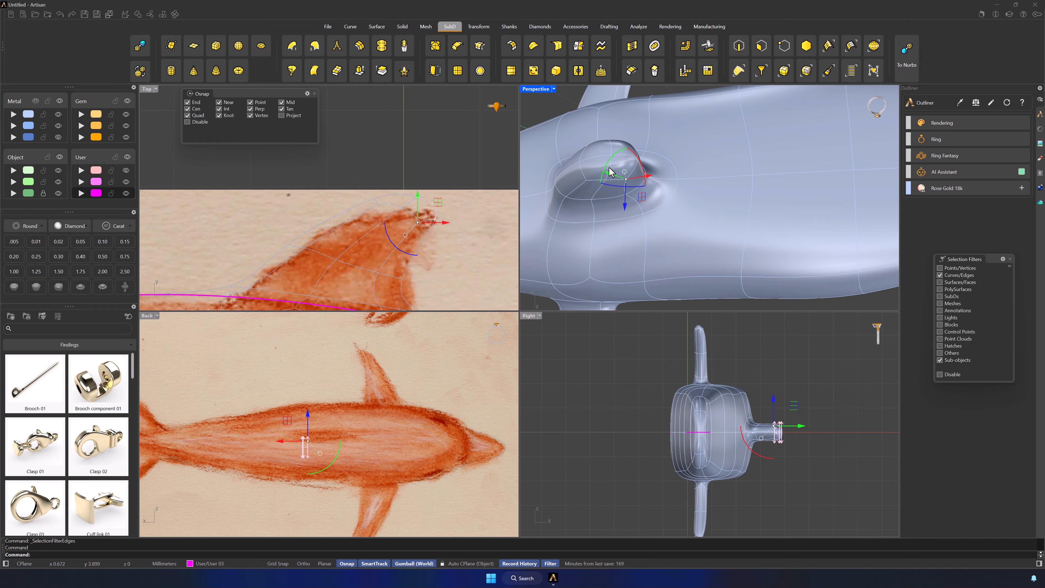
pyautogui.click(599, 181)
pyautogui.keyDown('shift'); pyautogui.click(582, 152); pyautogui.keyUp('shift')
pyautogui.keyDown('shift'); pyautogui.click(634, 168); pyautogui.keyUp('shift')
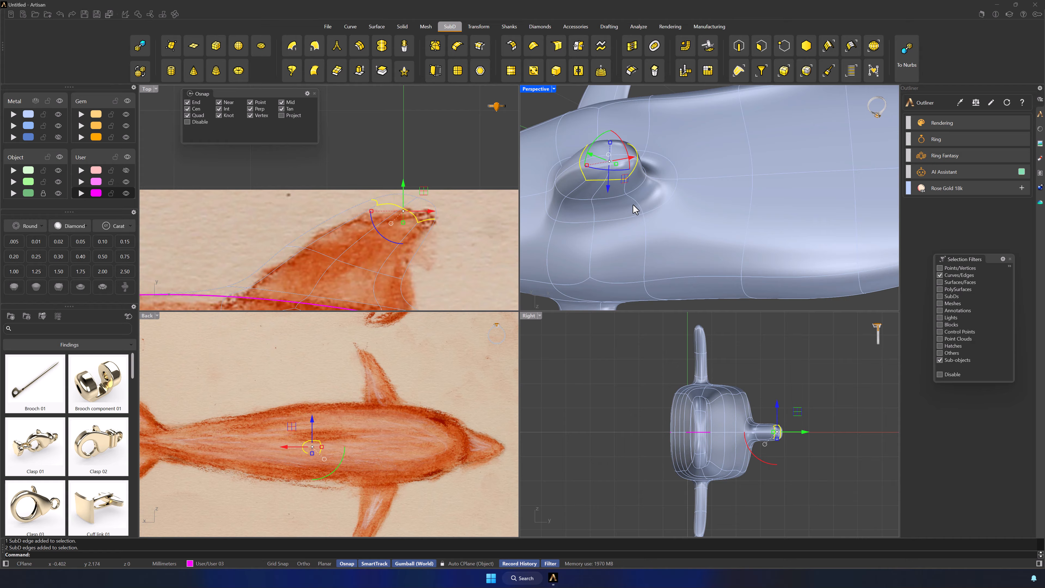
pyautogui.moveTo(633, 206); pyautogui.dragTo(629, 227, button='right')
pyautogui.moveTo(626, 264); pyautogui.dragTo(690, 206, button='right')
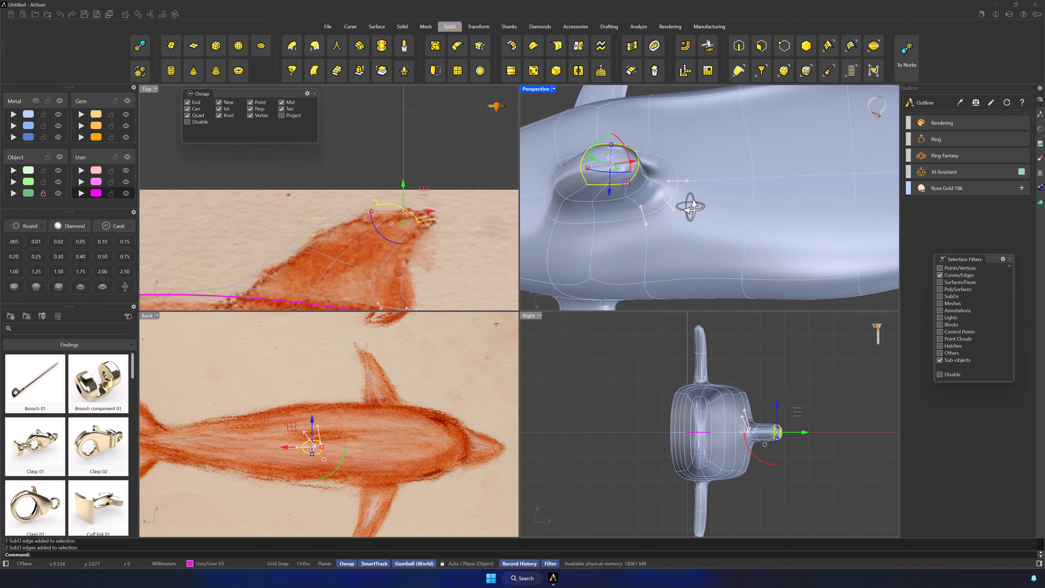
pyautogui.moveTo(613, 148); pyautogui.dragTo(612, 159)
pyautogui.click(659, 180)
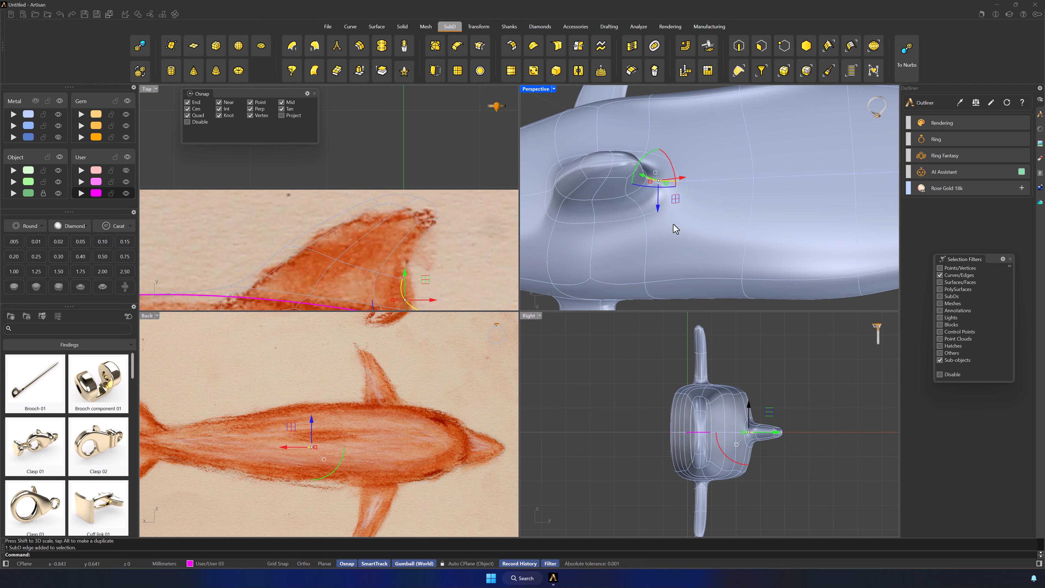
# Select the dorsal fin's leading edge and nudge it inward toward the sketched outline in the Top view
pyautogui.scroll(-3, 671, 245)
pyautogui.scroll(-6, 672, 245)
pyautogui.click(693, 248)
pyautogui.moveTo(695, 250)
pyautogui.mouseDown(button='right')
pyautogui.moveTo(725, 264)
pyautogui.moveTo(653, 285)
pyautogui.moveTo(673, 226)
pyautogui.moveTo(812, 229)
pyautogui.moveTo(730, 243)
pyautogui.moveTo(786, 209)
pyautogui.moveTo(718, 235)
pyautogui.moveTo(786, 199)
pyautogui.moveTo(787, 229)
pyautogui.mouseUp(button='right')
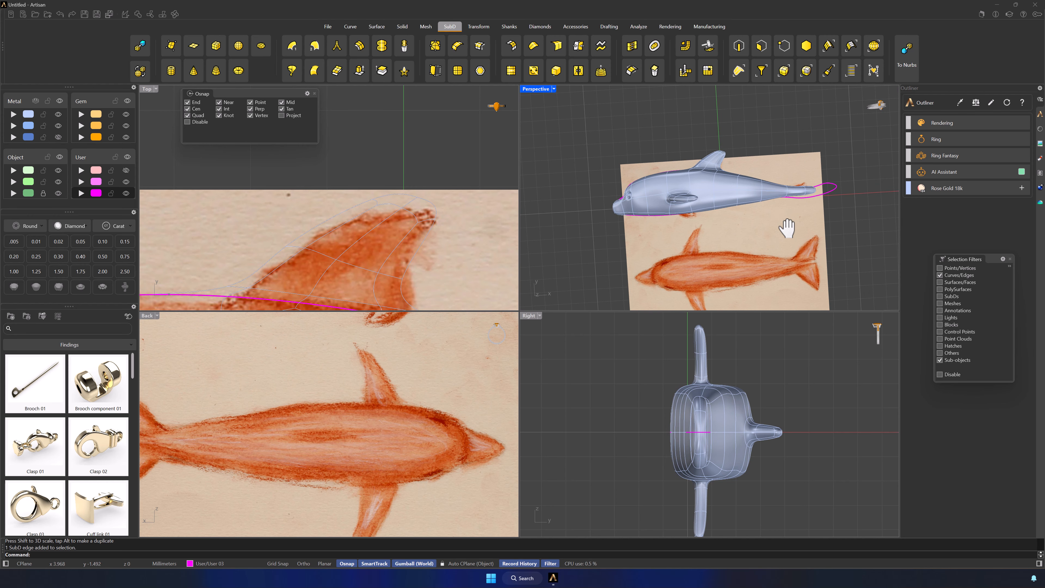
pyautogui.click(309, 232)
pyautogui.moveTo(713, 140); pyautogui.dragTo(766, 285, button='right')
pyautogui.click(711, 239)
pyautogui.moveTo(348, 201); pyautogui.dragTo(352, 204)
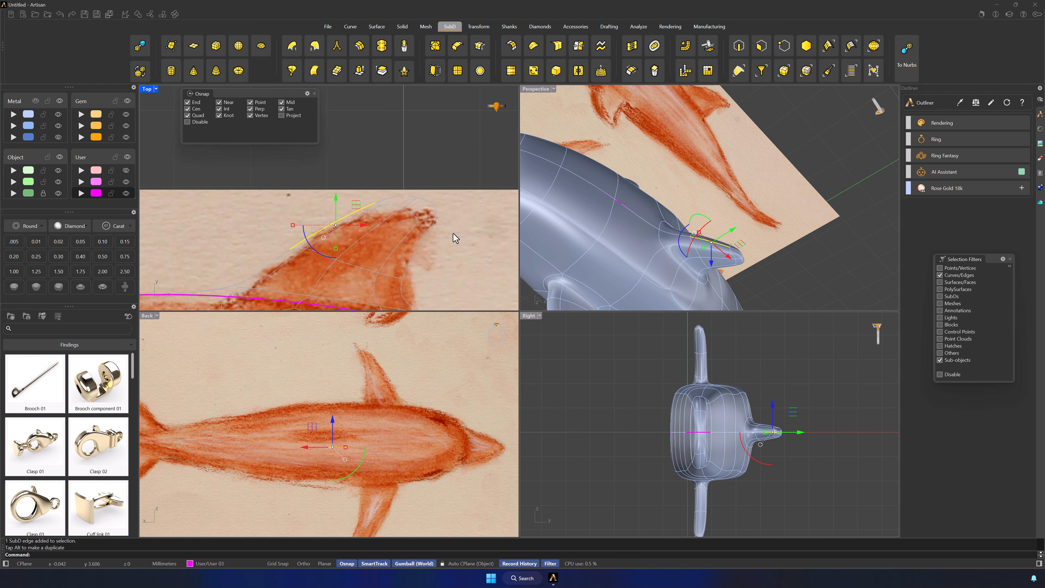
# Move the edge at the dorsal fin's tip toward the tip of the sketched fin in the Top view
pyautogui.moveTo(469, 218); pyautogui.dragTo(470, 239, button='right')
pyautogui.click(400, 218)
pyautogui.moveTo(425, 198); pyautogui.dragTo(433, 205)
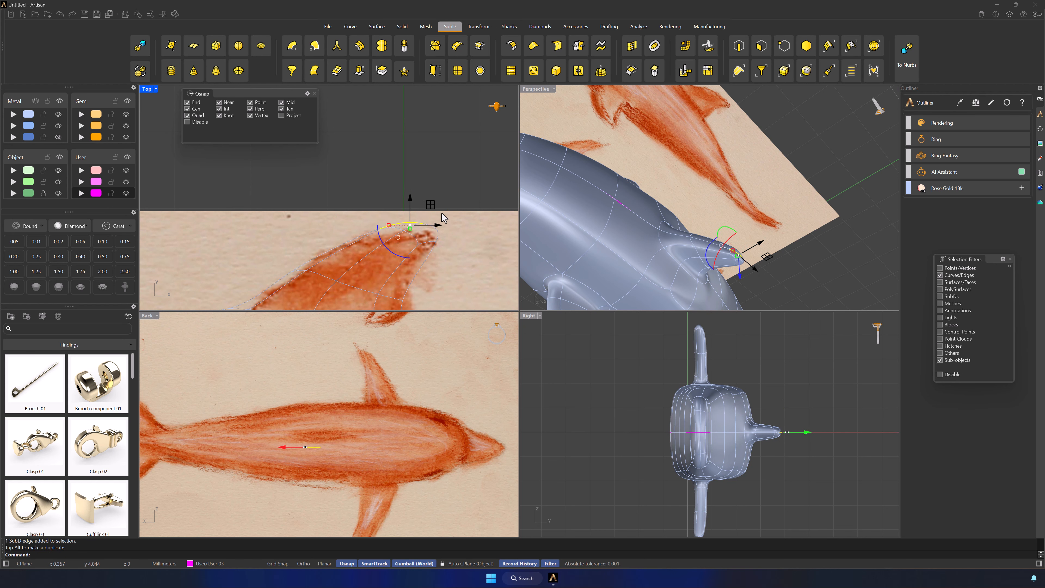
pyautogui.click(463, 255)
# Return the Top viewport to shaded display and reset the selection filter to allow whole objects
pyautogui.scroll(-6, 464, 258)
pyautogui.scroll(-7, 767, 252)
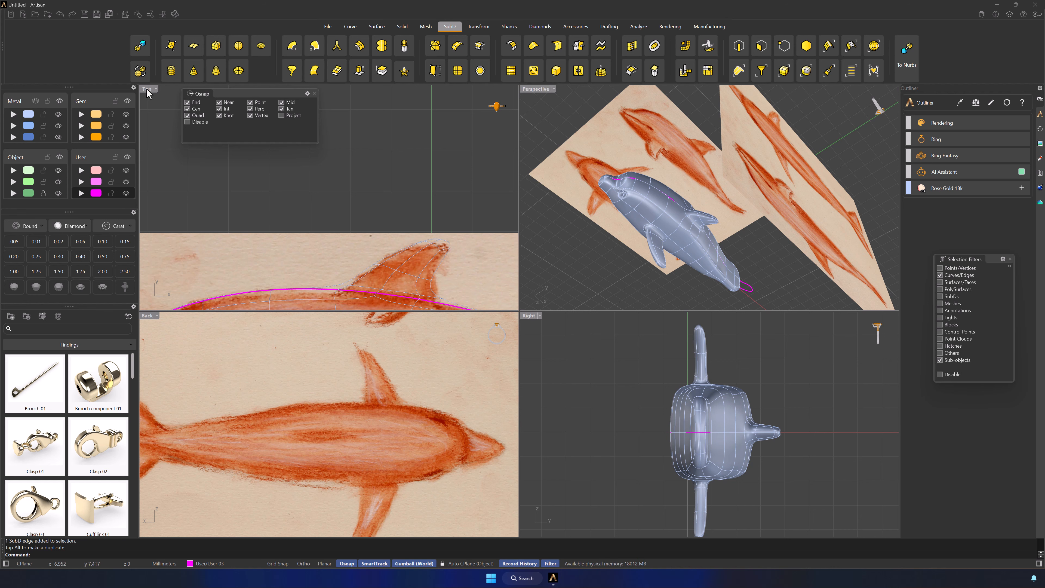
pyautogui.scroll(-6, 483, 245)
pyautogui.moveTo(483, 245)
pyautogui.mouseDown(button='right')
pyautogui.moveTo(438, 216)
pyautogui.moveTo(404, 143)
pyautogui.mouseUp(button='right')
pyautogui.middleClick(350, 300)
pyautogui.click(349, 300)
pyautogui.scroll(-4, 395, 253)
pyautogui.moveTo(410, 261); pyautogui.dragTo(388, 265, button='right')
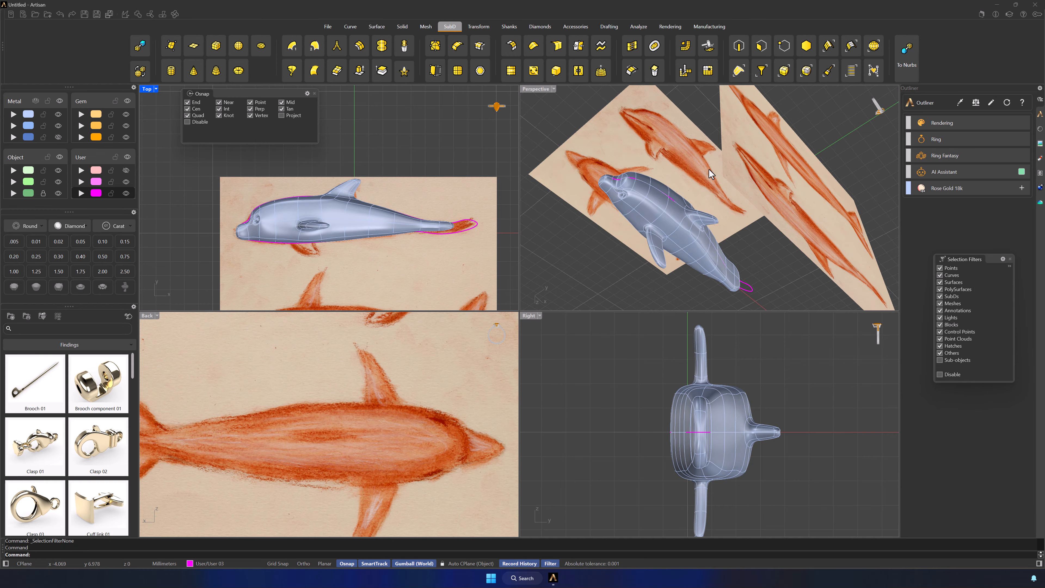
# Select the dolphin's SubD body and rotate it a quarter turn about its long axis so its back faces the Top view
pyautogui.scroll(-5, 708, 169)
pyautogui.moveTo(718, 249); pyautogui.dragTo(800, 157, button='right')
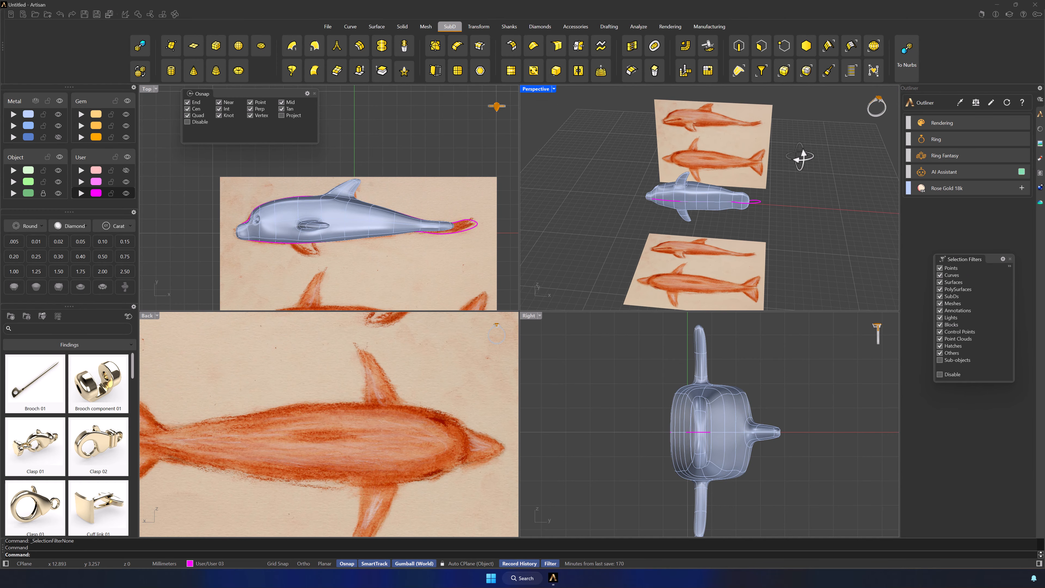
pyautogui.keyDown('shift'); pyautogui.moveTo(775, 247); pyautogui.dragTo(781, 233, button='right'); pyautogui.keyUp('shift')
pyautogui.click(693, 184)
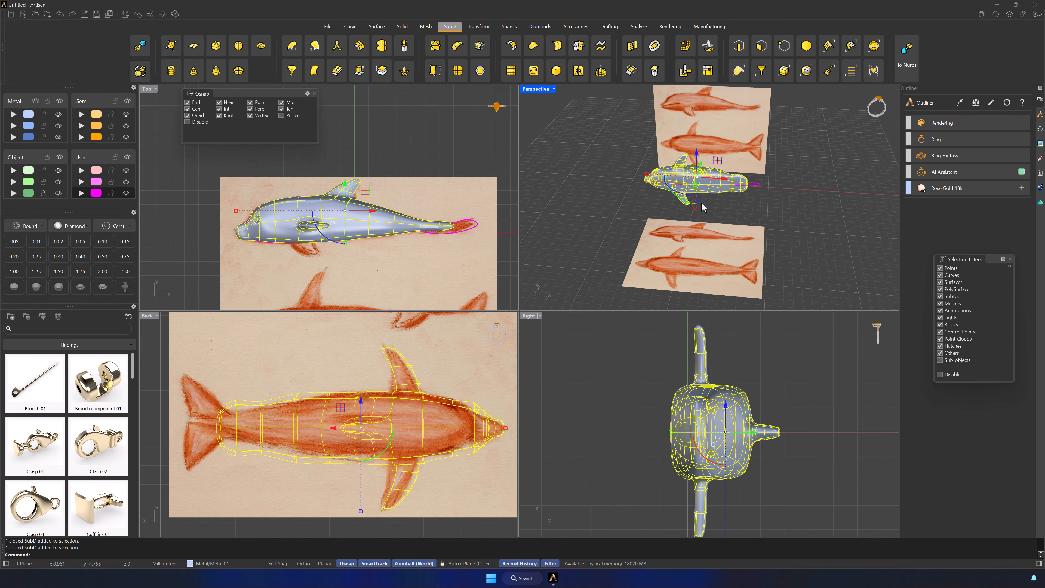
pyautogui.press('Return')
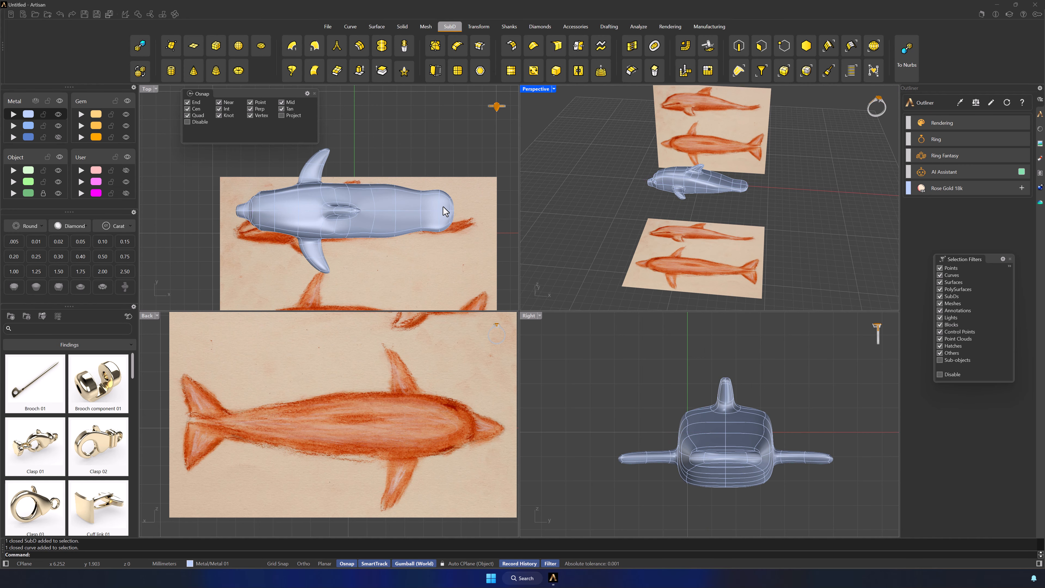
# Remove the outline curve and move the horizontal reference picture so its top-view dolphin lies under the rotated body
pyautogui.scroll(-4, 443, 208)
pyautogui.moveTo(455, 244); pyautogui.dragTo(418, 212, button='right')
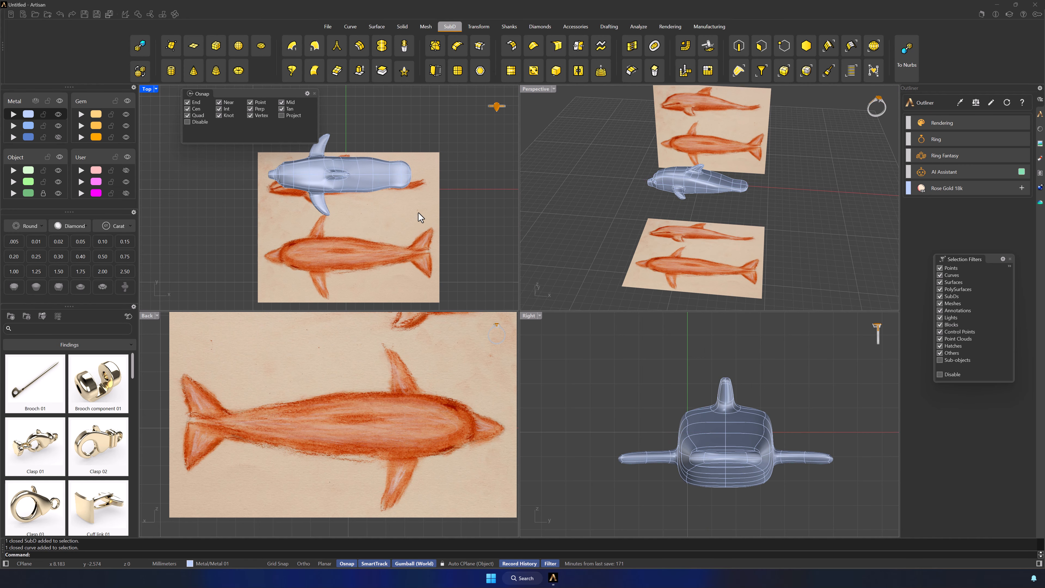
pyautogui.click(394, 259)
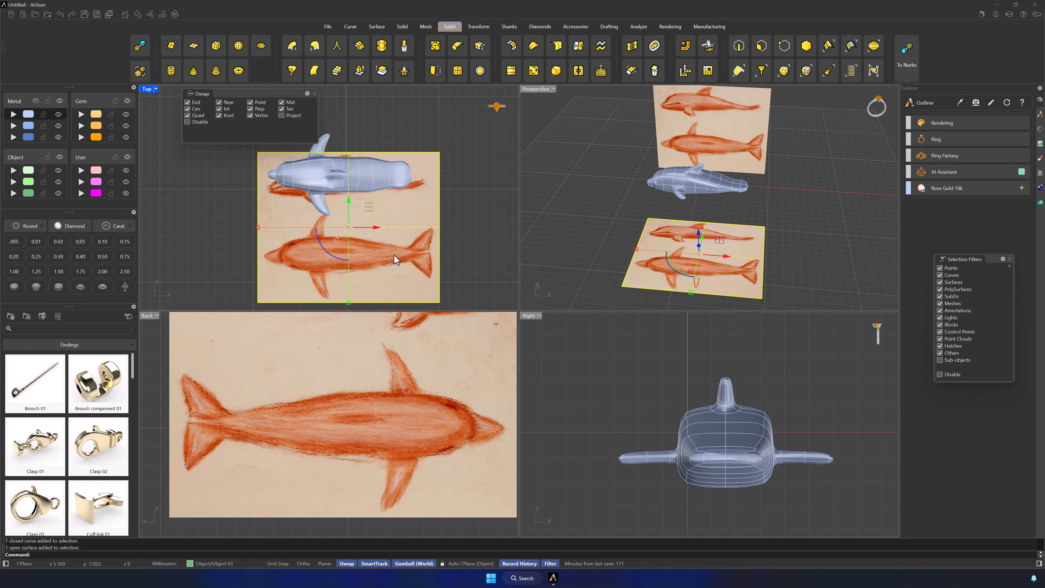
pyautogui.moveTo(348, 200); pyautogui.dragTo(352, 120)
pyautogui.click(401, 226)
pyautogui.moveTo(402, 226); pyautogui.dragTo(426, 248, button='right')
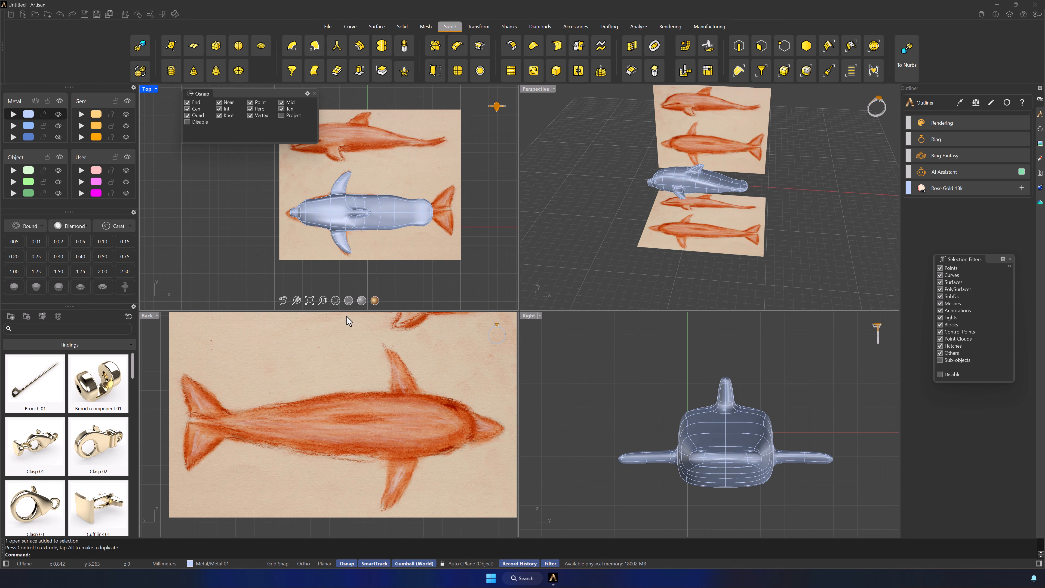
# Set the Top viewport to wireframe, filter to edges, and scale the edge loops toward the tail across the body's width to match the sketch
pyautogui.click(345, 302)
pyautogui.scroll(4, 372, 218)
pyautogui.scroll(4, 398, 212)
pyautogui.click(738, 48)
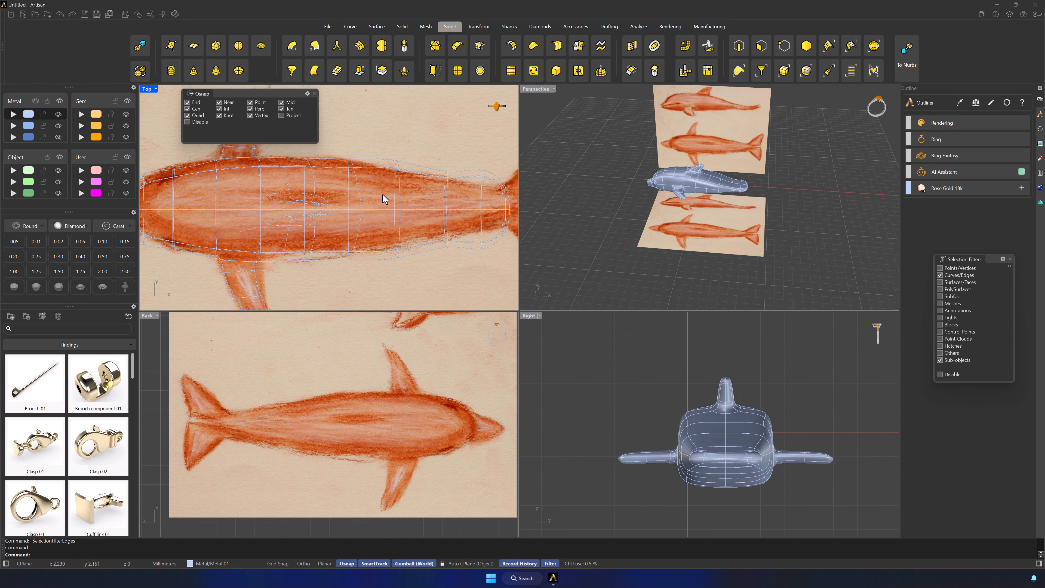
pyautogui.doubleClick(397, 224)
pyautogui.moveTo(398, 258); pyautogui.dragTo(401, 248)
pyautogui.click(466, 249)
pyautogui.moveTo(466, 246); pyautogui.dragTo(433, 250, button='right')
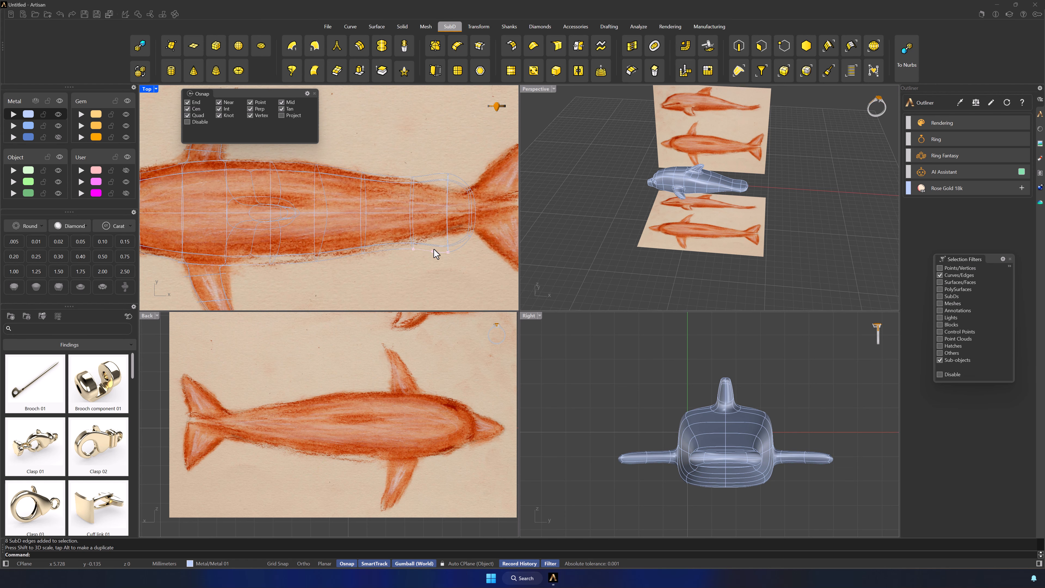
pyautogui.doubleClick(447, 224)
pyautogui.moveTo(447, 253); pyautogui.dragTo(414, 242)
pyautogui.doubleClick(413, 226)
pyautogui.click(393, 285)
# Select the lengthwise edges on both sides of the back behind the dorsal fin and scale them toward the centre line
pyautogui.moveTo(732, 255); pyautogui.dragTo(698, 240, button='right')
pyautogui.scroll(5, 758, 205)
pyautogui.scroll(10, 660, 208)
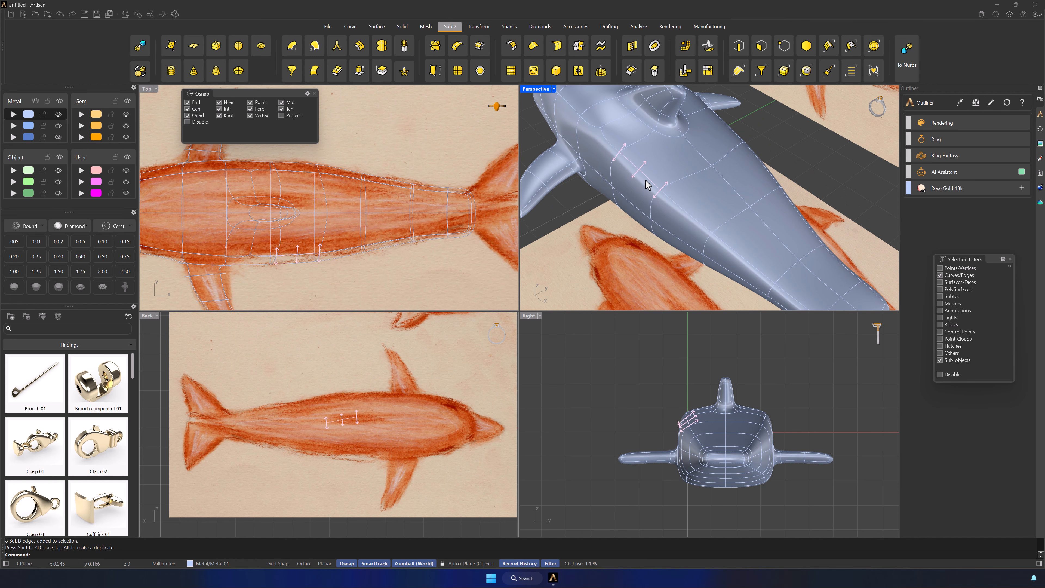
pyautogui.click(645, 180)
pyautogui.keyDown('shift'); pyautogui.click(683, 214); pyautogui.keyUp('shift')
pyautogui.keyDown('shift'); pyautogui.click(730, 247); pyautogui.keyUp('shift')
pyautogui.keyDown('shift'); pyautogui.click(740, 139); pyautogui.keyUp('shift')
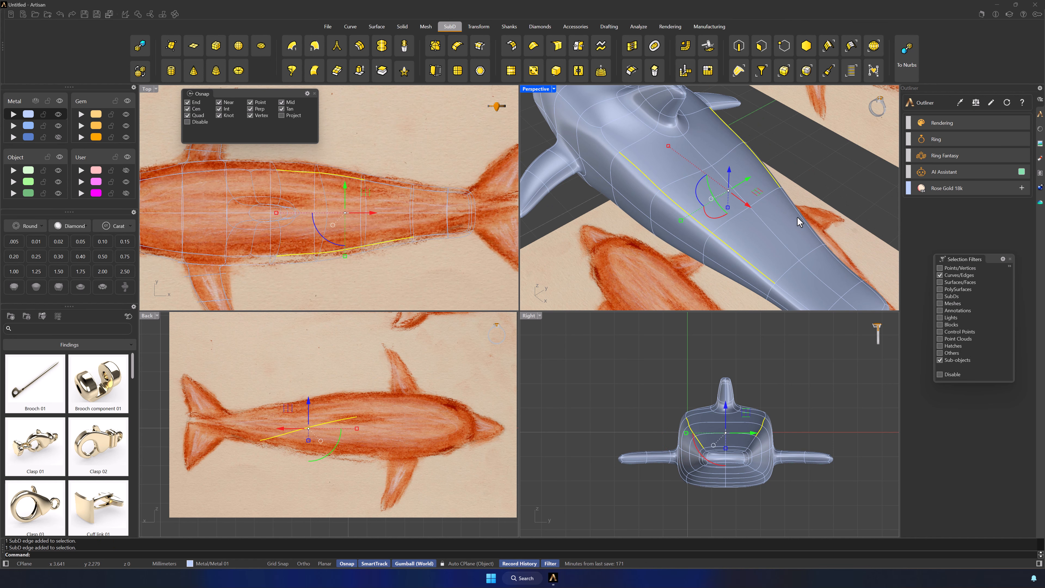
pyautogui.moveTo(681, 222); pyautogui.dragTo(699, 221)
pyautogui.click(650, 248)
# Select the two lengthwise edges on either side of the back ahead of the dorsal fin and bring them closer together
pyautogui.scroll(-7, 648, 247)
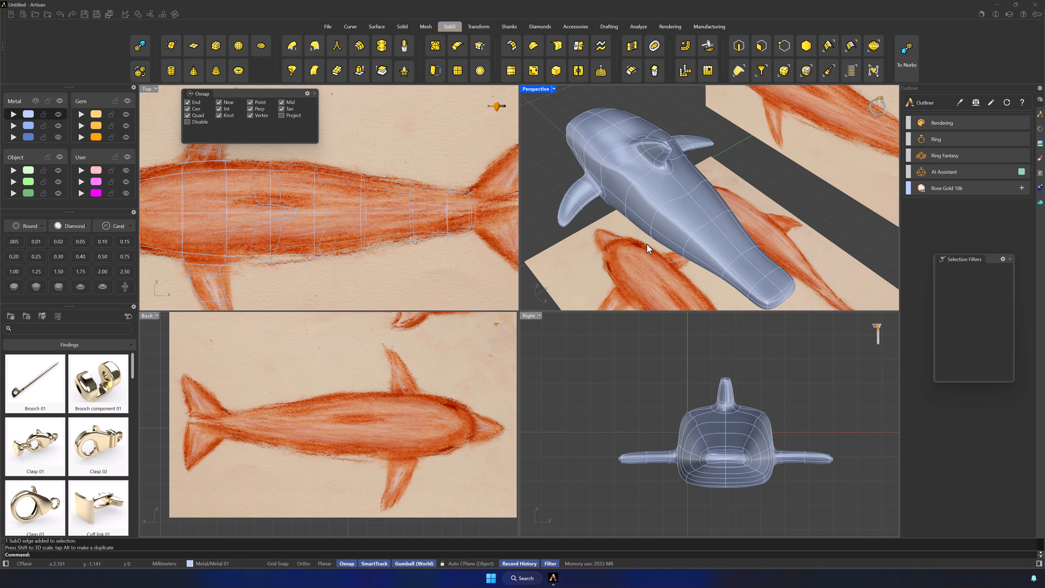
pyautogui.moveTo(648, 247); pyautogui.dragTo(736, 261, button='right')
pyautogui.scroll(7, 613, 231)
pyautogui.click(612, 231)
pyautogui.keyDown('shift'); pyautogui.click(625, 149); pyautogui.keyUp('shift')
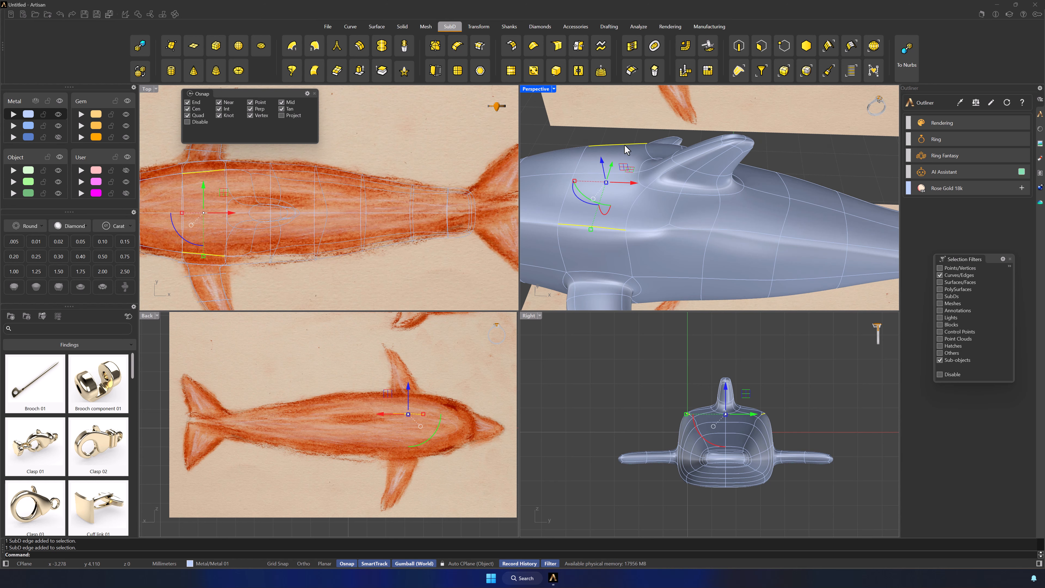
pyautogui.scroll(-6, 626, 150)
pyautogui.moveTo(716, 168); pyautogui.dragTo(650, 239, button='right')
pyautogui.moveTo(620, 140); pyautogui.dragTo(629, 142)
pyautogui.click(613, 232)
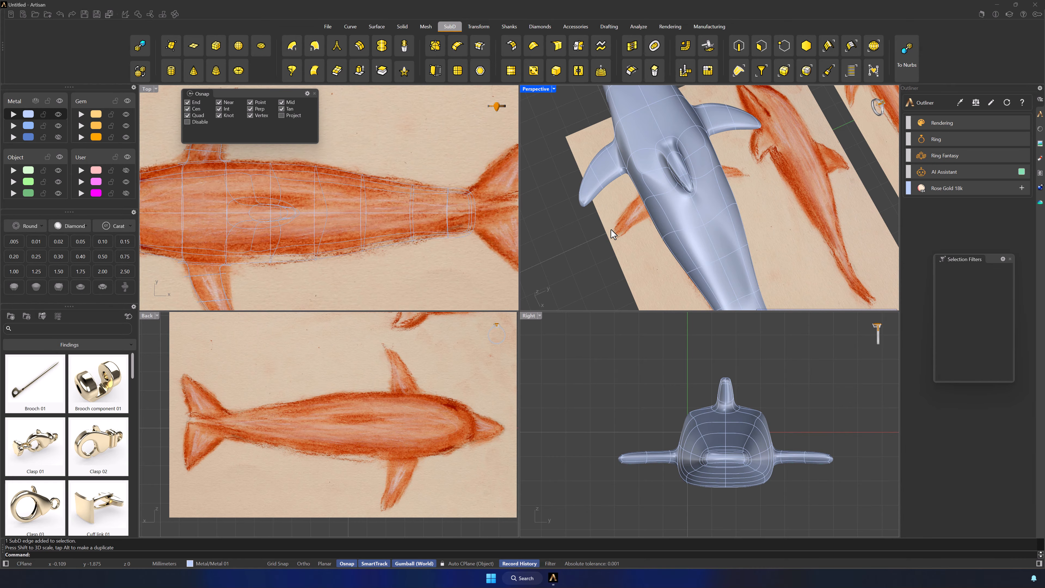
# Insert a new edge line from the back ahead of the dorsal fin, around the side and underneath the body to the opposite side
pyautogui.moveTo(613, 232)
pyautogui.mouseDown(button='right')
pyautogui.moveTo(667, 211)
pyautogui.moveTo(692, 178)
pyautogui.moveTo(692, 270)
pyautogui.mouseUp(button='right')
pyautogui.scroll(6, 667, 210)
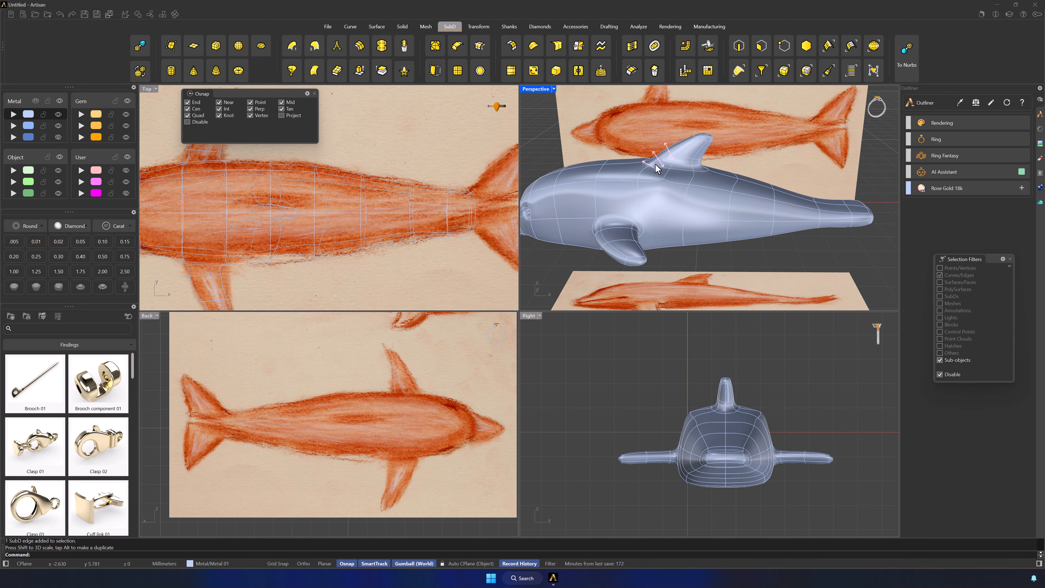
pyautogui.click(458, 46)
pyautogui.click(643, 178)
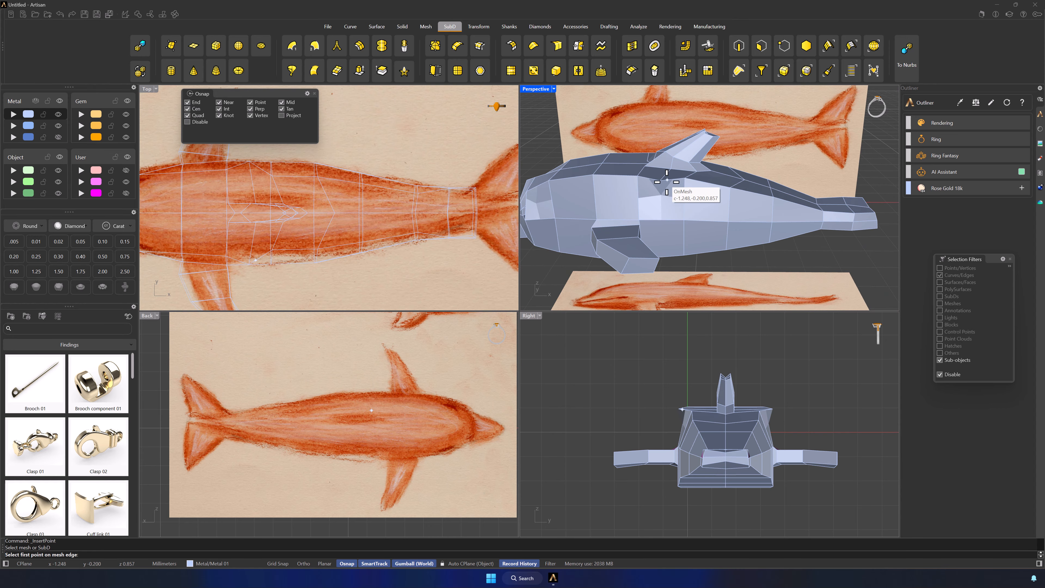
pyautogui.click(662, 217)
pyautogui.scroll(5, 660, 256)
pyautogui.click(669, 168)
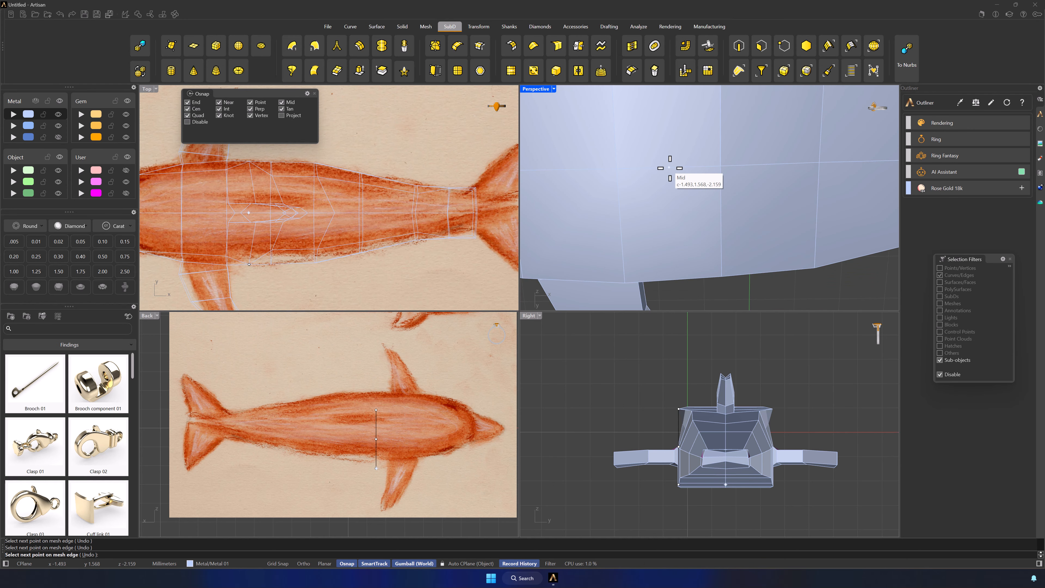
pyautogui.click(673, 280)
pyautogui.scroll(-3, 672, 199)
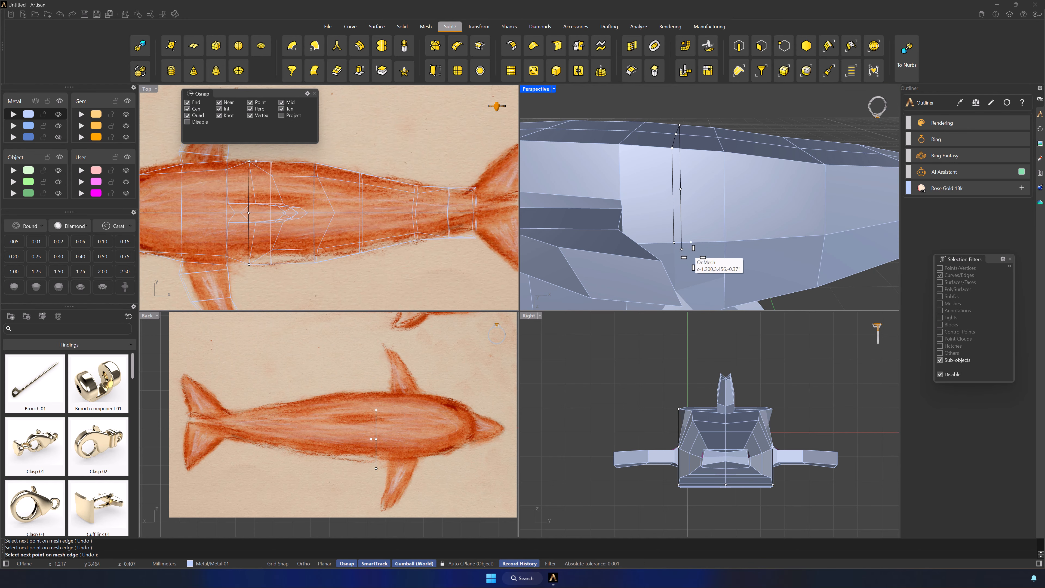
pyautogui.moveTo(693, 258); pyautogui.dragTo(685, 209, button='right')
pyautogui.click(687, 279)
pyautogui.rightClick(687, 278)
pyautogui.scroll(-7, 690, 277)
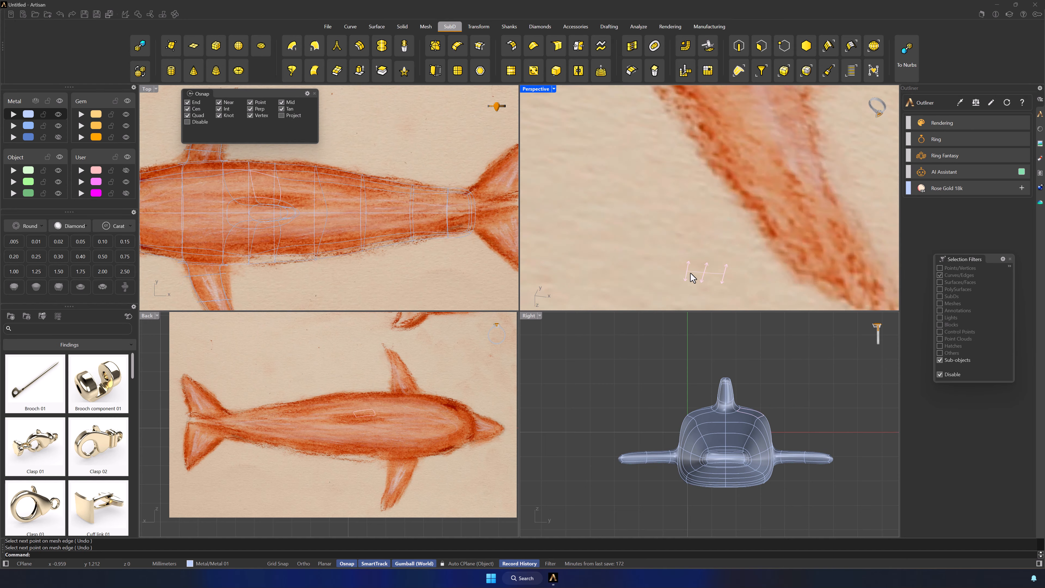
# Filter to vertices and scale the two vertices on either side of the back beside the dorsal fin closer together
pyautogui.scroll(-4, 768, 203)
pyautogui.moveTo(767, 203); pyautogui.dragTo(720, 144, button='right')
pyautogui.scroll(6, 769, 228)
pyautogui.click(776, 53)
pyautogui.keyDown('shift'); pyautogui.click(648, 139); pyautogui.keyUp('shift')
pyautogui.scroll(3, 649, 141)
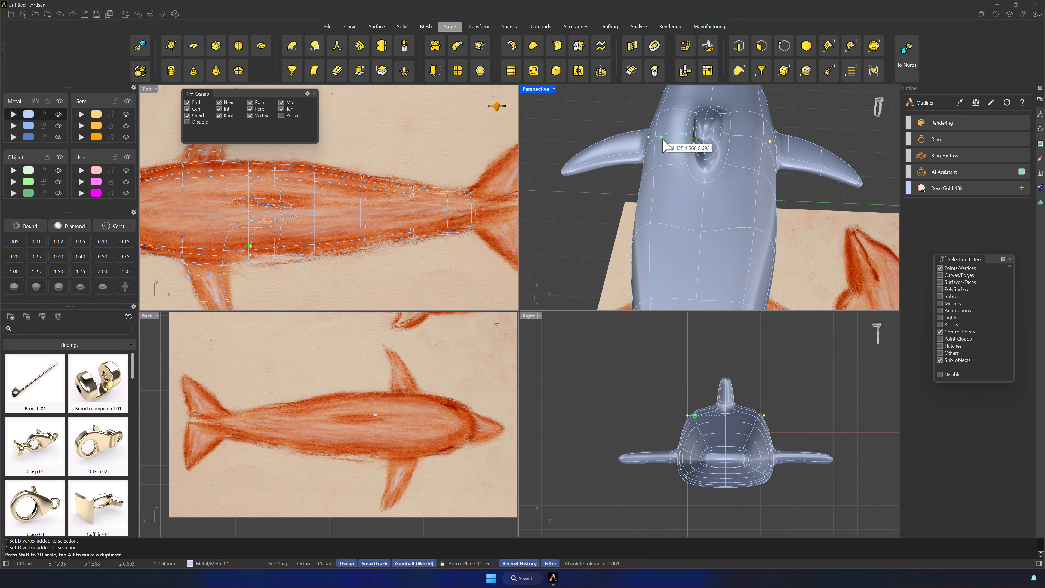
pyautogui.scroll(-9, 761, 174)
pyautogui.click(822, 233)
pyautogui.moveTo(823, 236); pyautogui.dragTo(903, 158, button='right')
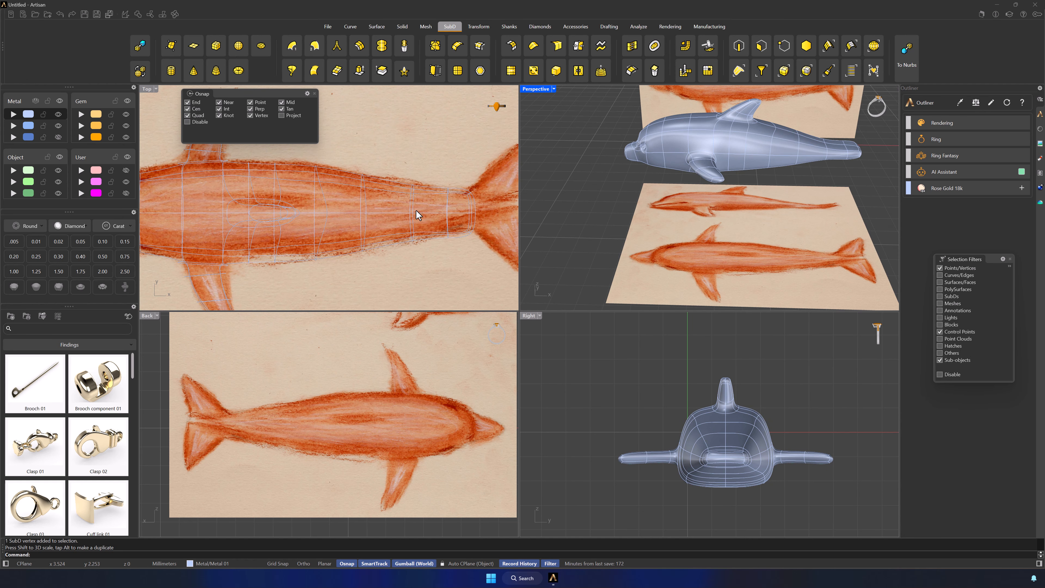
# Select the vertices on both sides of the head behind the eyes and scale them outward to widen it
pyautogui.moveTo(609, 201); pyautogui.dragTo(736, 174, button='right')
pyautogui.scroll(5, 651, 151)
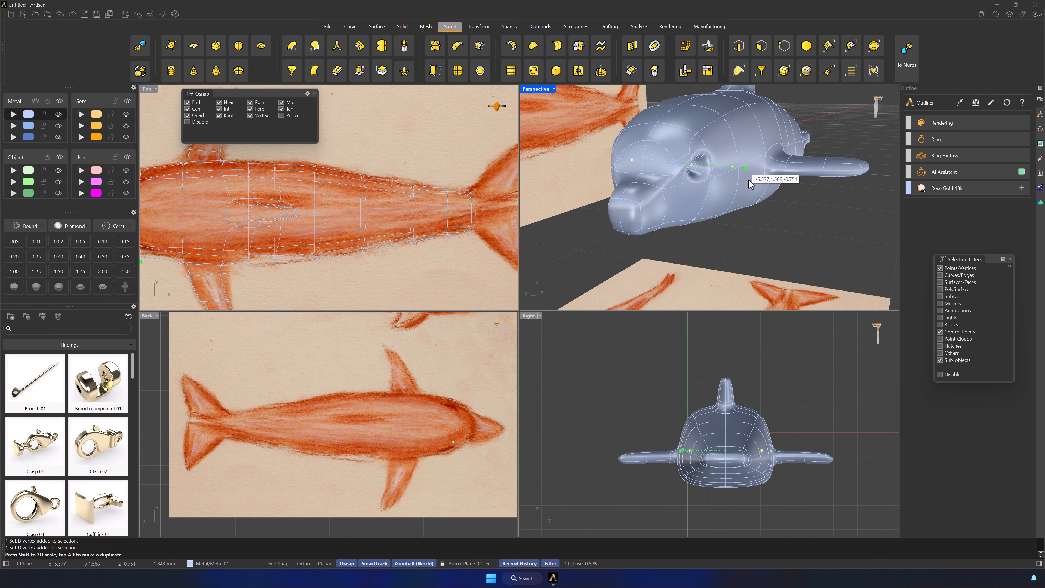
pyautogui.scroll(-6, 750, 183)
pyautogui.click(816, 222)
pyautogui.moveTo(816, 223); pyautogui.dragTo(739, 246, button='right')
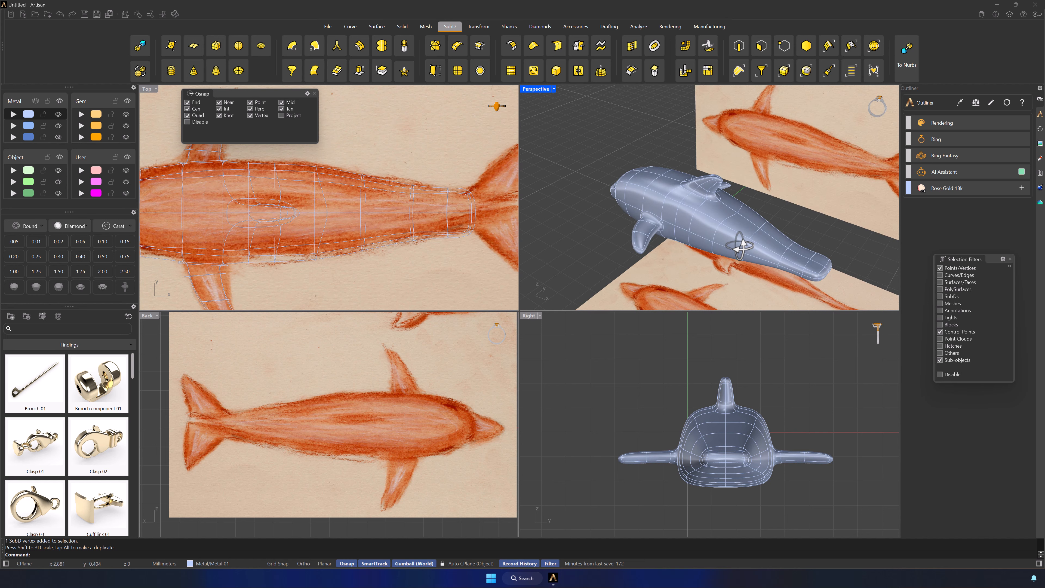
# Select the matching vertices on both sides of the back near the dorsal fin and adjust their spacing slightly
pyautogui.click(721, 225)
pyautogui.moveTo(797, 206); pyautogui.dragTo(705, 222, button='right')
pyautogui.keyDown('shift'); pyautogui.click(695, 223); pyautogui.keyUp('shift')
pyautogui.moveTo(656, 229); pyautogui.dragTo(659, 229)
pyautogui.click(755, 248)
pyautogui.moveTo(755, 248); pyautogui.dragTo(831, 263, button='right')
# Change the Back viewport to the Front view and hide the reference pictures
pyautogui.scroll(4, 735, 267)
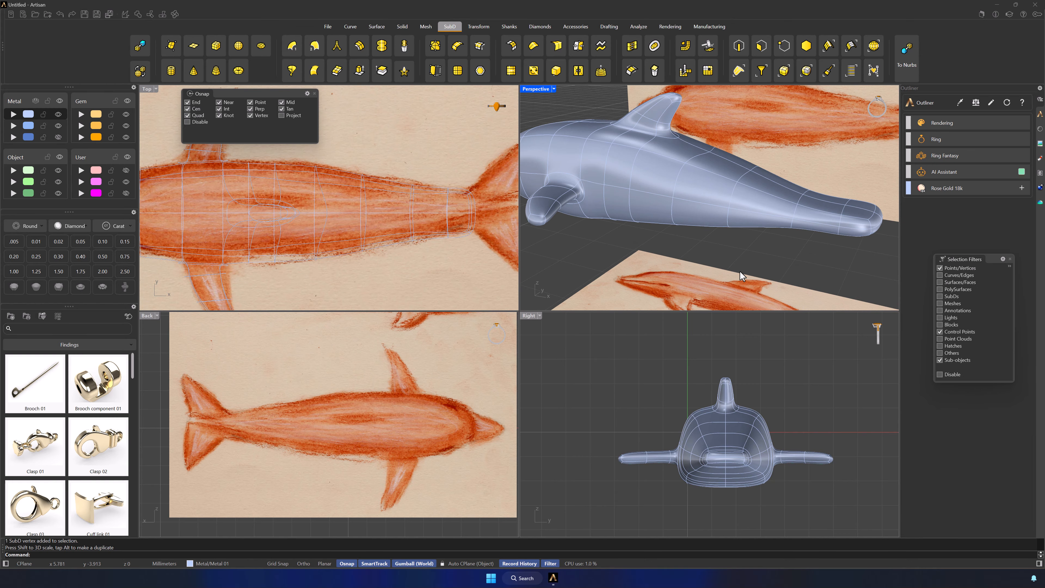
pyautogui.scroll(-7, 736, 259)
pyautogui.moveTo(754, 275); pyautogui.dragTo(822, 264, button='right')
pyautogui.scroll(7, 740, 249)
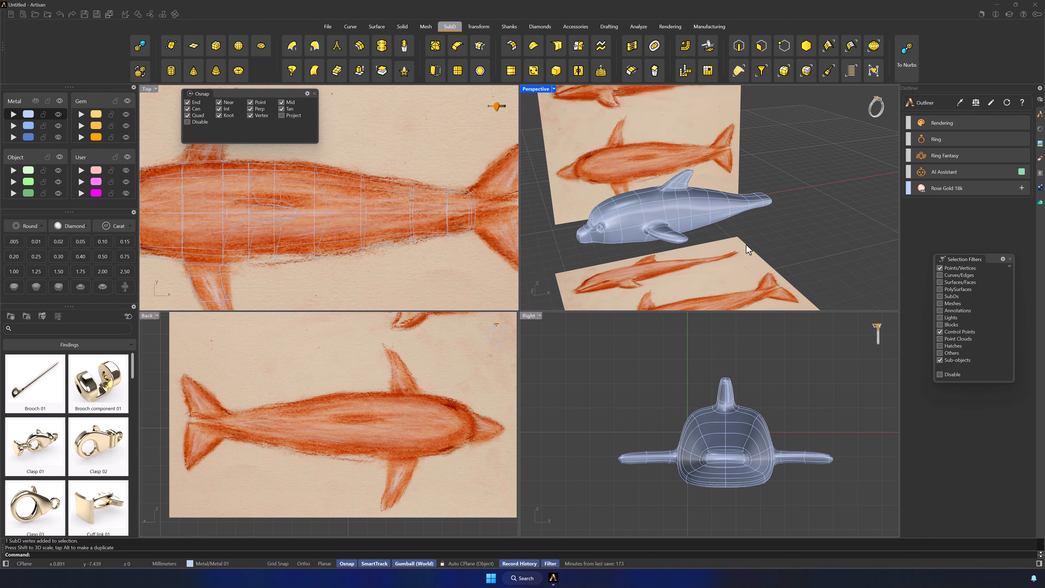
pyautogui.scroll(-6, 626, 301)
pyautogui.scroll(-4, 422, 243)
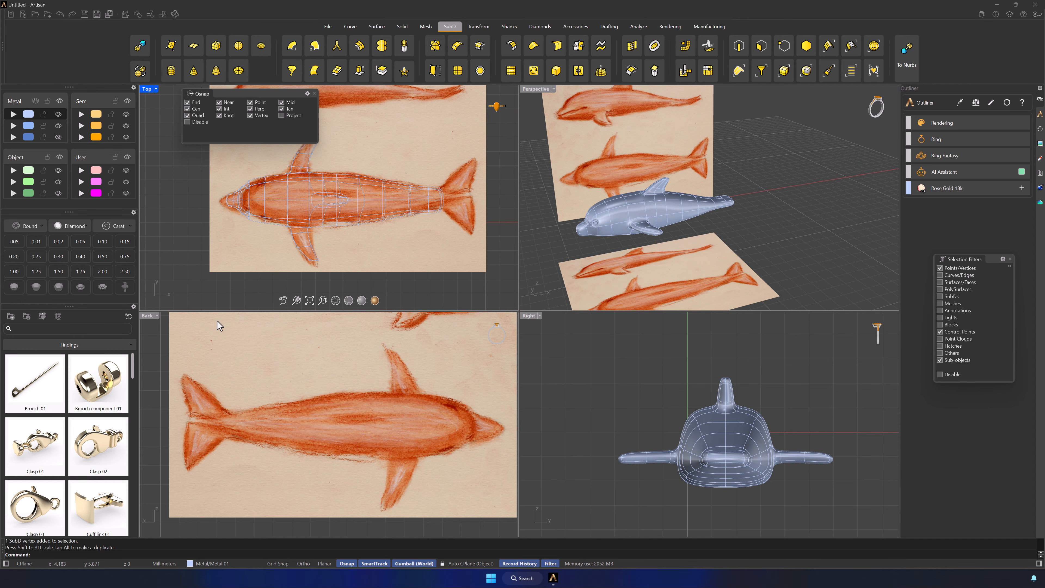
pyautogui.click(155, 317)
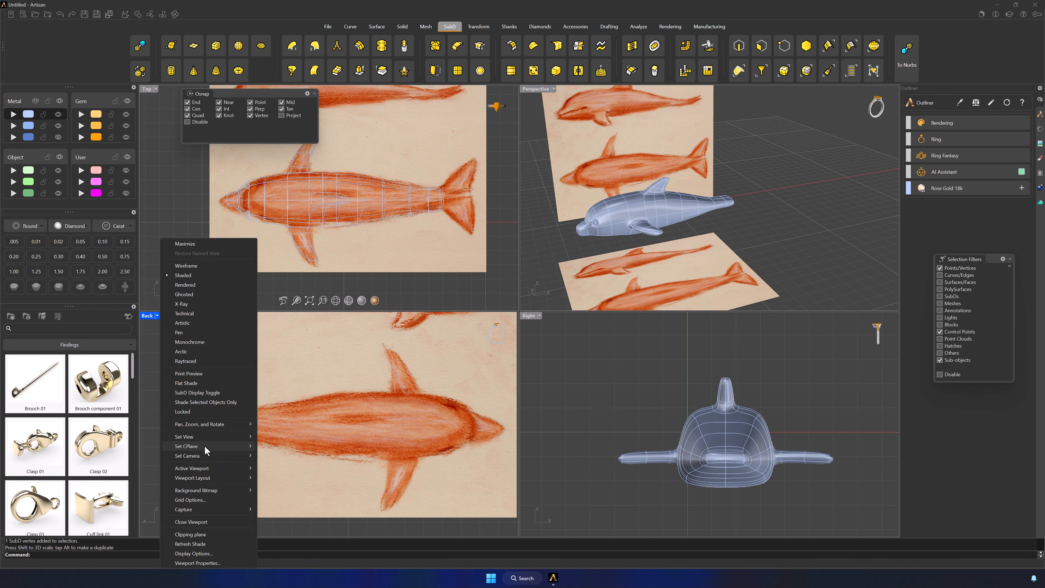
pyautogui.moveTo(235, 436)
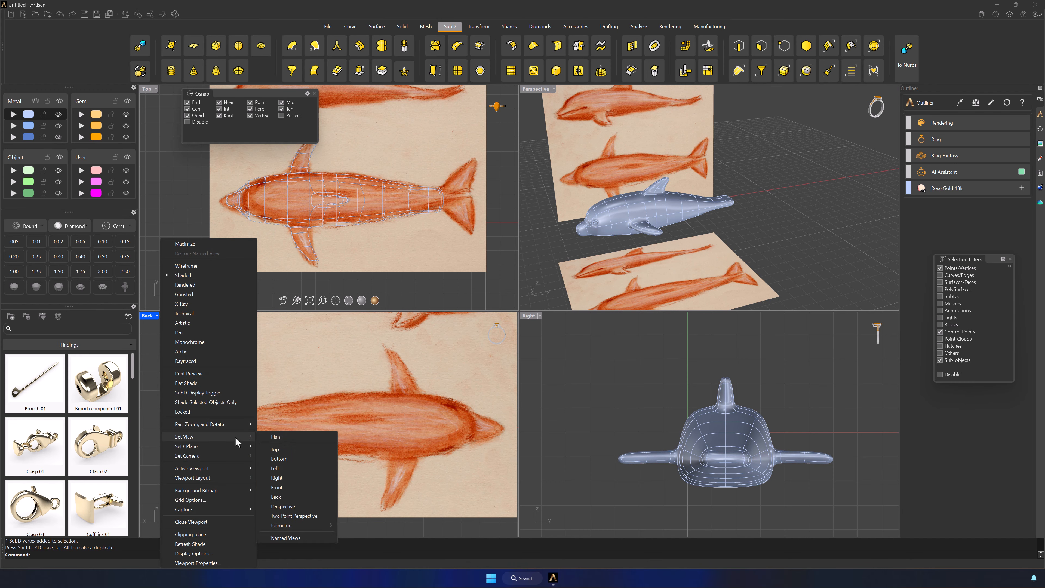
pyautogui.click(276, 488)
pyautogui.moveTo(327, 476); pyautogui.dragTo(358, 454, button='right')
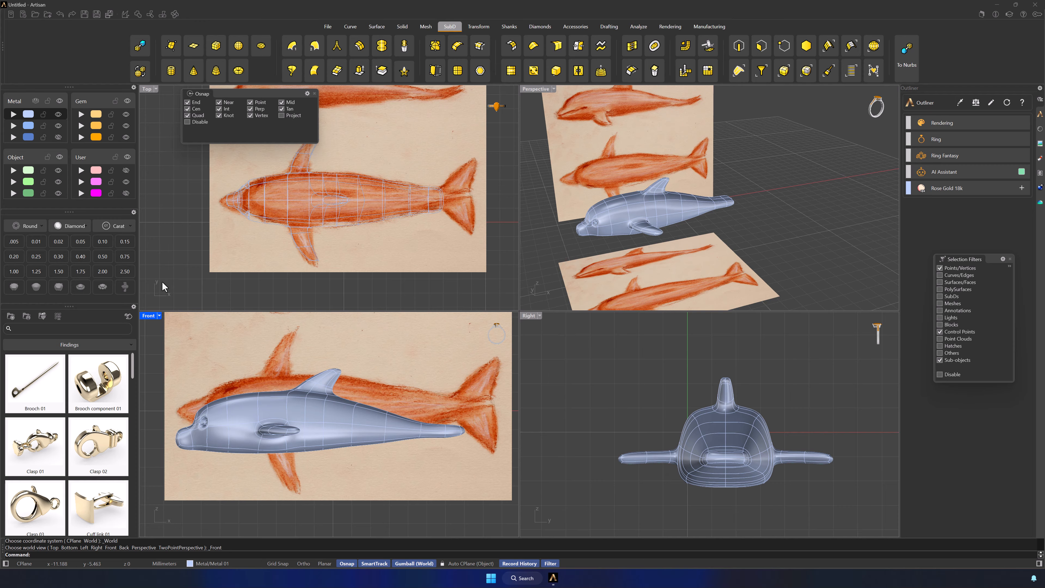
pyautogui.click(60, 157)
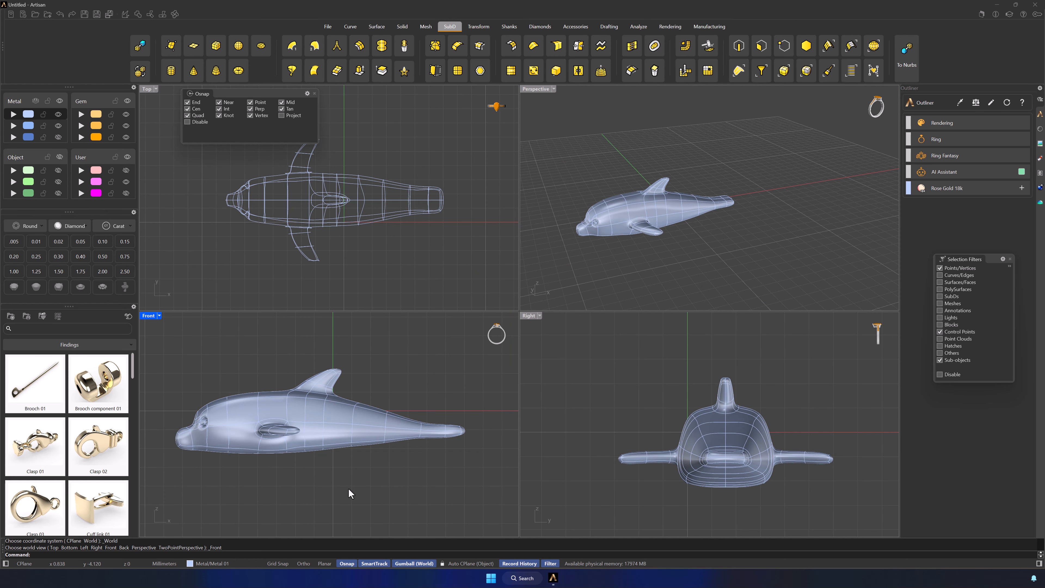
# Reset the selection filter and move the whole dolphin up in the Front view so its belly sits on the horizontal axis
pyautogui.click(805, 46)
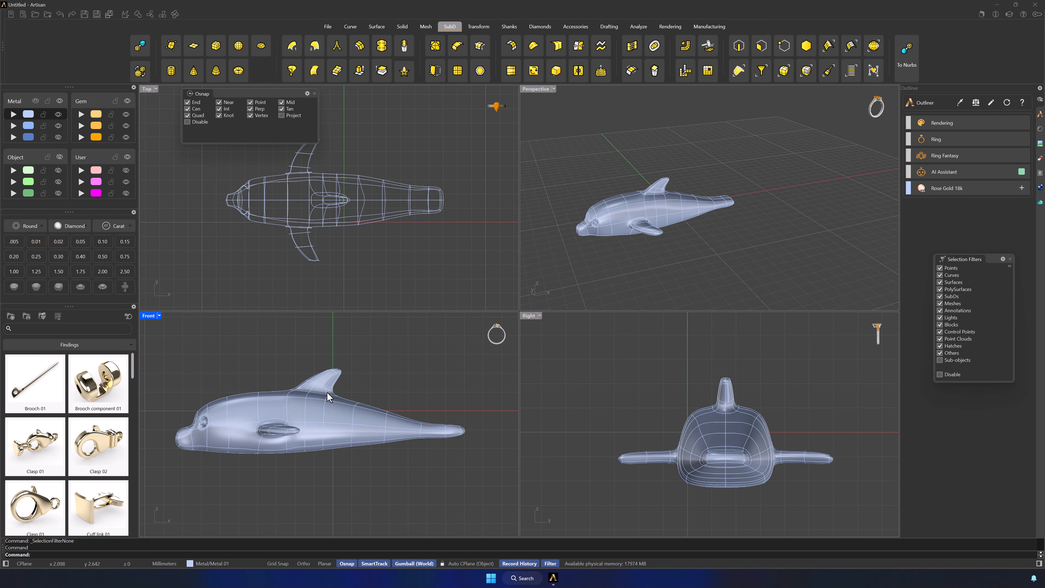
pyautogui.click(327, 394)
pyautogui.moveTo(317, 391); pyautogui.dragTo(327, 348)
pyautogui.click(341, 438)
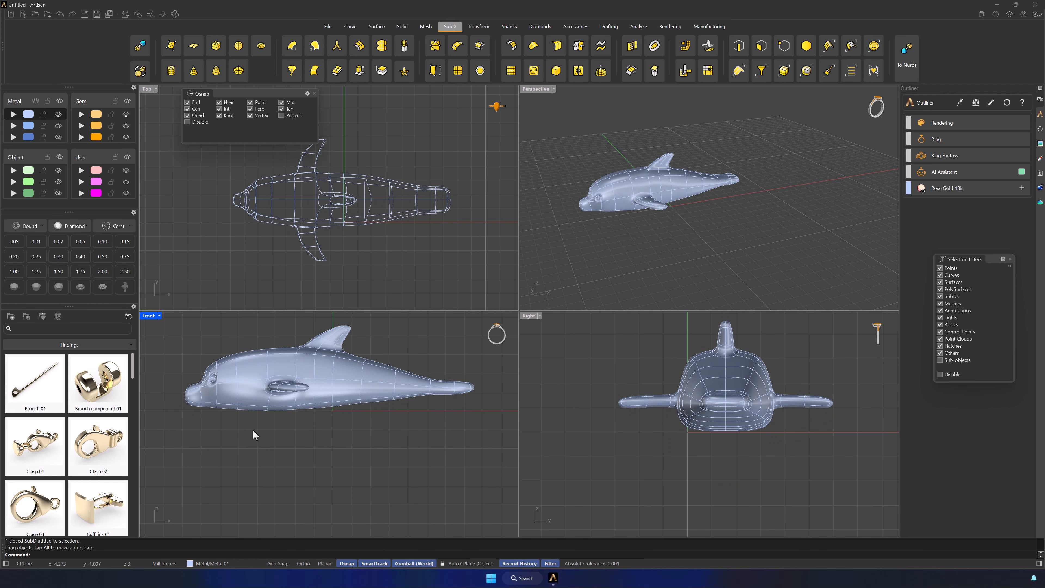
# Filter to edges and lower the edge loop on the rear body where it narrows into the tail
pyautogui.scroll(2, 345, 415)
pyautogui.click(358, 390)
pyautogui.click(739, 46)
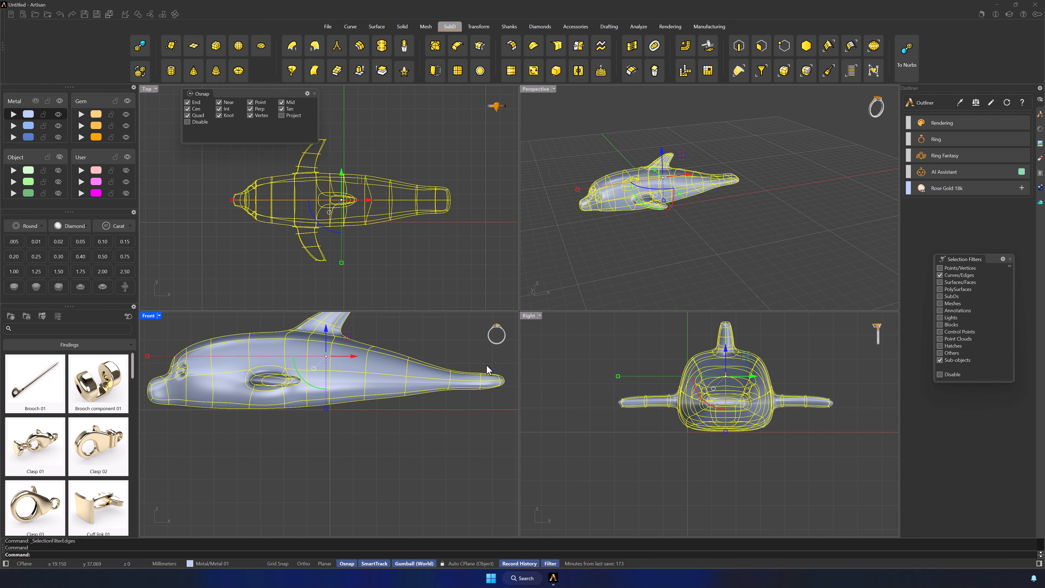
pyautogui.click(387, 420)
pyautogui.scroll(4, 356, 405)
pyautogui.scroll(-5, 394, 411)
pyautogui.moveTo(498, 438); pyautogui.dragTo(350, 374)
pyautogui.click(398, 369)
pyautogui.click(464, 494)
pyautogui.doubleClick(346, 405)
pyautogui.click(392, 463)
pyautogui.scroll(6, 373, 453)
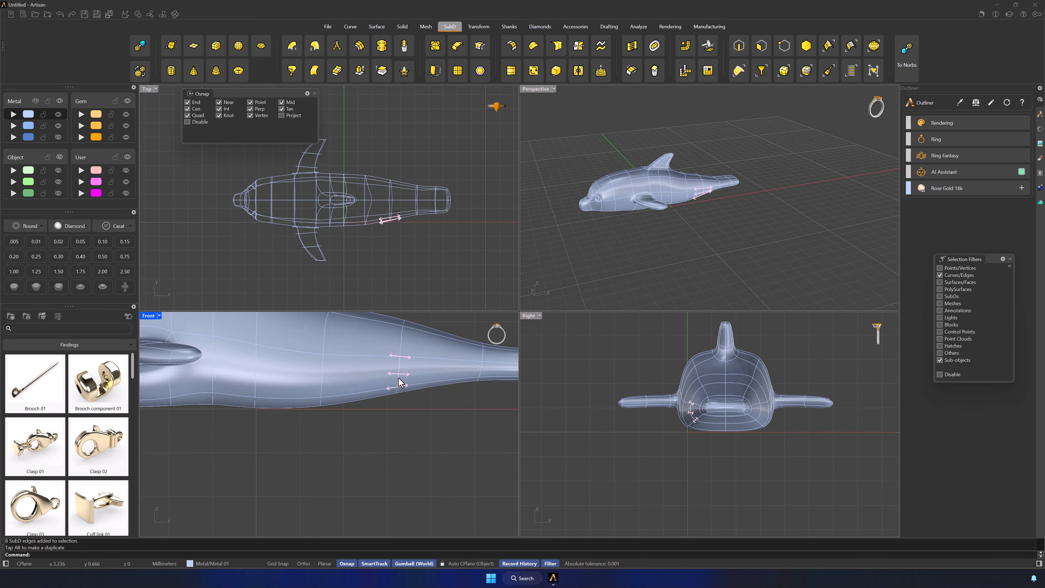
pyautogui.doubleClick(398, 379)
pyautogui.moveTo(399, 330); pyautogui.dragTo(399, 350)
pyautogui.click(477, 451)
# Lower the edge loops along the tail stock and at its tip so the tail comes down to the horizontal axis
pyautogui.moveTo(479, 451); pyautogui.dragTo(435, 451, button='right')
pyautogui.doubleClick(437, 366)
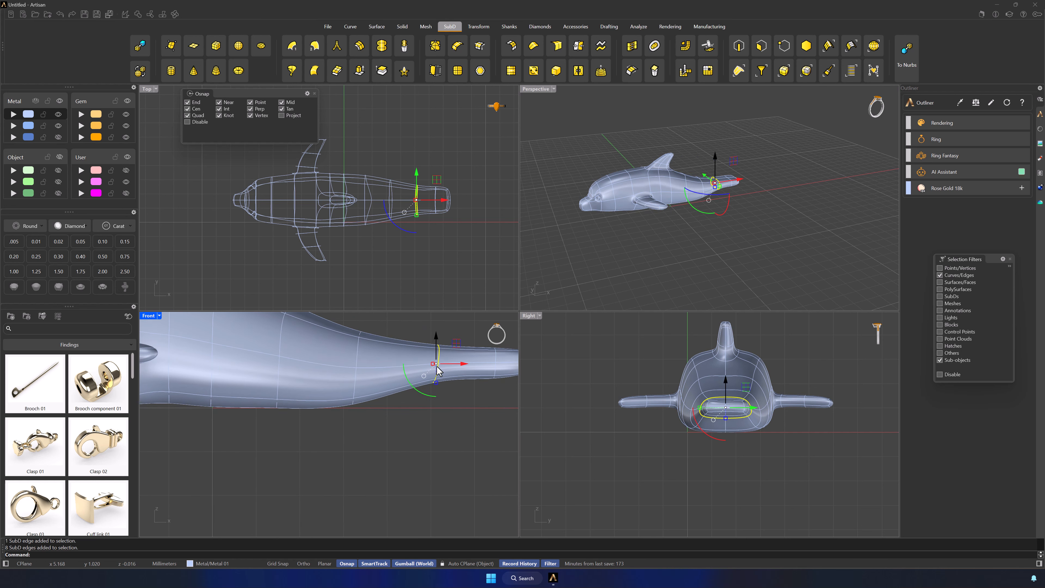
pyautogui.moveTo(436, 335); pyautogui.dragTo(437, 357)
pyautogui.click(458, 449)
pyautogui.moveTo(459, 453); pyautogui.dragTo(373, 461, button='right')
pyautogui.moveTo(486, 415); pyautogui.dragTo(475, 396)
pyautogui.click(417, 355)
pyautogui.doubleClick(410, 366)
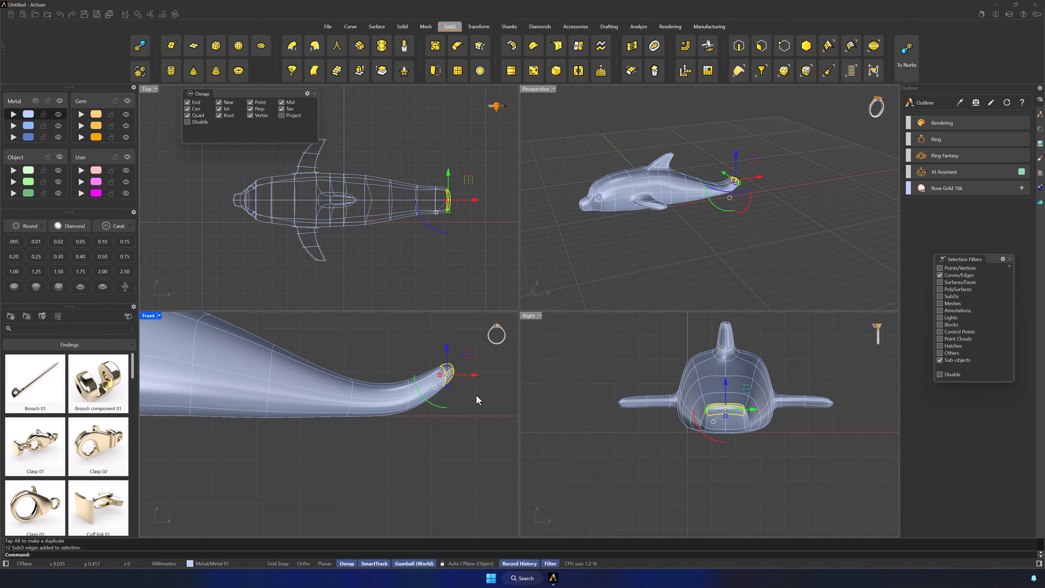
pyautogui.moveTo(447, 348); pyautogui.dragTo(447, 382)
pyautogui.click(317, 460)
# Select the belly edges across the underside behind the pectoral fins and move them down slightly to level the belly
pyautogui.scroll(-4, 314, 461)
pyautogui.moveTo(175, 452); pyautogui.dragTo(352, 442, button='right')
pyautogui.scroll(5, 320, 432)
pyautogui.doubleClick(307, 380)
pyautogui.scroll(-9, 310, 399)
pyautogui.click(326, 427)
pyautogui.scroll(4, 325, 423)
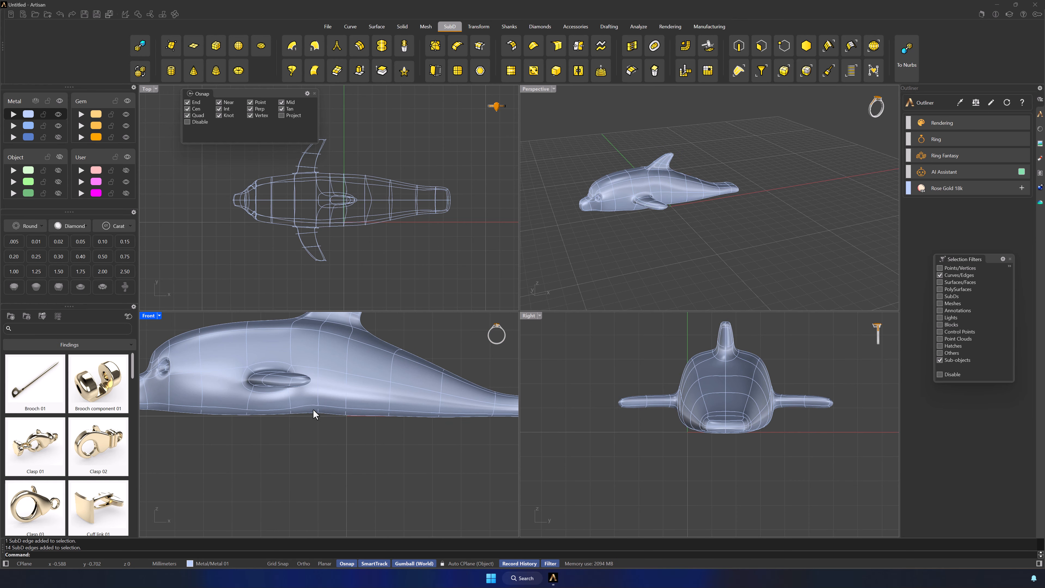
pyautogui.click(312, 410)
pyautogui.scroll(3, 321, 419)
pyautogui.moveTo(703, 237); pyautogui.dragTo(730, 127, button='right')
pyautogui.scroll(5, 699, 120)
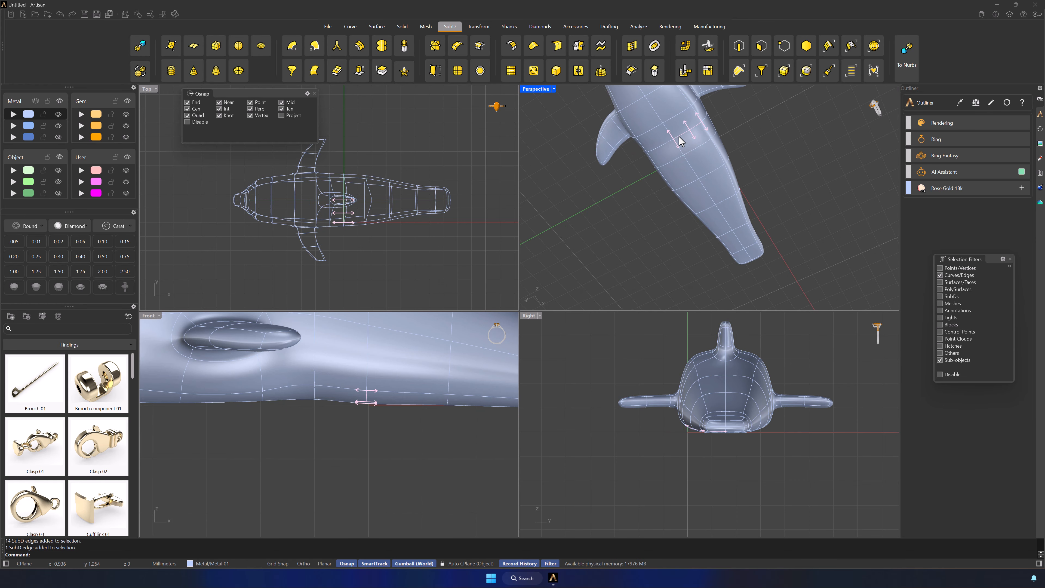
pyautogui.click(684, 133)
pyautogui.keyDown('shift'); pyautogui.click(659, 146); pyautogui.keyUp('shift')
pyautogui.moveTo(311, 373); pyautogui.dragTo(311, 375)
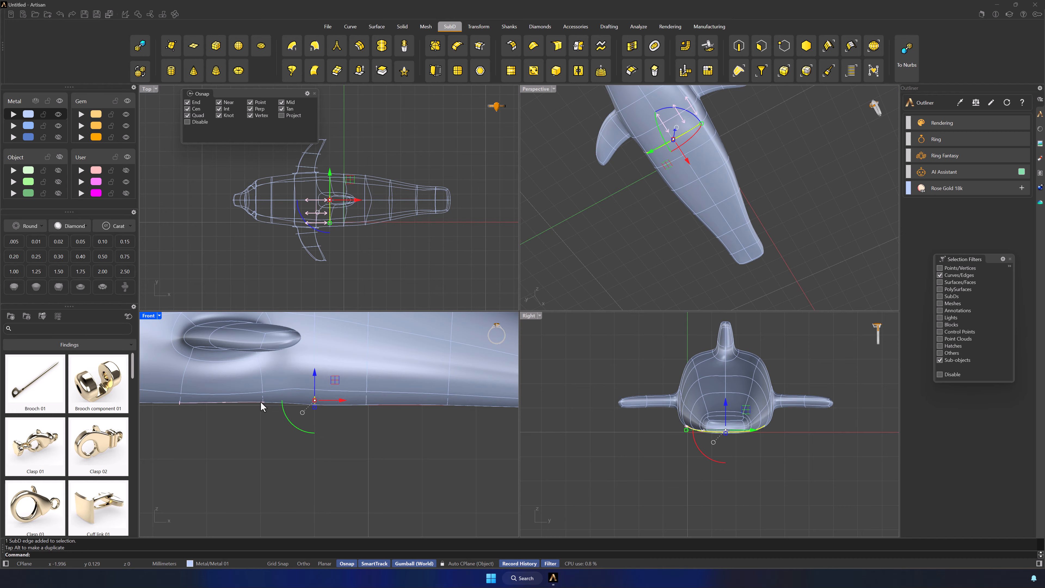
# Select the next row of crosswise belly edges toward the pectoral fins and lower it slightly
pyautogui.click(692, 154)
pyautogui.keyDown('shift'); pyautogui.click(663, 169); pyautogui.keyUp('shift')
pyautogui.click(681, 110)
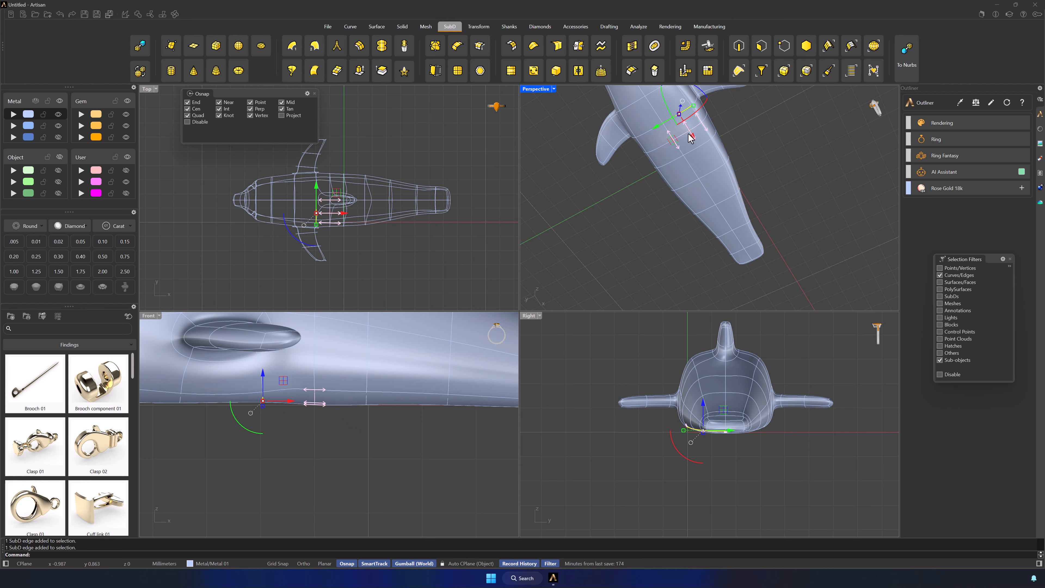
pyautogui.keyDown('shift'); pyautogui.click(645, 132); pyautogui.keyUp('shift')
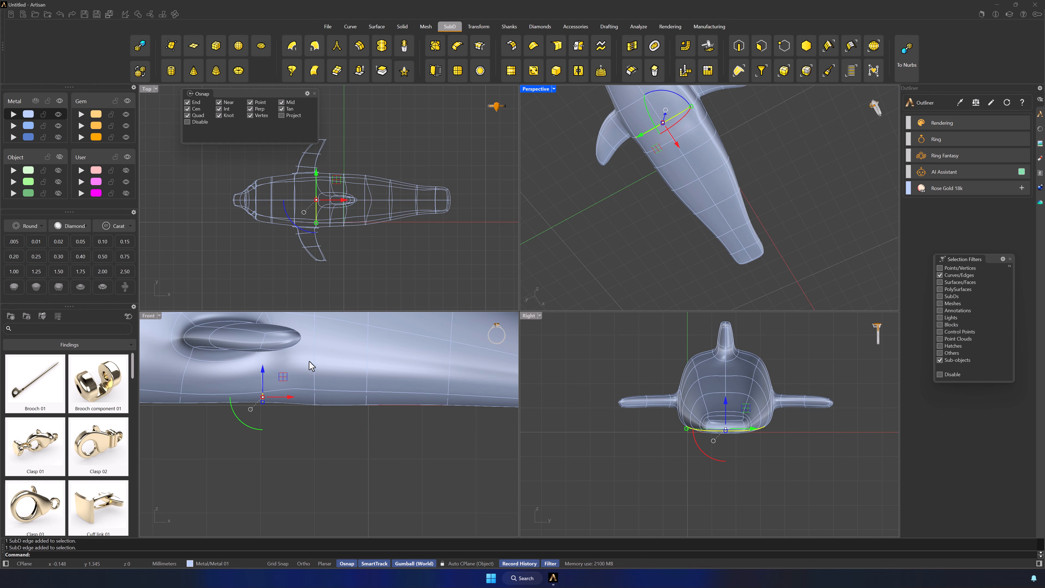
pyautogui.moveTo(281, 381); pyautogui.dragTo(278, 384)
# Select the belly edge between the head and the pectoral fins and move it down slightly
pyautogui.click(164, 415)
pyautogui.moveTo(149, 412); pyautogui.dragTo(299, 423, button='right')
pyautogui.click(295, 414)
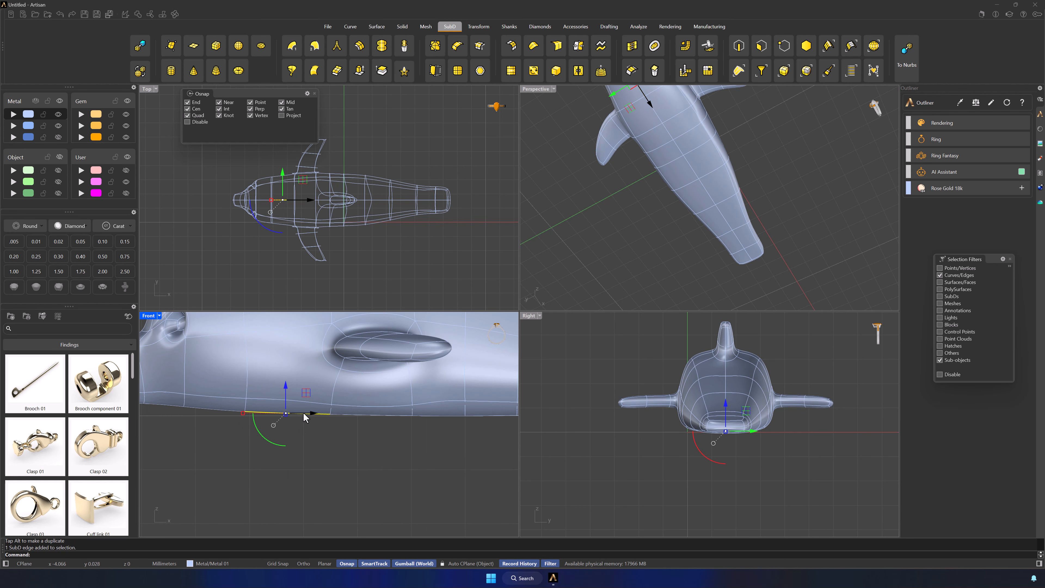
pyautogui.moveTo(302, 388); pyautogui.dragTo(303, 391)
pyautogui.click(337, 442)
# Select the centre belly edge further behind the pectoral fins and lower it slightly to straighten the underside
pyautogui.scroll(-14, 361, 461)
pyautogui.moveTo(423, 477); pyautogui.dragTo(385, 472, button='right')
pyautogui.scroll(14, 362, 456)
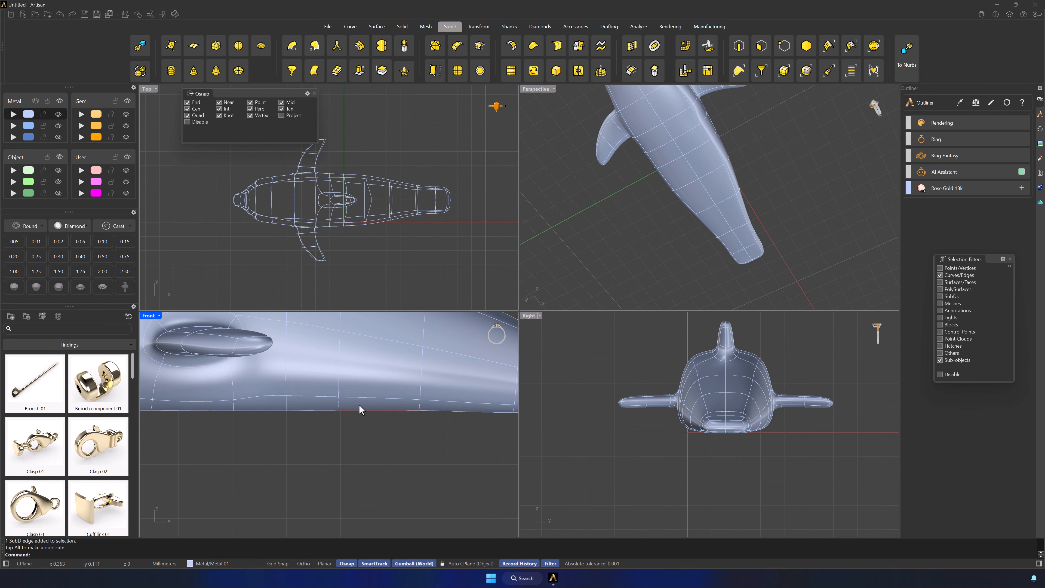
pyautogui.click(360, 412)
pyautogui.moveTo(378, 386); pyautogui.dragTo(378, 389)
pyautogui.click(387, 457)
pyautogui.scroll(-10, 391, 486)
pyautogui.moveTo(447, 502); pyautogui.dragTo(419, 492, button='right')
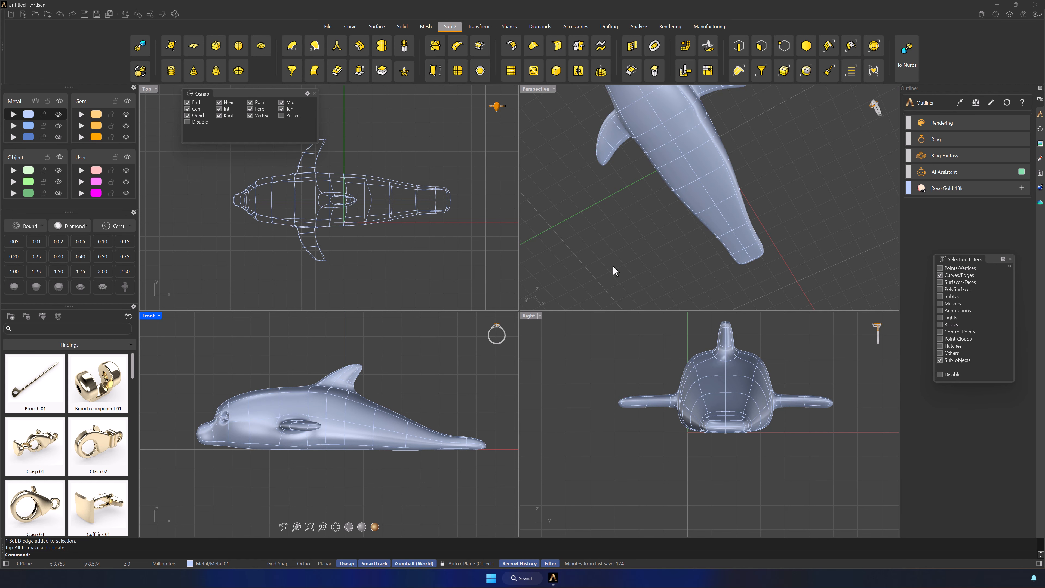
# Set the Top viewport to shaded display and scale the edge loop behind the dorsal fin to narrow the body's width
pyautogui.scroll(-4, 615, 270)
pyautogui.moveTo(662, 242); pyautogui.dragTo(569, 276, button='right')
pyautogui.click(352, 284)
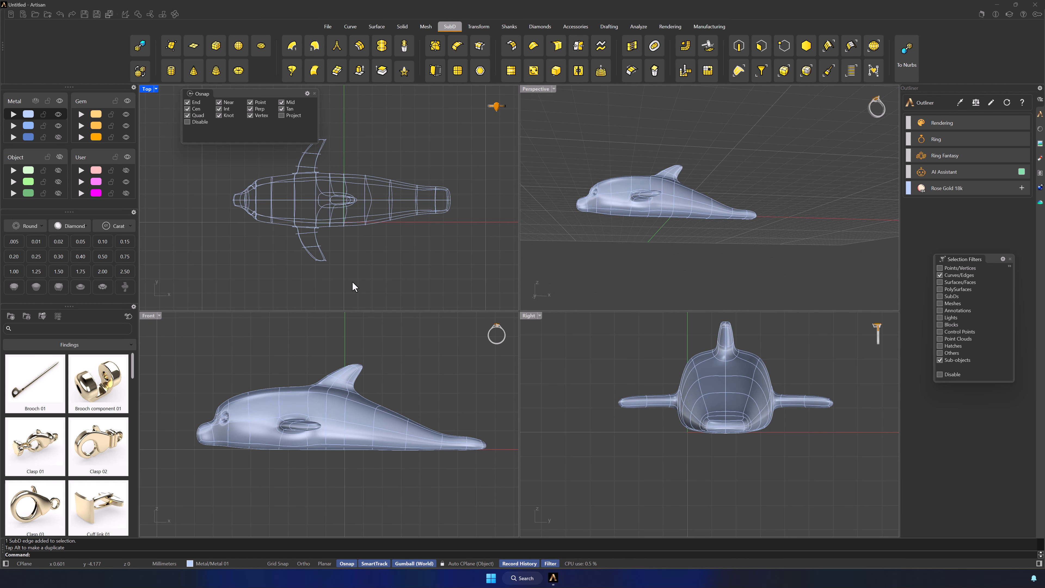
pyautogui.click(350, 302)
pyautogui.scroll(2, 397, 227)
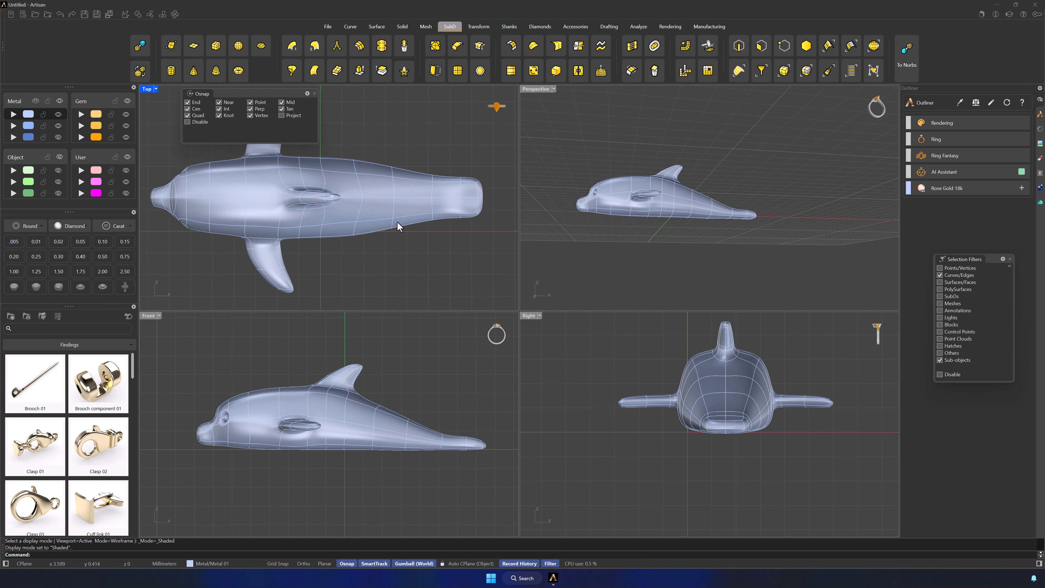
pyautogui.doubleClick(362, 209)
pyautogui.moveTo(355, 238); pyautogui.dragTo(393, 225)
pyautogui.click(426, 249)
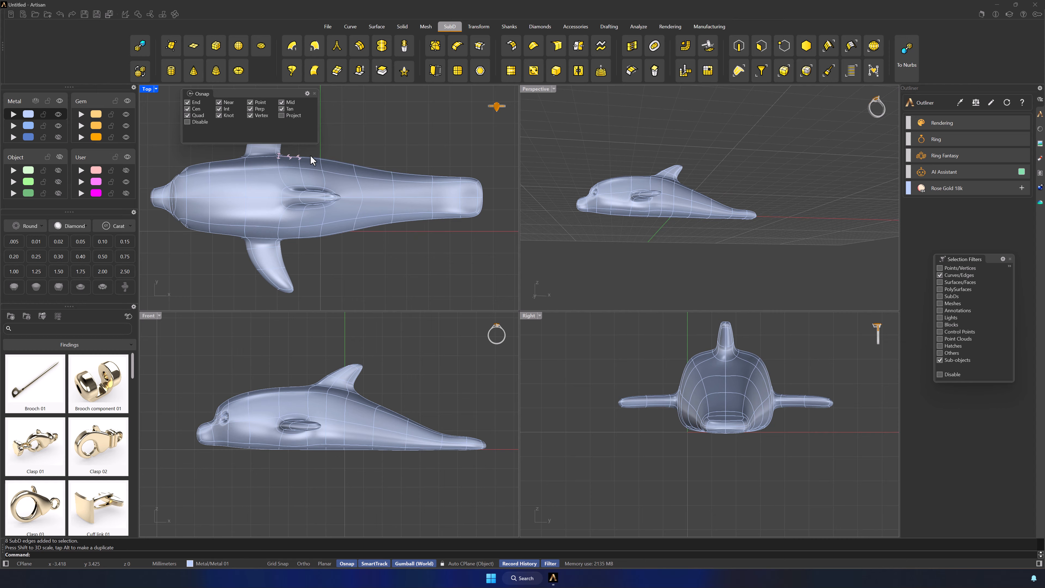
# Show the ring-size circle on the User 01 layer and maximize the Perspective viewport
pyautogui.moveTo(788, 227); pyautogui.dragTo(809, 248, button='right')
pyautogui.scroll(4, 718, 199)
pyautogui.keyDown('shift'); pyautogui.moveTo(721, 215); pyautogui.dragTo(779, 215, button='right'); pyautogui.keyUp('shift')
pyautogui.click(129, 170)
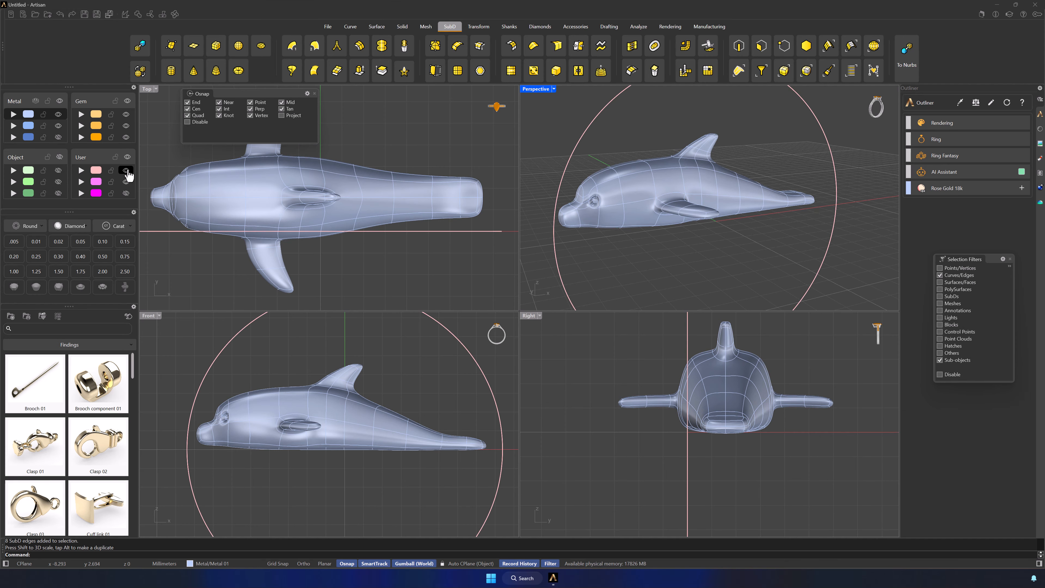
pyautogui.scroll(-9, 403, 238)
pyautogui.scroll(7, 442, 248)
pyautogui.doubleClick(542, 89)
pyautogui.scroll(-4, 723, 230)
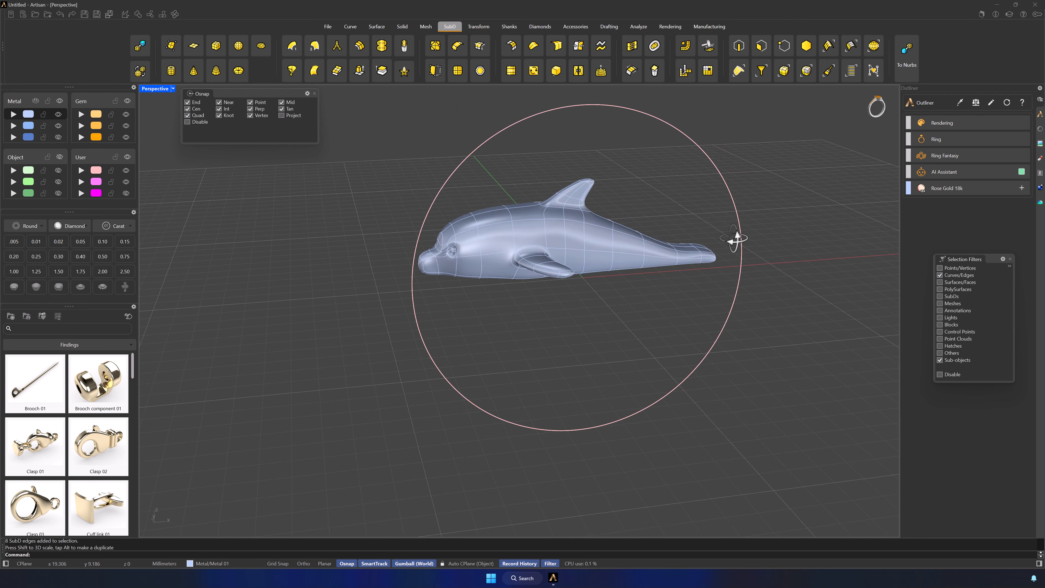
# Select the ring-size circle and measure its length
pyautogui.moveTo(735, 238); pyautogui.dragTo(693, 199, button='right')
pyautogui.click(694, 199)
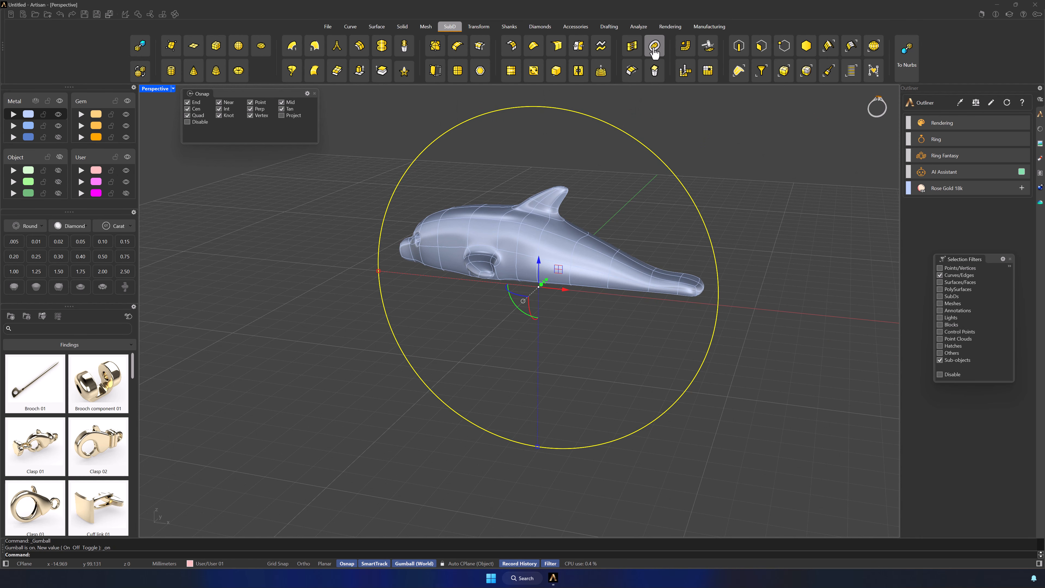
pyautogui.click(638, 27)
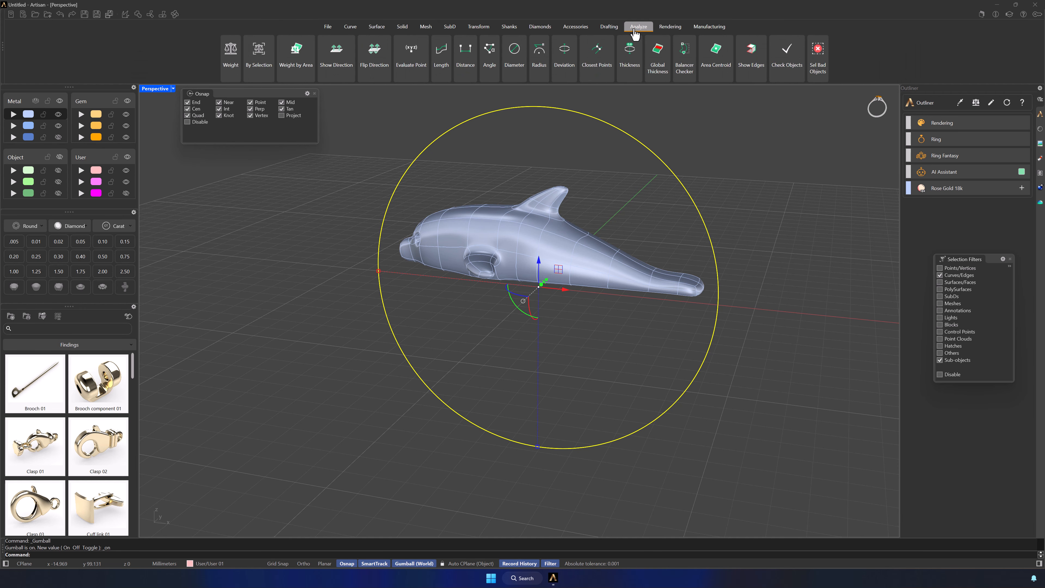
pyautogui.click(441, 68)
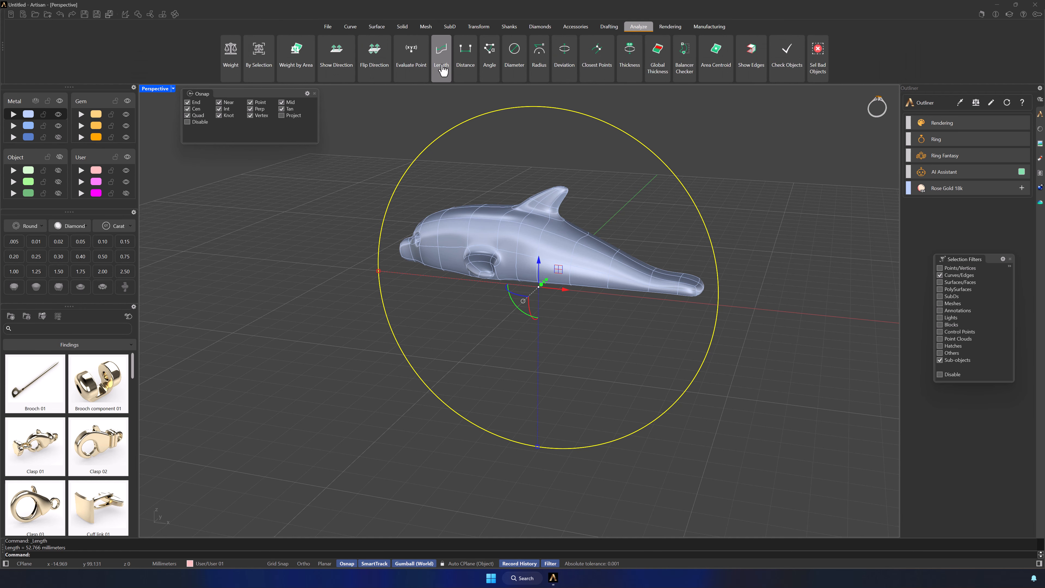
# Copy the circle's measured length value from the command history and deselect the circle
pyautogui.rightClick(37, 551)
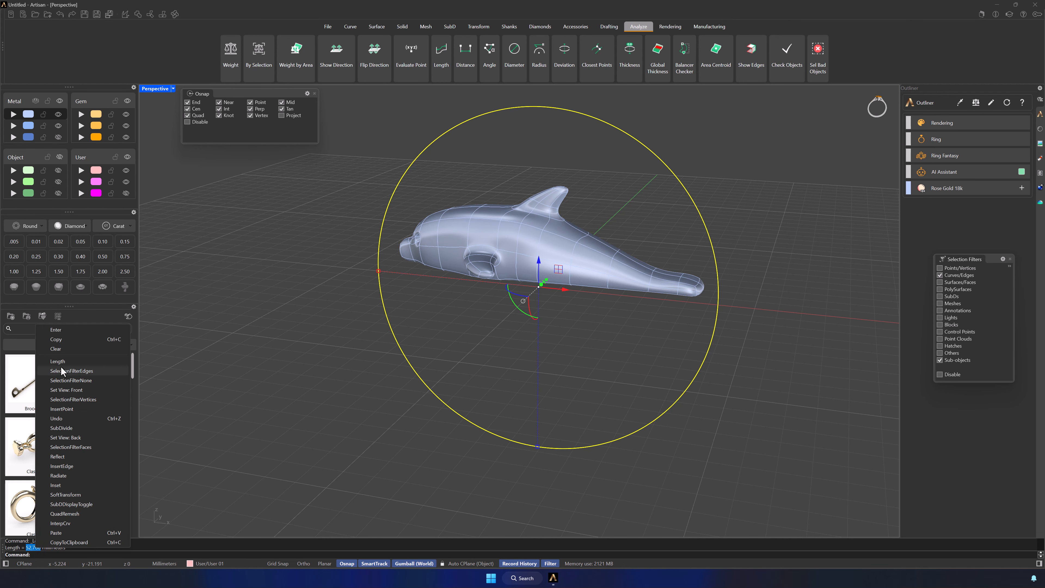
pyautogui.click(58, 339)
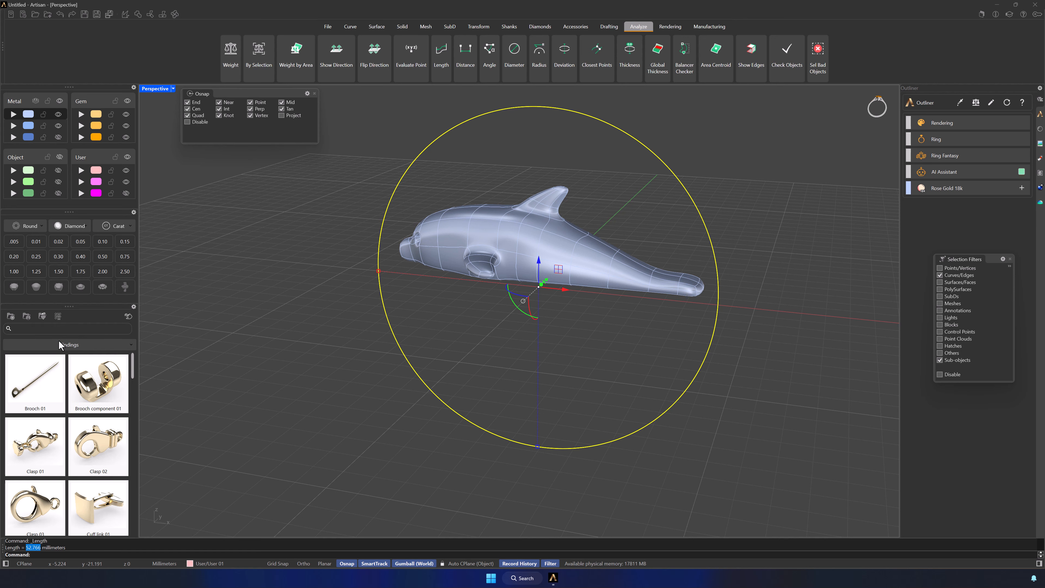
pyautogui.click(275, 390)
pyautogui.moveTo(277, 390); pyautogui.dragTo(320, 379, button='right')
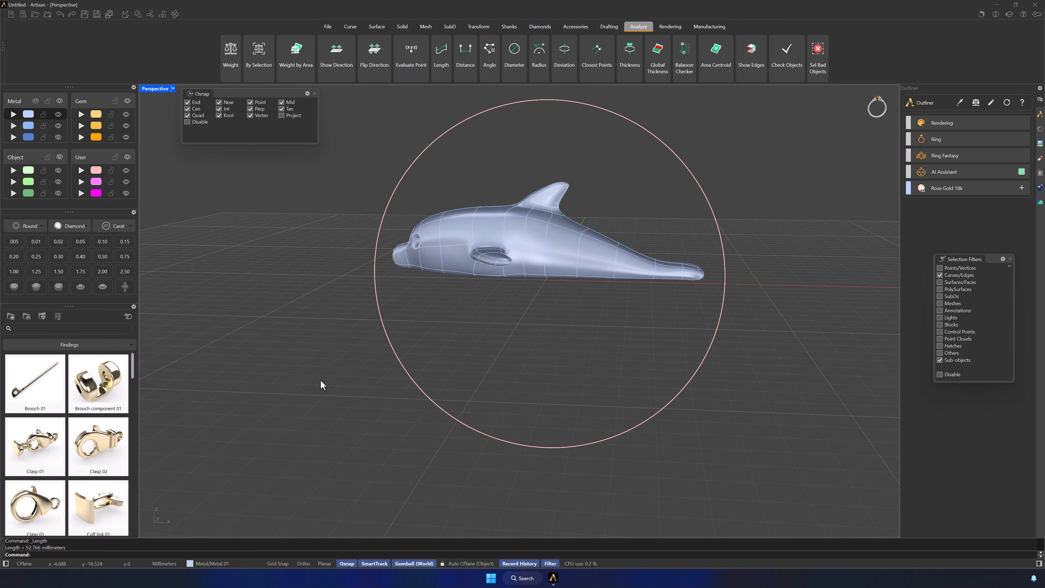
# Draw a straight line from the origin (0) along the X axis, using the copied length of 52.766 mm
pyautogui.click(350, 26)
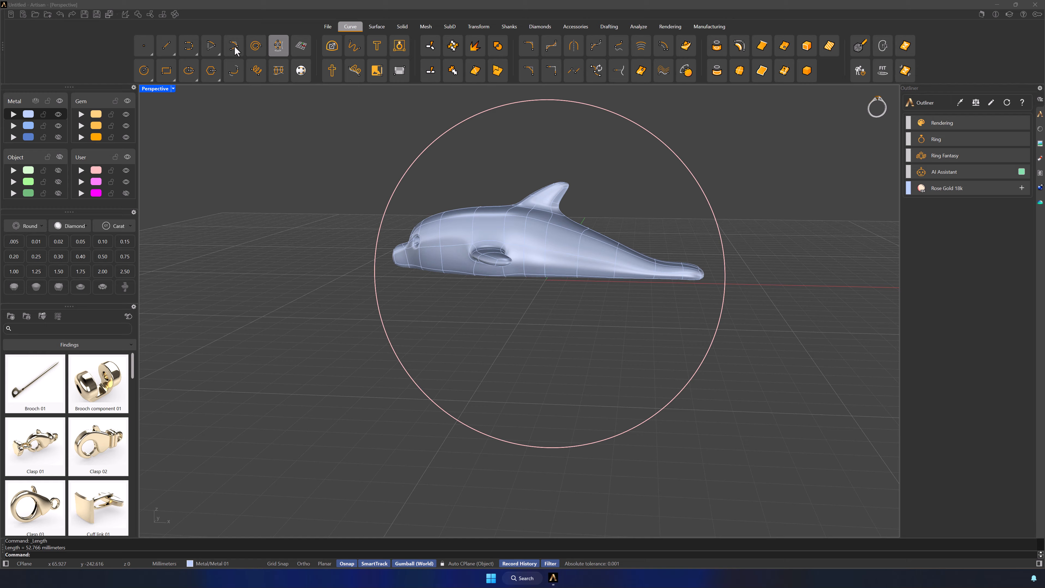
pyautogui.click(166, 45)
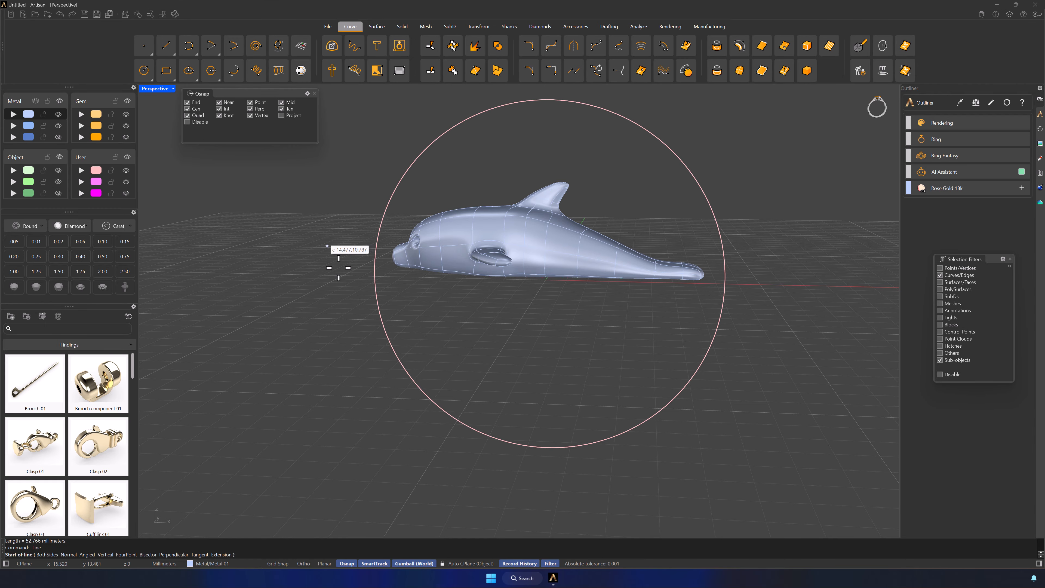
pyautogui.click(466, 340)
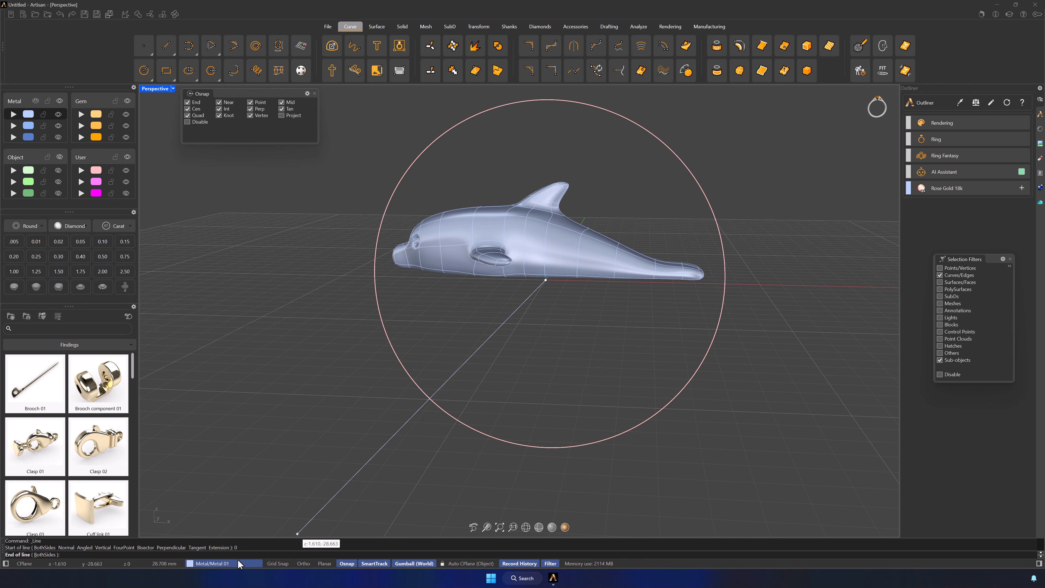
pyautogui.hotkey('ctrl', 'v')
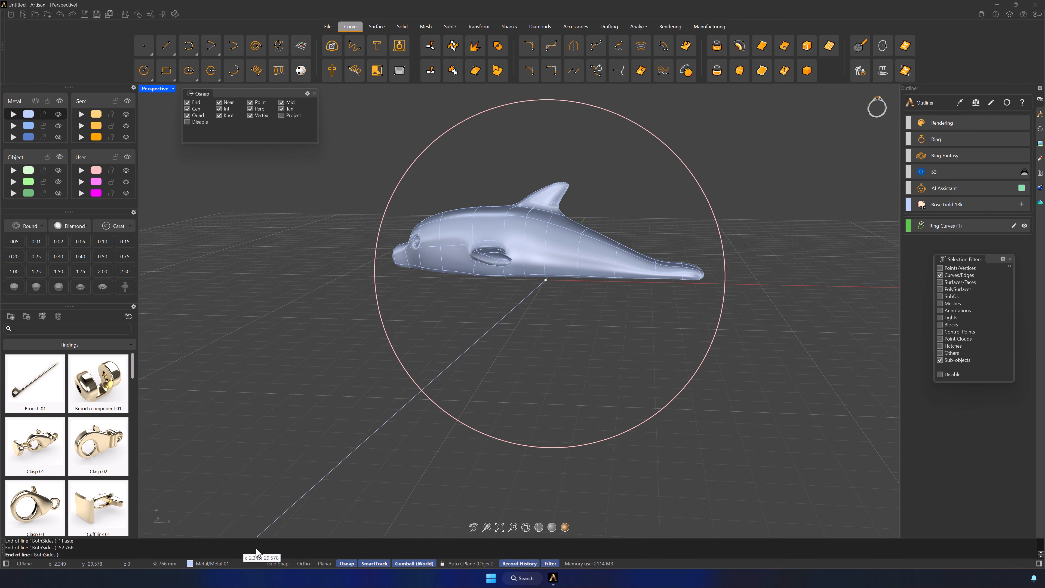
pyautogui.scroll(-1, 733, 335)
pyautogui.scroll(-4, 733, 335)
pyautogui.keyDown('shift'); pyautogui.moveTo(746, 343); pyautogui.dragTo(594, 357, button='right'); pyautogui.keyUp('shift')
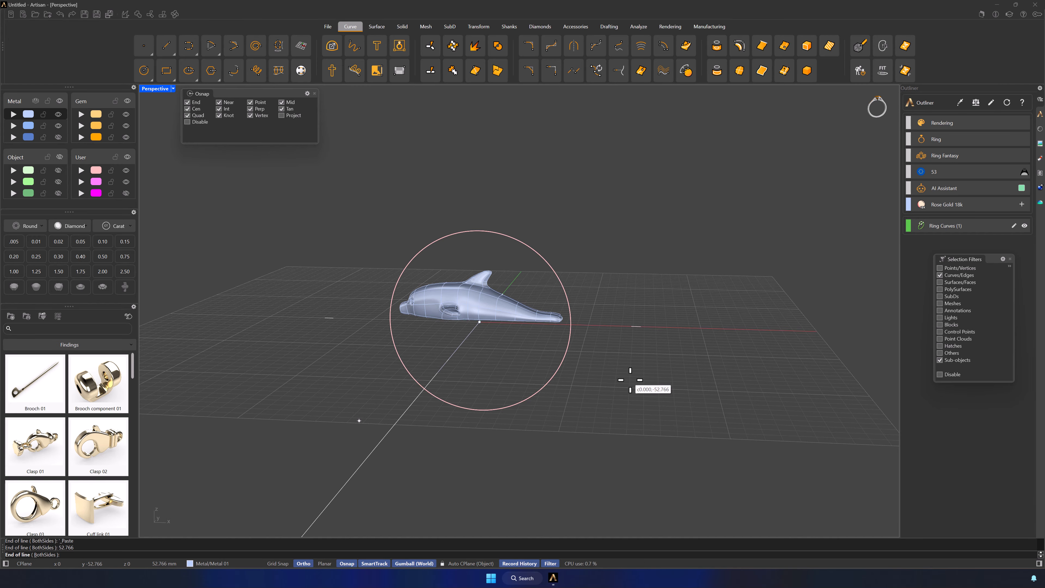
pyautogui.click(669, 331)
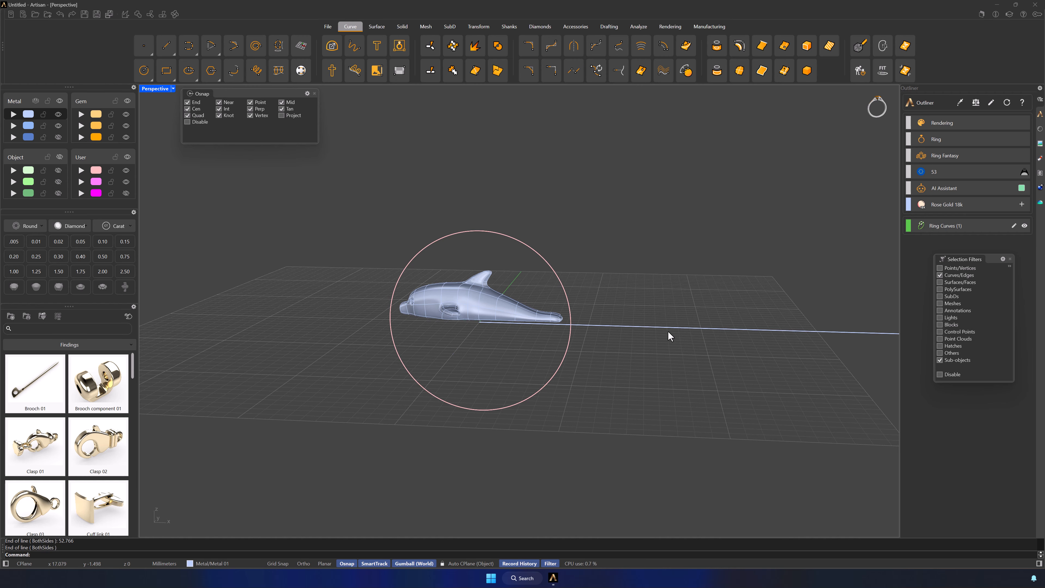
# Centre the straight line on the origin with the ArtisanCenter command
pyautogui.click(752, 330)
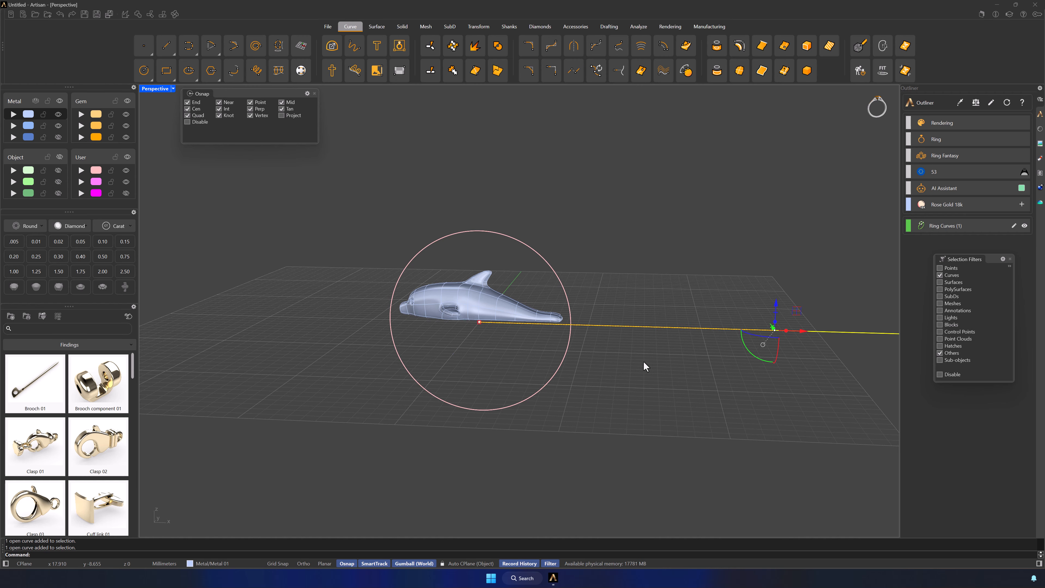
pyautogui.click(235, 553)
pyautogui.write('ArtisanCenter')
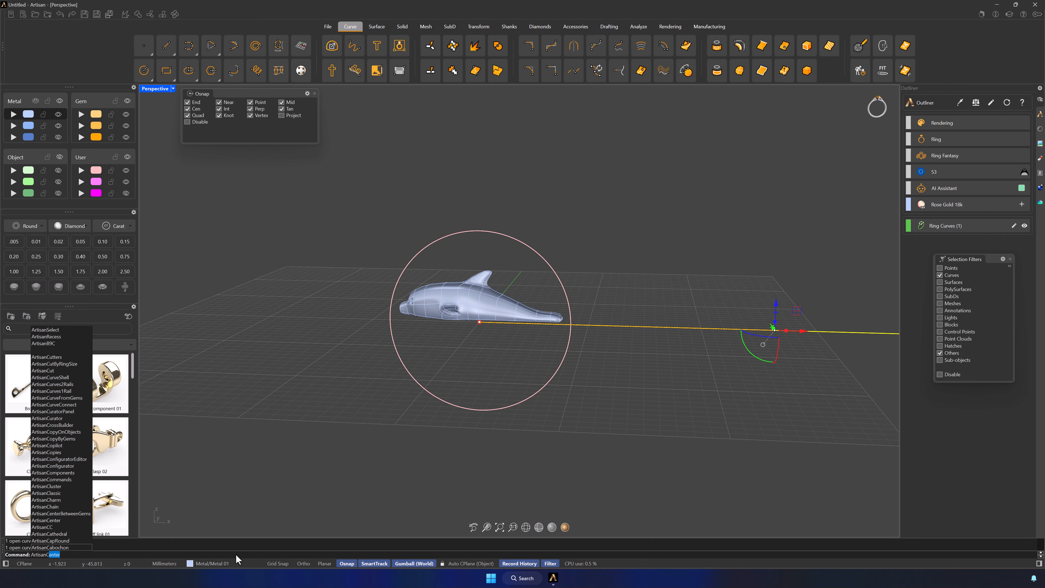
pyautogui.press('Return')
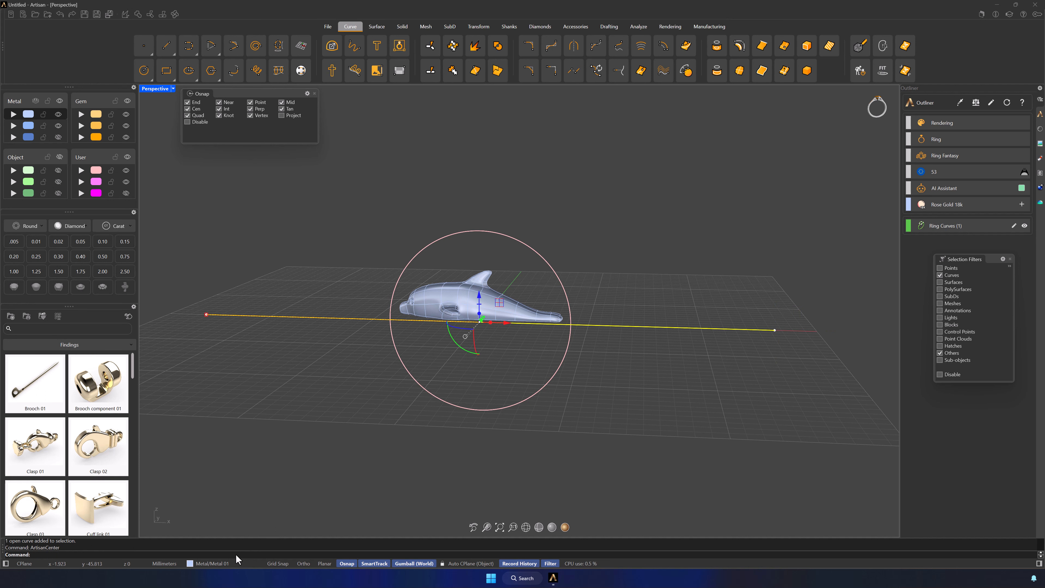
pyautogui.click(352, 443)
# Restore the four-viewport layout and disable the selection filters so any object can be picked
pyautogui.doubleClick(156, 89)
pyautogui.scroll(-7, 296, 383)
pyautogui.moveTo(304, 429); pyautogui.dragTo(451, 449, button='right')
pyautogui.click(939, 374)
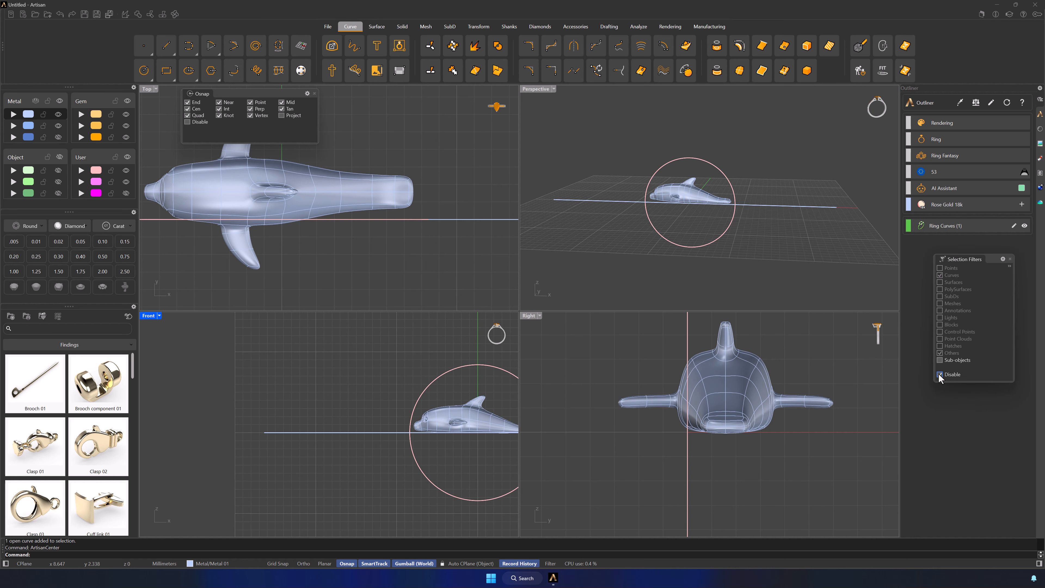
# Move the dolphin in the Front viewport along the line until its nose sits at the line's negative-X end
pyautogui.click(470, 419)
pyautogui.moveTo(470, 418); pyautogui.dragTo(353, 416)
pyautogui.click(366, 457)
pyautogui.scroll(-4, 436, 469)
pyautogui.moveTo(437, 470); pyautogui.dragTo(321, 431, button='right')
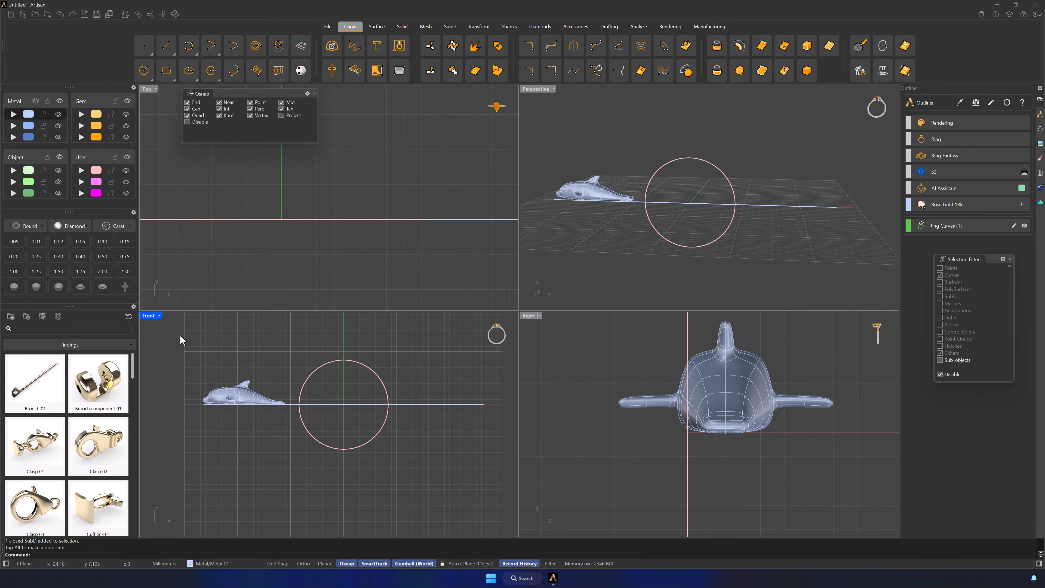
# Scale the dolphin by dimensions to 25 mm in X with Keep Aspect on, and realign its nose and belly with the line's start
pyautogui.doubleClick(150, 315)
pyautogui.scroll(-2, 373, 345)
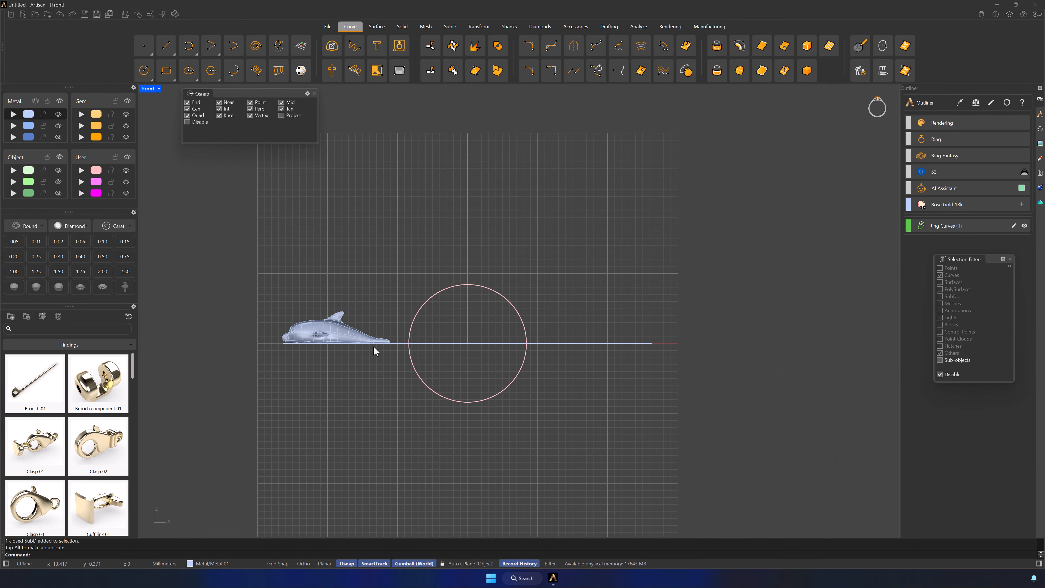
pyautogui.click(352, 331)
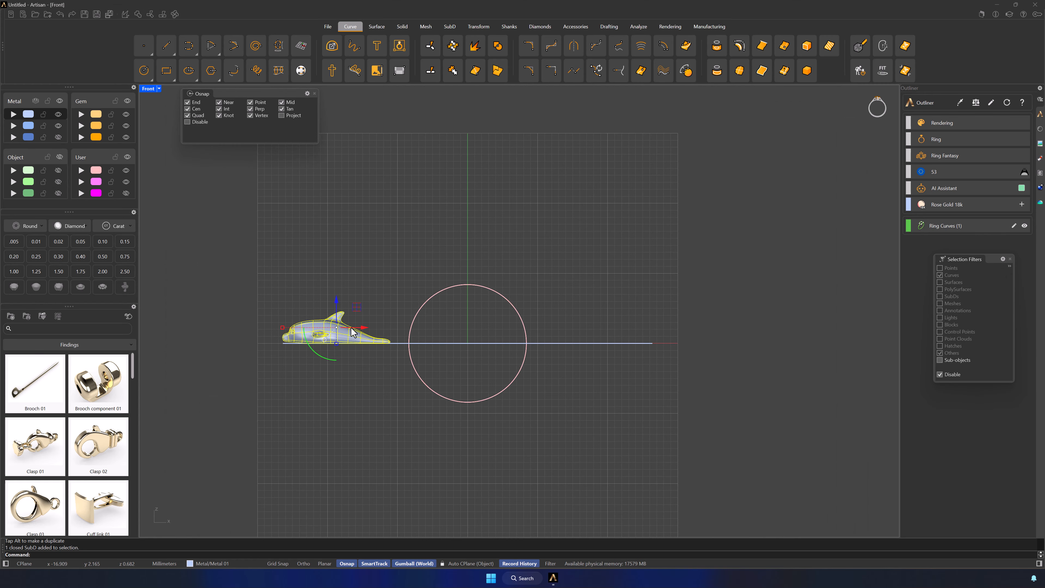
pyautogui.click(479, 29)
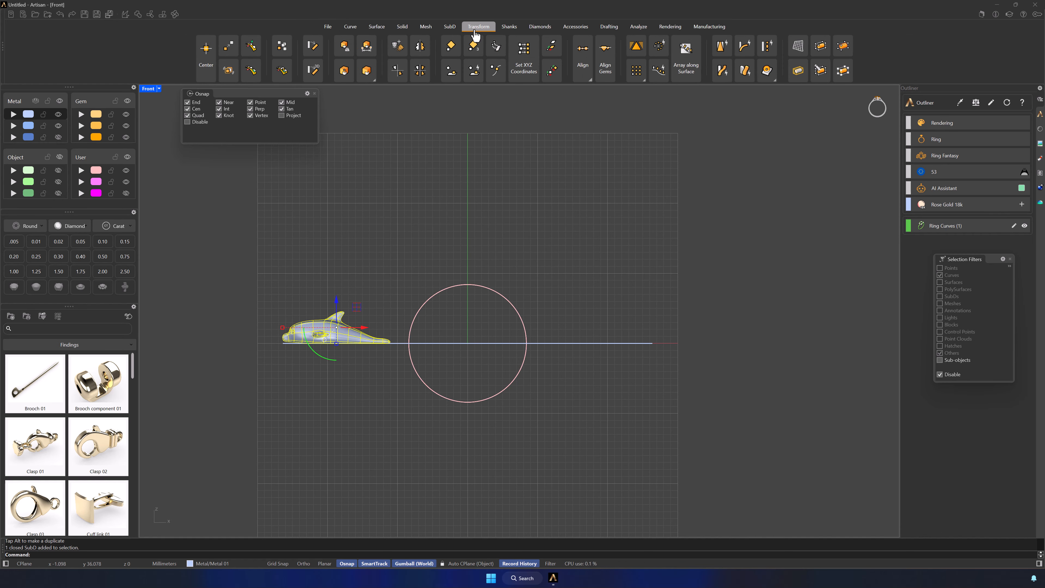
pyautogui.click(367, 45)
pyautogui.click(972, 158)
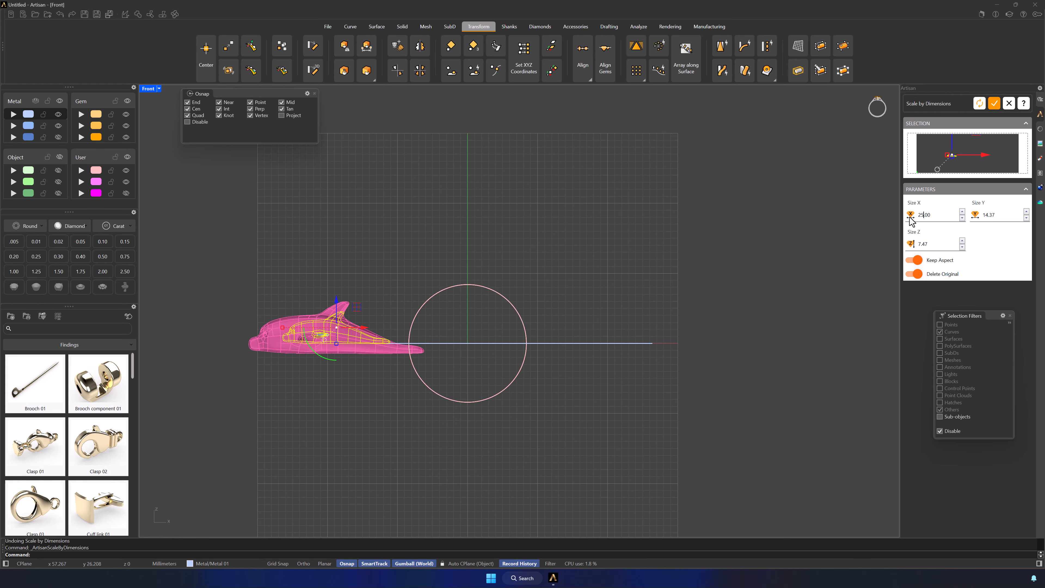
pyautogui.click(995, 104)
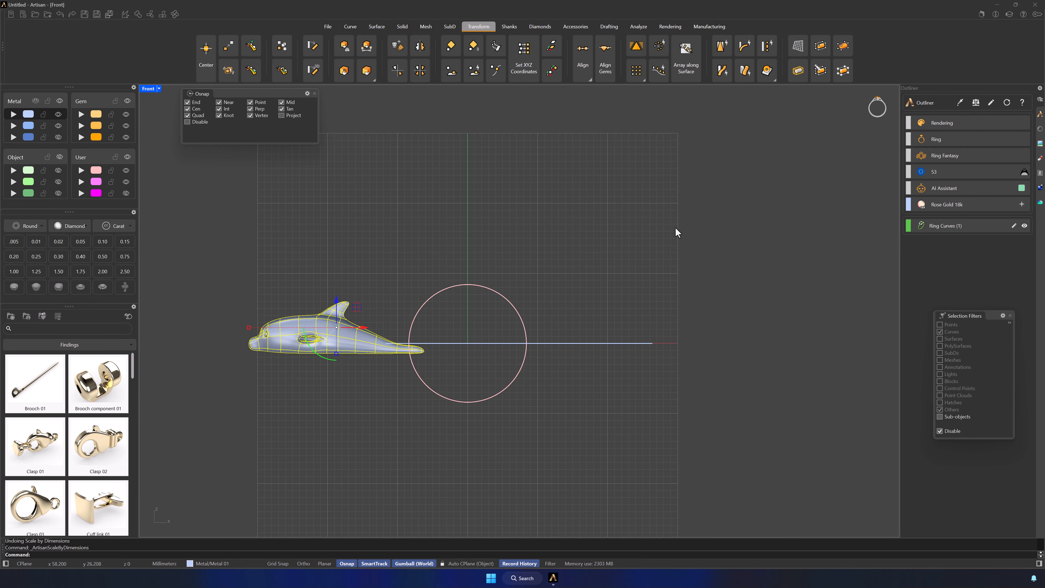
pyautogui.moveTo(361, 309); pyautogui.dragTo(396, 297)
pyautogui.click(455, 257)
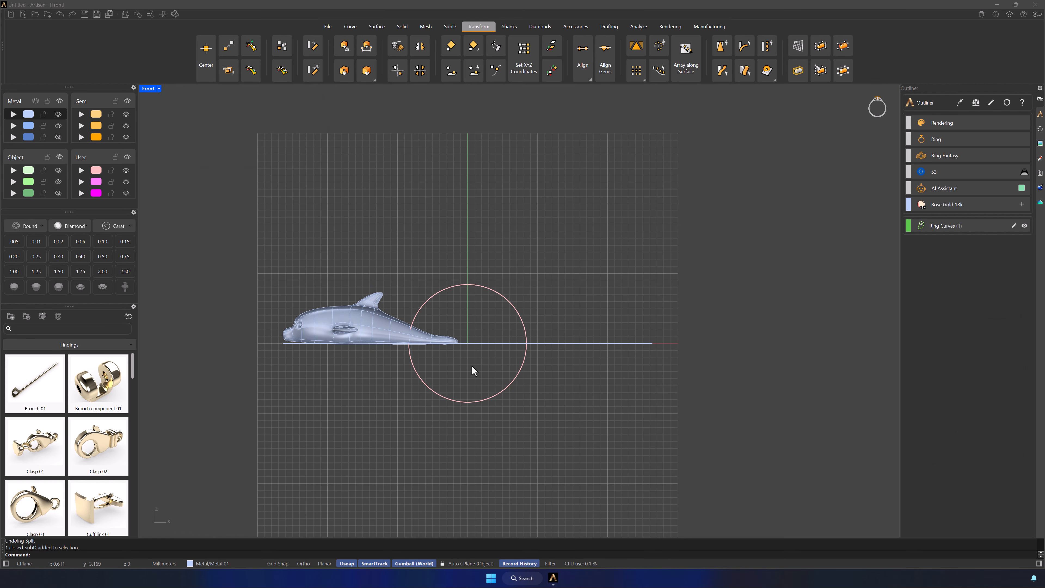
# Start a Split of the dolphin with the EdgeLoop option and pick the tail loop at the circle's near edge
pyautogui.click(396, 336)
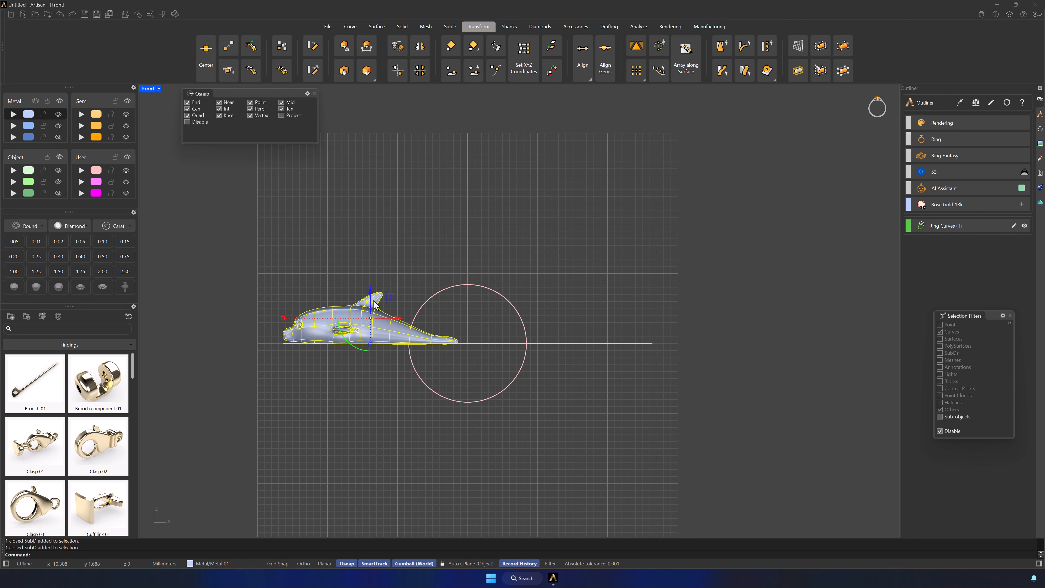
pyautogui.click(162, 14)
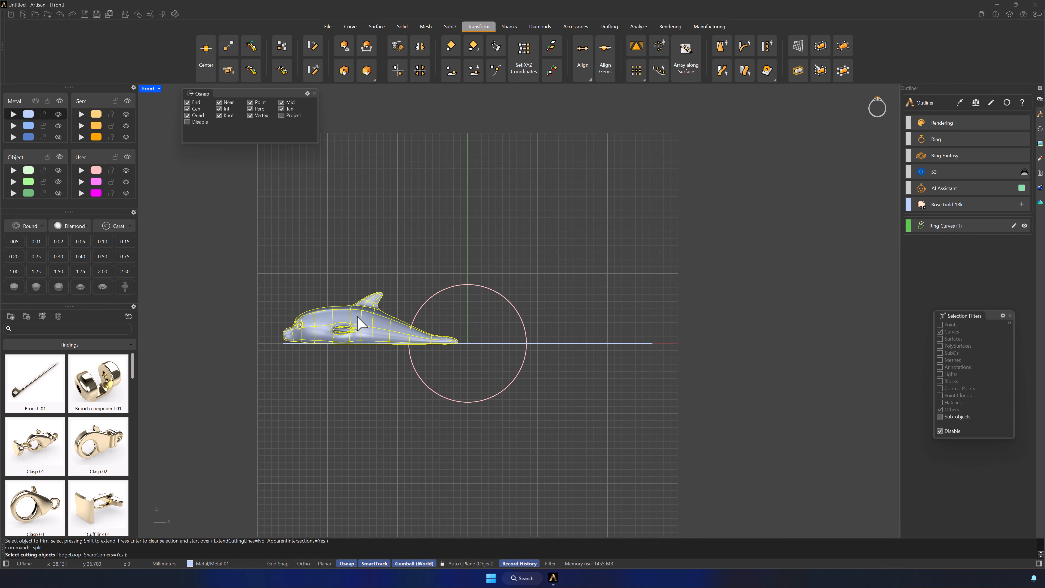
pyautogui.click(70, 554)
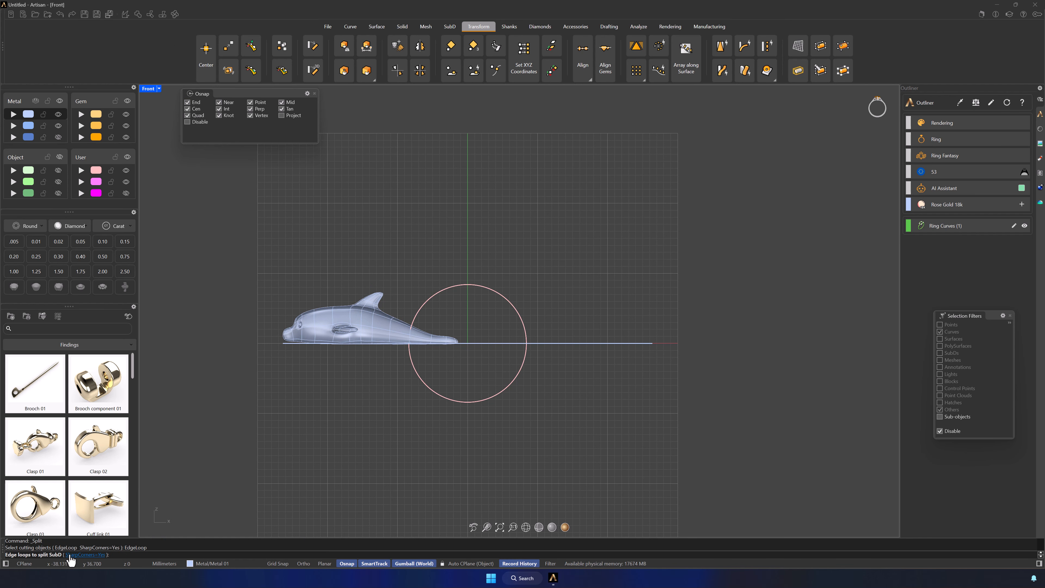
pyautogui.click(411, 344)
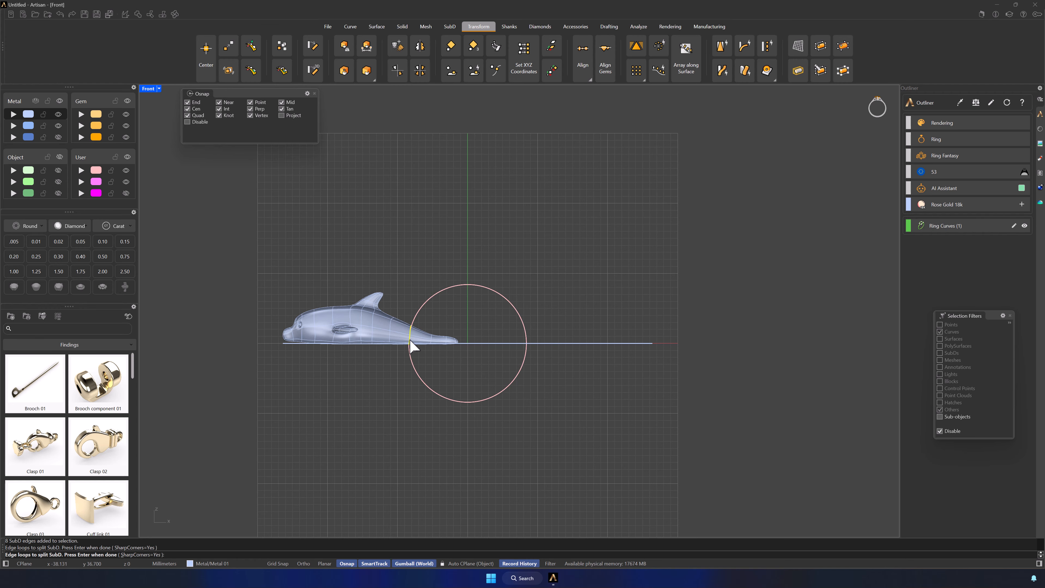
pyautogui.scroll(5, 410, 342)
pyautogui.scroll(-5, 398, 341)
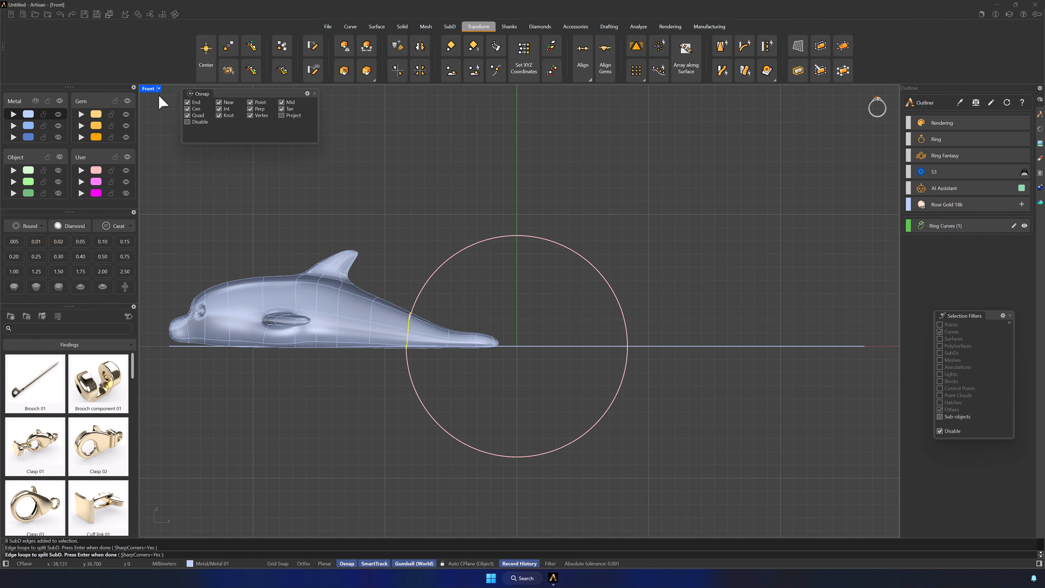
# Complete the edge-loop split of the dolphin and delete the separated tail piece
pyautogui.doubleClick(150, 89)
pyautogui.moveTo(660, 221); pyautogui.dragTo(616, 154, button='right')
pyautogui.click(534, 89)
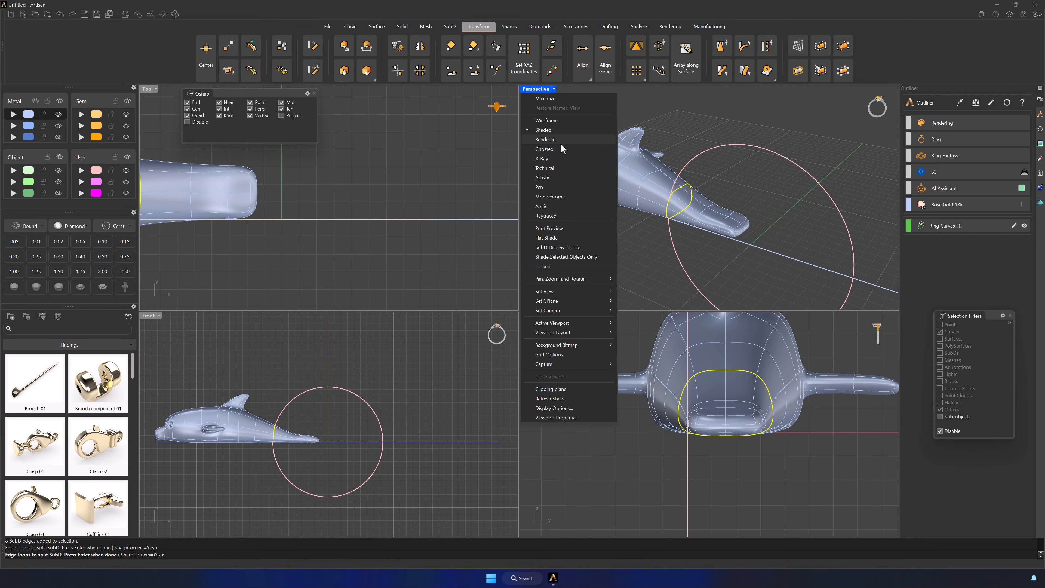
pyautogui.moveTo(605, 279)
pyautogui.click(666, 351)
pyautogui.moveTo(713, 238); pyautogui.dragTo(679, 214, button='right')
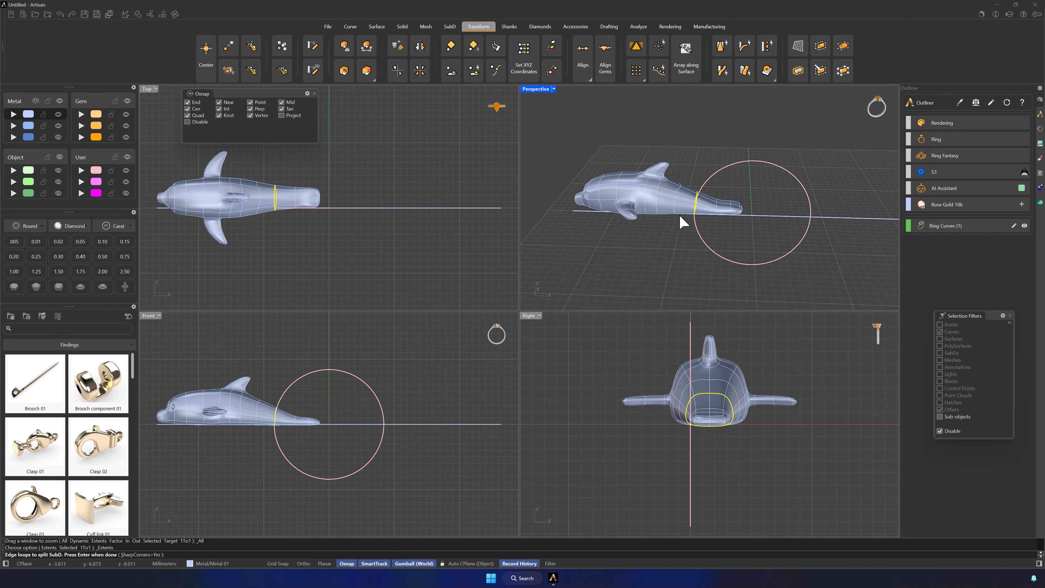
pyautogui.scroll(2, 694, 238)
pyautogui.rightClick(693, 231)
pyautogui.click(684, 226)
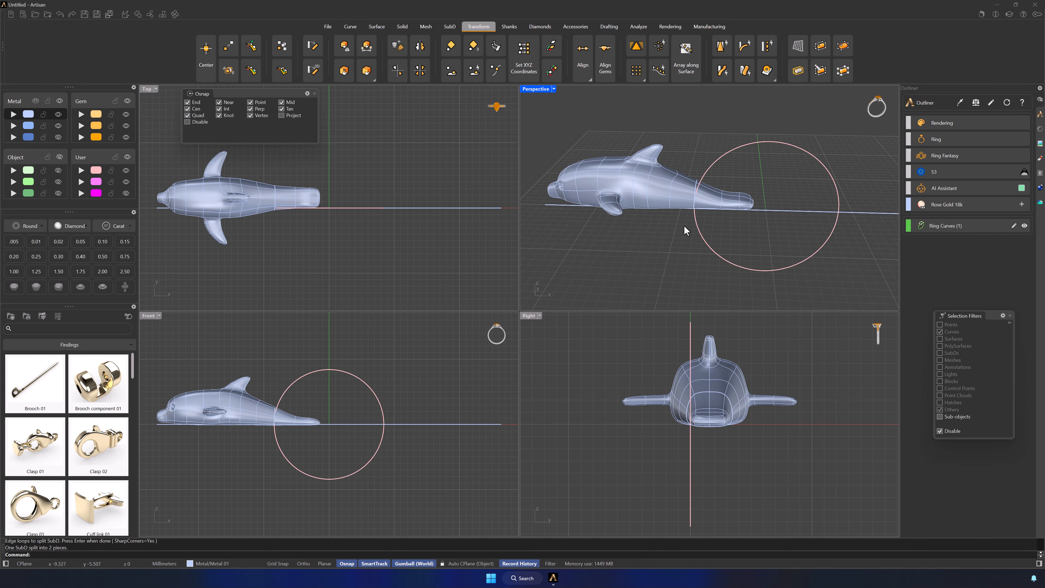
pyautogui.click(726, 201)
pyautogui.press('Delete')
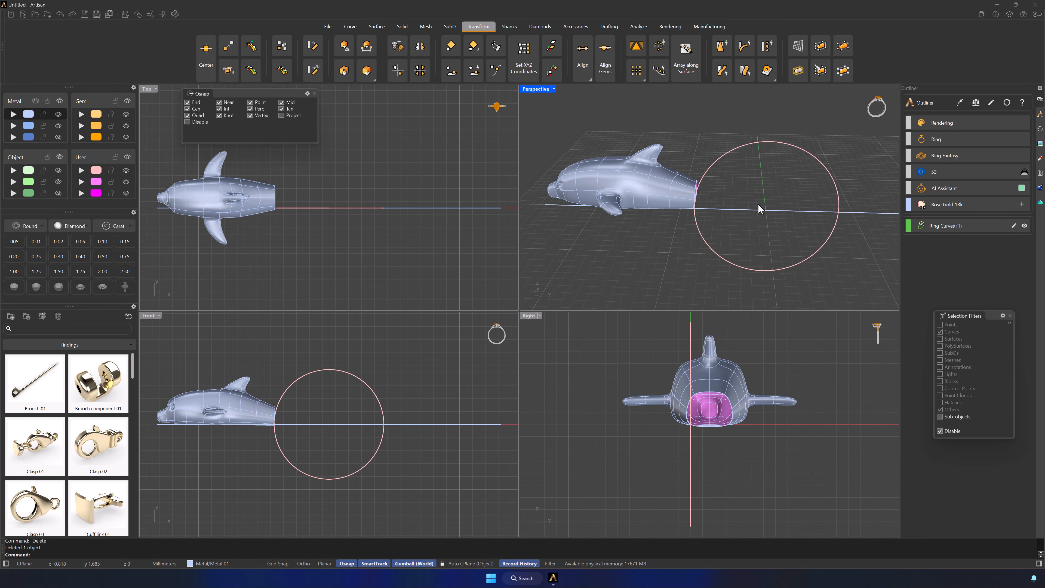
# Mirror the cut dolphin body in the Top viewport across the Y axis through the origin, keeping the original
pyautogui.click(727, 373)
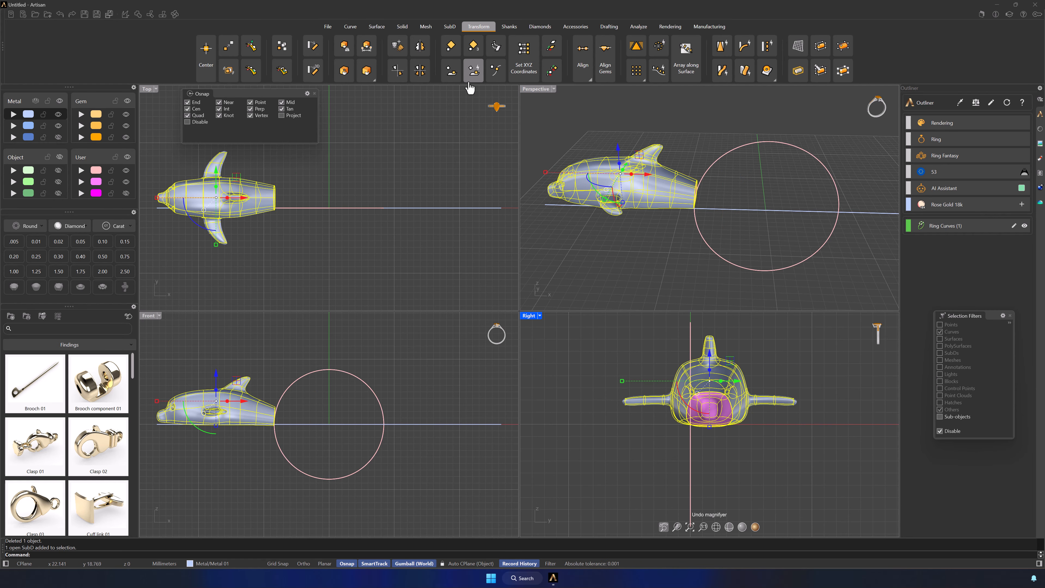
pyautogui.click(419, 48)
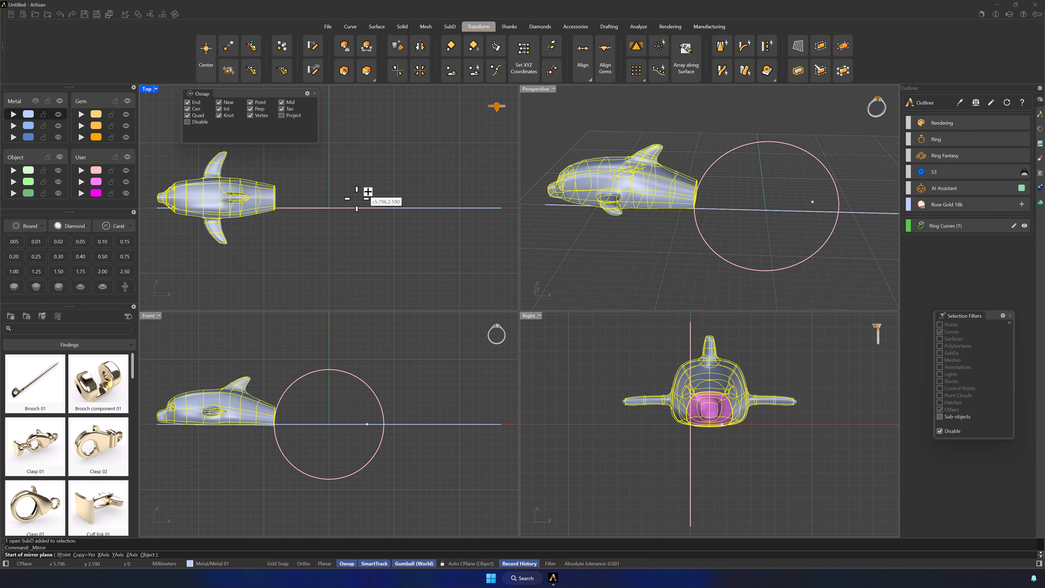
pyautogui.click(342, 202)
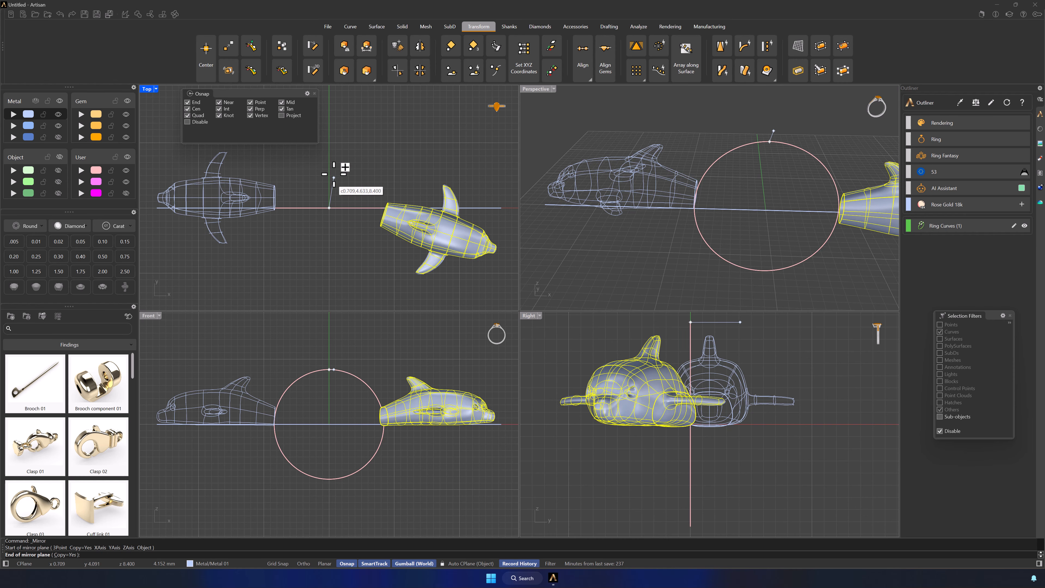
pyautogui.click(342, 144)
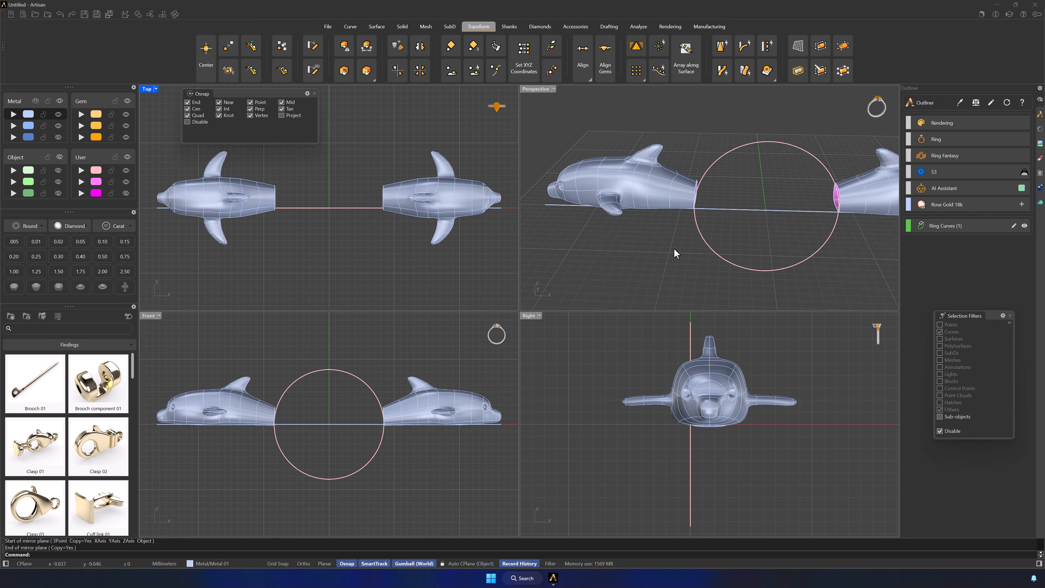
# Delete the ring-size circle, leaving the two dolphin bodies and the straight line
pyautogui.click(712, 249)
pyautogui.press('Delete')
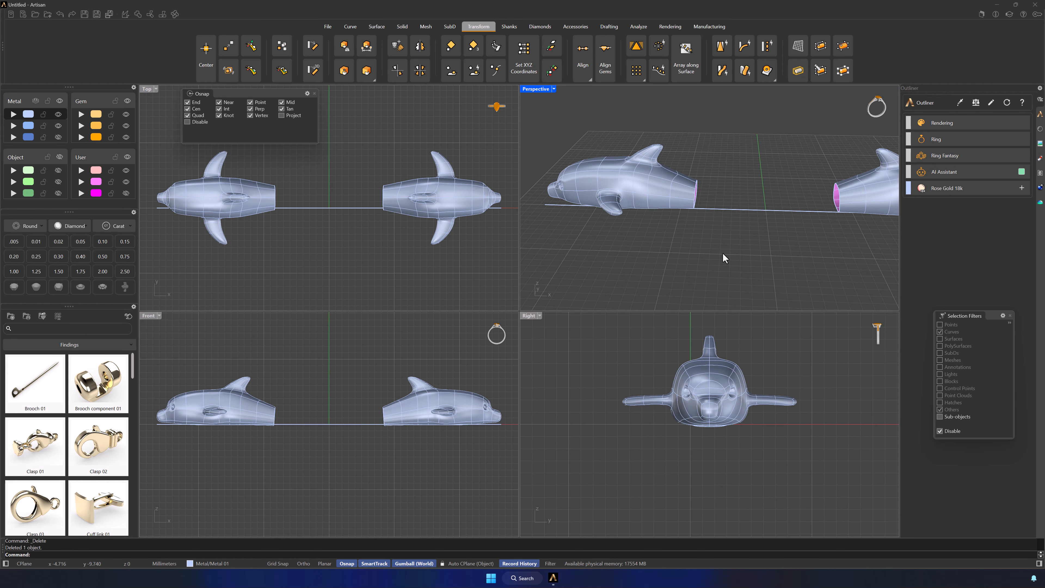
pyautogui.moveTo(719, 256); pyautogui.dragTo(684, 200, button='right')
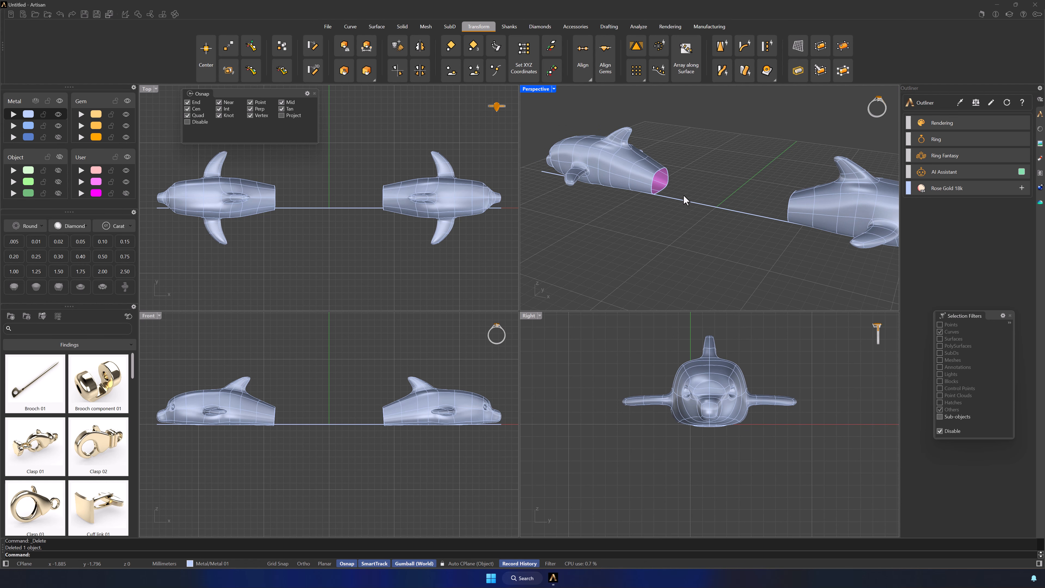
# Start a SubD Bridge and pick the open tail edge loops of the two dolphin bodies as its ends
pyautogui.click(449, 26)
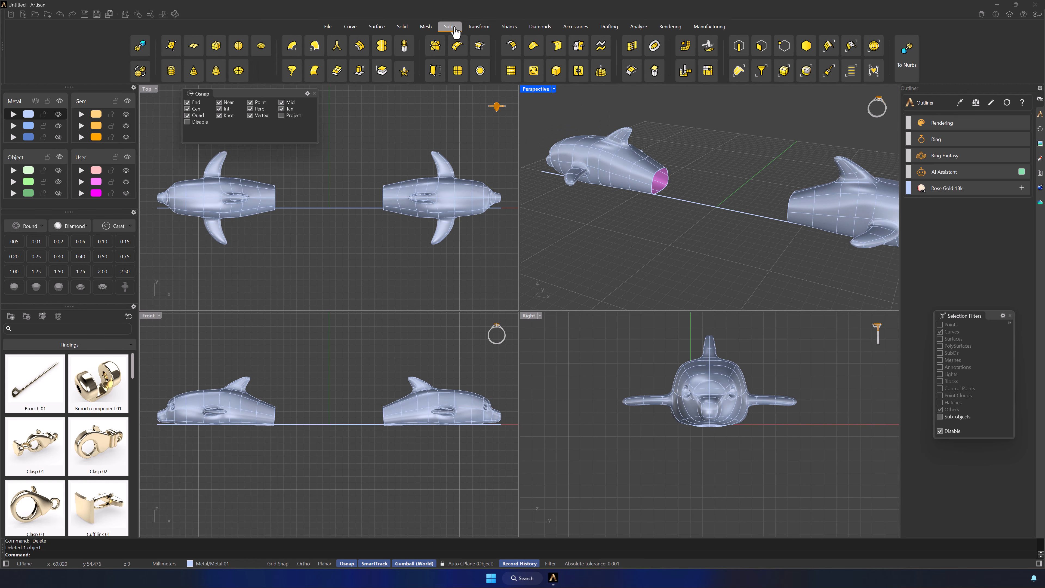
pyautogui.click(632, 78)
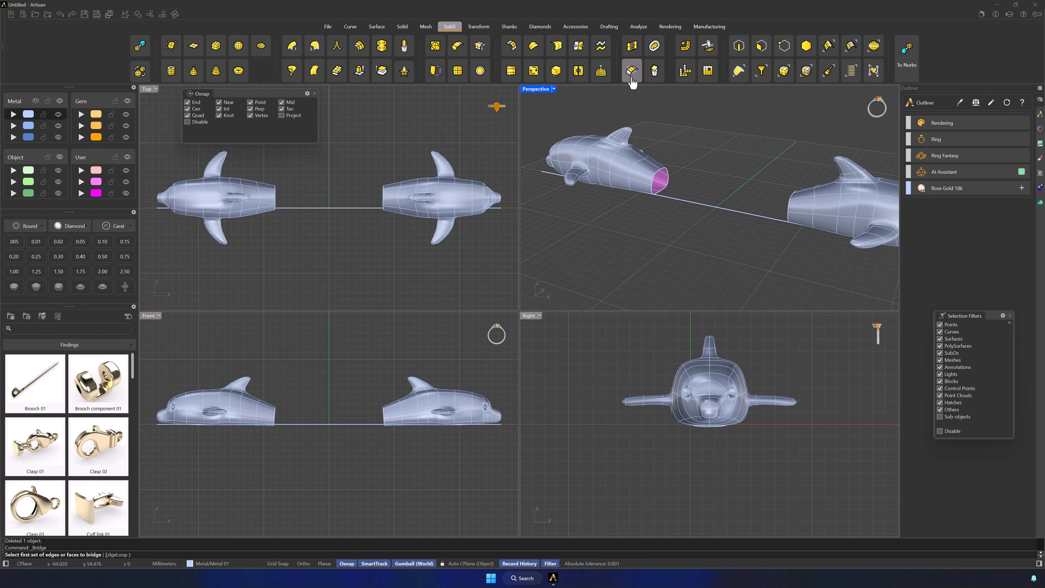
pyautogui.scroll(2, 659, 176)
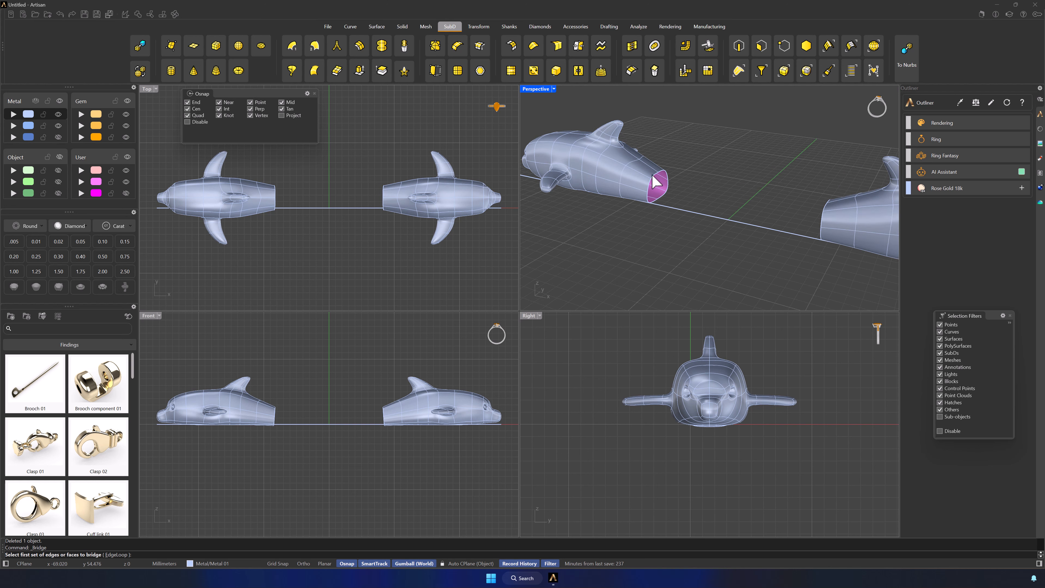
pyautogui.click(656, 182)
pyautogui.press('Return')
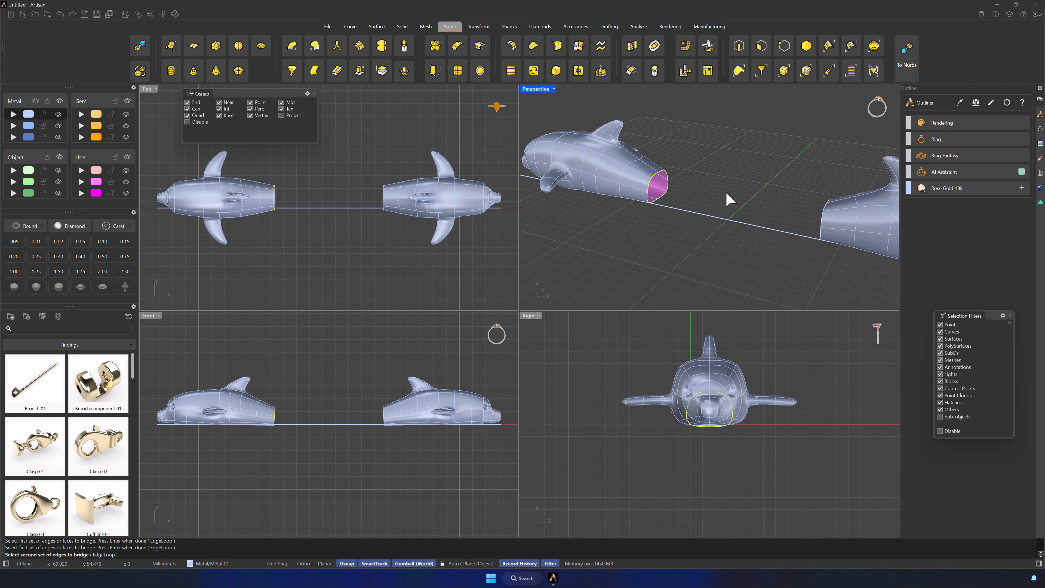
pyautogui.moveTo(729, 199); pyautogui.dragTo(792, 165, button='right')
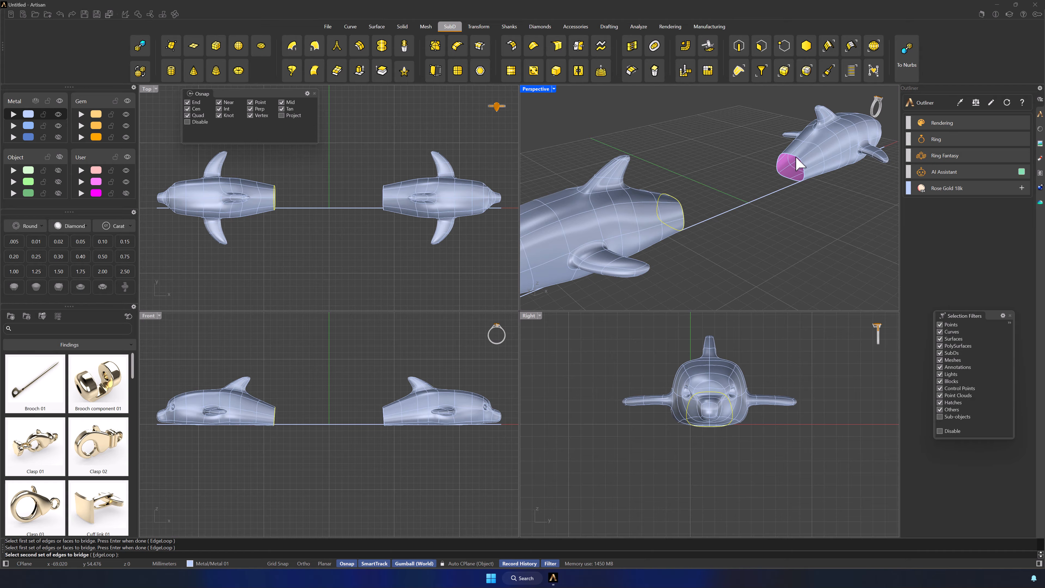
pyautogui.click(797, 164)
pyautogui.press('Return')
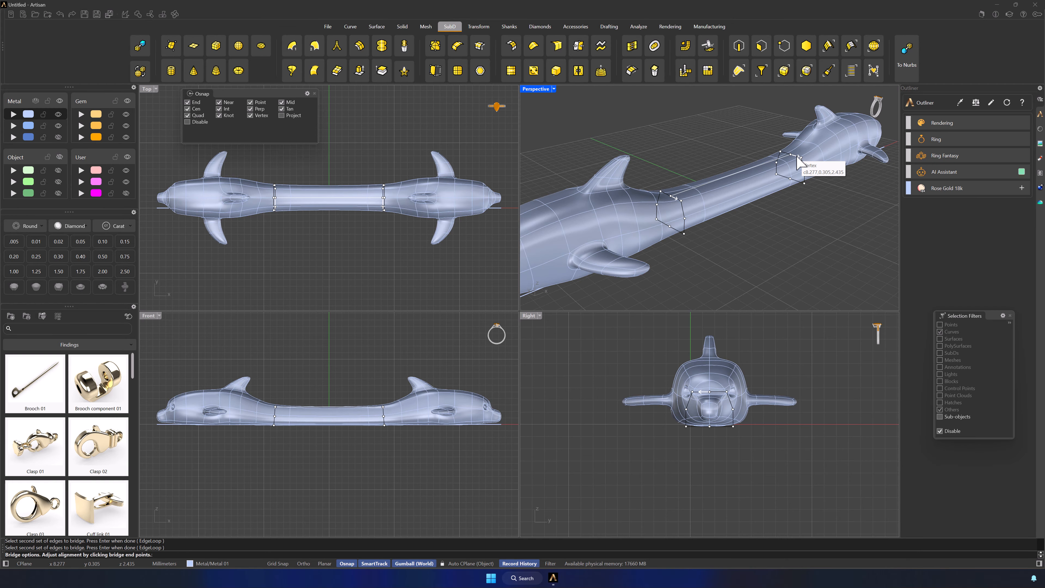
# Set the bridge to 4 segments with Join enabled and create it between the dolphins
pyautogui.moveTo(799, 236); pyautogui.dragTo(745, 247, button='right')
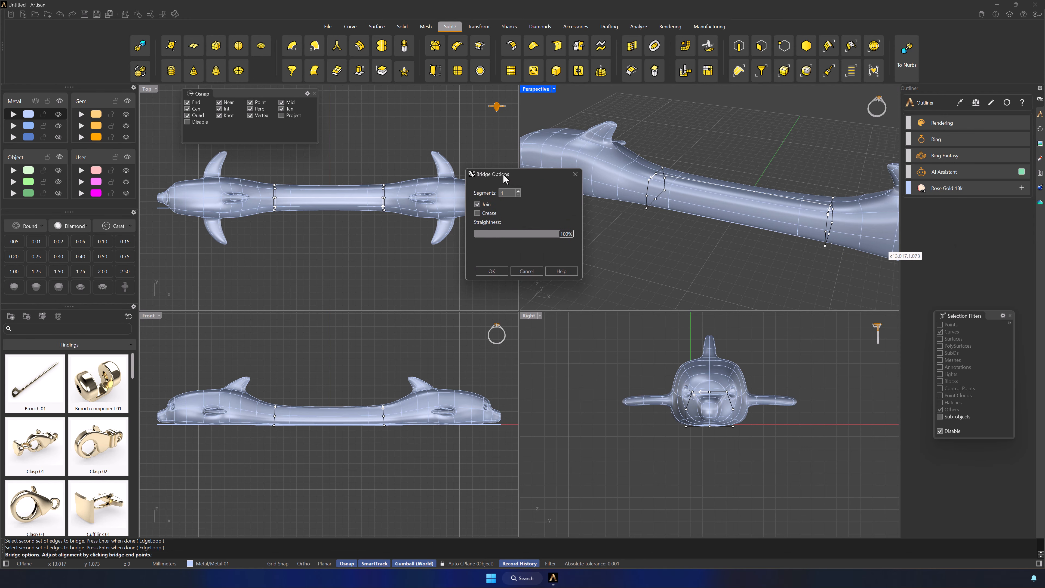
pyautogui.moveTo(716, 225); pyautogui.dragTo(739, 232, button='right')
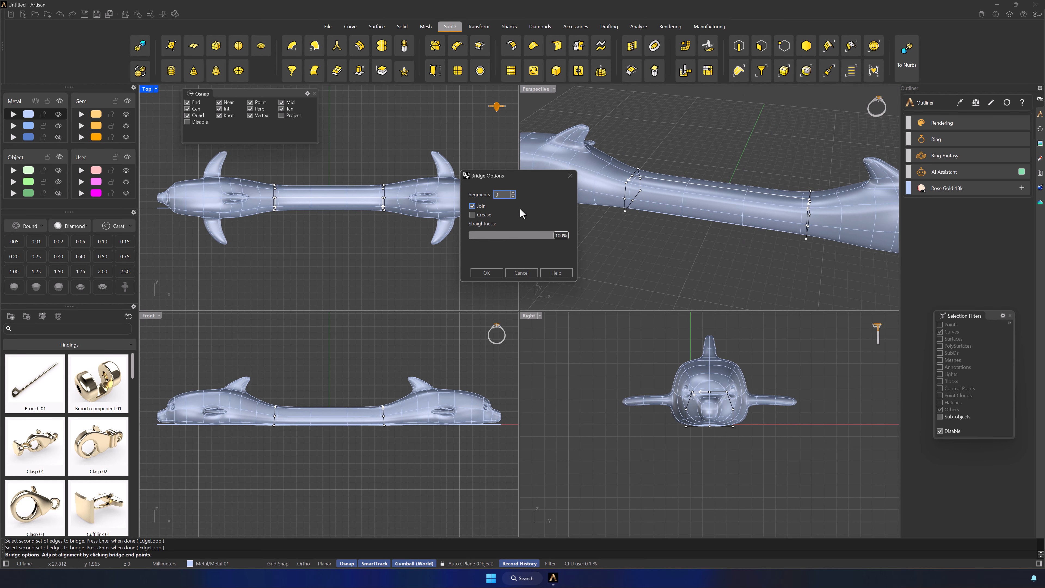
pyautogui.write('4')
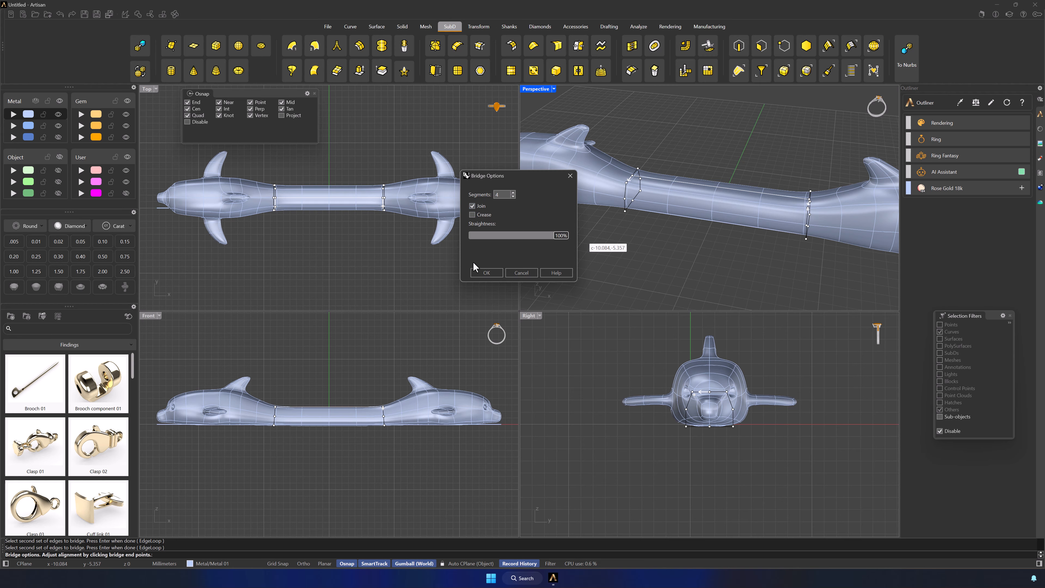
pyautogui.click(480, 276)
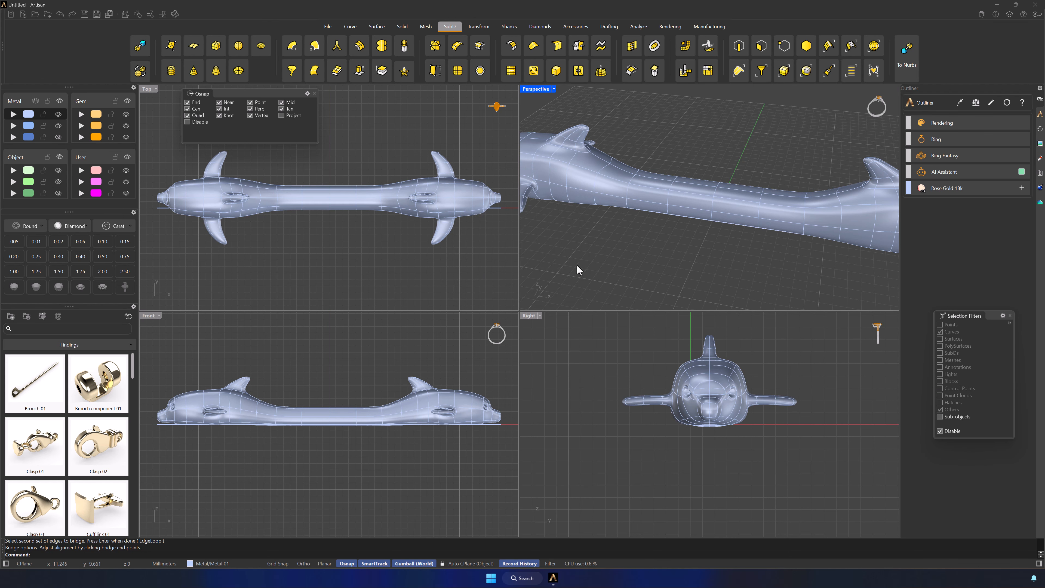
# Select the bridge's middle edge loop and scale it down using Soft Transform with a radius spanning the bridge
pyautogui.scroll(-4, 757, 252)
pyautogui.moveTo(691, 269); pyautogui.dragTo(742, 257, button='right')
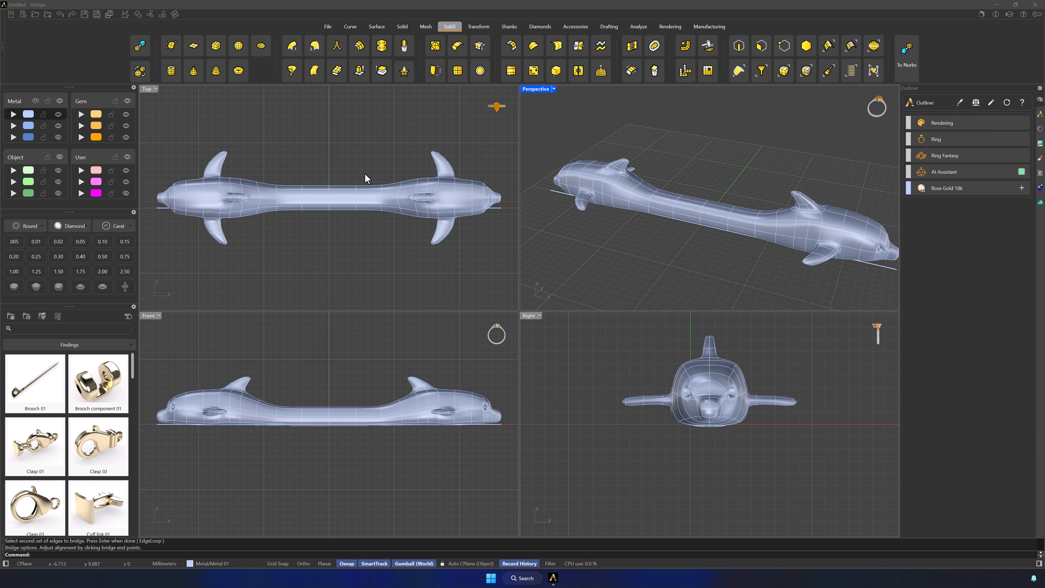
pyautogui.moveTo(679, 261); pyautogui.dragTo(688, 251, button='right')
pyautogui.doubleClick(535, 89)
pyautogui.moveTo(539, 307); pyautogui.dragTo(581, 276, button='right')
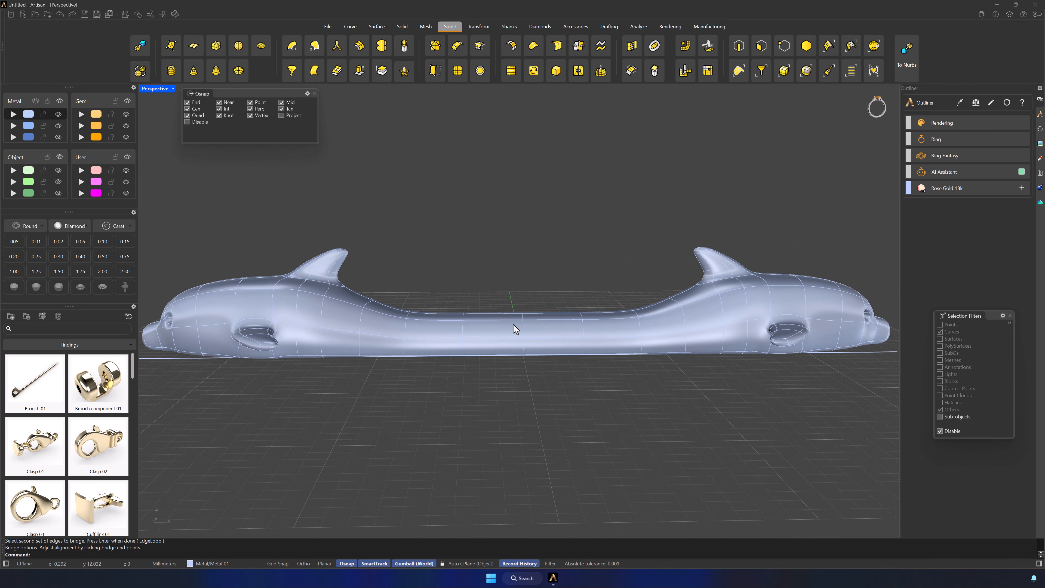
pyautogui.scroll(4, 513, 324)
pyautogui.moveTo(513, 325); pyautogui.dragTo(543, 298, button='right')
pyautogui.click(739, 47)
pyautogui.doubleClick(503, 335)
pyautogui.click(600, 68)
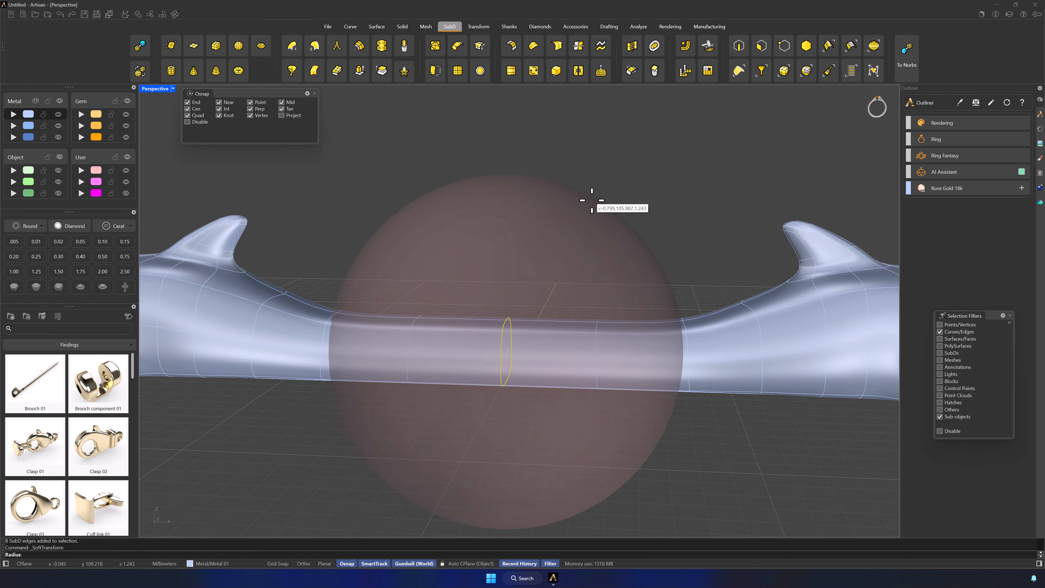
pyautogui.click(561, 233)
pyautogui.keyDown('shift'); pyautogui.moveTo(506, 381); pyautogui.dragTo(508, 381); pyautogui.keyUp('shift')
pyautogui.press('Return')
pyautogui.doubleClick(148, 89)
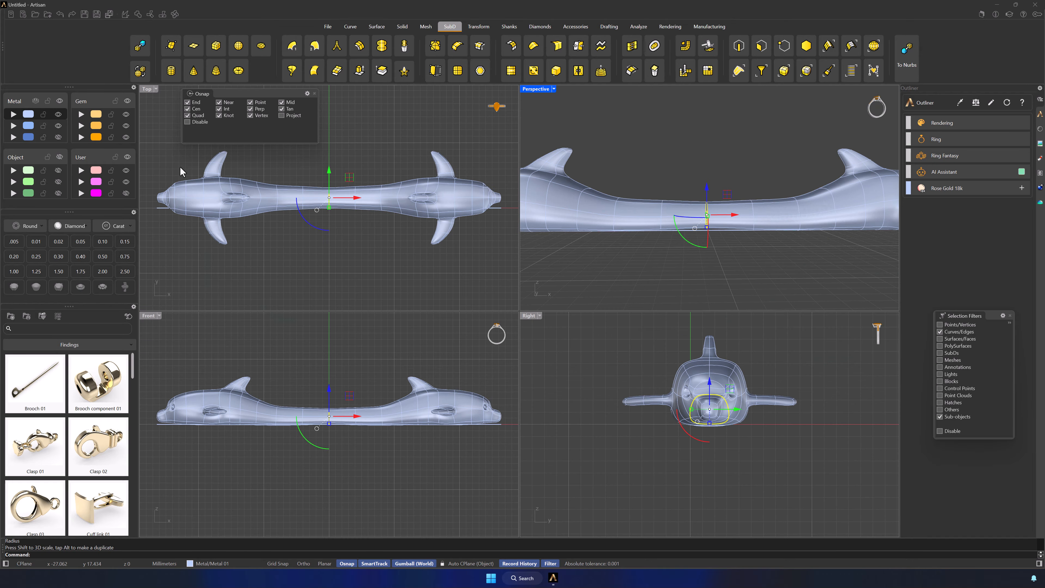
# Select the two edge loops on either side of the bridge's middle, reduce their height slightly and lower them a little in the Front viewport
pyautogui.scroll(3, 279, 387)
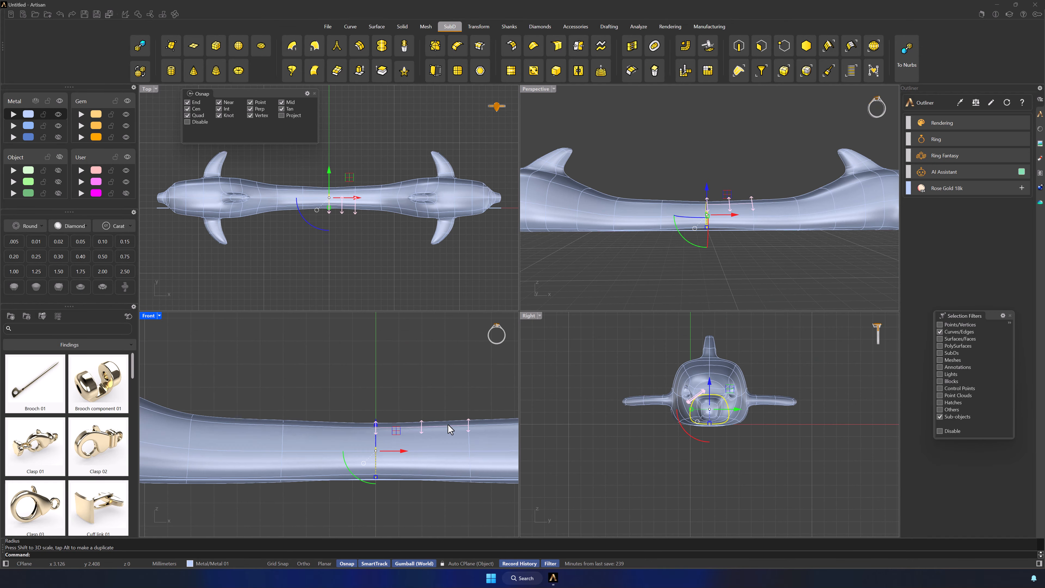
pyautogui.click(388, 501)
pyautogui.doubleClick(325, 439)
pyautogui.keyDown('shift'); pyautogui.doubleClick(425, 438); pyautogui.keyUp('shift')
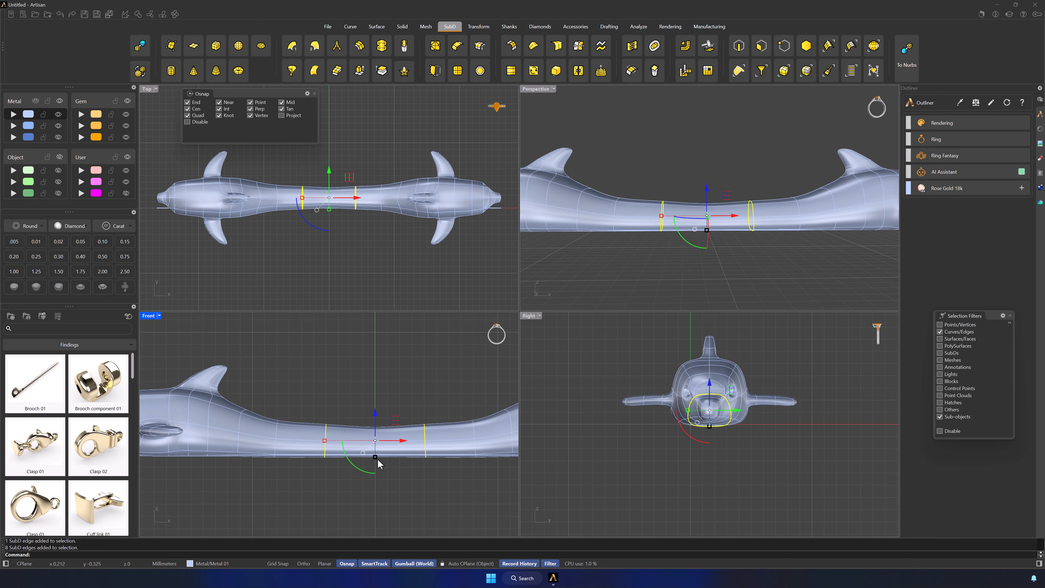
pyautogui.moveTo(375, 457); pyautogui.dragTo(374, 455)
pyautogui.moveTo(374, 417); pyautogui.dragTo(375, 420)
pyautogui.press('Escape')
pyautogui.scroll(-3, 311, 431)
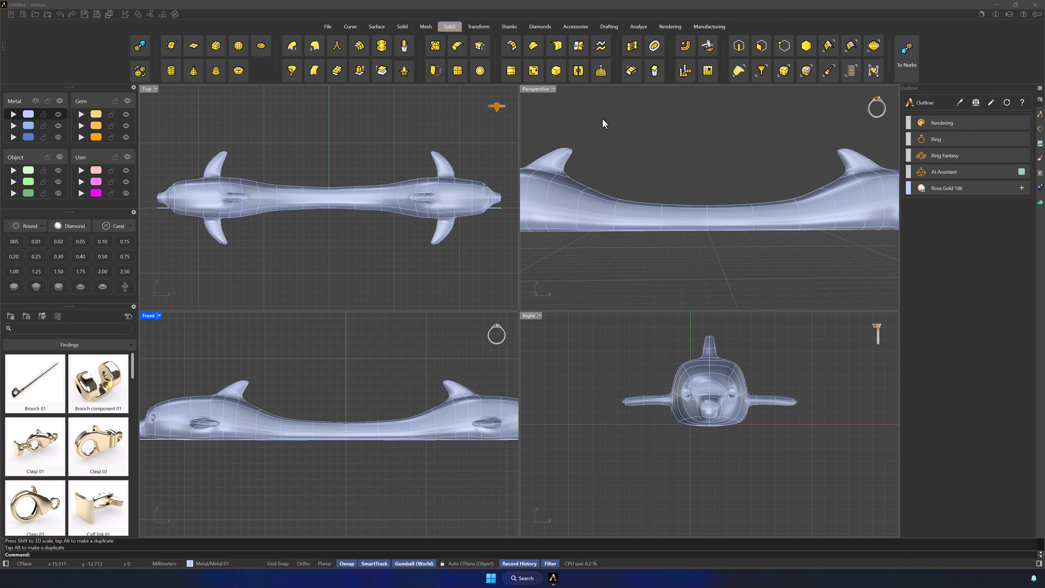
# Center the joined dolphin body with ArtisanCenter and raise it vertically onto the straight line in the Front viewport
pyautogui.click(332, 198)
pyautogui.write('ArtisanCenter')
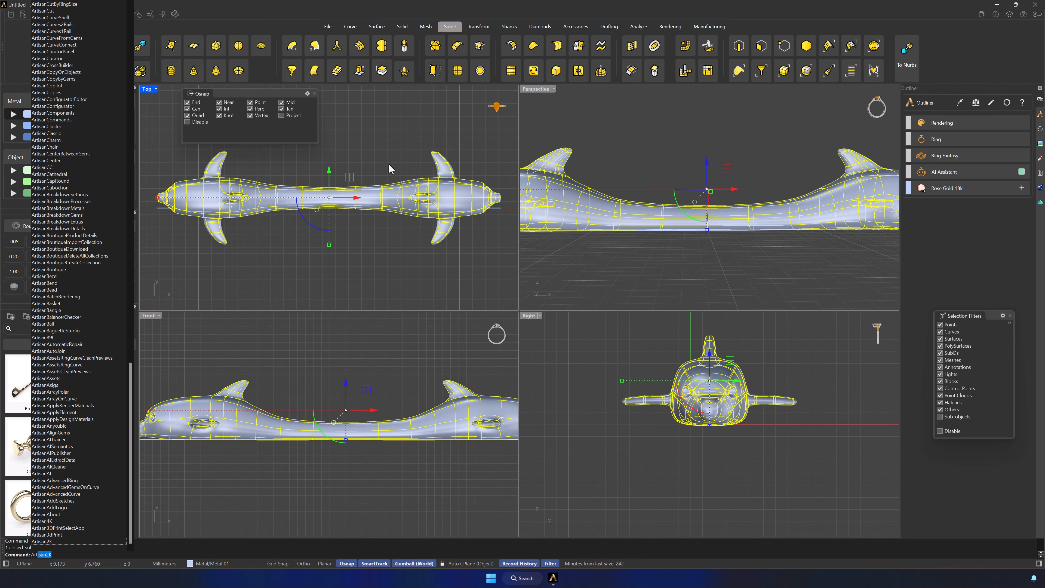
pyautogui.press('Return')
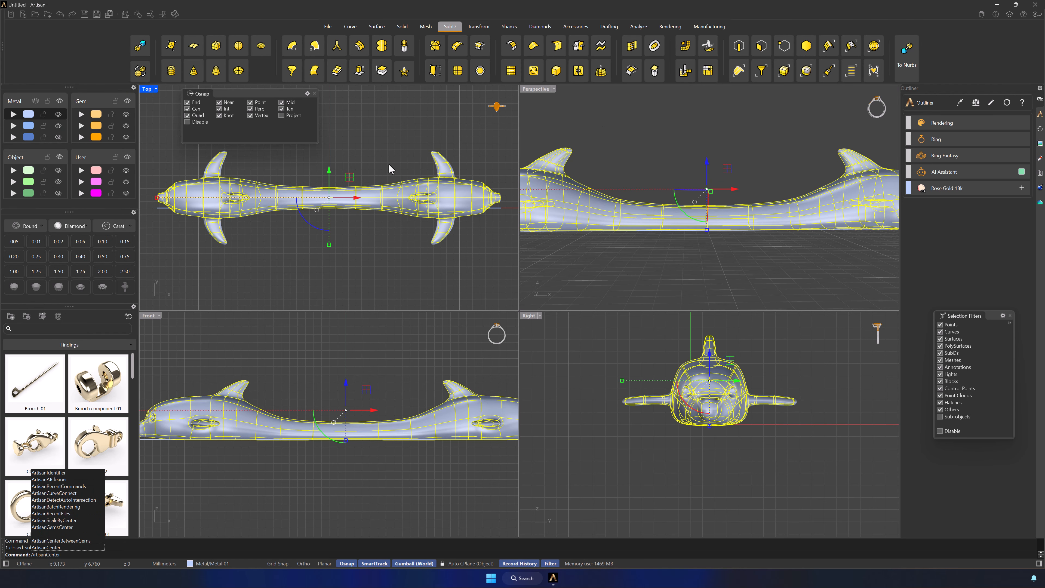
pyautogui.moveTo(345, 425); pyautogui.dragTo(351, 384)
pyautogui.click(344, 356)
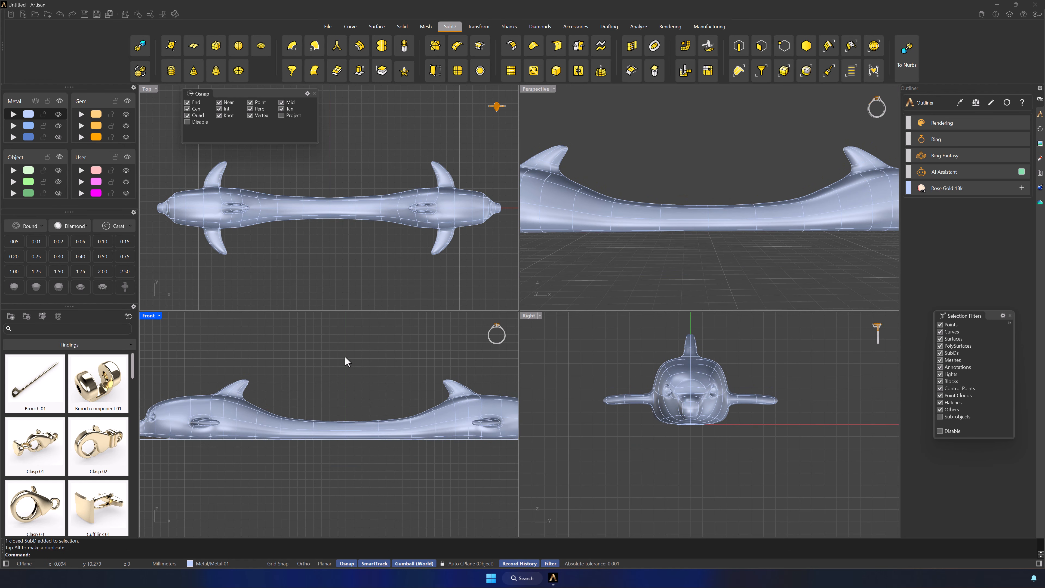
# Create a ring curve at European finger size 53
pyautogui.scroll(-2, 345, 356)
pyautogui.moveTo(384, 368); pyautogui.dragTo(368, 363, button='right')
pyautogui.moveTo(726, 248); pyautogui.dragTo(784, 259, button='right')
pyautogui.scroll(-2, 781, 260)
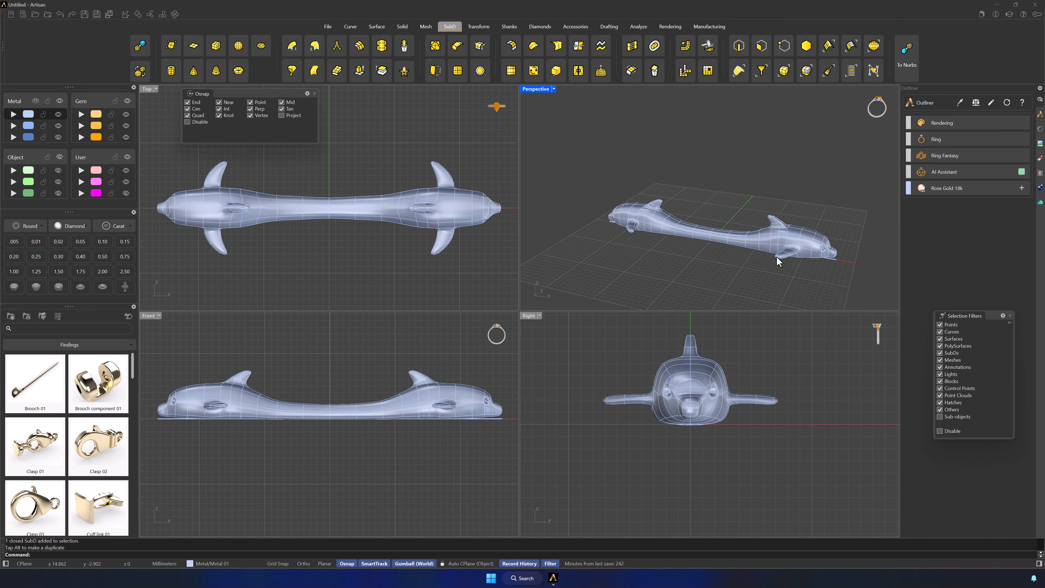
pyautogui.click(509, 27)
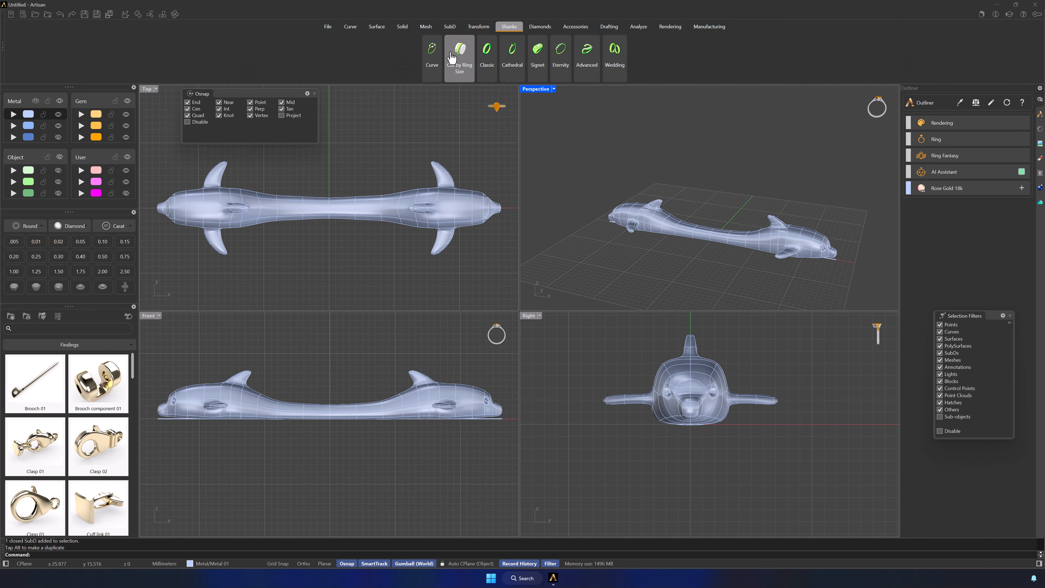
pyautogui.click(431, 54)
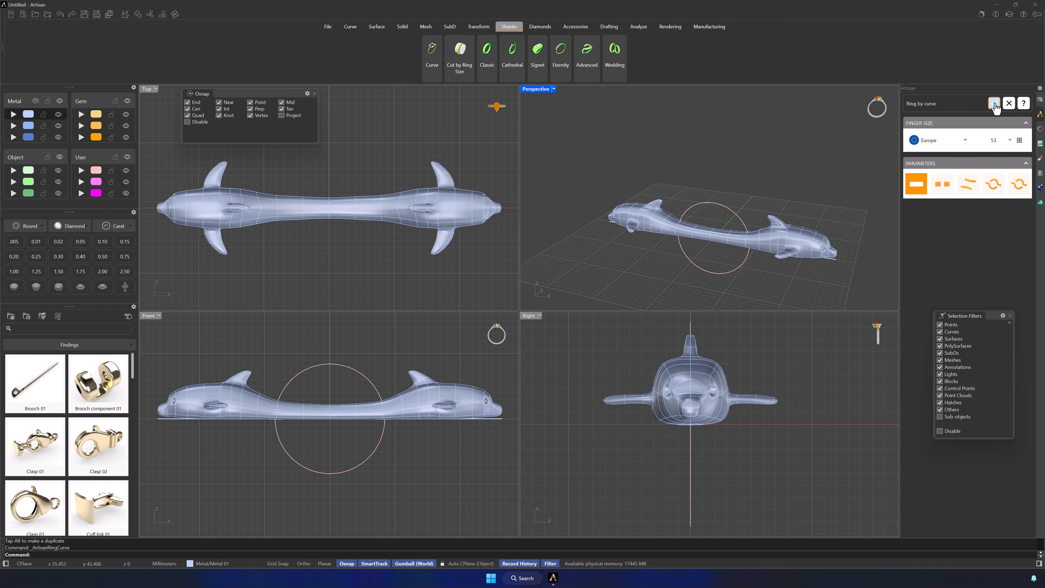
pyautogui.click(993, 104)
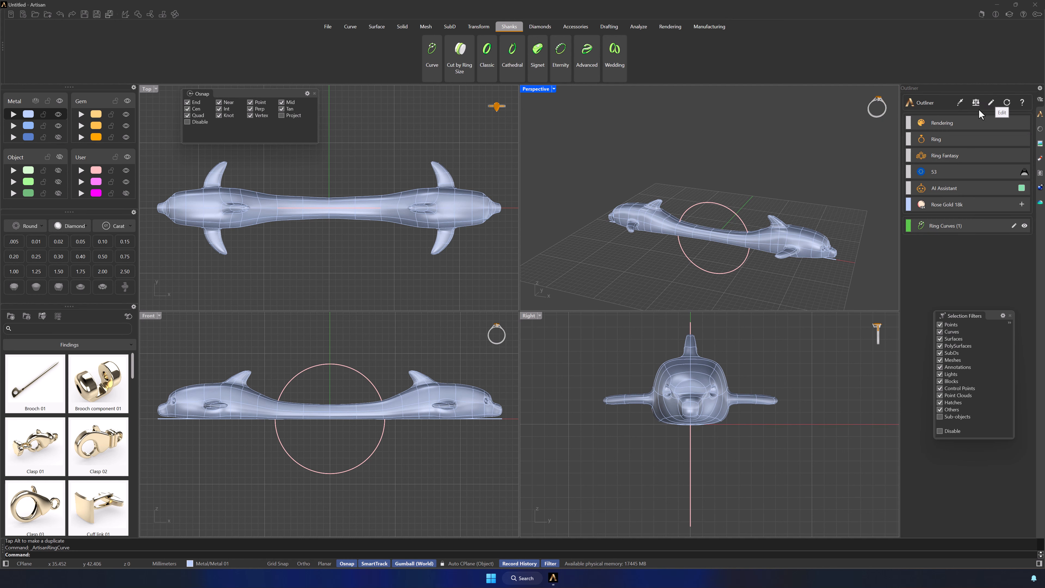
# Move the dolphin body and the straight line together along the Y axis, clear of the ring circle
pyautogui.moveTo(763, 243); pyautogui.dragTo(734, 278, button='right')
pyautogui.click(809, 217)
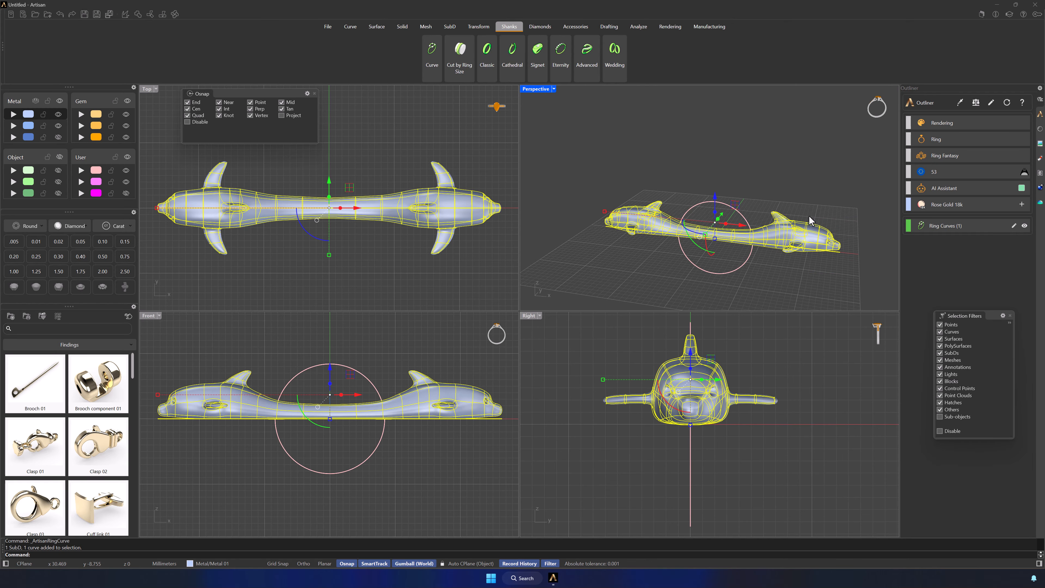
pyautogui.moveTo(719, 215); pyautogui.dragTo(736, 203)
pyautogui.click(737, 180)
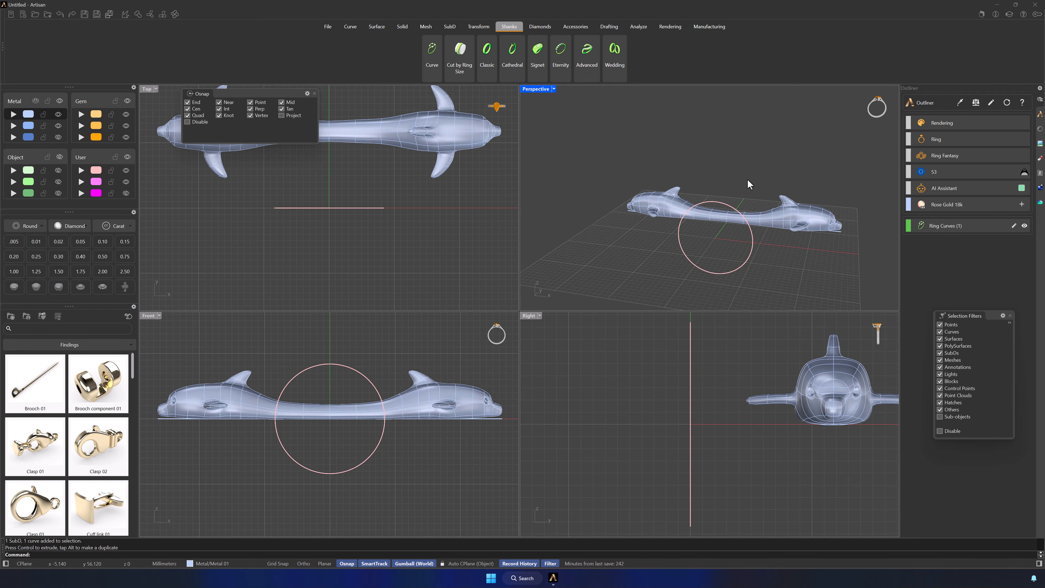
# Start Smart Flow by Curve and assign the straight line under the dolphins as the base curve
pyautogui.moveTo(747, 180); pyautogui.dragTo(663, 145, button='right')
pyautogui.click(477, 27)
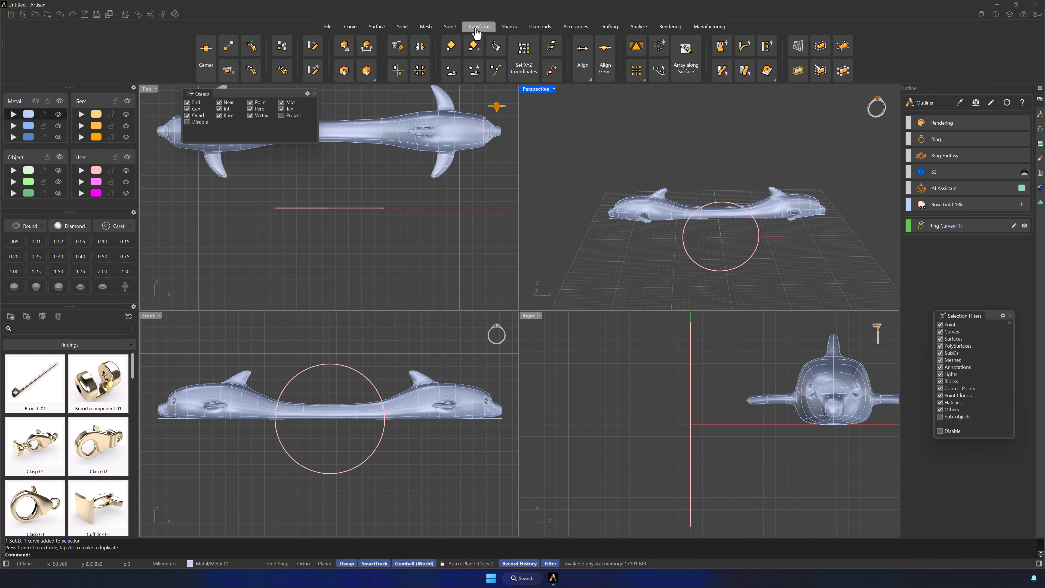
pyautogui.click(720, 75)
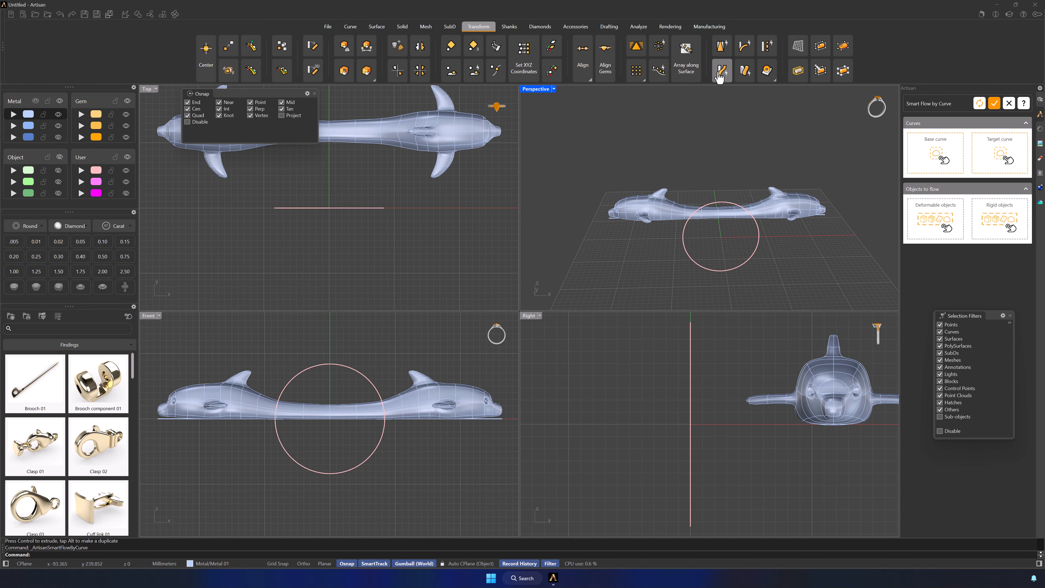
pyautogui.click(607, 218)
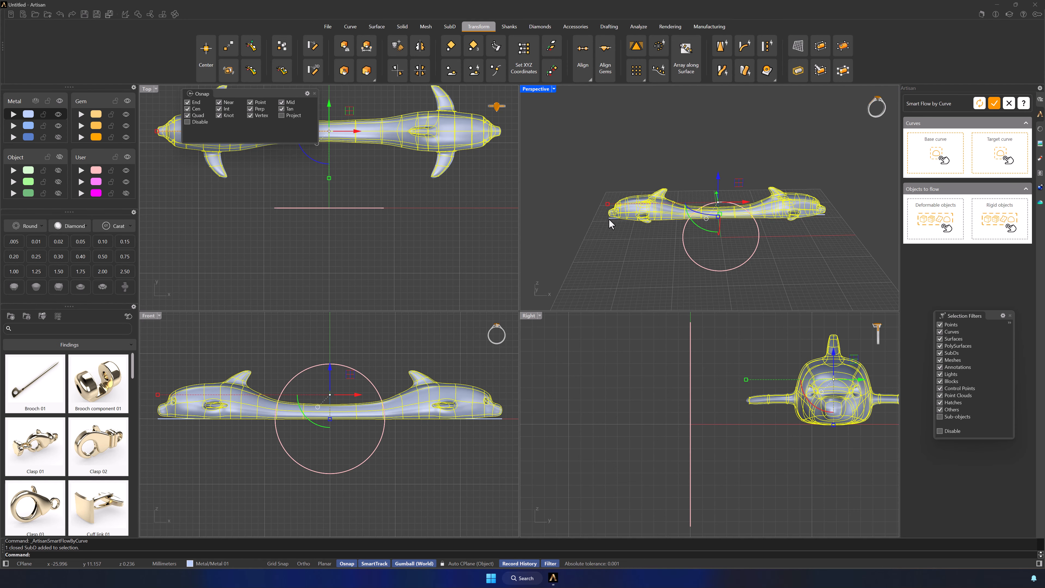
pyautogui.doubleClick(535, 89)
pyautogui.click(547, 201)
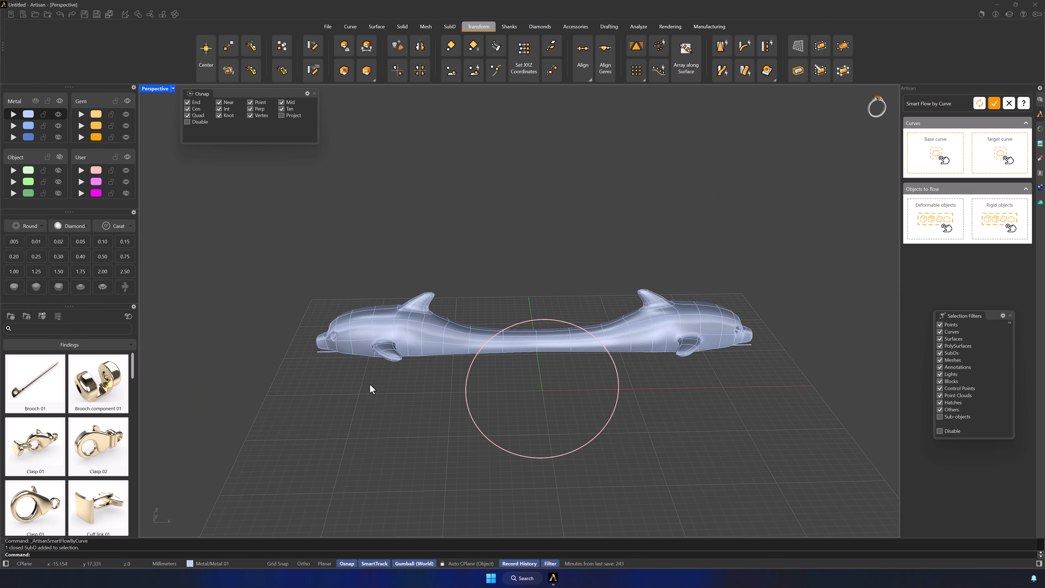
pyautogui.moveTo(369, 384); pyautogui.dragTo(368, 381, button='right')
pyautogui.click(303, 378)
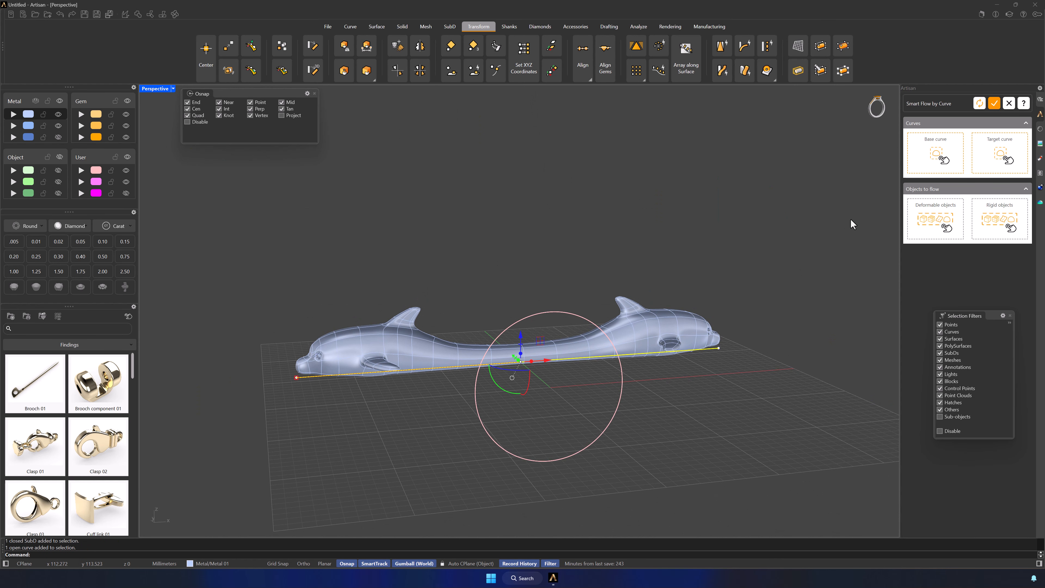
pyautogui.click(909, 170)
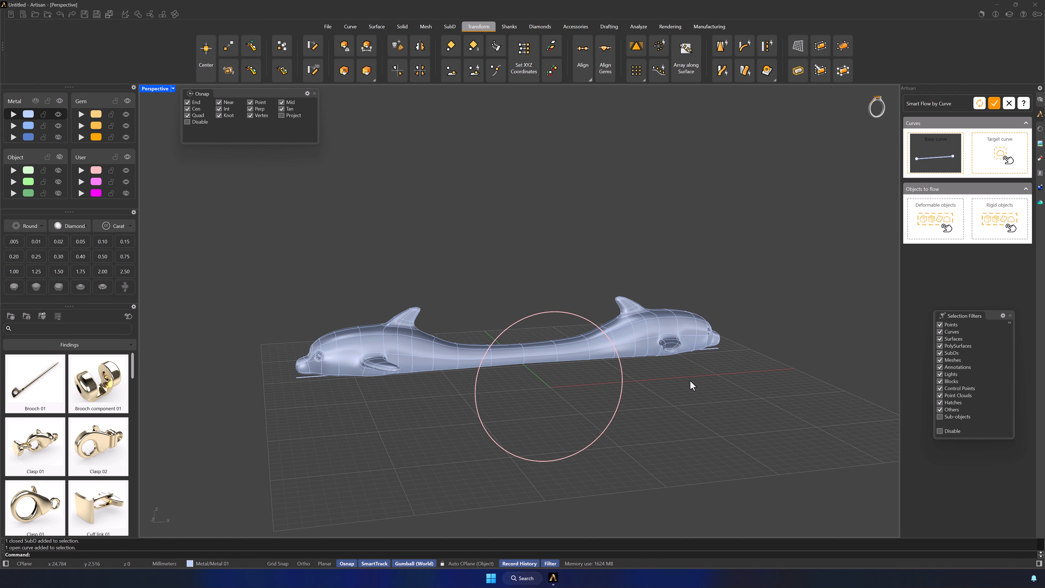
# Assign the ring circle as the target curve and the dolphin body as the deformable object for the flow
pyautogui.click(622, 398)
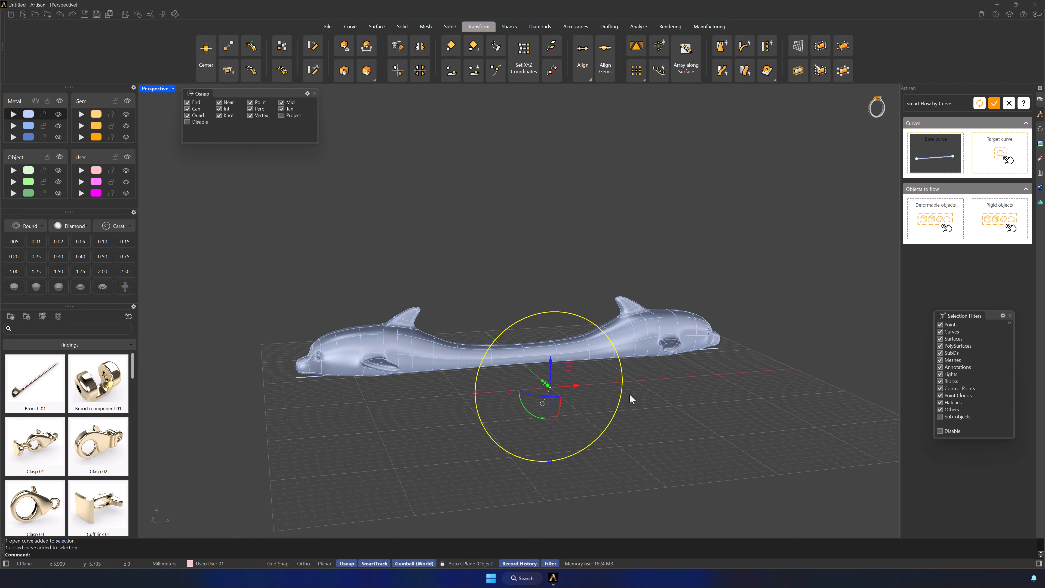
pyautogui.click(993, 159)
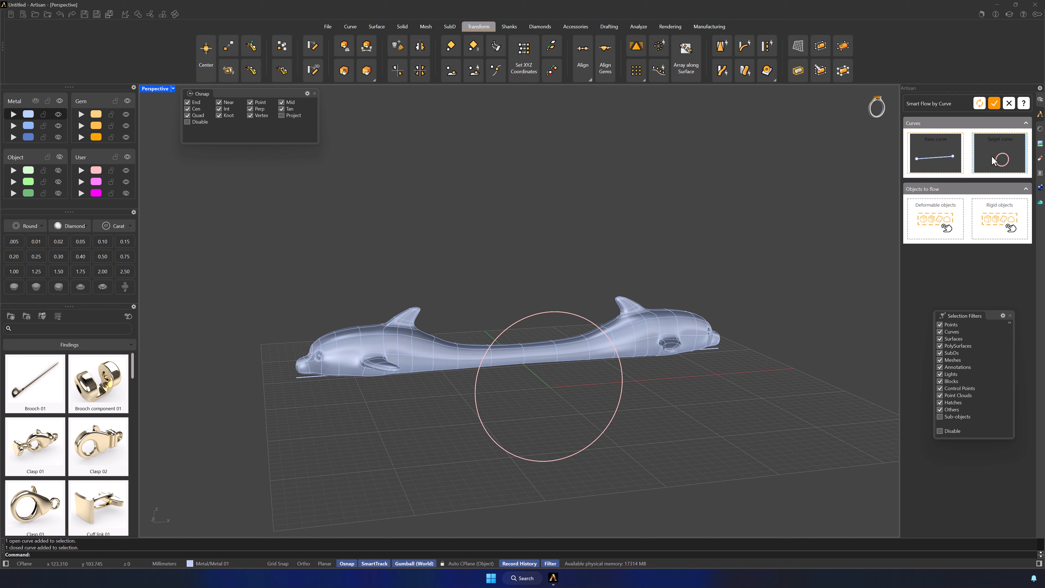
pyautogui.click(674, 340)
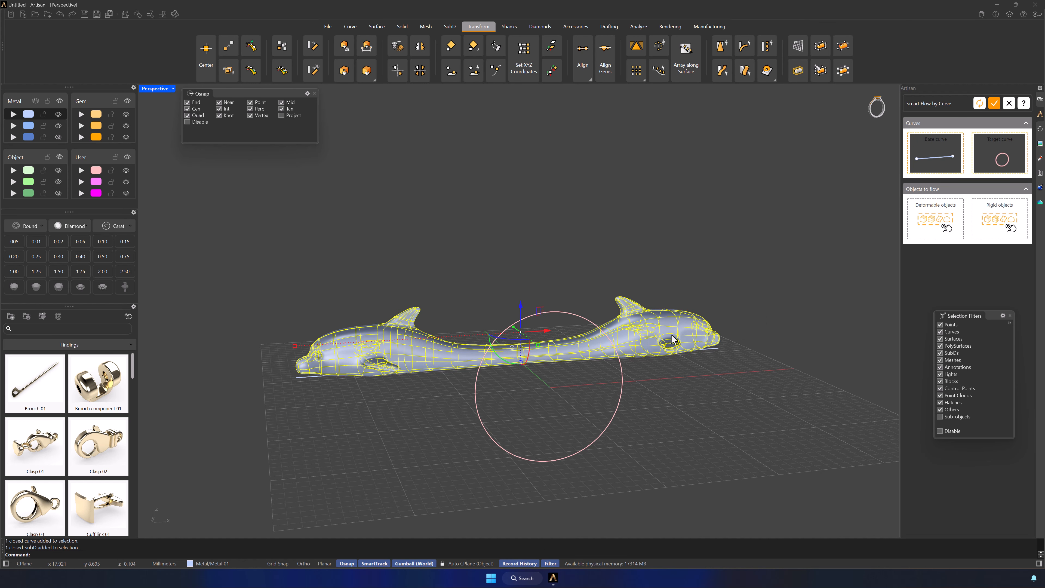
pyautogui.click(935, 218)
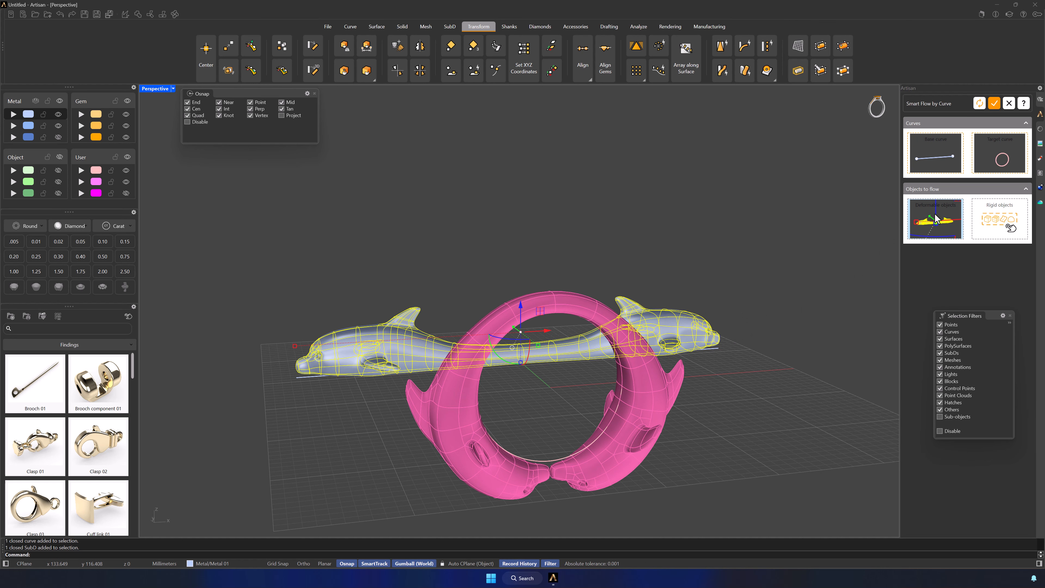
# Rotate the ring circle by 180 degrees in its own plane so the dolphin heads meet at the ring's top
pyautogui.click(551, 462)
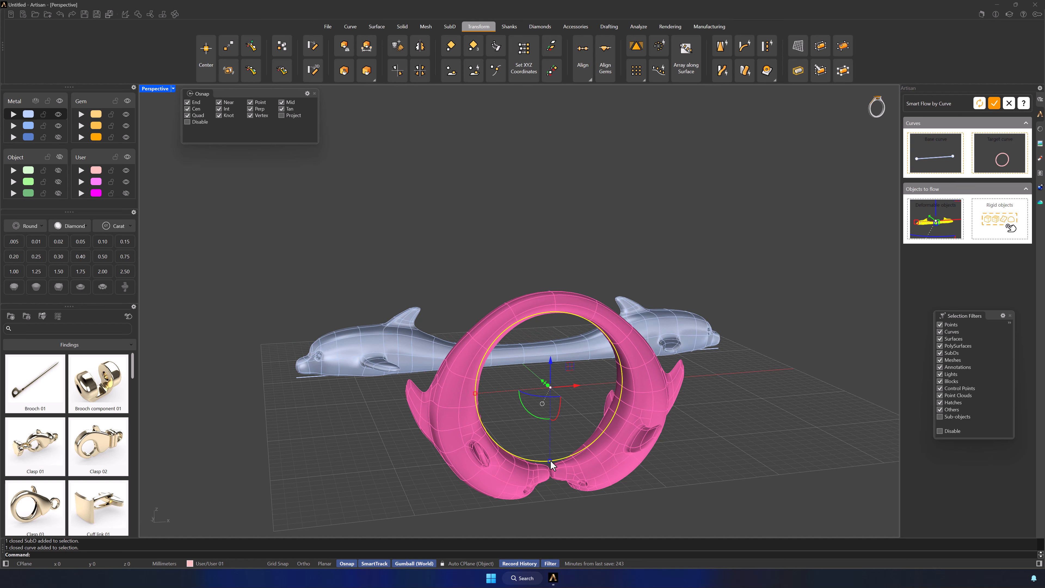
pyautogui.click(544, 420)
pyautogui.write('180')
pyautogui.press('Return')
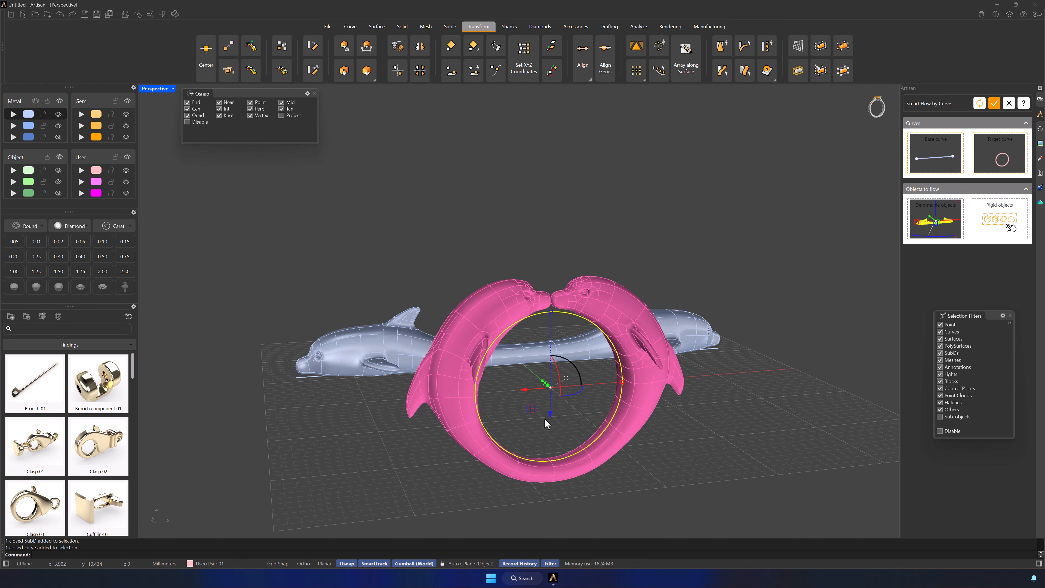
pyautogui.moveTo(546, 423); pyautogui.dragTo(674, 343, button='right')
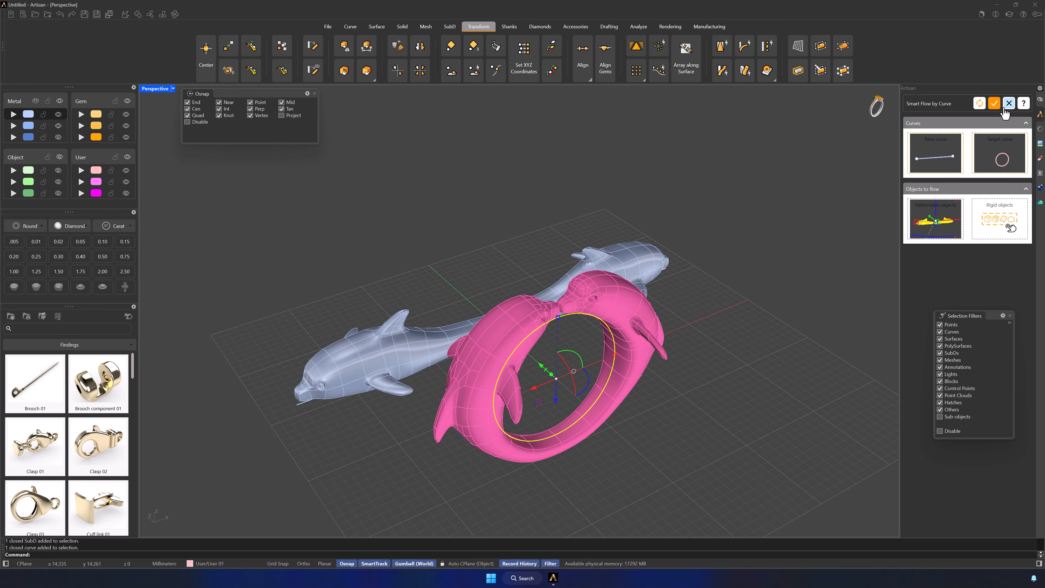
# Apply the flow of the dolphin body onto the ring circle, then undo it to return to the straight body
pyautogui.click(994, 104)
pyautogui.click(827, 265)
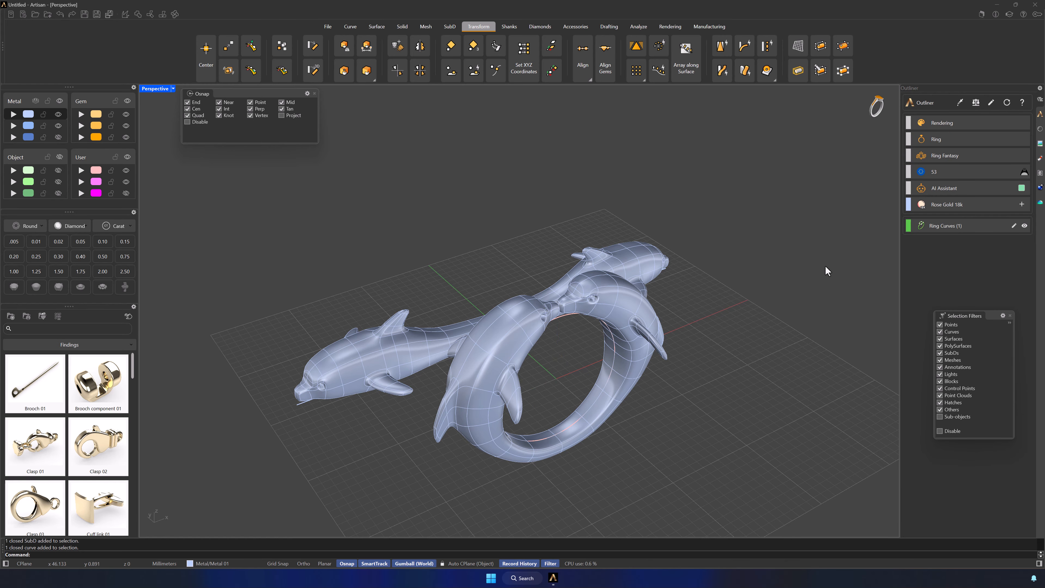
pyautogui.hotkey('ctrl', 'z')
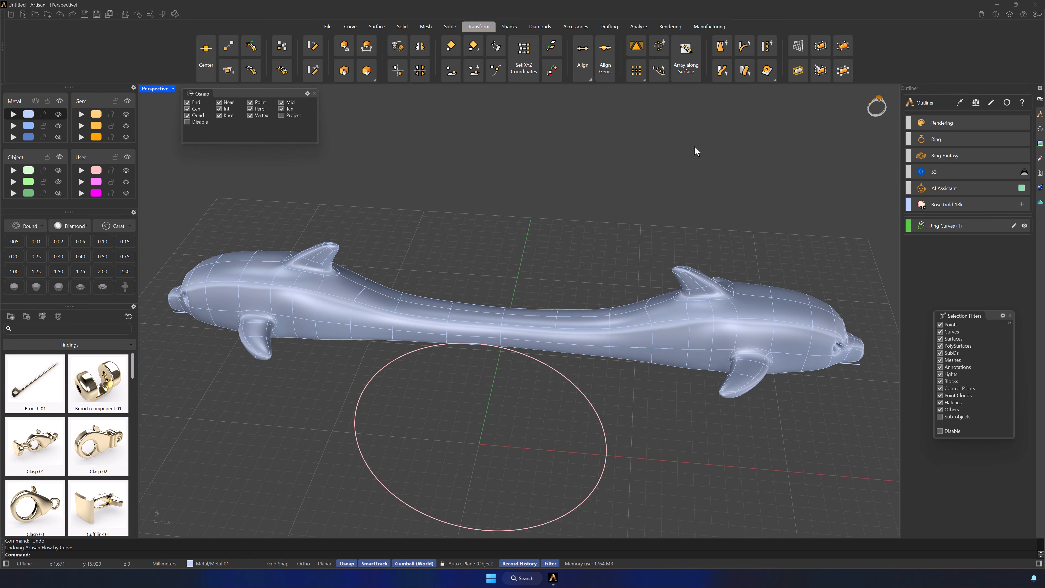
# Start Quick Bend with the straight dolphin body as the deform object and set the bending plane to Front - ZX
pyautogui.click(744, 46)
pyautogui.click(498, 320)
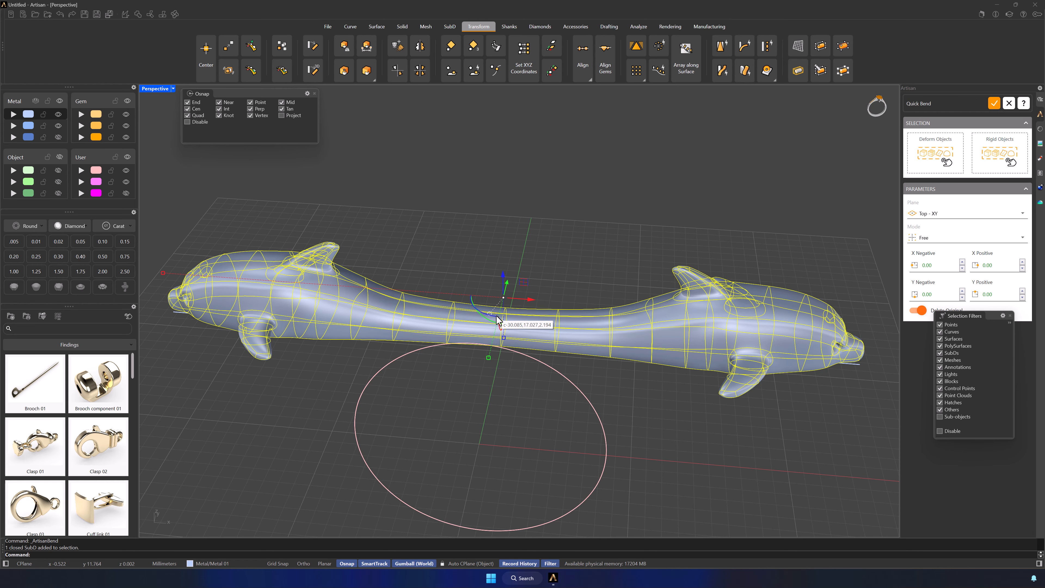
pyautogui.click(933, 156)
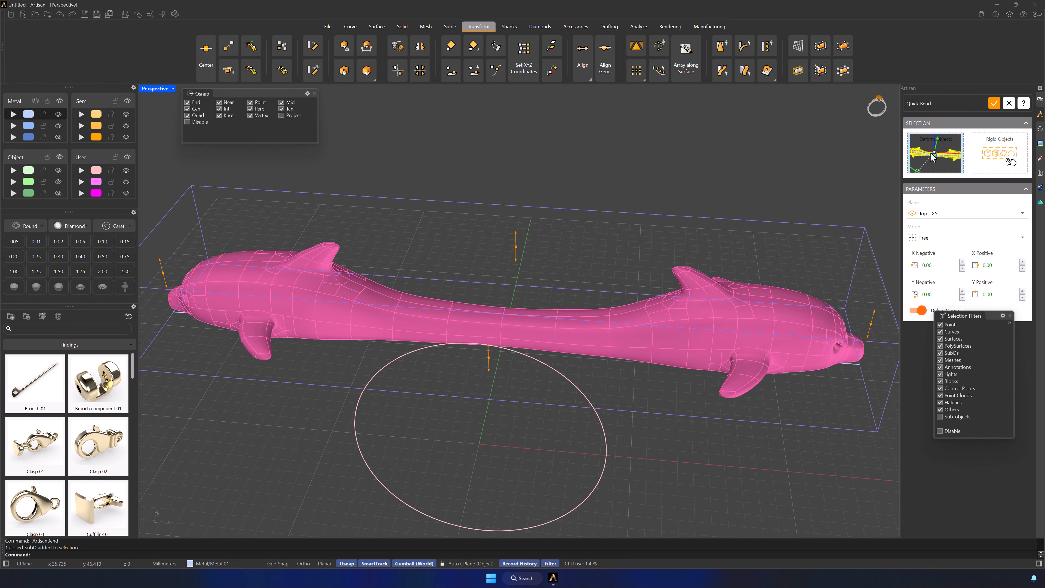
pyautogui.scroll(-2, 648, 215)
pyautogui.click(960, 213)
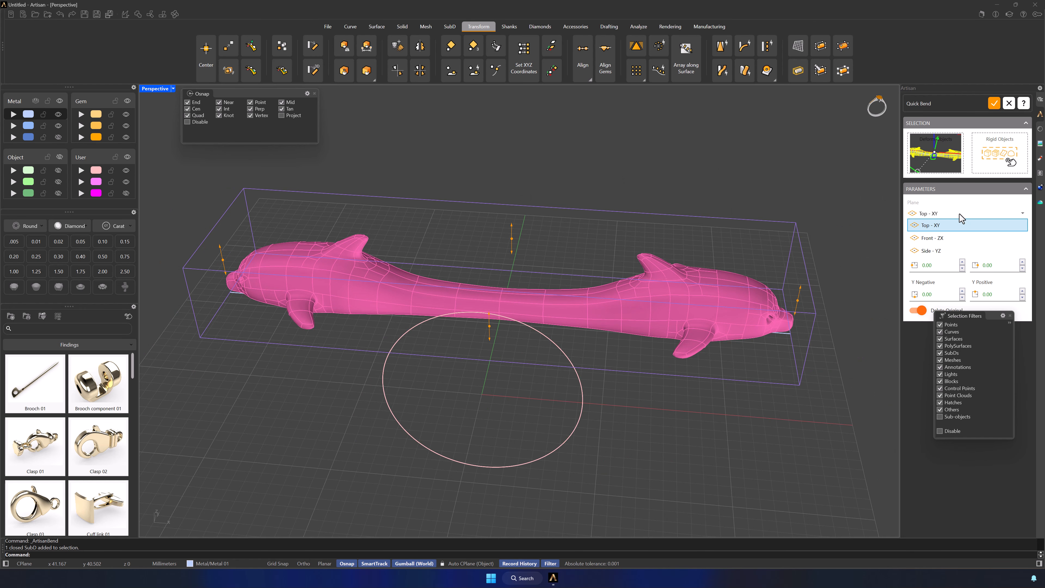
pyautogui.click(933, 237)
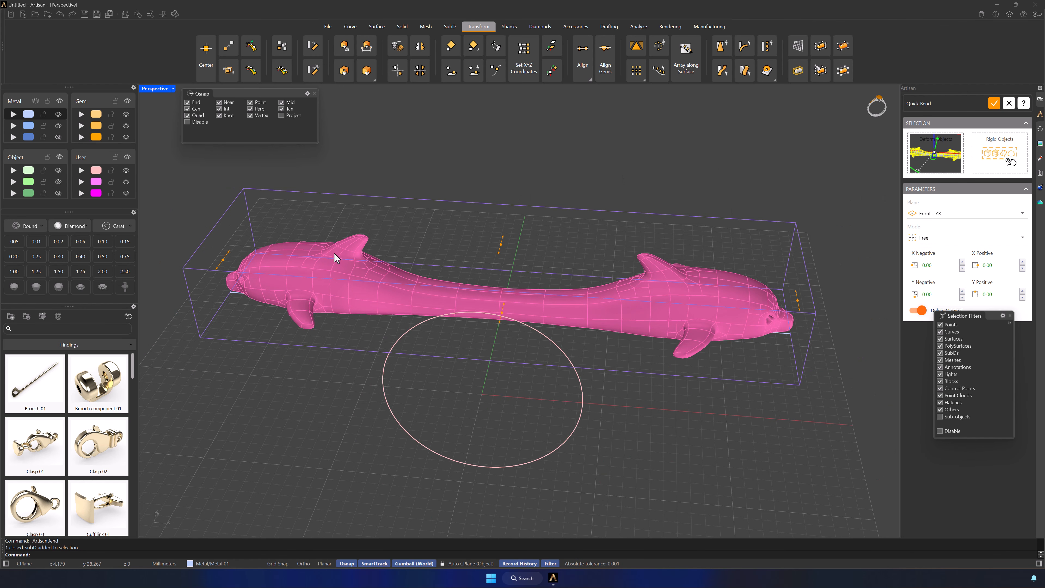
# Bend the dolphin body's ends with X Negative 2.40 and X Positive -2.40, and stretch the body slightly along its length
pyautogui.moveTo(232, 252); pyautogui.dragTo(233, 245)
pyautogui.moveTo(797, 305); pyautogui.dragTo(795, 322)
pyautogui.moveTo(795, 326); pyautogui.dragTo(790, 346, button='right')
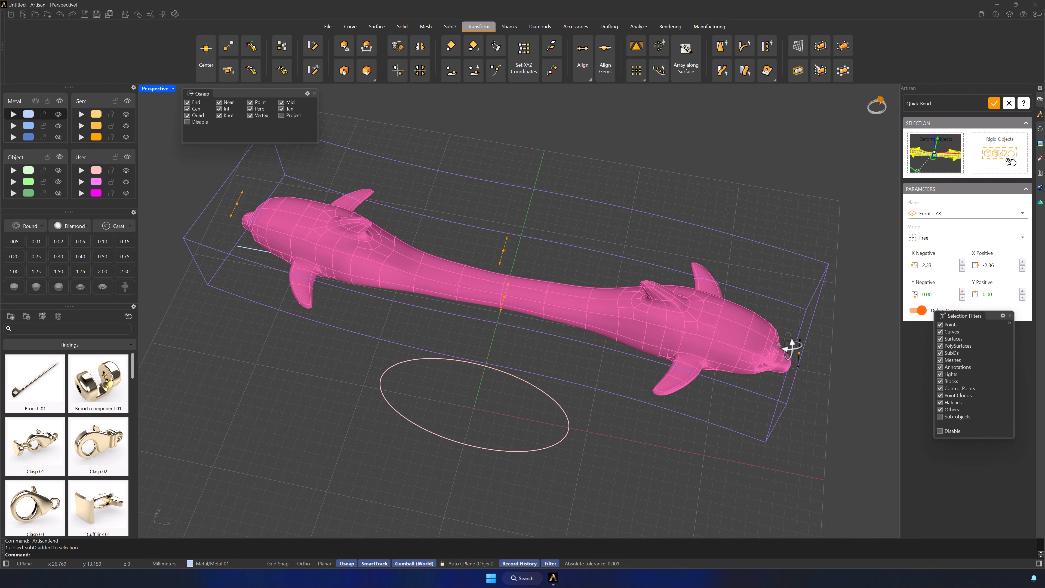
pyautogui.click(994, 103)
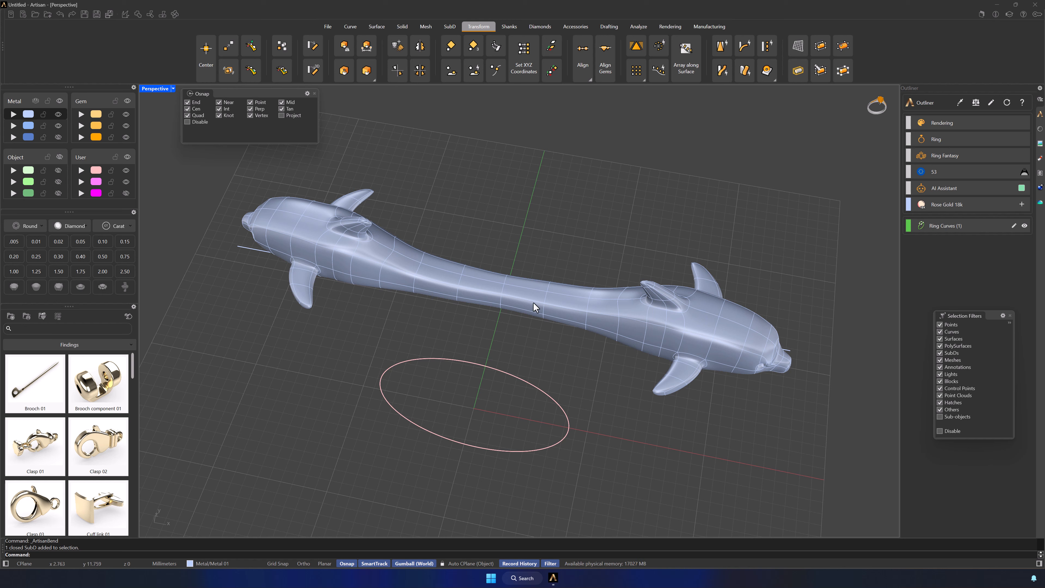
pyautogui.click(306, 254)
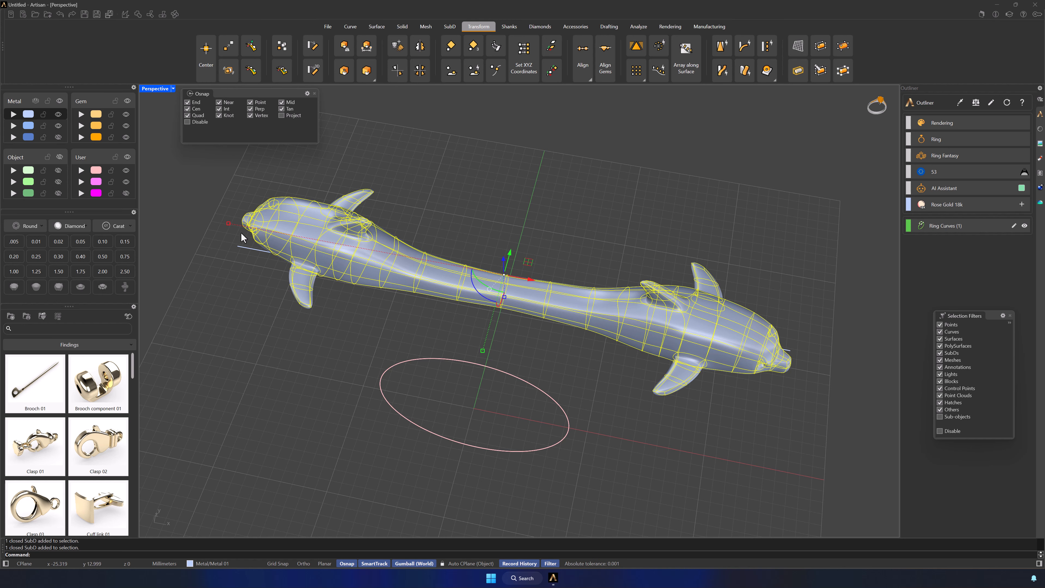
pyautogui.moveTo(229, 223); pyautogui.dragTo(210, 220)
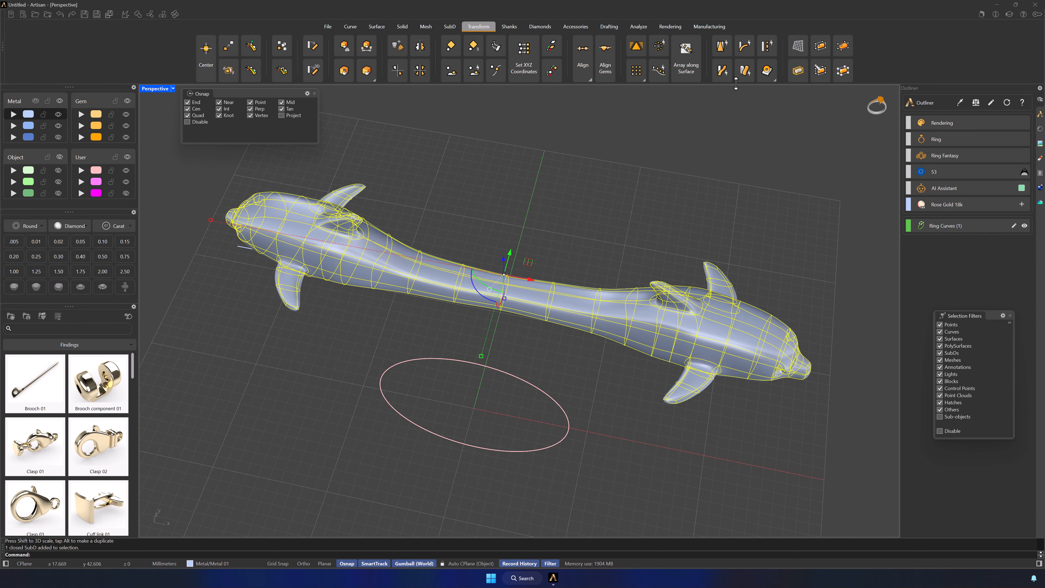
# Start Smart Flow by Curve with the straight line as the base curve and the ring circle as the target curve
pyautogui.click(745, 75)
pyautogui.click(735, 197)
pyautogui.moveTo(735, 198); pyautogui.dragTo(800, 337, button='right')
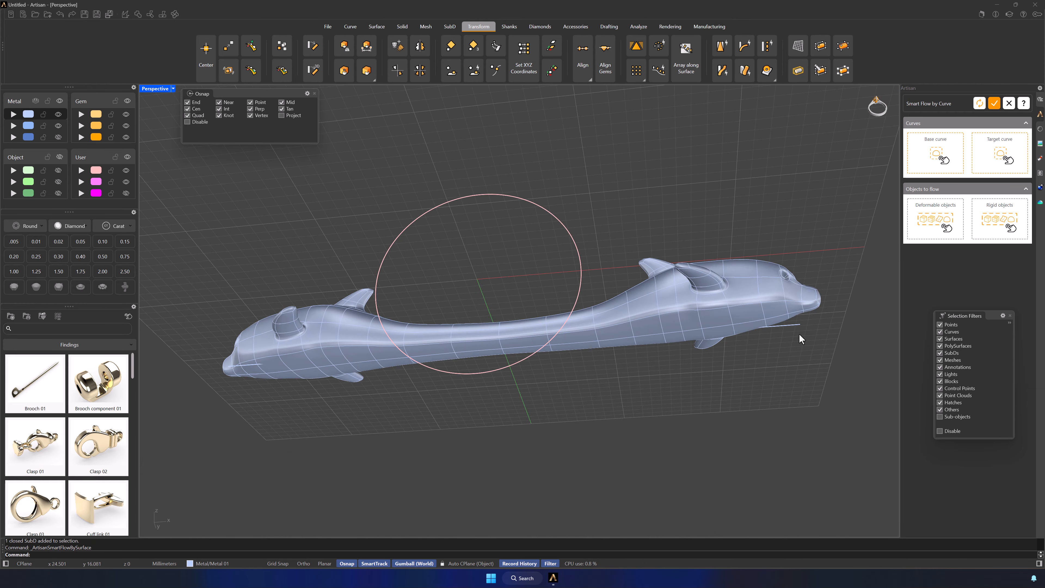
pyautogui.click(793, 325)
pyautogui.click(818, 351)
pyautogui.click(937, 158)
pyautogui.moveTo(716, 174); pyautogui.dragTo(478, 350, button='right')
pyautogui.click(486, 340)
pyautogui.click(1001, 151)
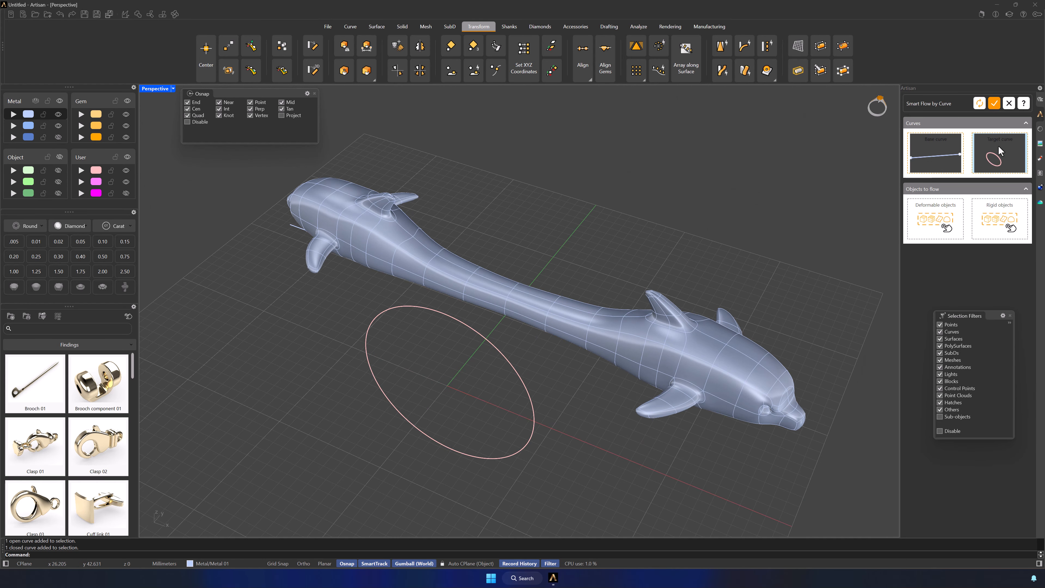
# Flow the bent dolphin body onto the ring circle as a deformable object, and delete the leftover straight body and curves
pyautogui.click(719, 341)
pyautogui.click(938, 220)
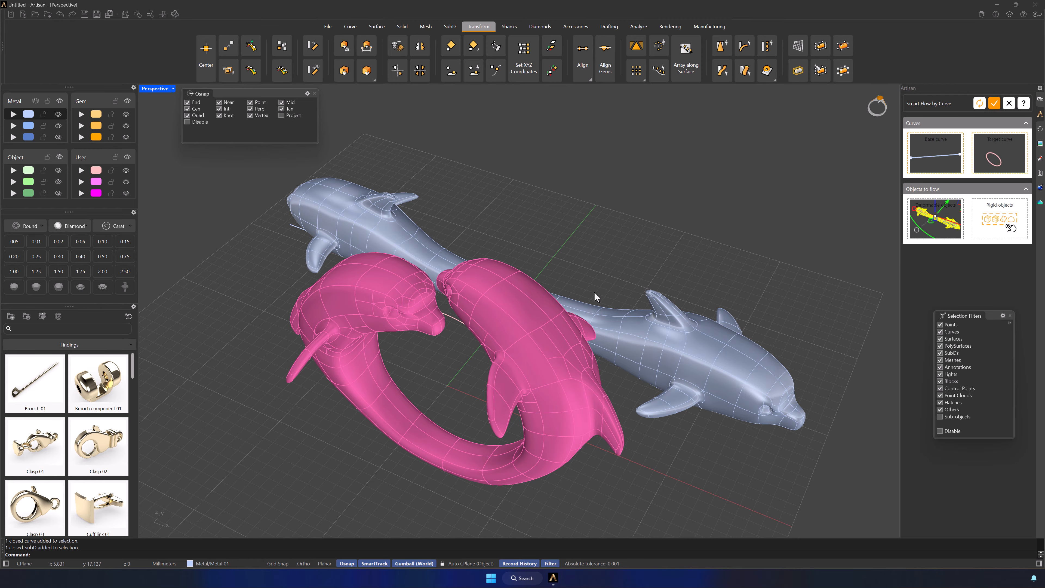
pyautogui.moveTo(595, 297); pyautogui.dragTo(764, 232, button='right')
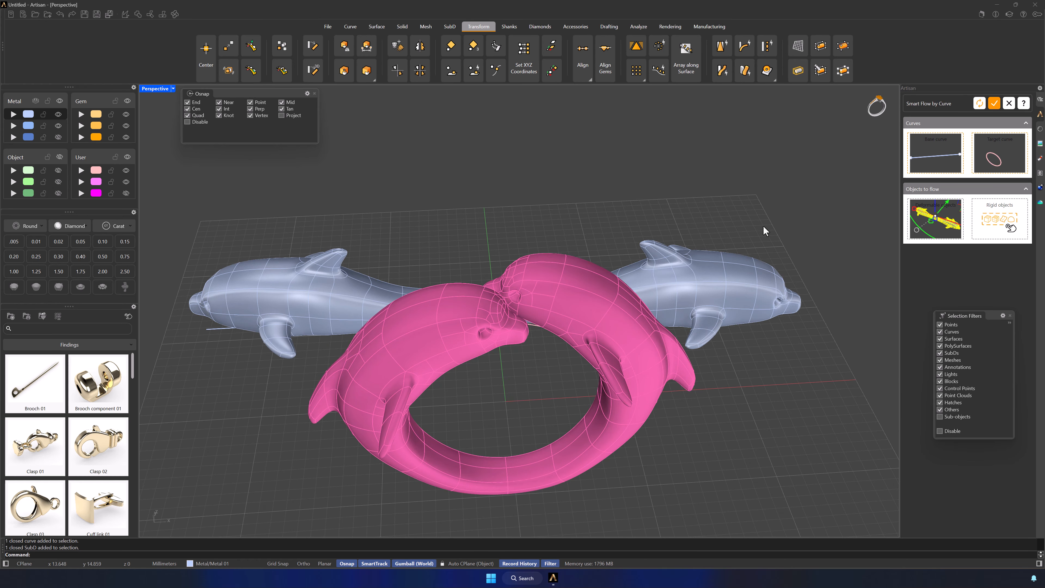
pyautogui.click(994, 103)
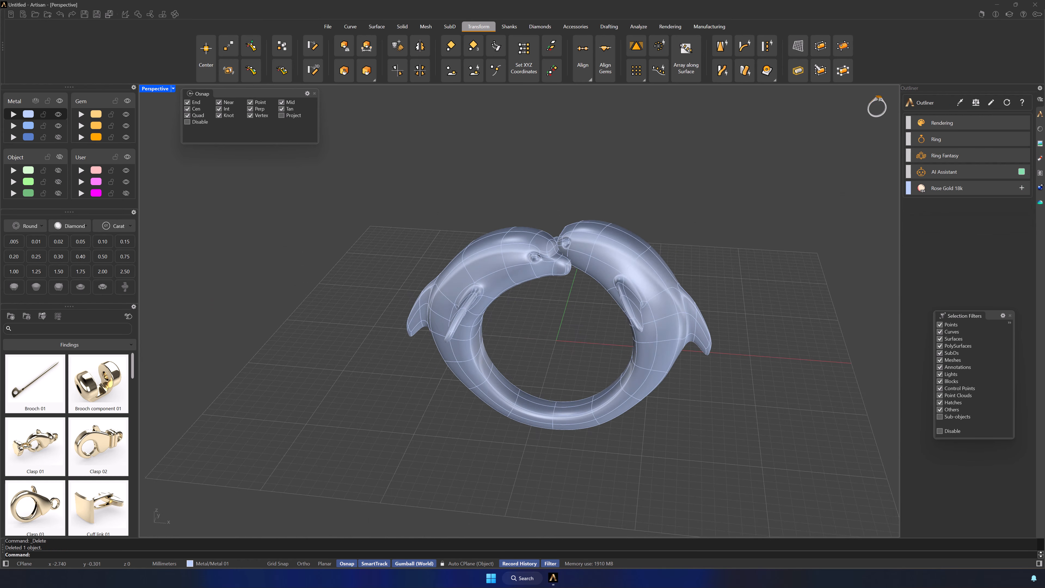
pyautogui.moveTo(370, 296); pyautogui.dragTo(773, 280, button='right')
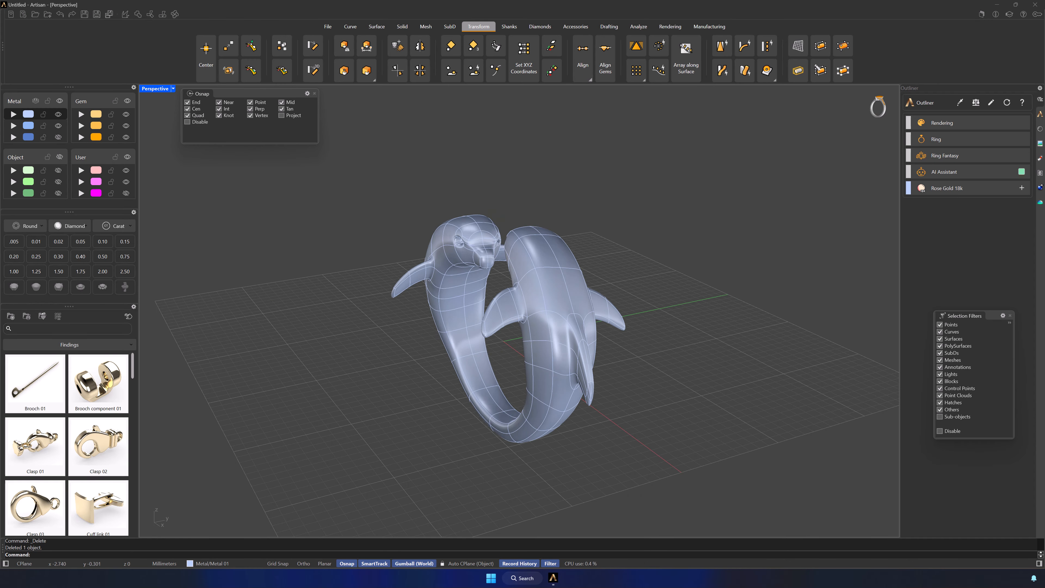
pyautogui.moveTo(518, 297); pyautogui.dragTo(658, 321, button='right')
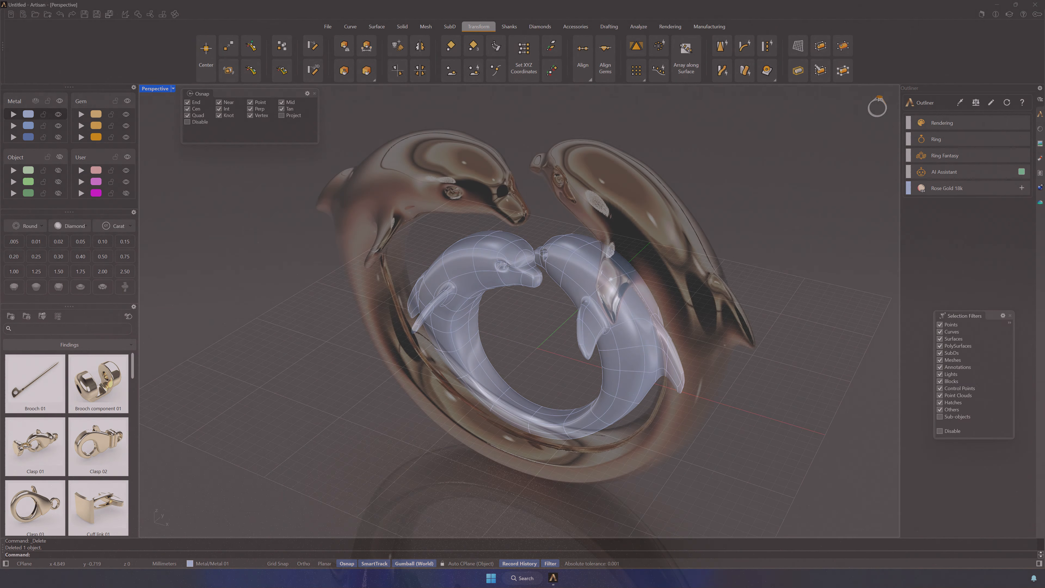